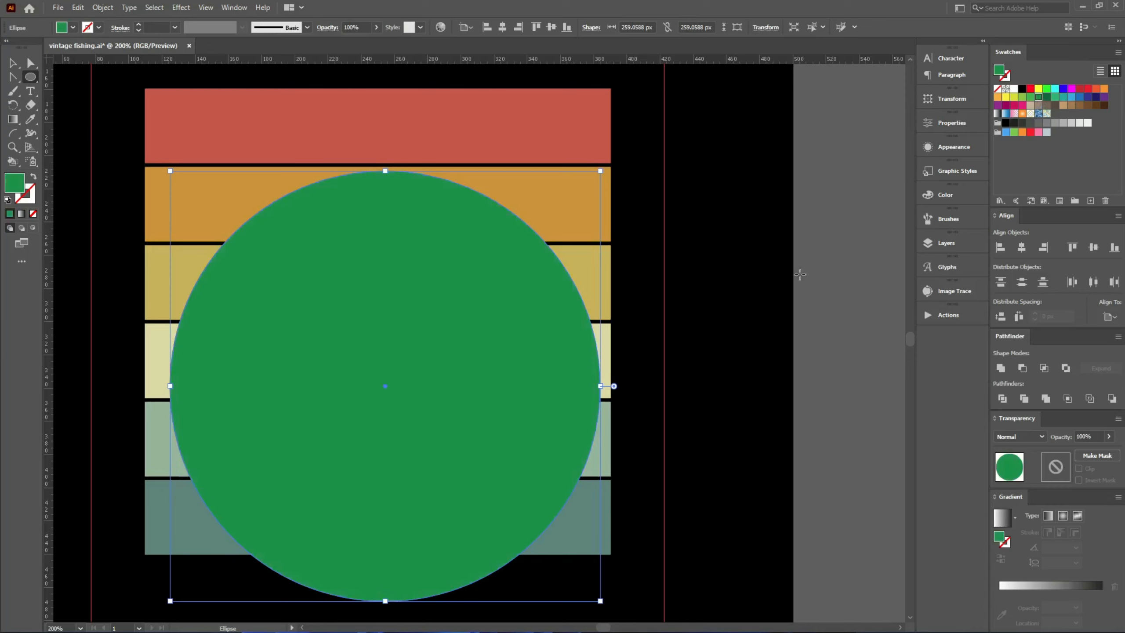
- Center the green circle on the artboard and scale it from its center to the stripes' upper edge, about 281 px wide
key("v")
left_click(1022, 247)
left_click(1093, 247)
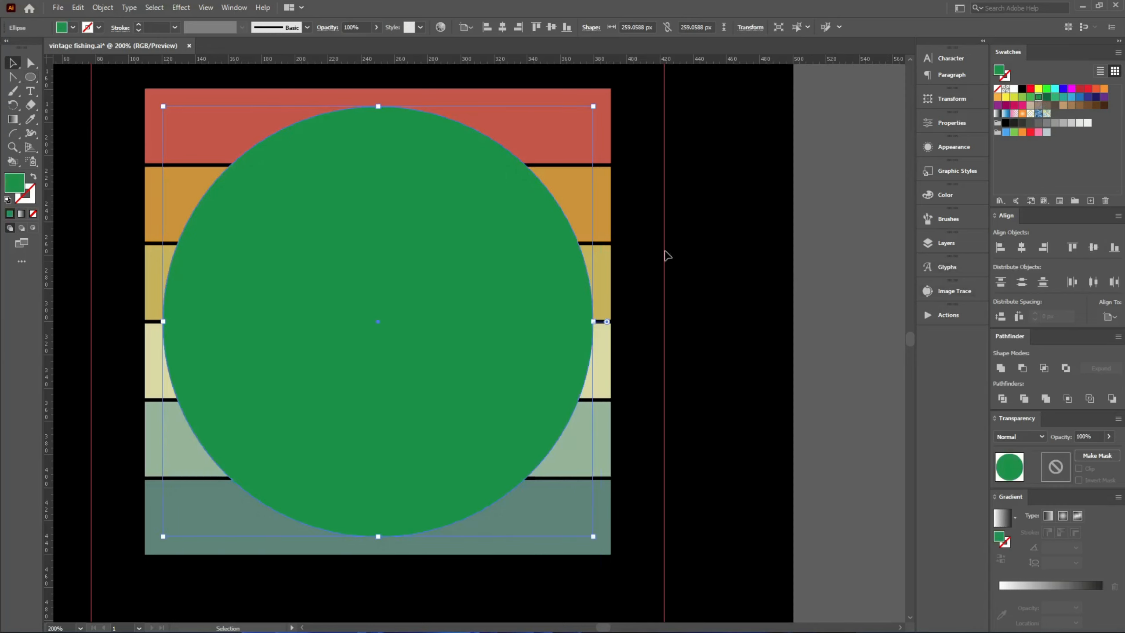
scroll(380, 85, "up", 3)
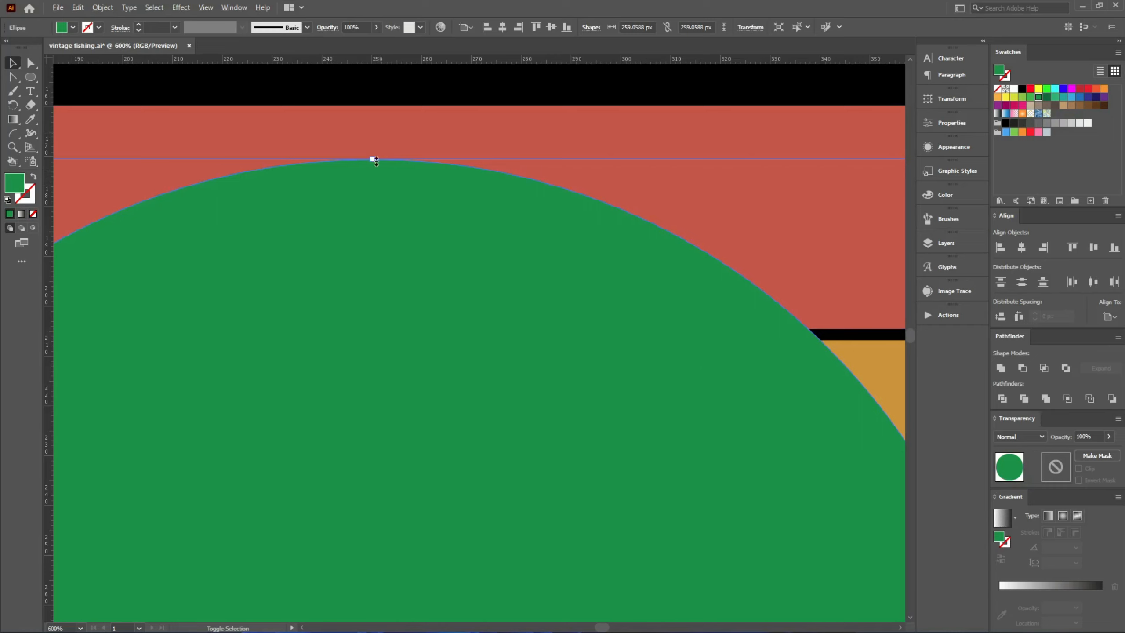
left_click_drag(375, 160, 376, 106)
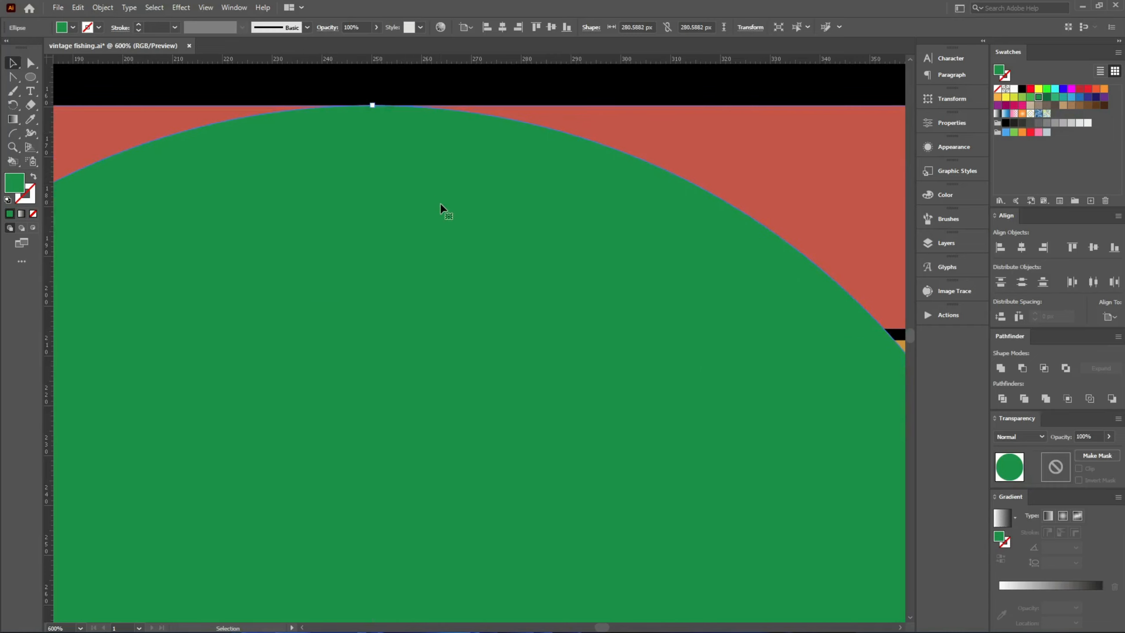
- Crop the six coloured stripes to the green circle's shape with the Pathfinder Crop operation
scroll(441, 203, "down", 4)
left_click(118, 174)
left_click_drag(114, 91, 448, 470)
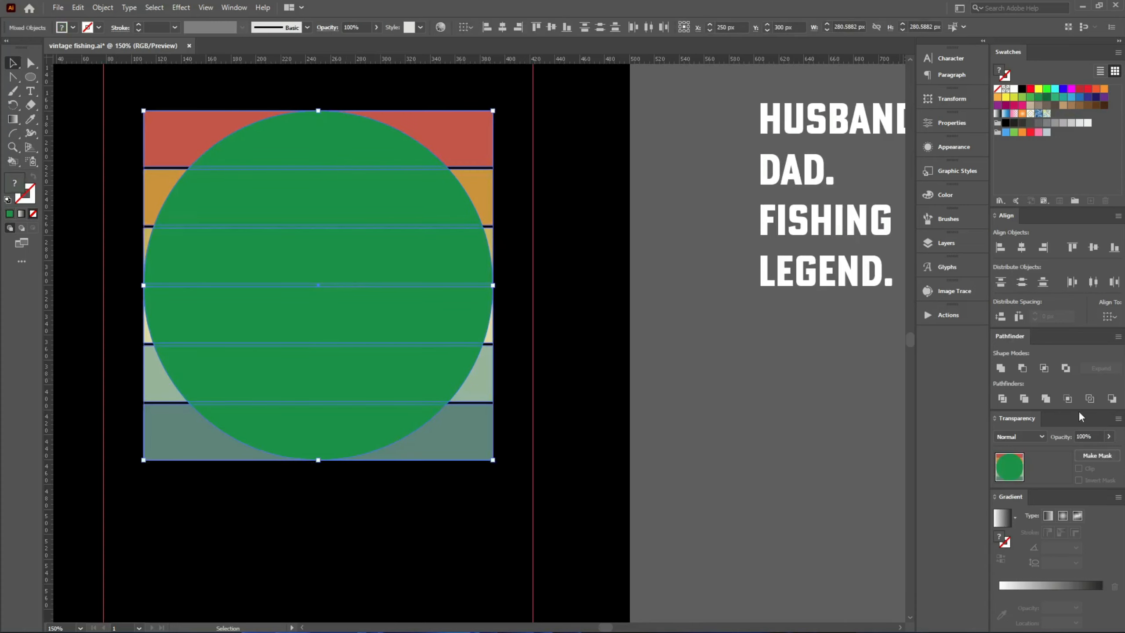
left_click(1071, 400)
left_click(659, 400)
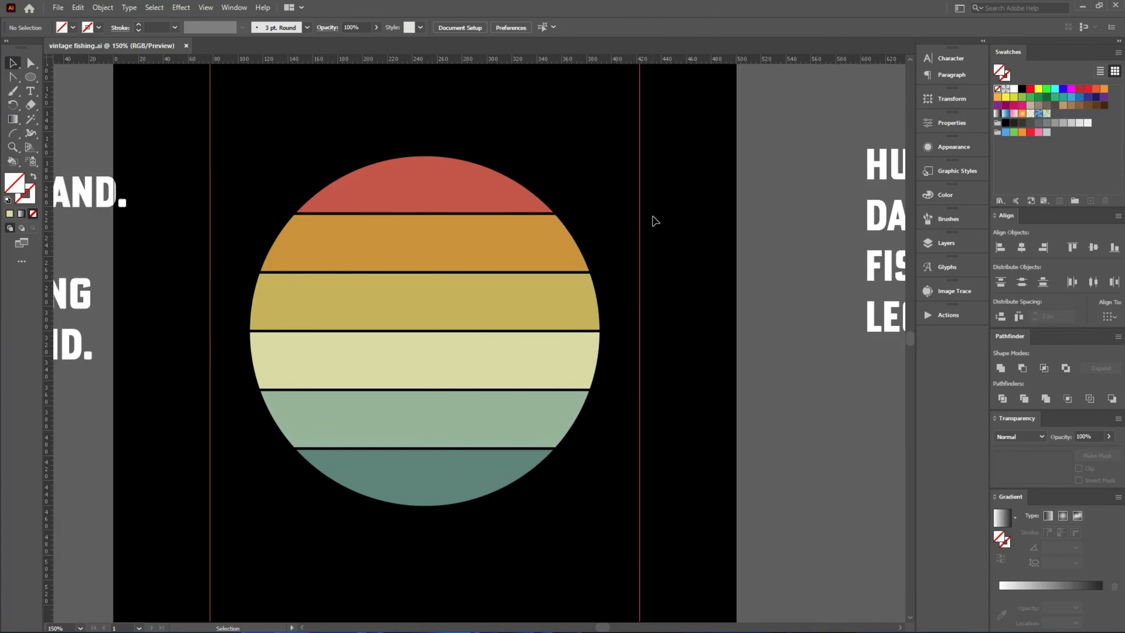
- Move the striped sun off to the artboard's lower-left corner, centered at about X -80 px, Y 492 px
scroll(620, 279, "down", 2)
key("ctrl+1")
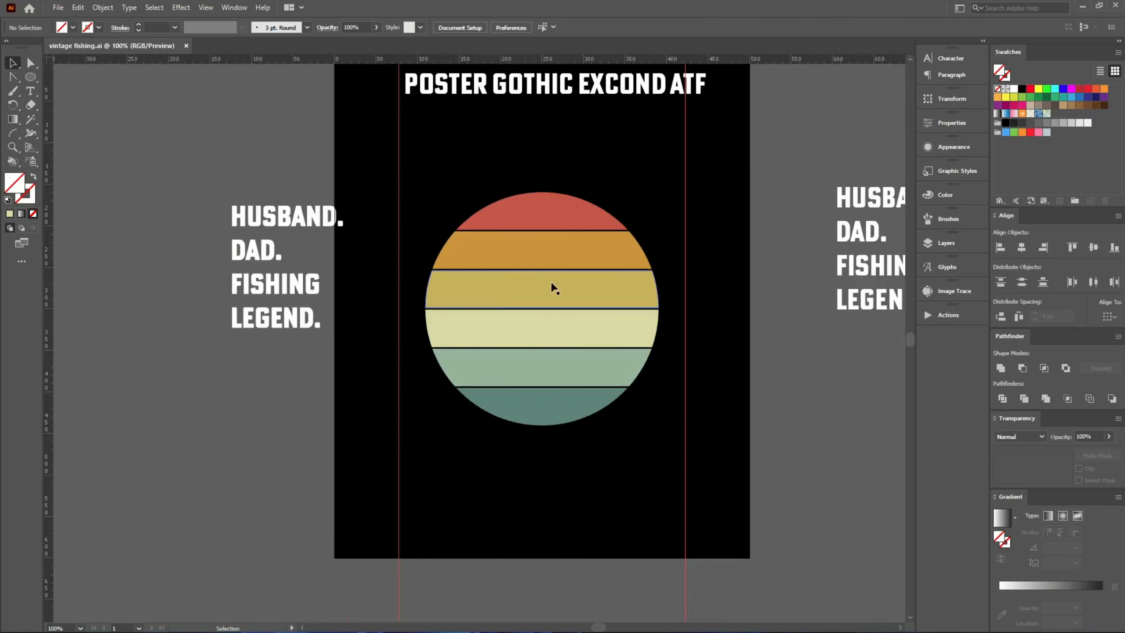
left_click(558, 277)
left_click_drag(557, 276, 259, 437)
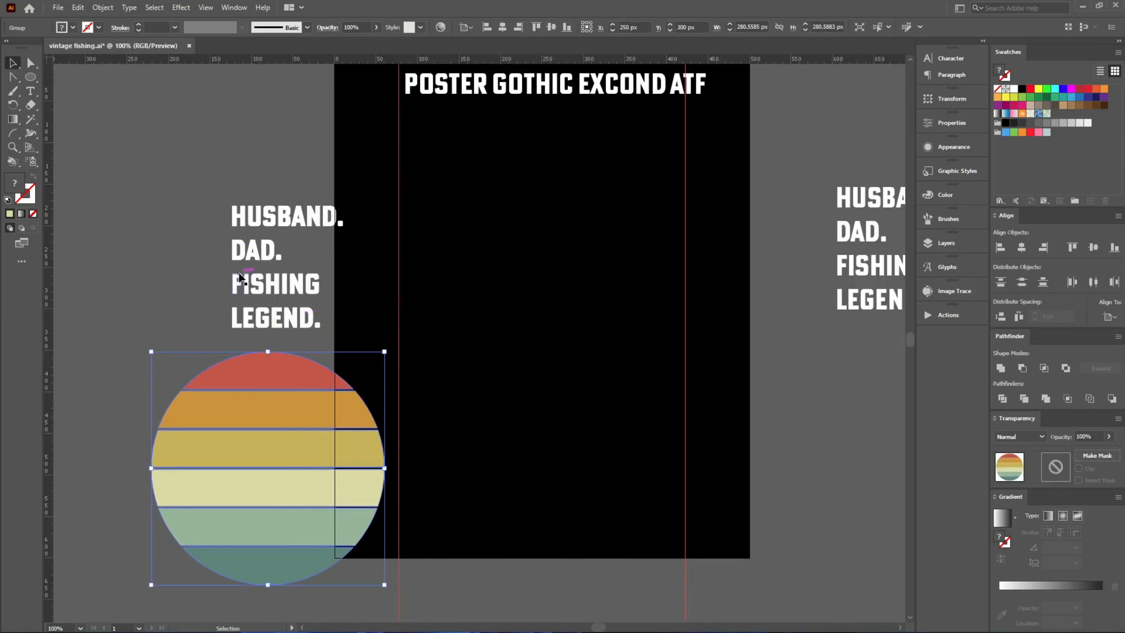
- Move the stacked HUSBAND. DAD. FISHING LEGEND. text beside the artboard onto the middle of the artboard
left_click(266, 319)
left_click_drag(265, 316, 532, 326)
scroll(600, 259, "up", 4)
left_click(560, 242)
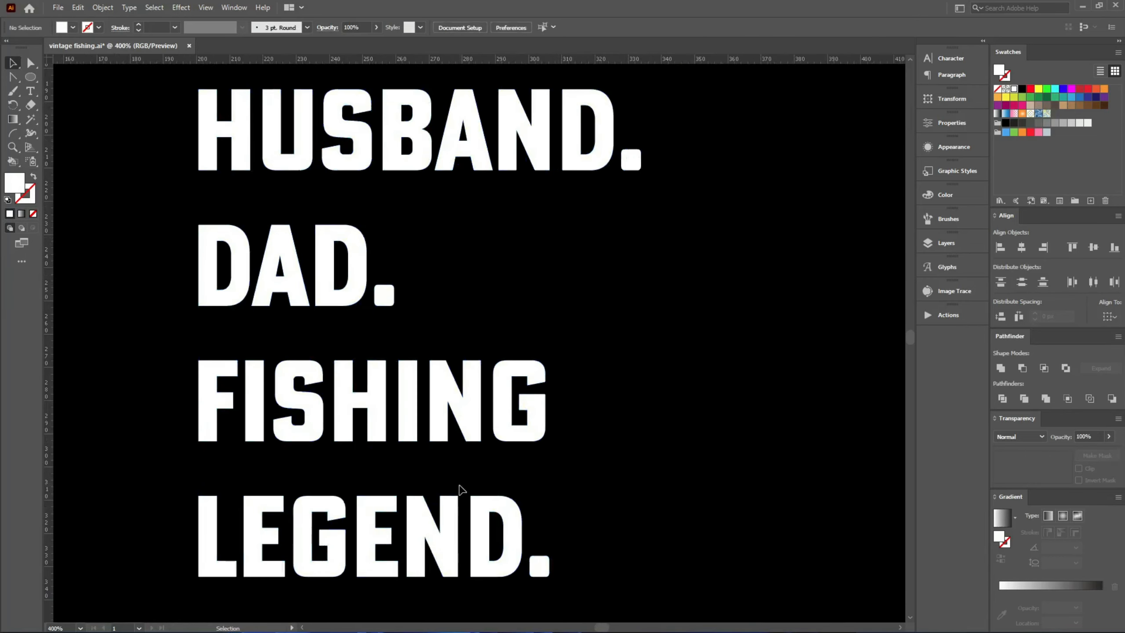
- Move the LEGEND. line up over the lower edge of FISHING and evenly distribute the vertical spacing of the four lines
left_click_drag(461, 489, 461, 423)
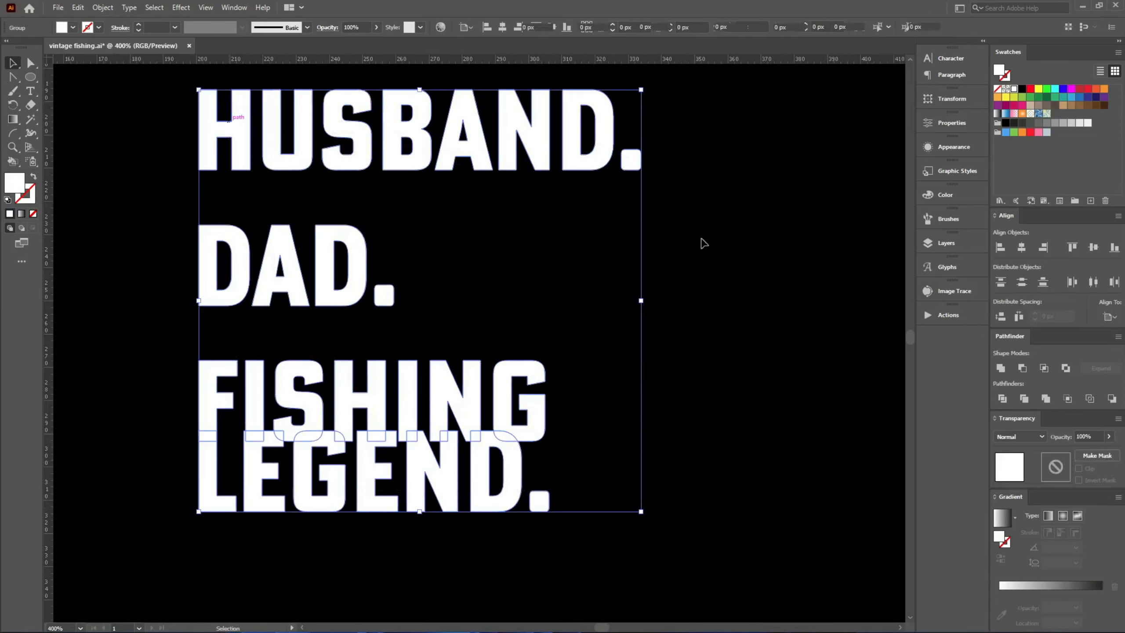
left_click(1000, 316)
left_click(817, 398)
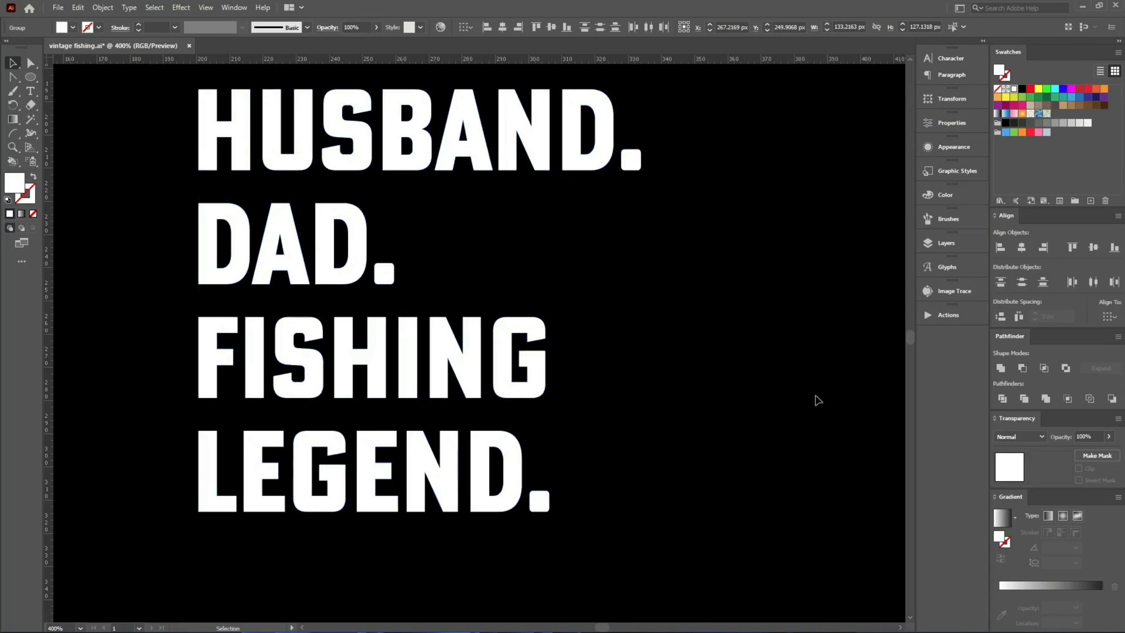
- Nudge the LEGEND. line up closer to FISHING and redistribute the four text lines with equal vertical spacing
left_click_drag(681, 514, 427, 454)
key("Up")
key("Up")
key("Up")
key("Up")
key("Up")
key("Up")
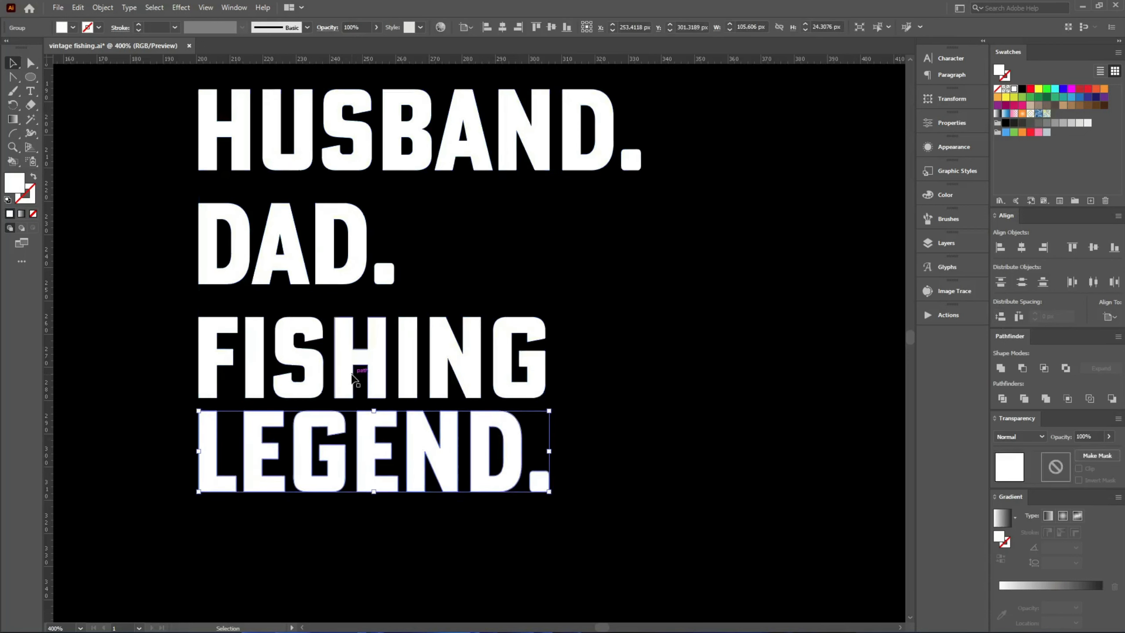
left_click_drag(246, 367, 319, 466)
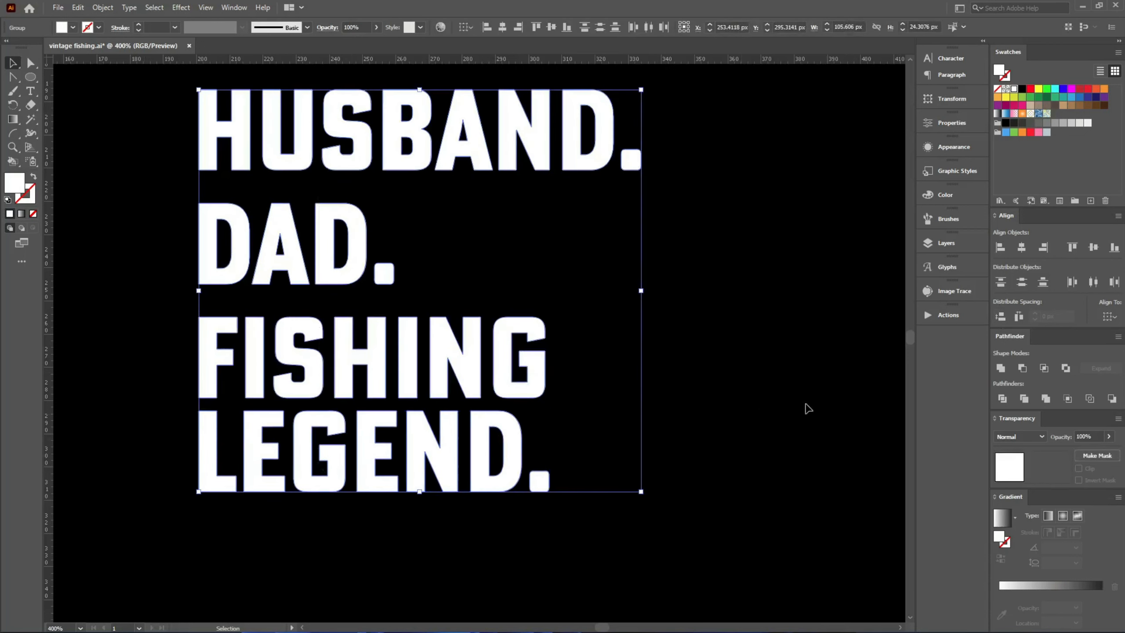
left_click(999, 317)
- Nudge the LEGEND. line further up until only a thin gap separates it from FISHING
left_click_drag(557, 579, 426, 435)
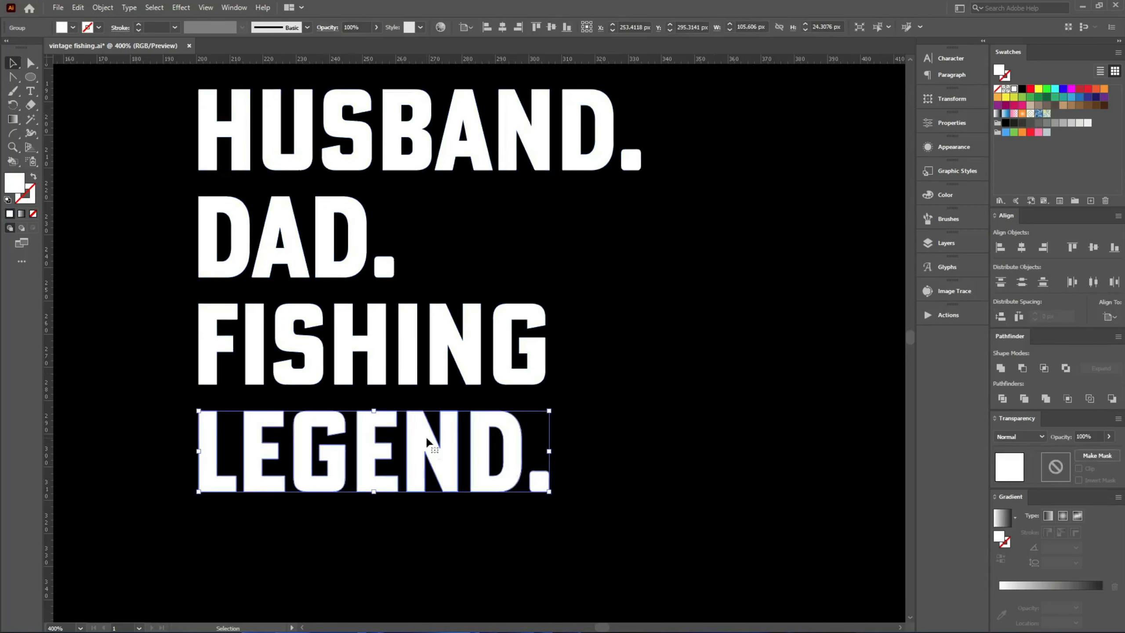
key("Up")
key("Up")
key("Up")
key("Up")
key("Up")
key("Up")
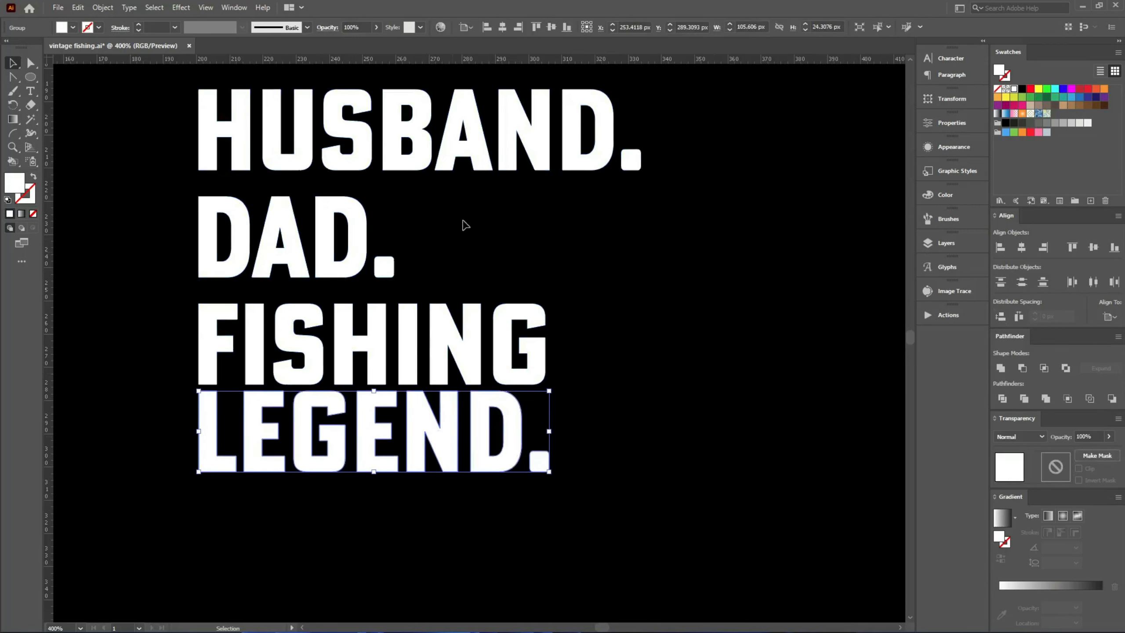
- Nudge the HUSBAND. line slightly down toward DAD. and even out the vertical gaps between all four lines
left_click(452, 144)
key("Down")
key("Down")
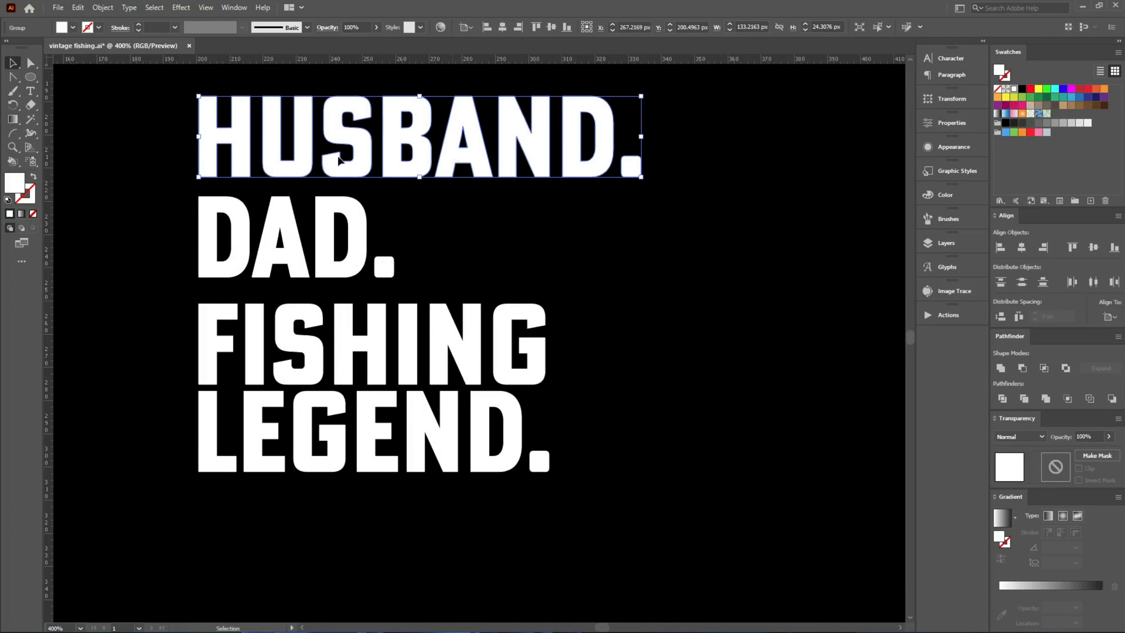
left_click_drag(157, 152, 391, 535)
left_click(1002, 320)
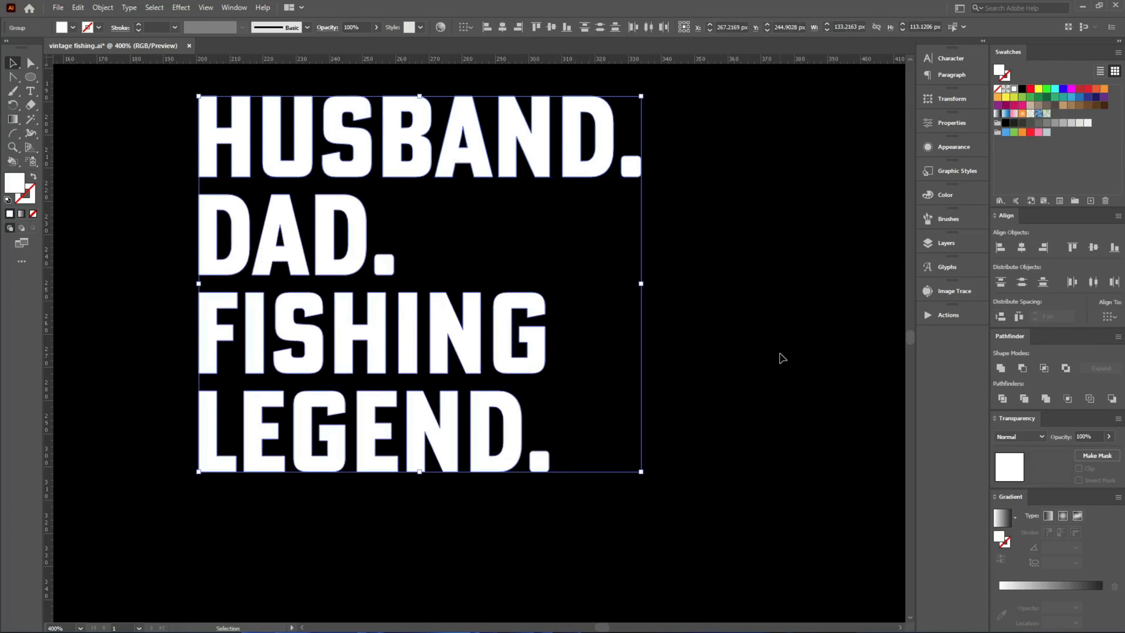
left_click(771, 414)
- Group the four text lines into one object and select the group
left_click_drag(580, 536, 496, 446)
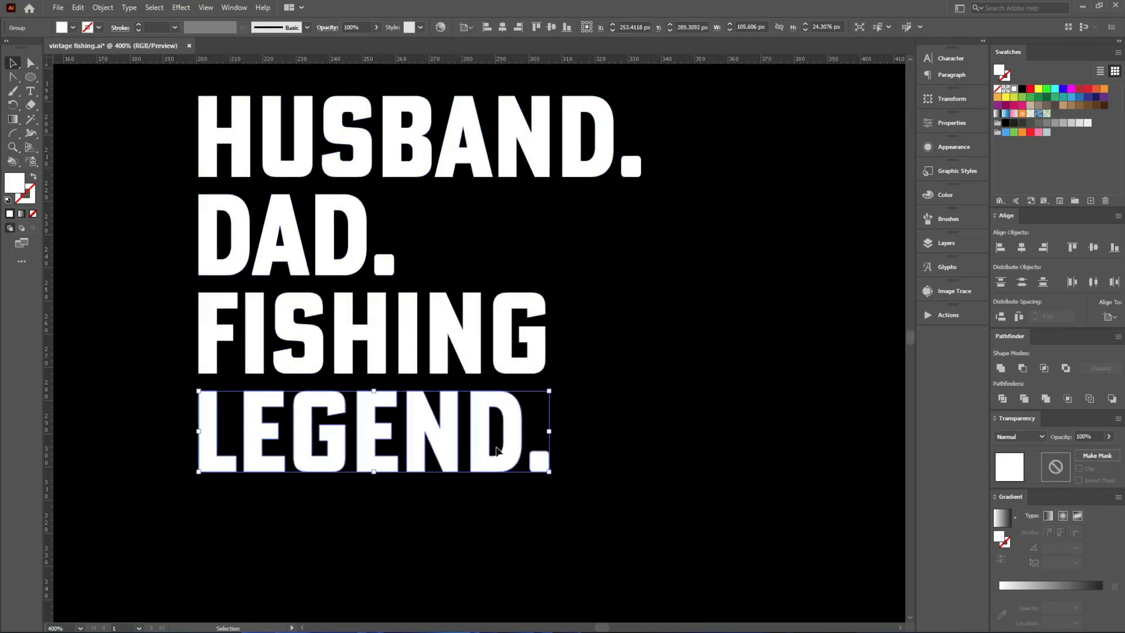
left_click(740, 366)
scroll(735, 366, "down", 1)
left_click_drag(568, 536, 120, 183)
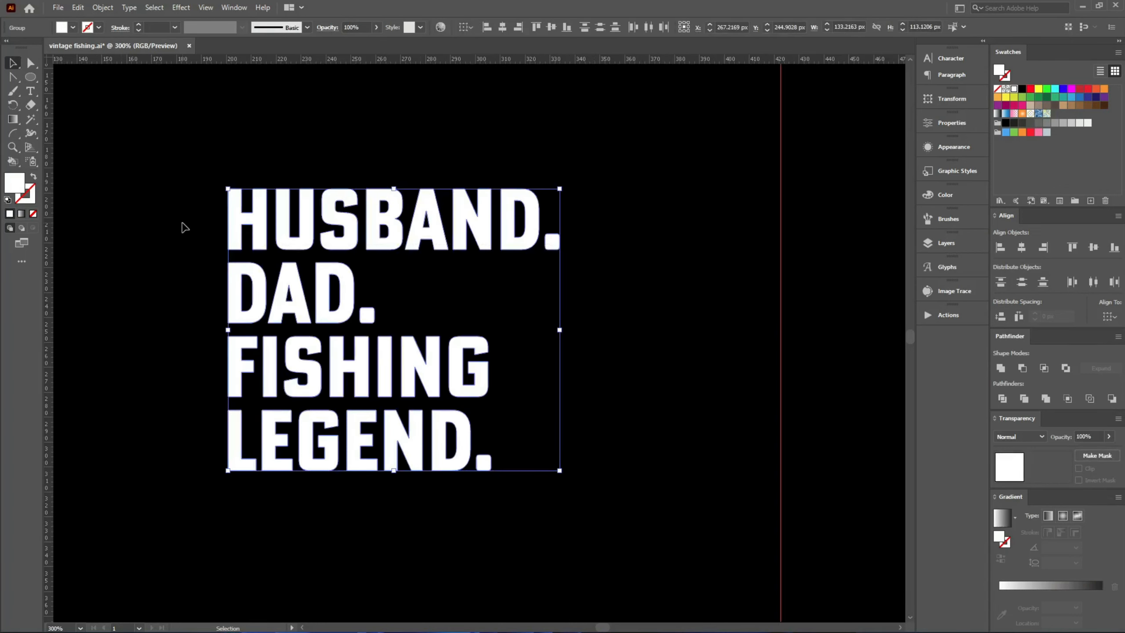
key("ctrl+g")
left_click(175, 265)
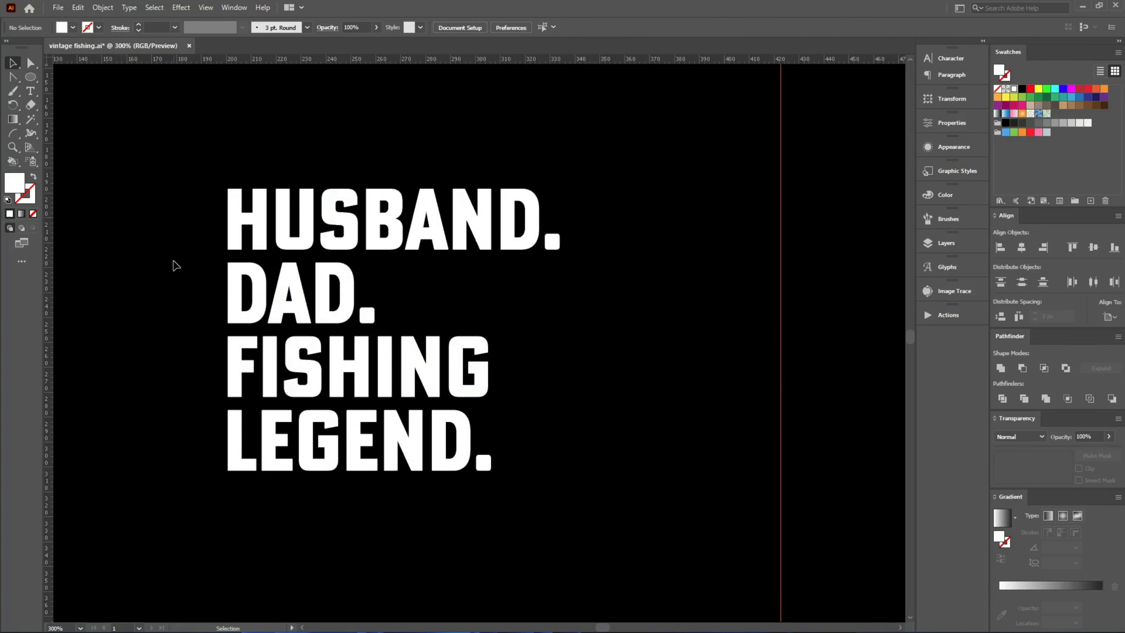
key("v")
left_click(225, 251)
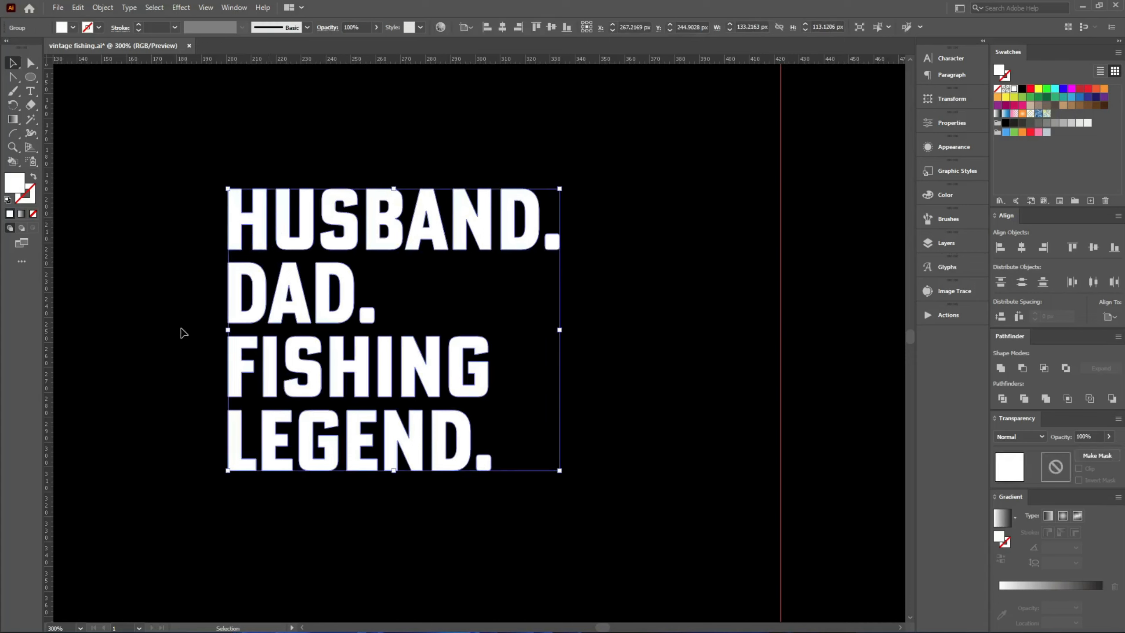
key("ctrl")
key("ctrl+alt+o")
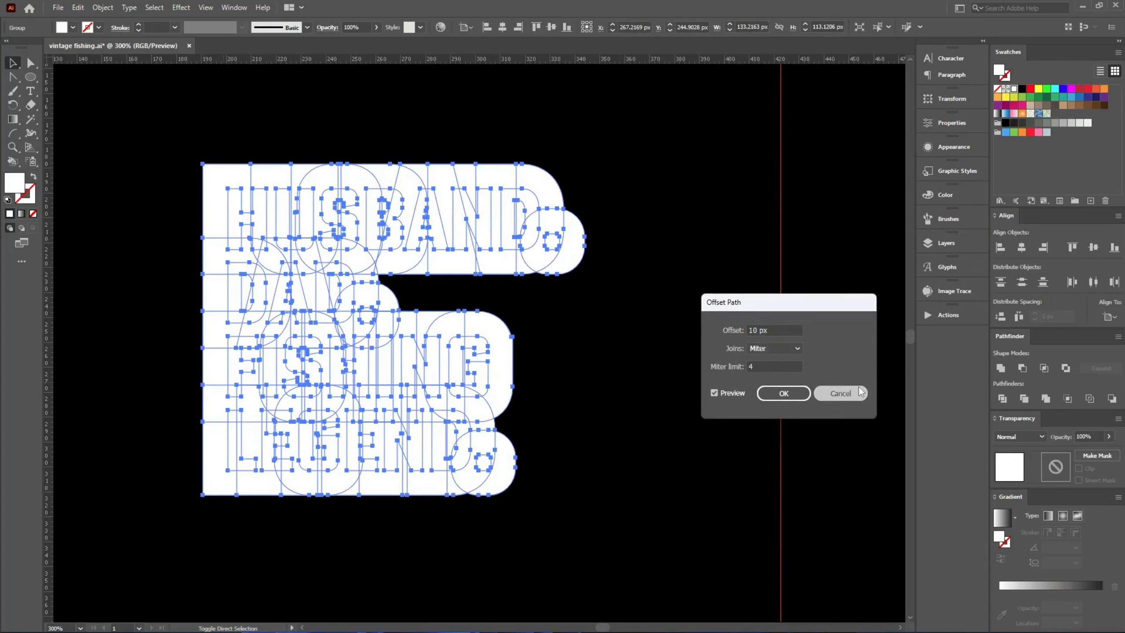
left_click(841, 393)
- Apply Offset Path to the grouped text with a 1.1 px offset and Round joins
left_click(103, 8)
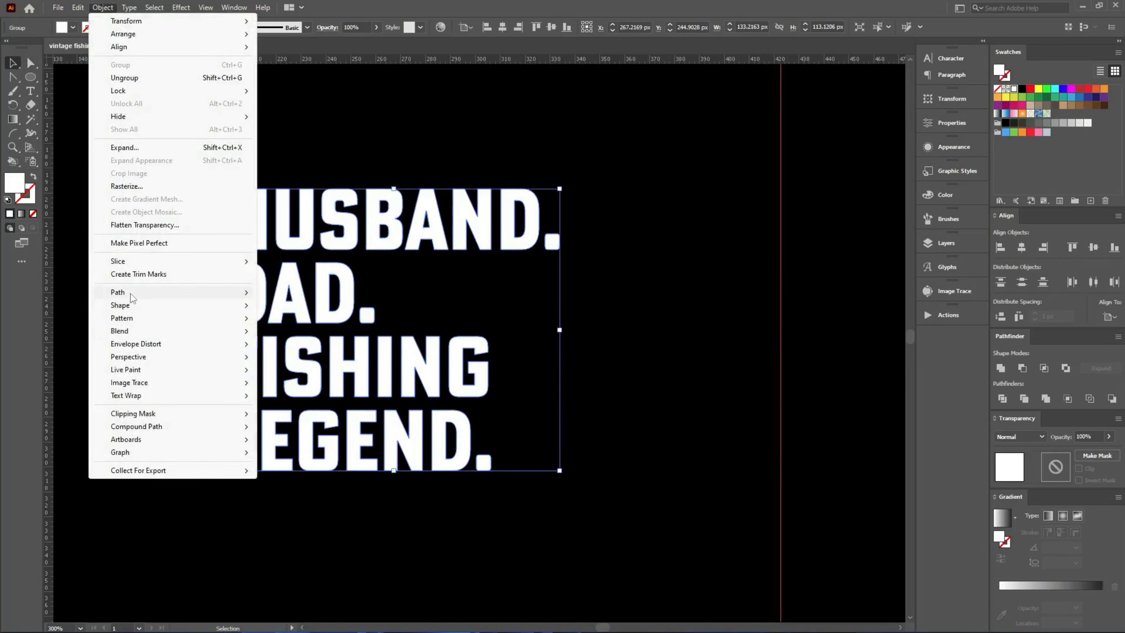
mouse_move(133, 292)
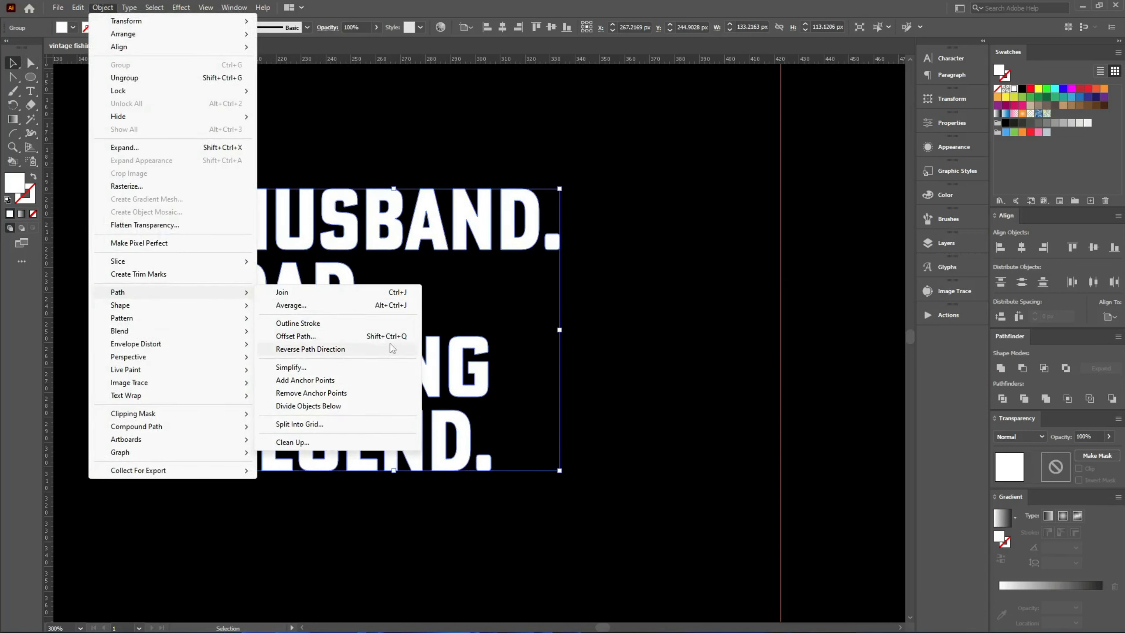
left_click(377, 342)
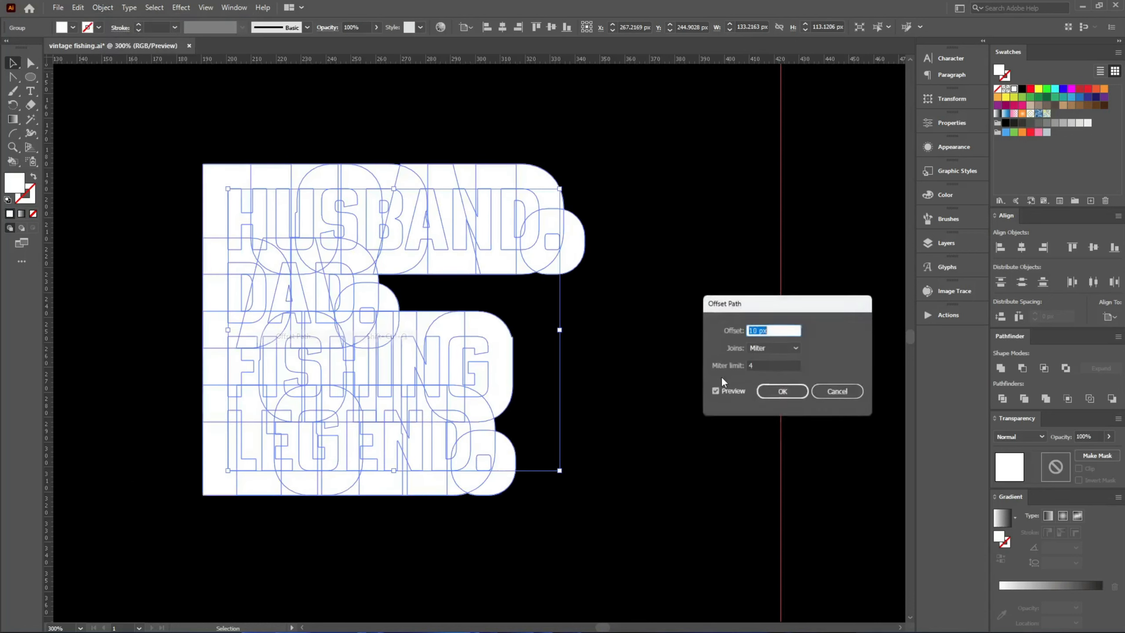
left_click(774, 348)
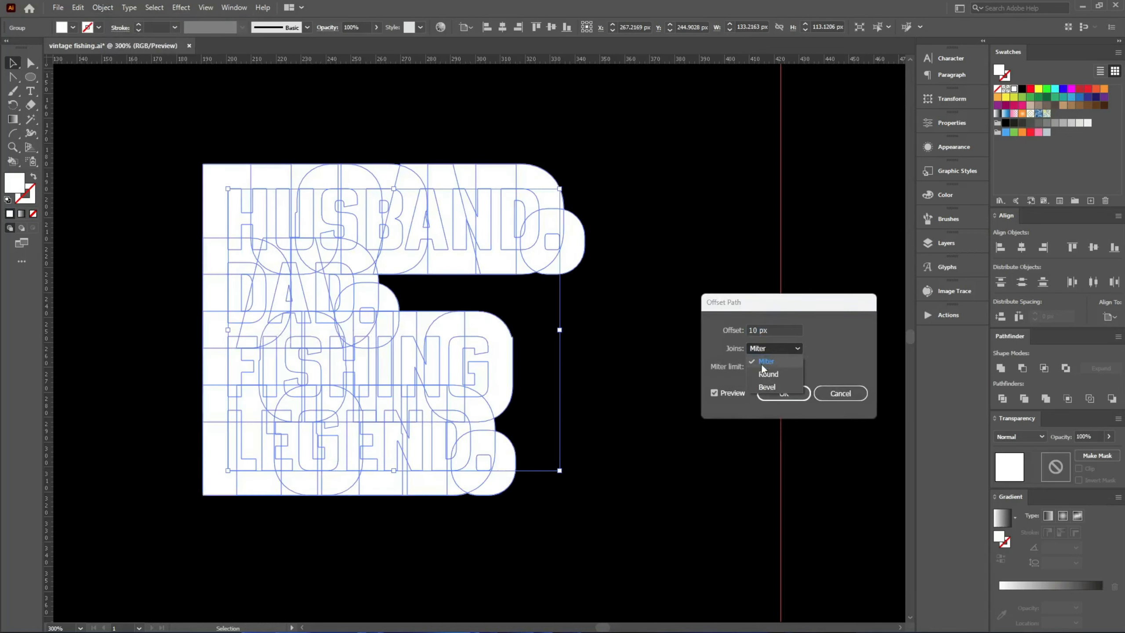
left_click(761, 374)
scroll(773, 328, "down", 10)
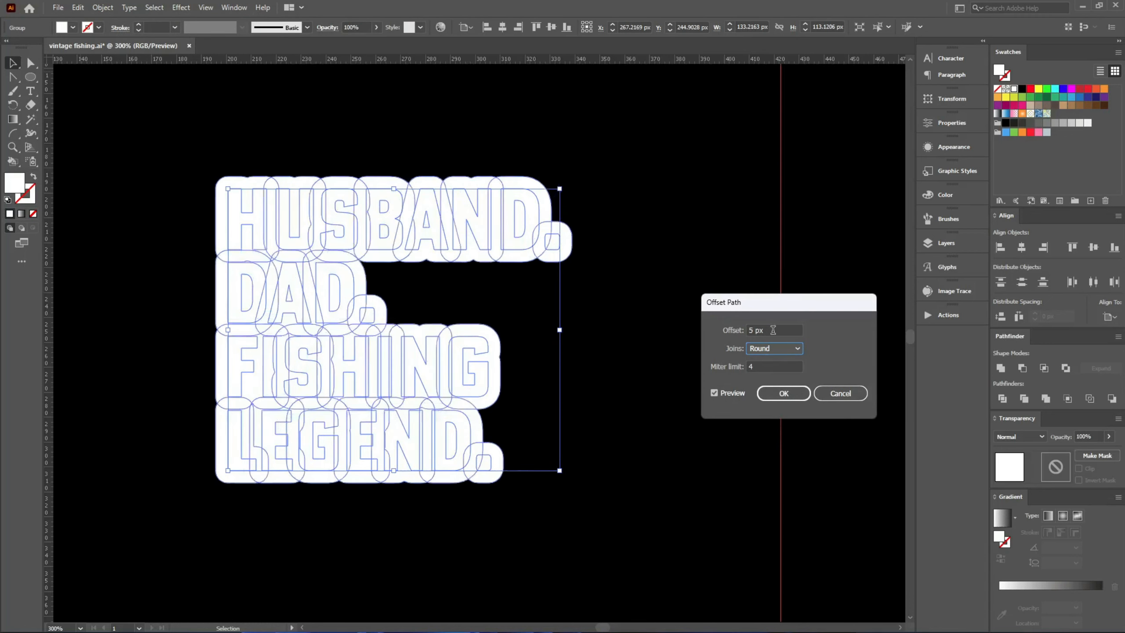
scroll(772, 328, "up", 1)
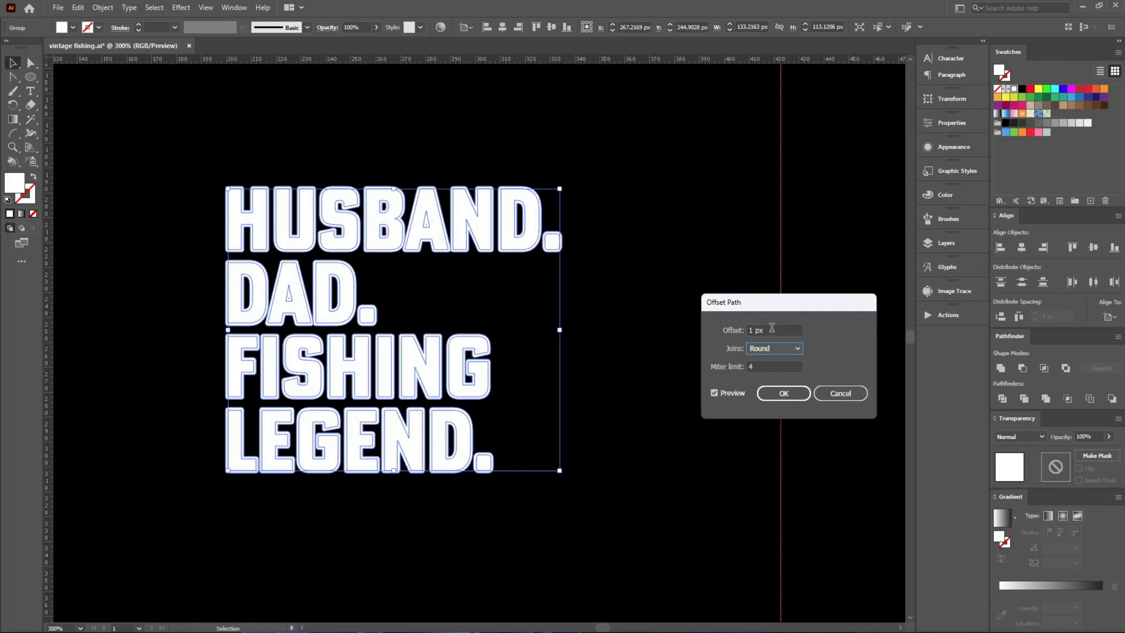
scroll(772, 327, "up", 1)
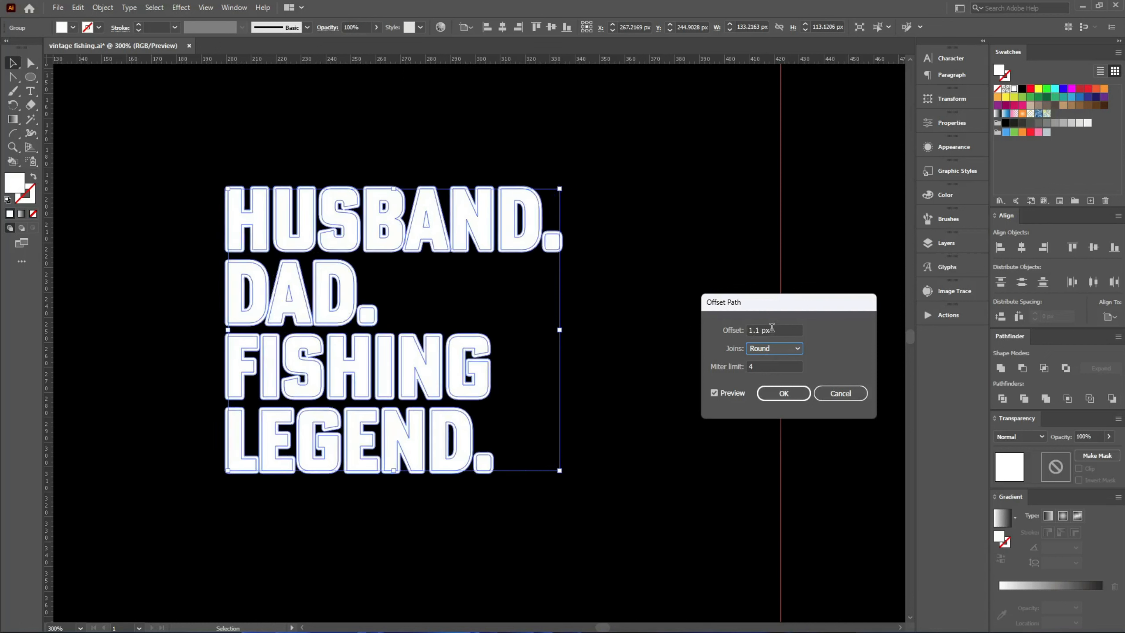
left_click(782, 393)
- Fill the offset outlines behind the text with light brown and unite them with the Pathfinder
key("Delete")
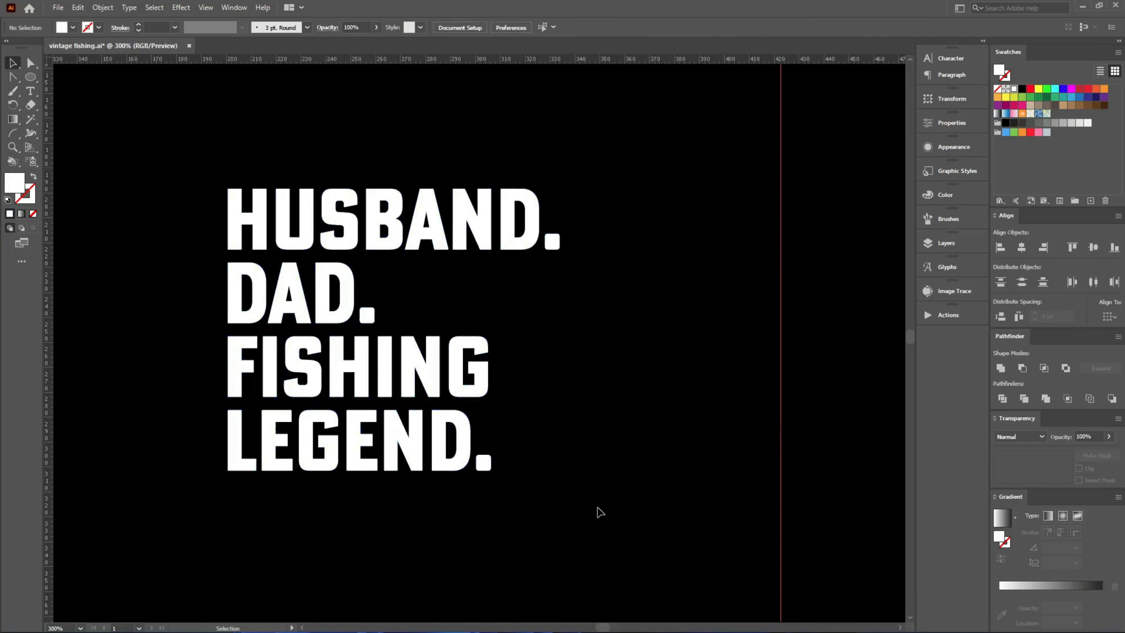
key("ctrl+z")
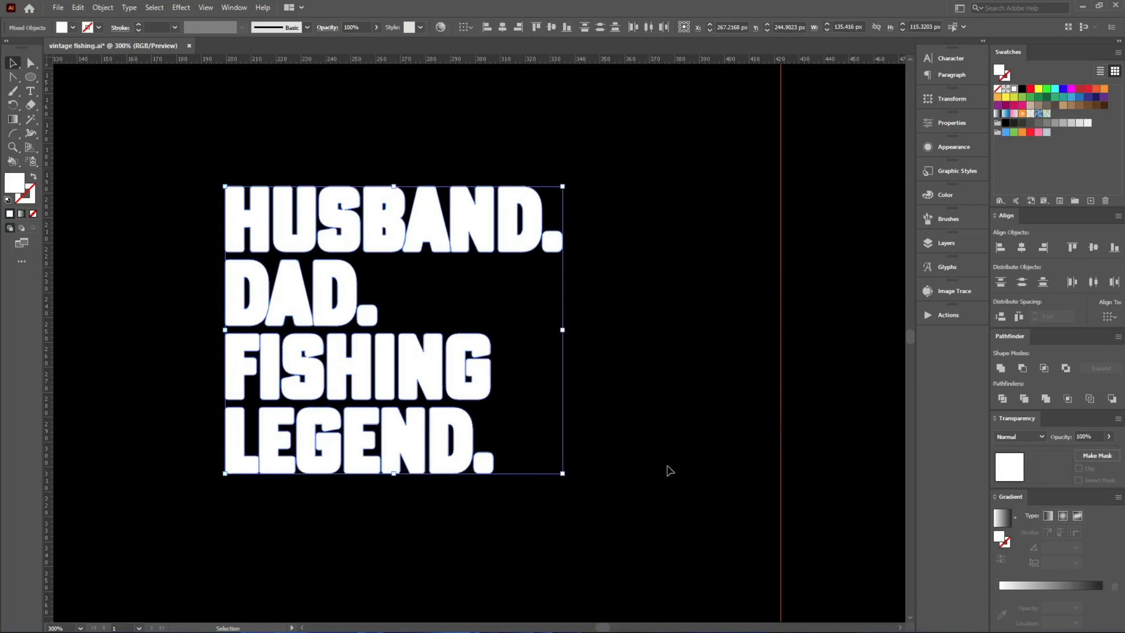
left_click(1046, 98)
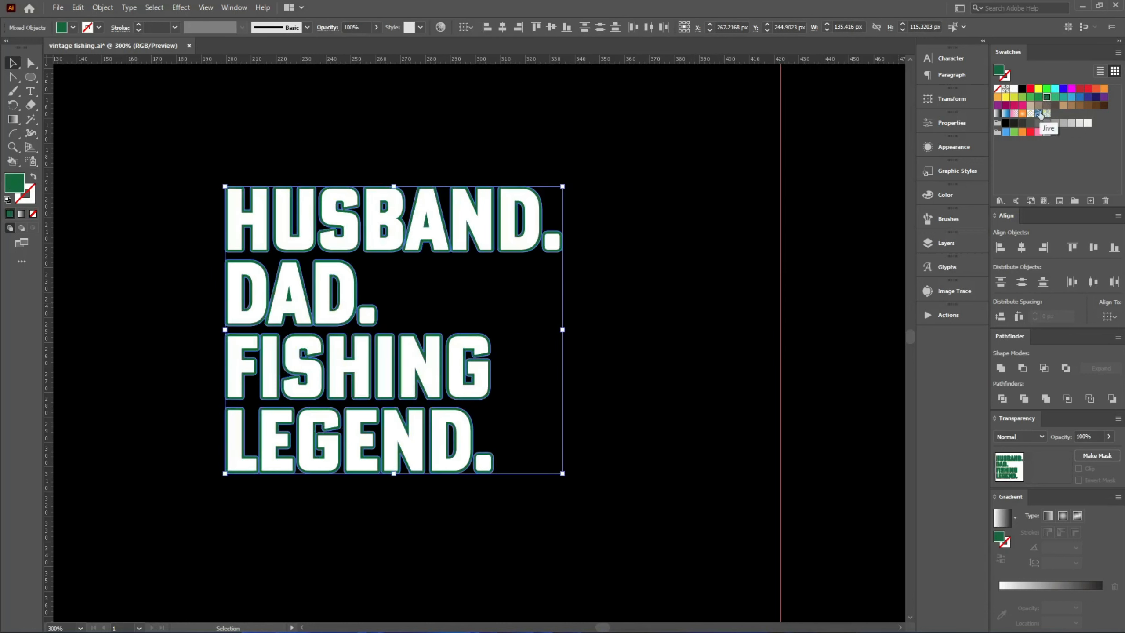
left_click(1069, 107)
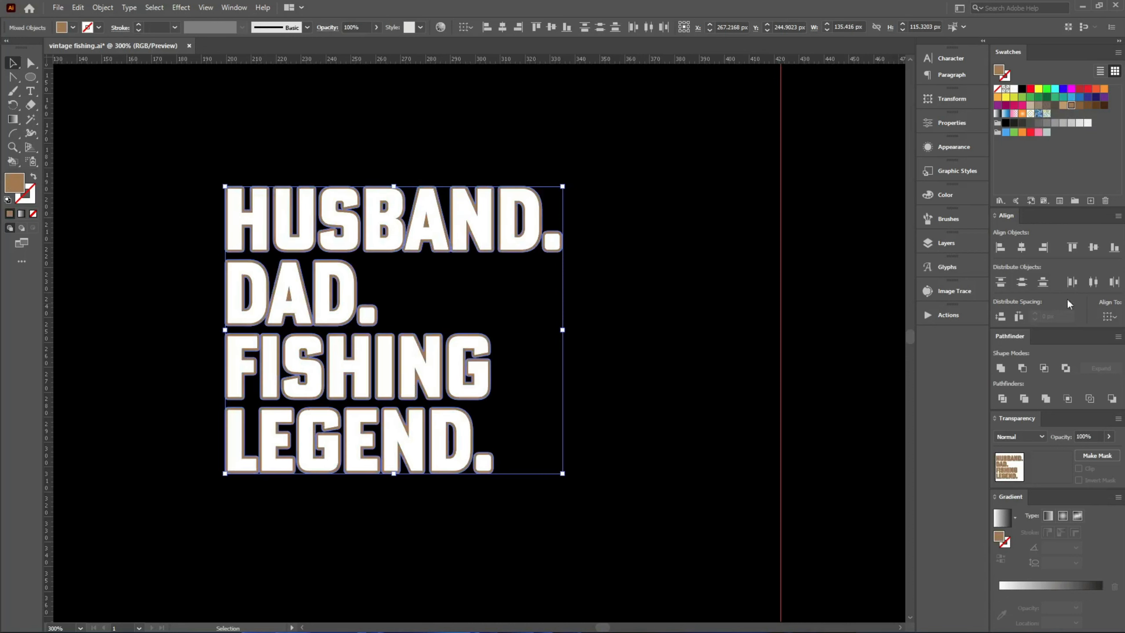
left_click(1001, 369)
- Scale the outlined text proportionally from its center to about one and a half times its size
scroll(603, 484, "down", 1)
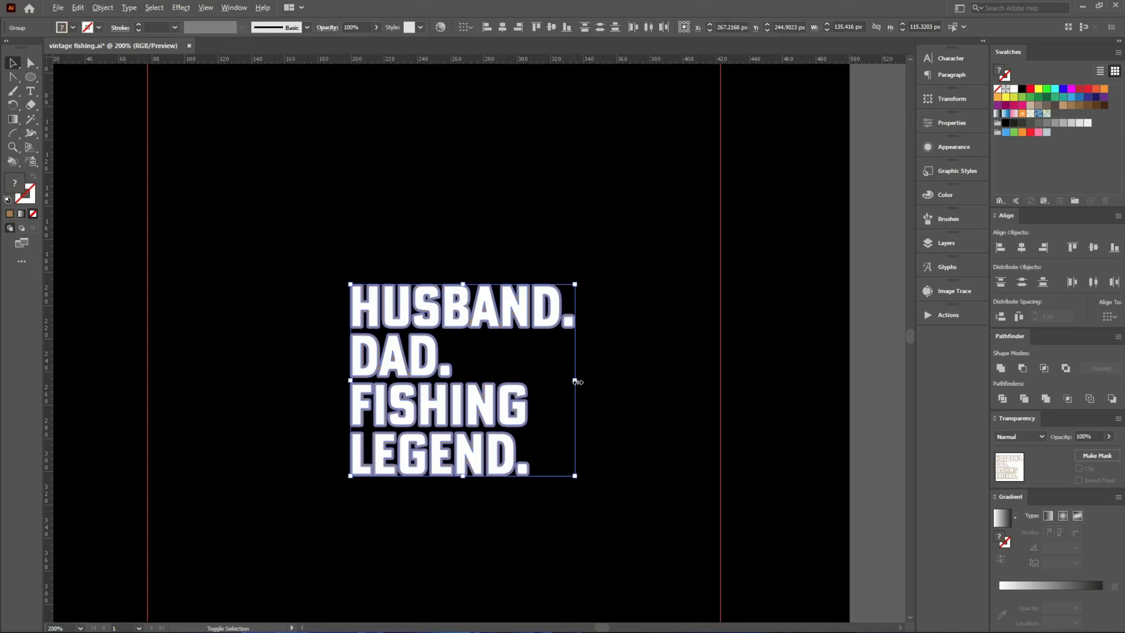
left_click_drag(576, 382, 640, 381)
left_click(732, 424)
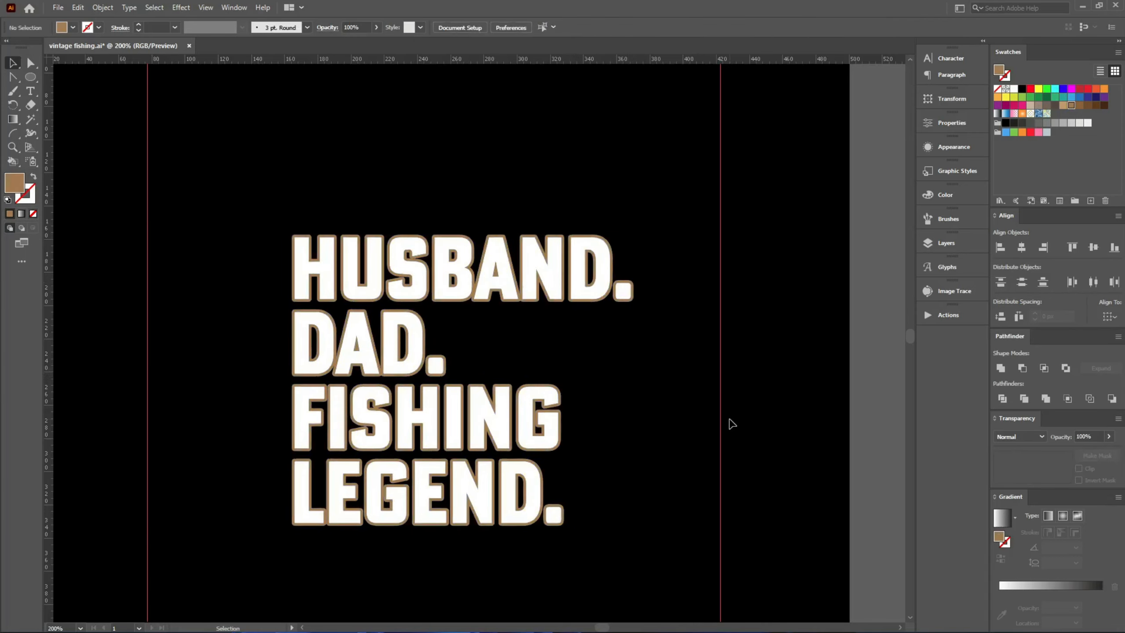
- Center the striped sun horizontally and vertically on the artboard and send it behind the outlined text
scroll(477, 382, "down", 3)
left_click(283, 539)
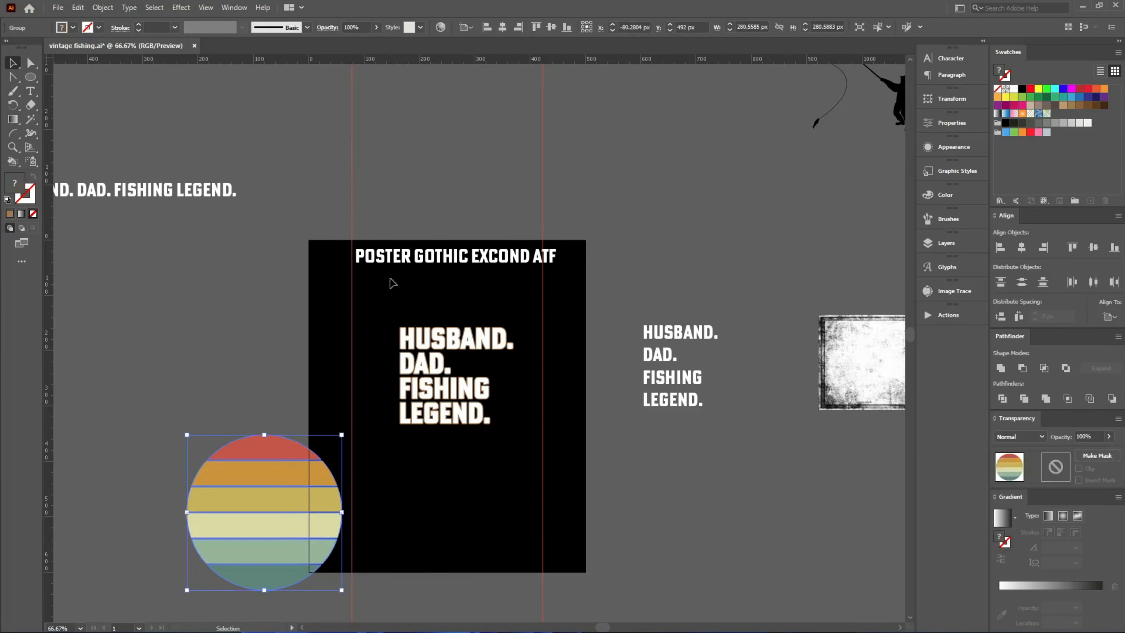
left_click(503, 27)
left_click(552, 28)
scroll(542, 428, "up", 1)
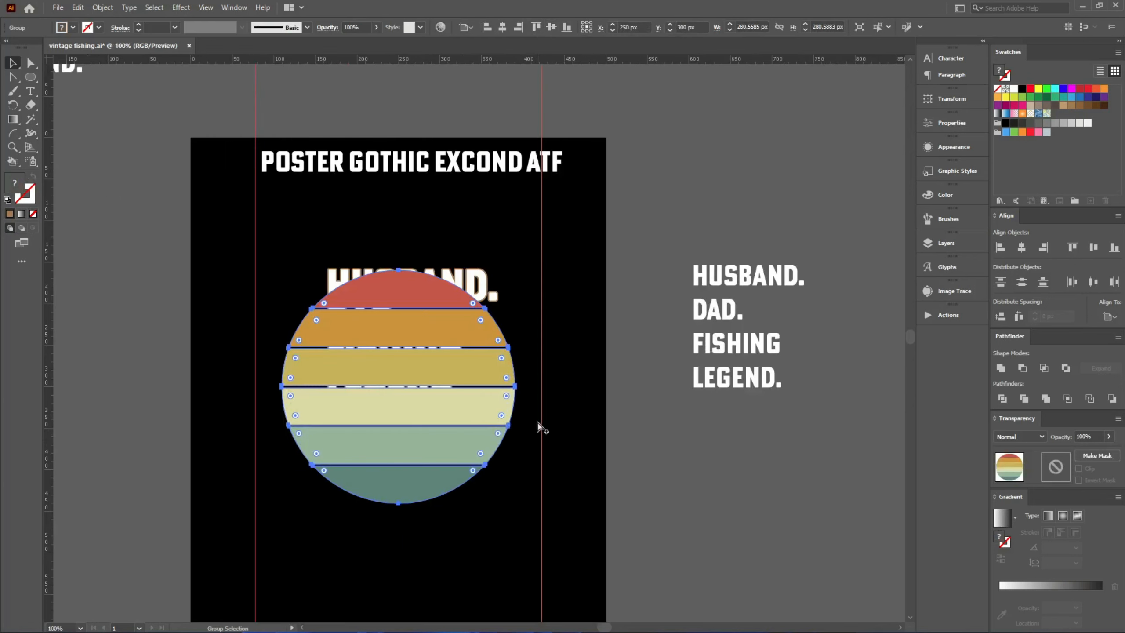
key("ctrl+bracketleft")
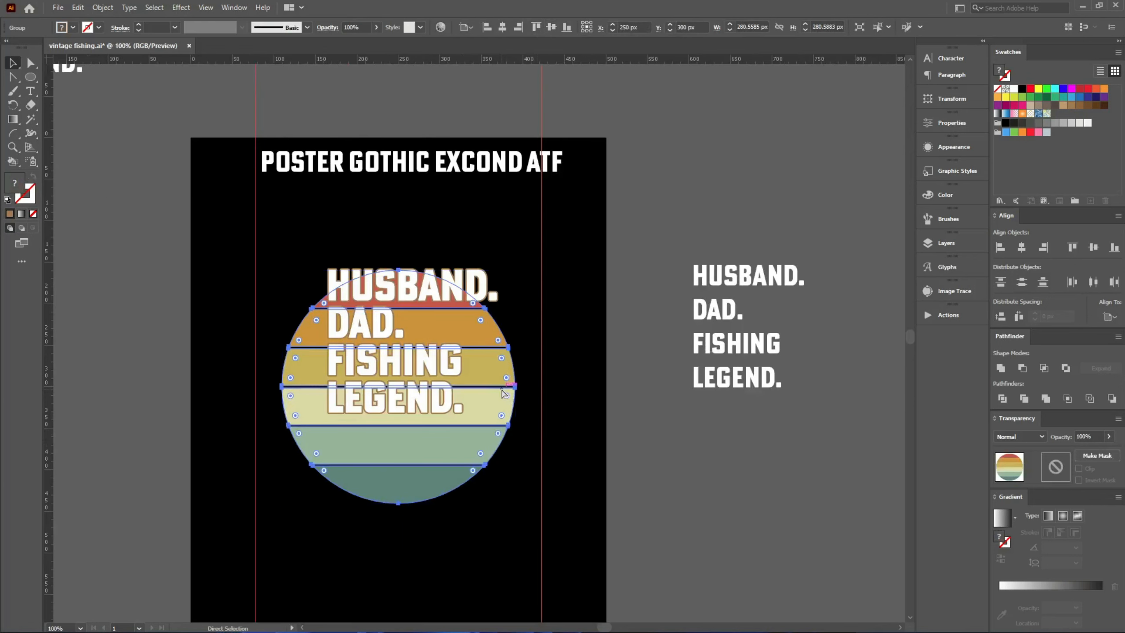
- Move the outlined text about 62 px down and 5 px left, over the middle of the sun
scroll(416, 465, "up", 1)
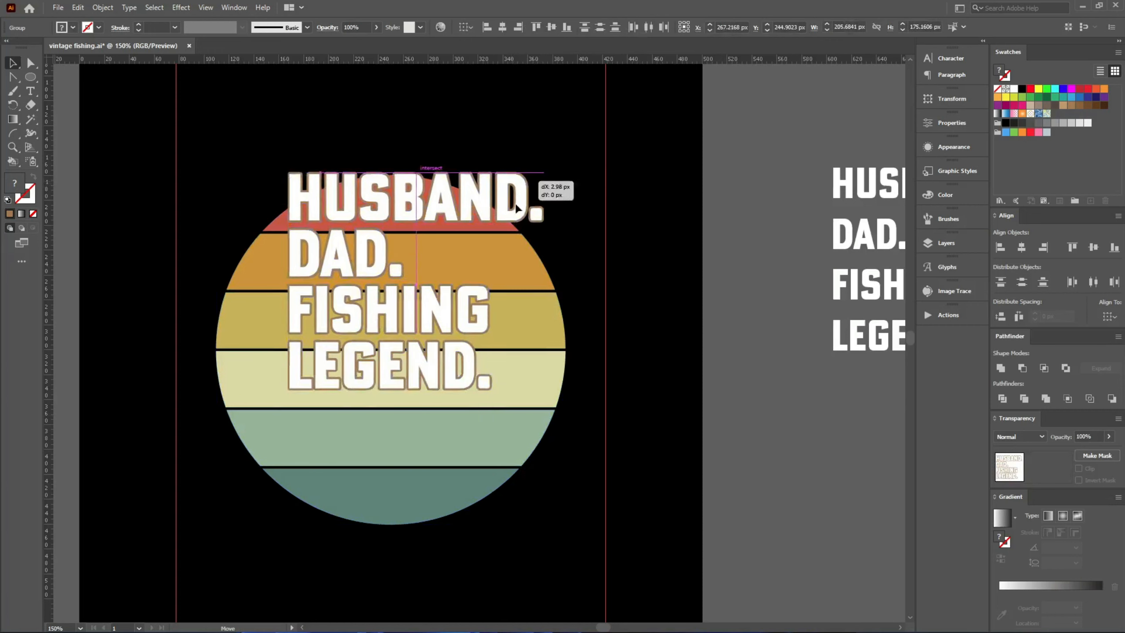
left_click_drag(511, 186, 506, 263)
left_click(683, 341)
- Fill the outline shape behind the white lettering with green instead of brown
scroll(491, 275, "up", 5)
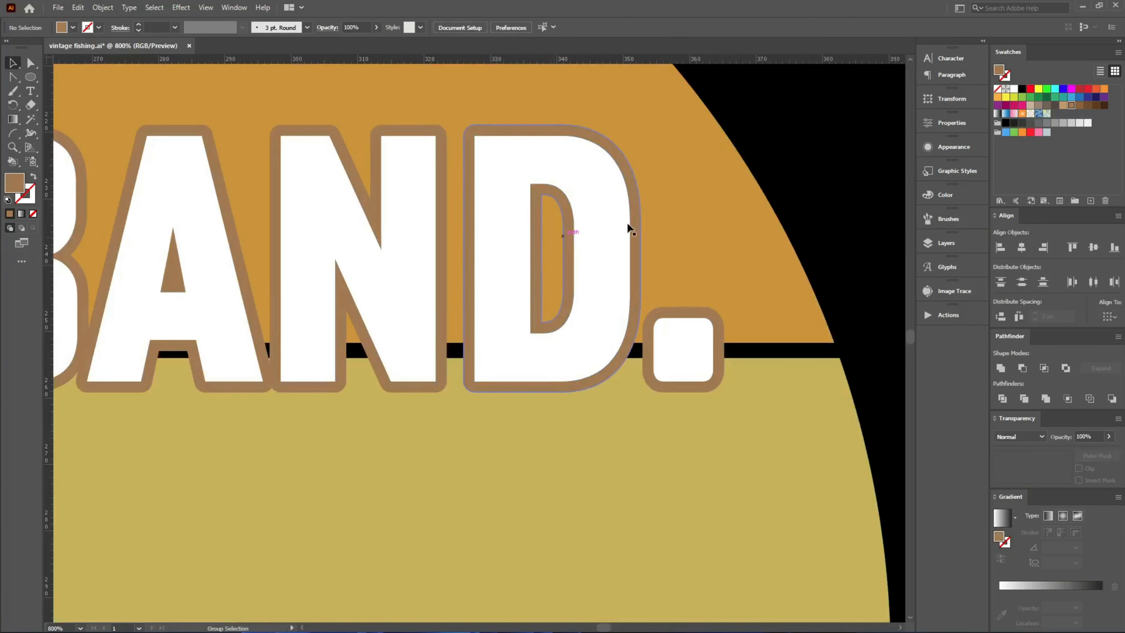
left_click(633, 214)
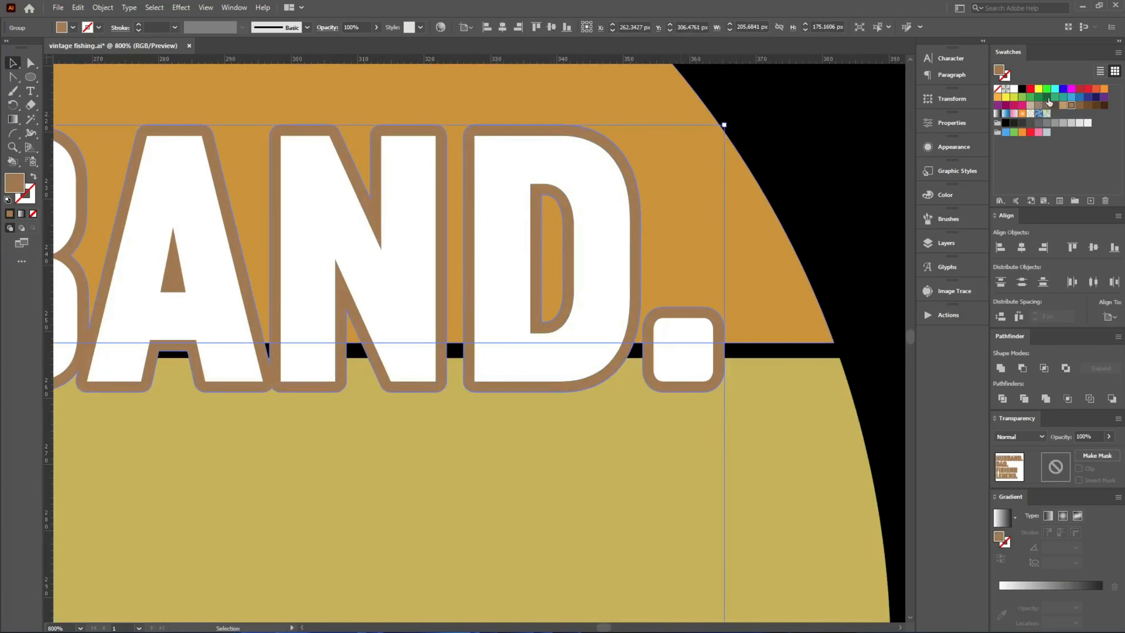
left_click(1055, 98)
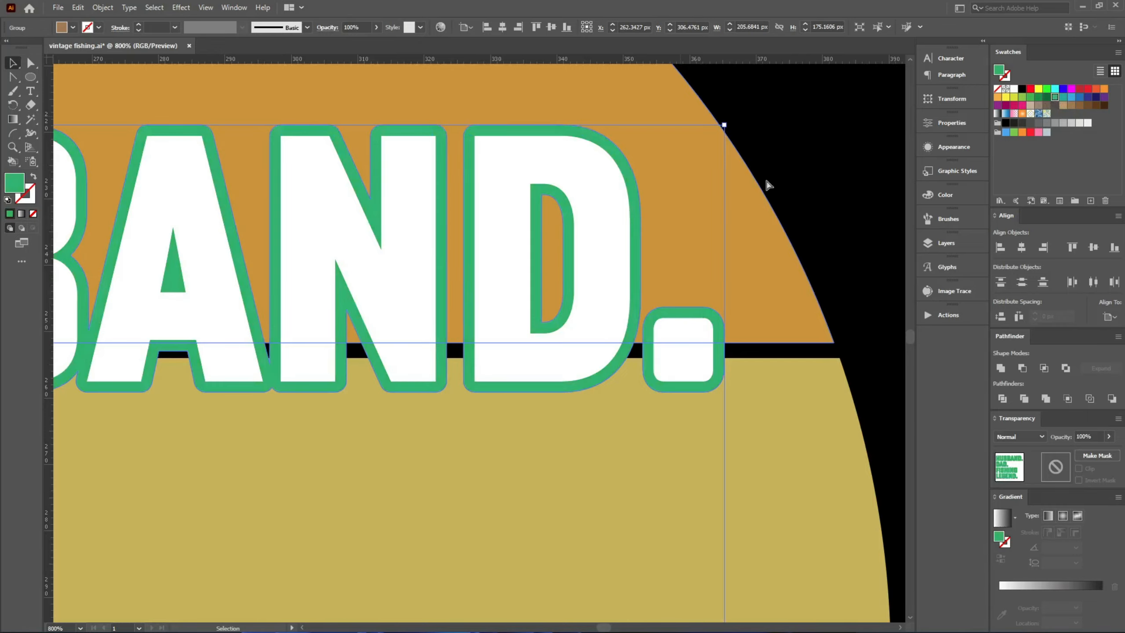
scroll(793, 178, "down", 3)
left_click(835, 317)
scroll(743, 293, "down", 4)
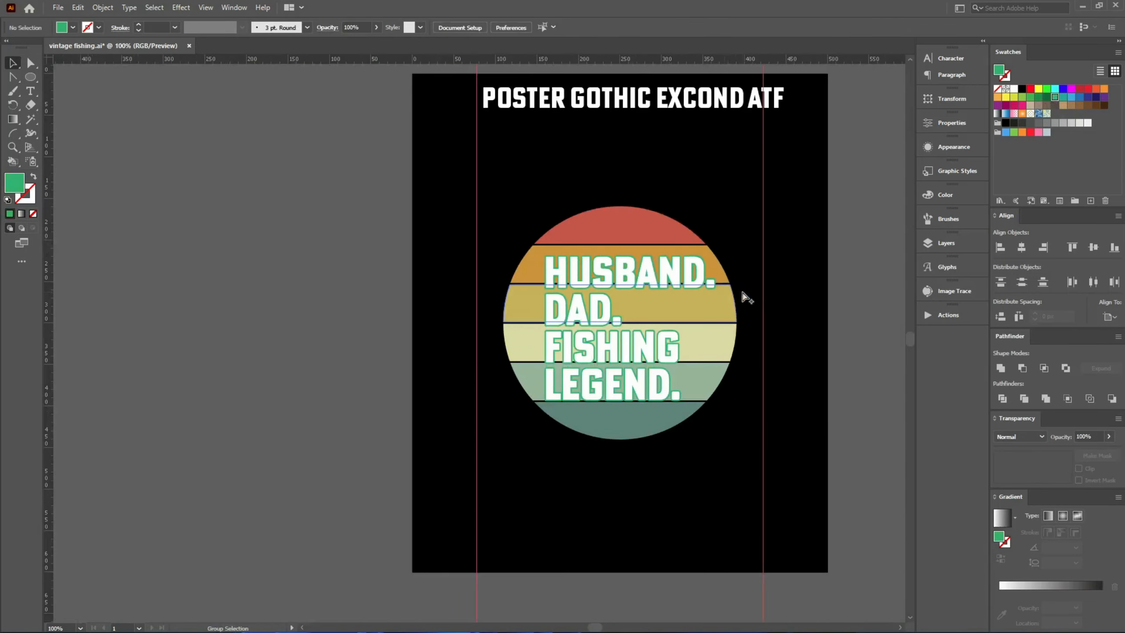
- Duplicate the green text outline behind the lettering and offset the copy 15 px right and 15 px down
scroll(727, 284, "up", 3)
scroll(190, 189, "up", 6)
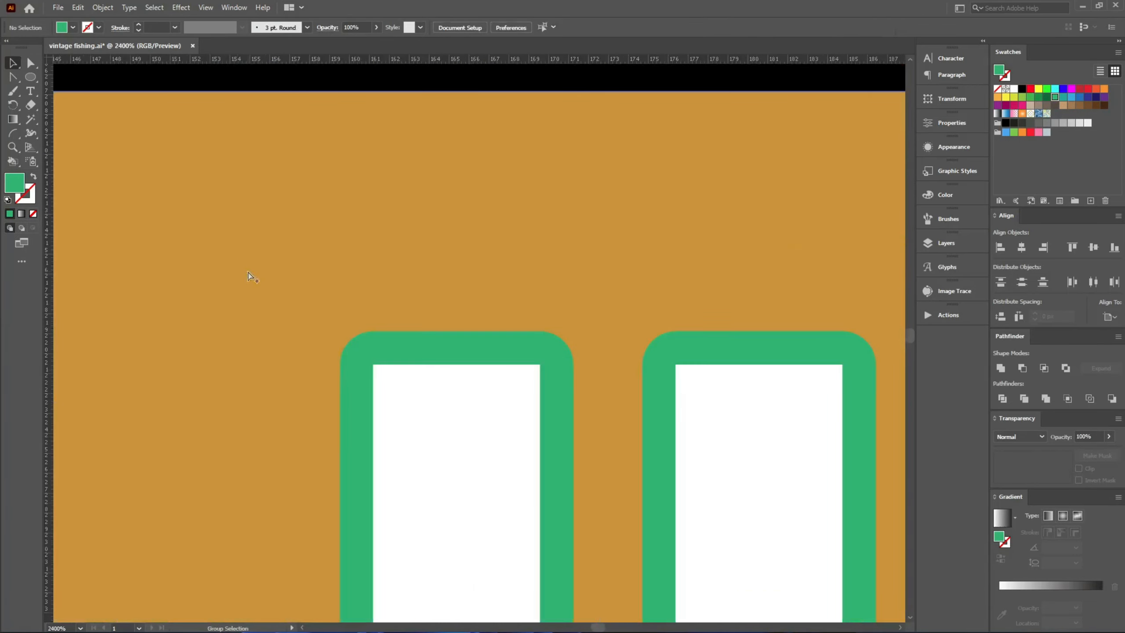
left_click(384, 345)
scroll(255, 298, "down", 4)
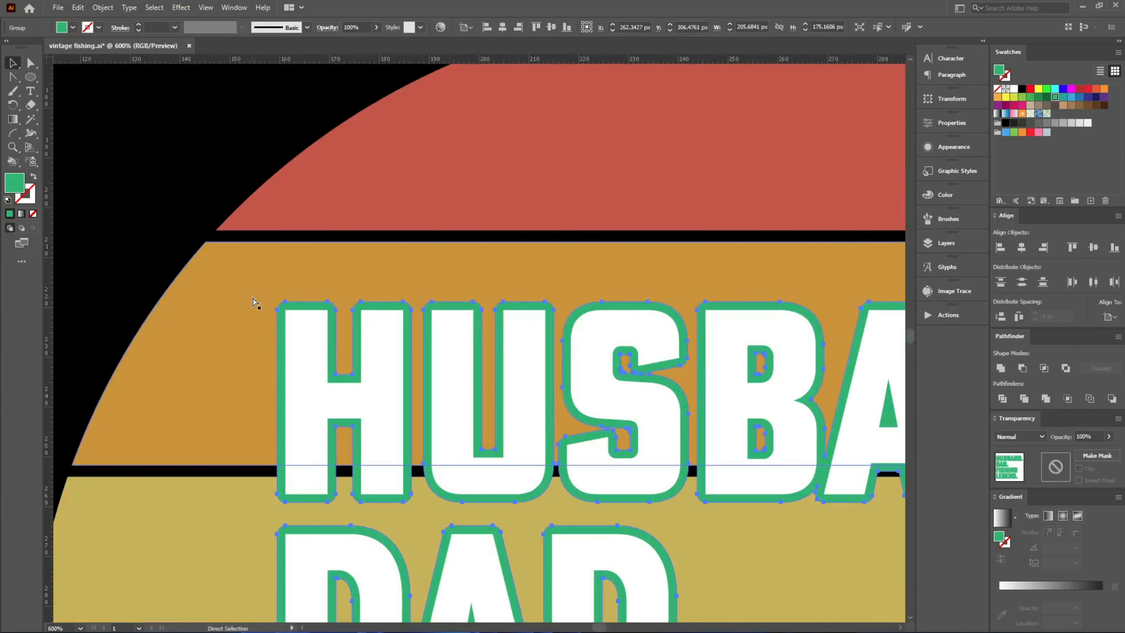
key("v")
scroll(157, 242, "down", 4)
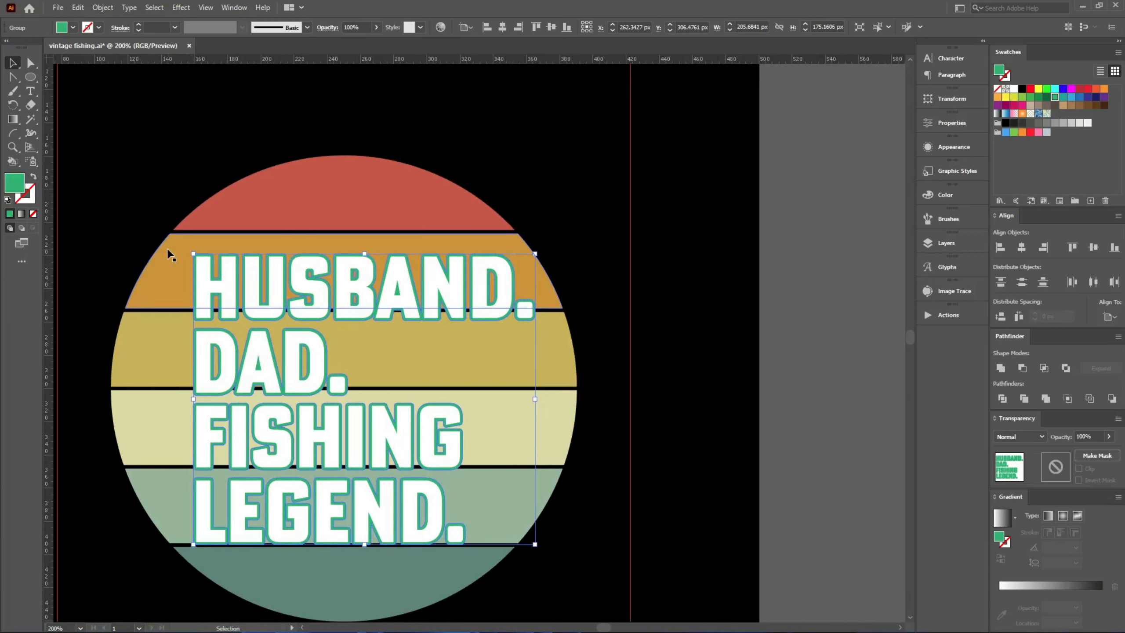
key("Right")
key("Right")
key("Right")
key("Right")
key("Right")
key("Right")
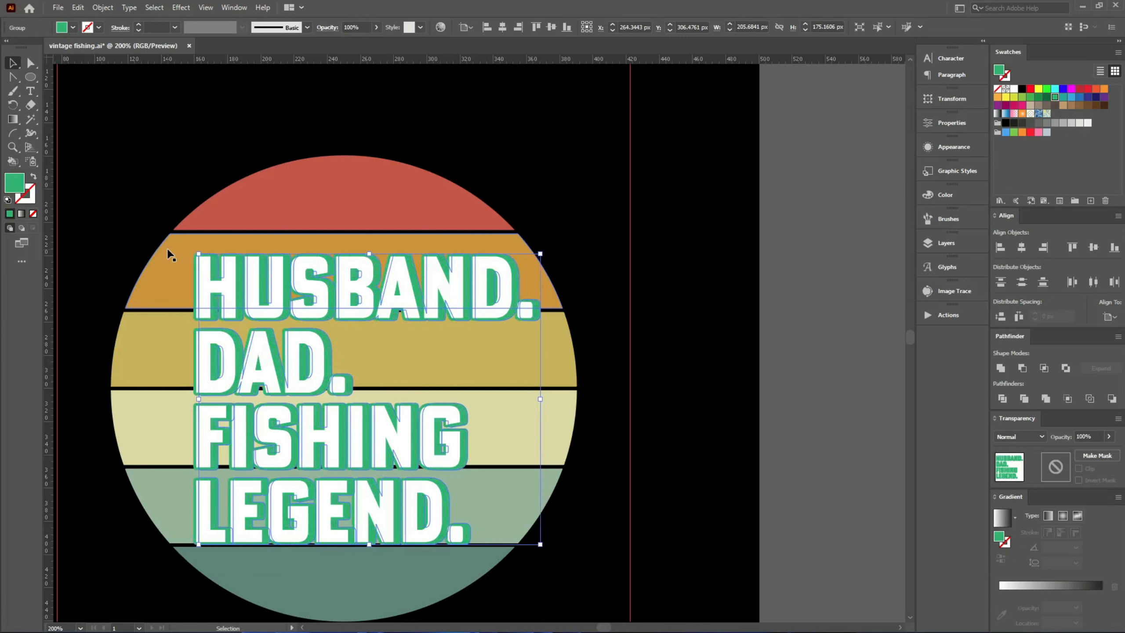
key("Right")
key("Right")
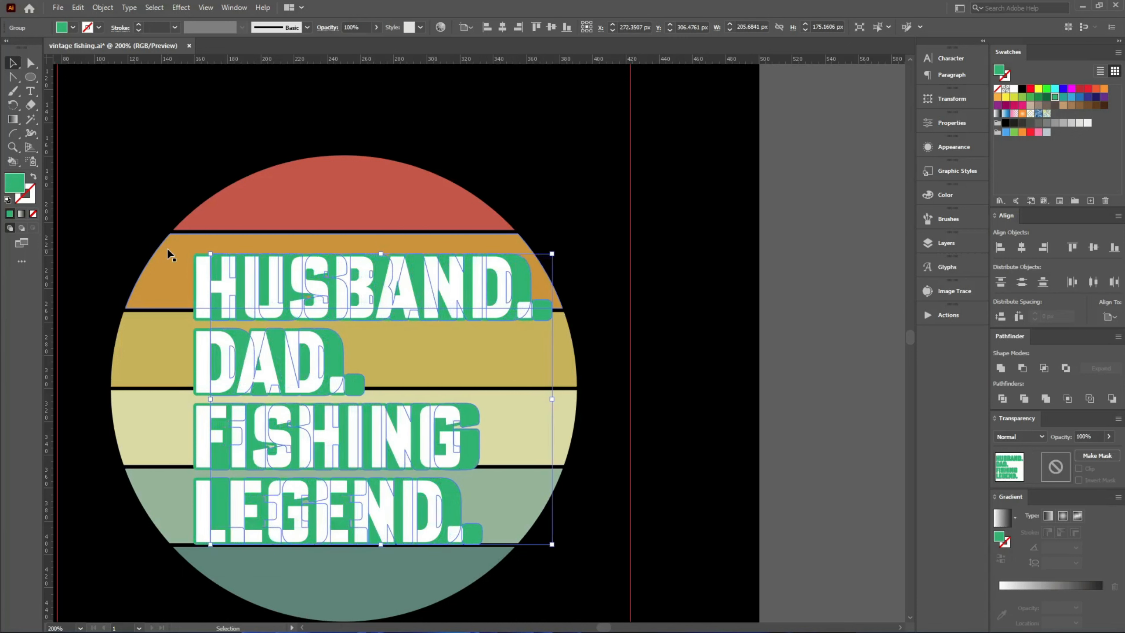
key("Down")
key("Down")
key("Down")
key("Down")
key("Down")
key("Down")
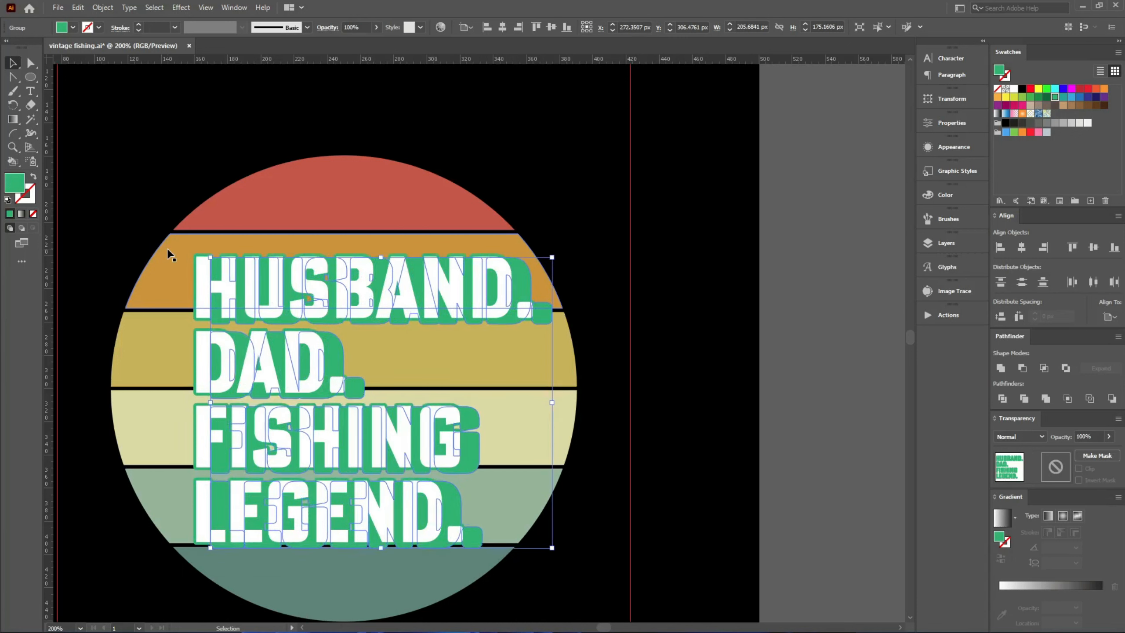
key("Down")
key("Down")
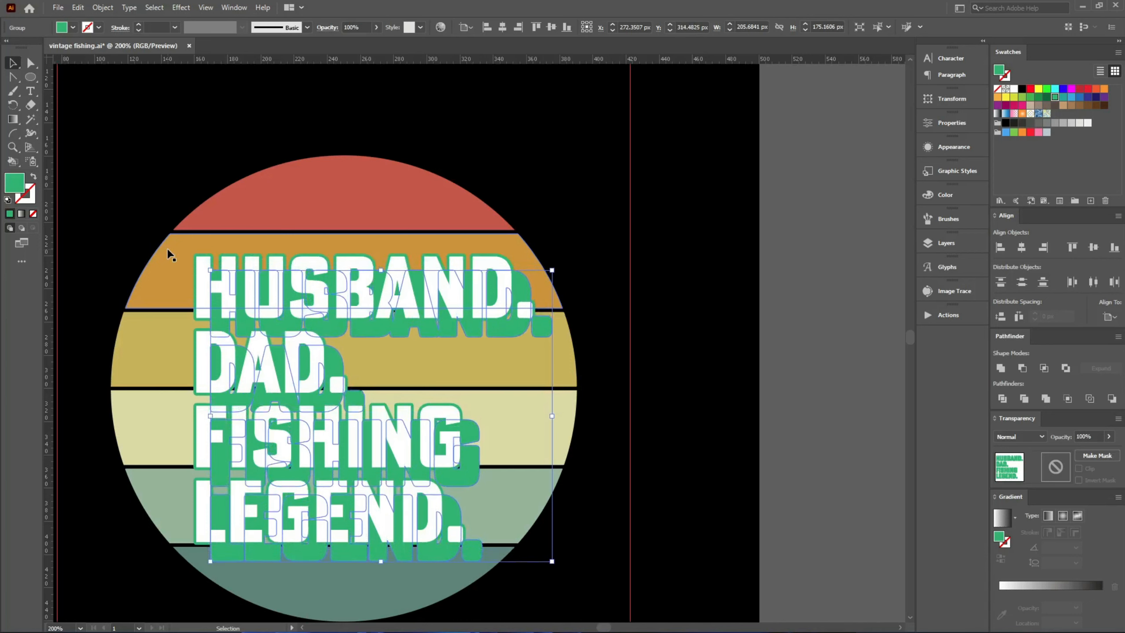
key("Down")
key("Down")
key("Down")
key("Down")
key("Down")
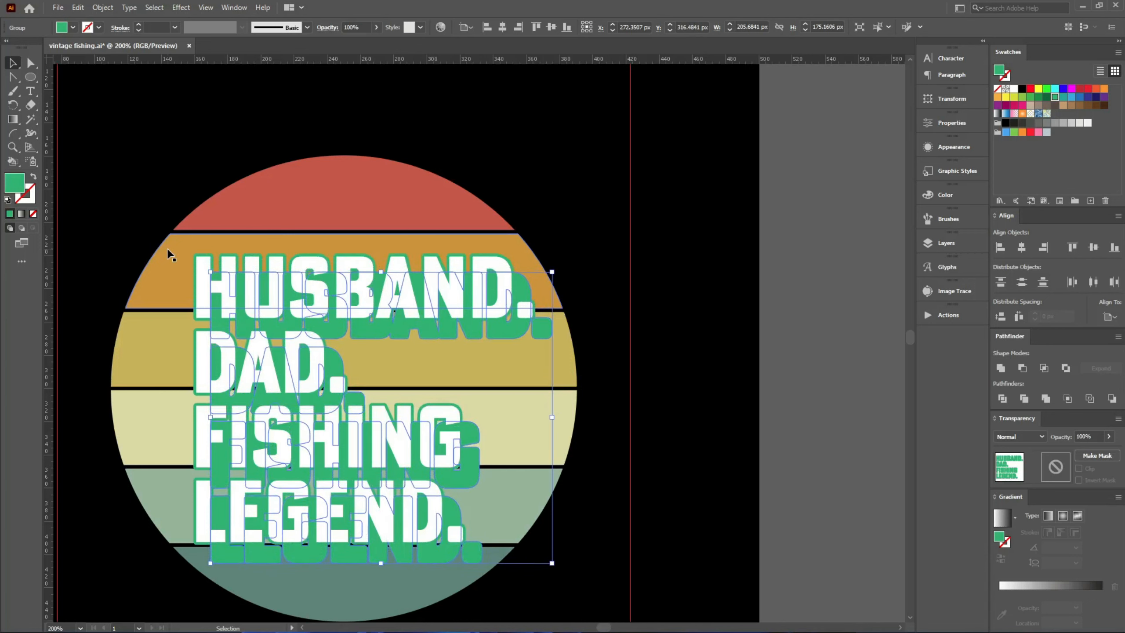
key("Right")
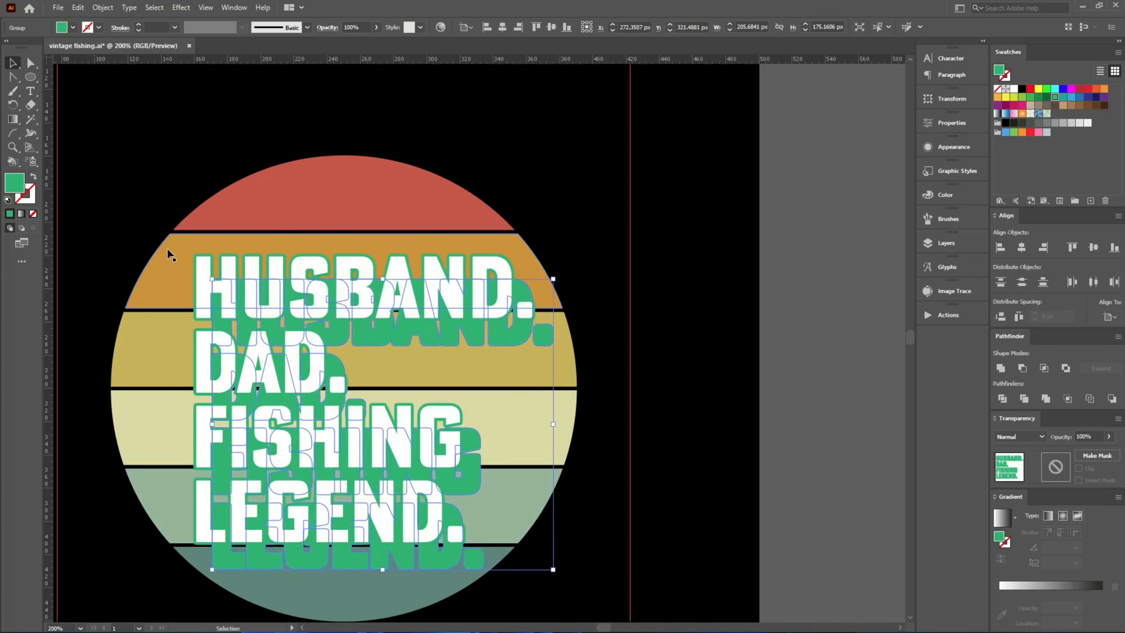
key("Right")
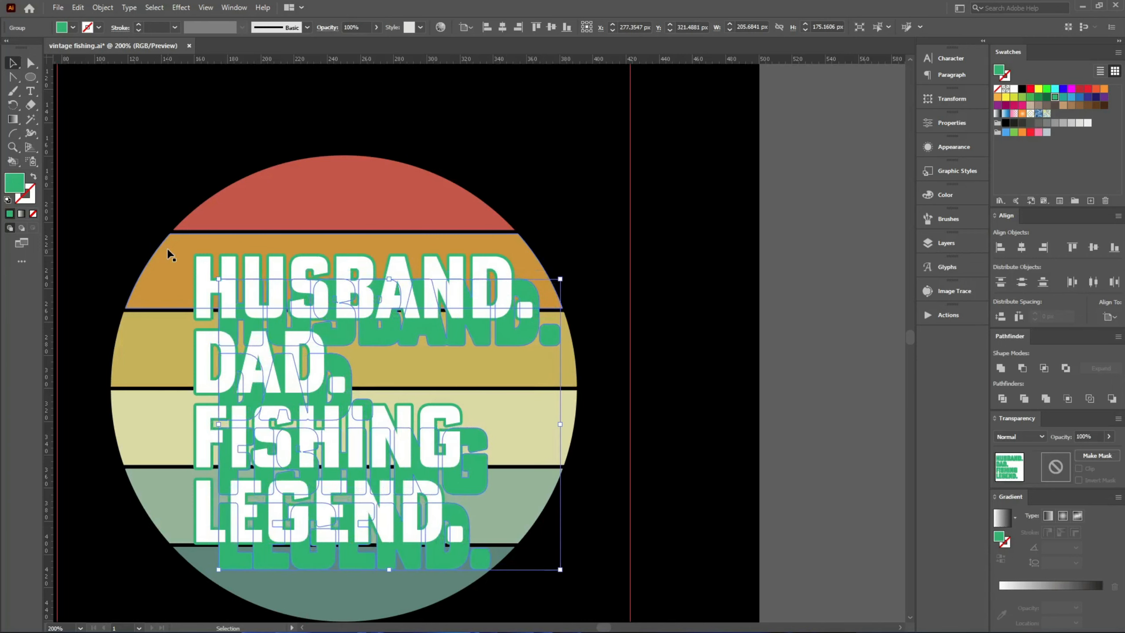
left_click(691, 273)
- Fill both the front text outline and its offset copy with bright red
scroll(221, 529, "up", 3)
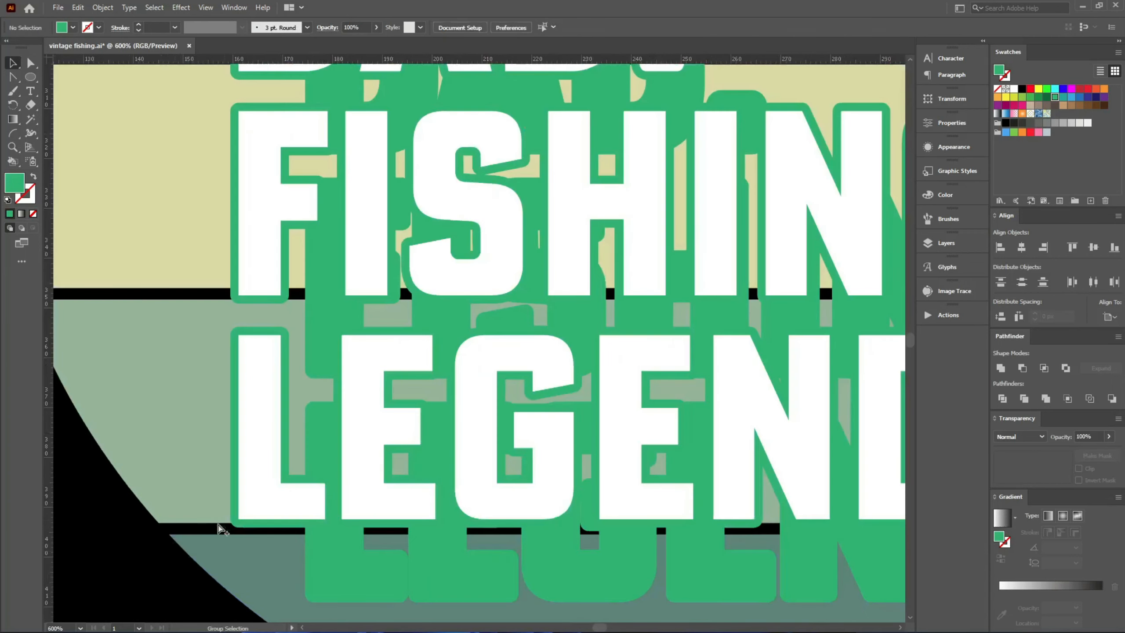
scroll(310, 518, "down", 3)
left_click(329, 473)
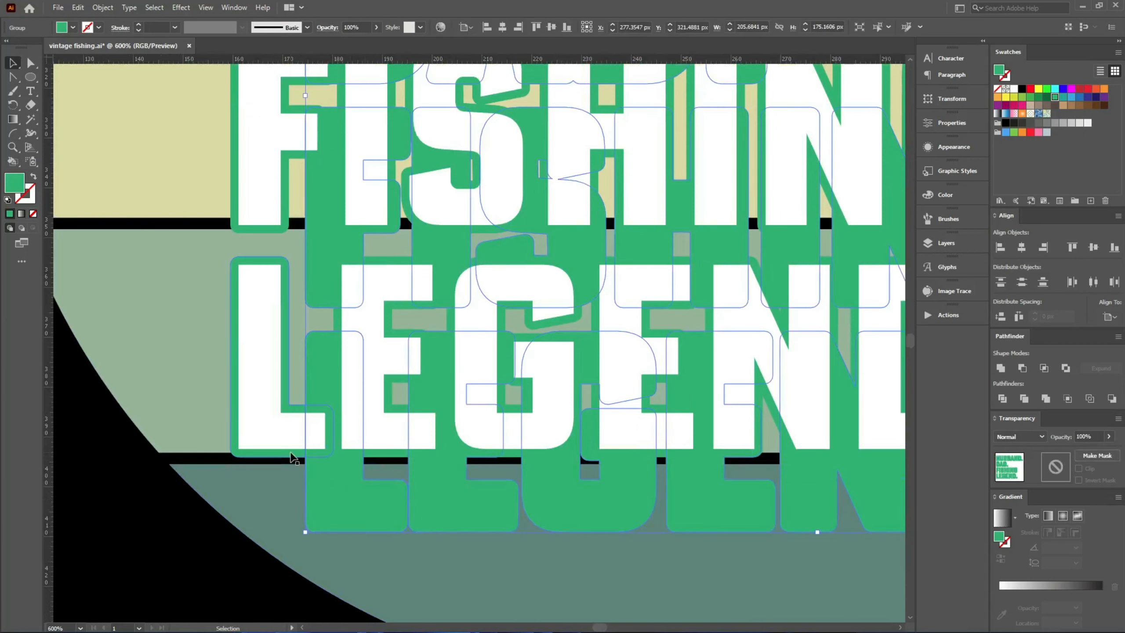
left_click(291, 453, "shift")
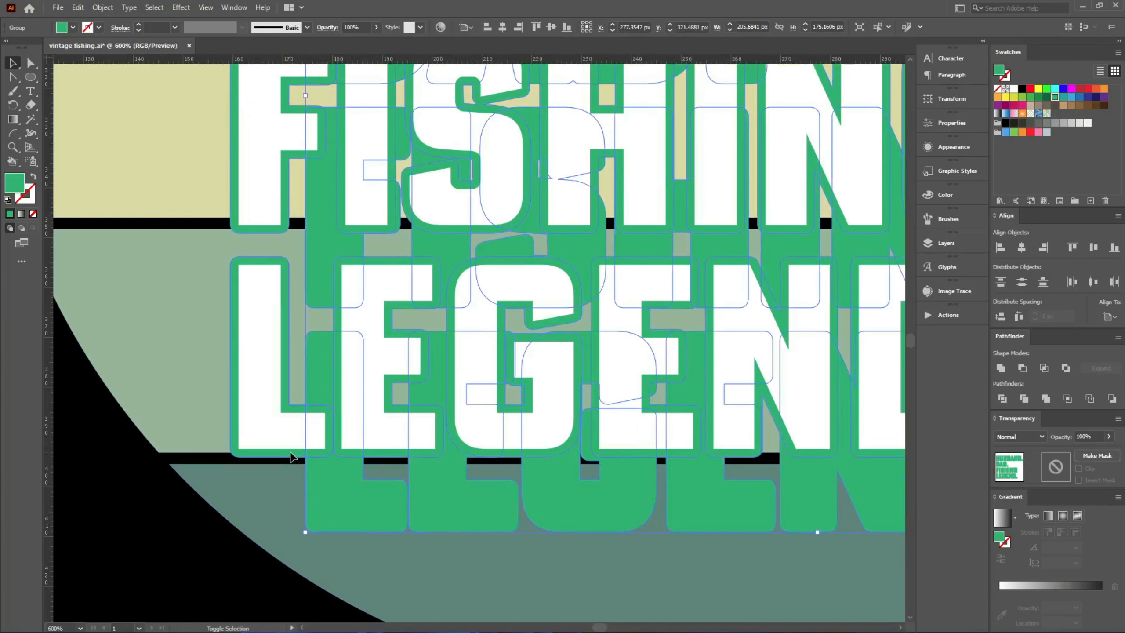
left_click(1031, 132)
left_click(166, 548)
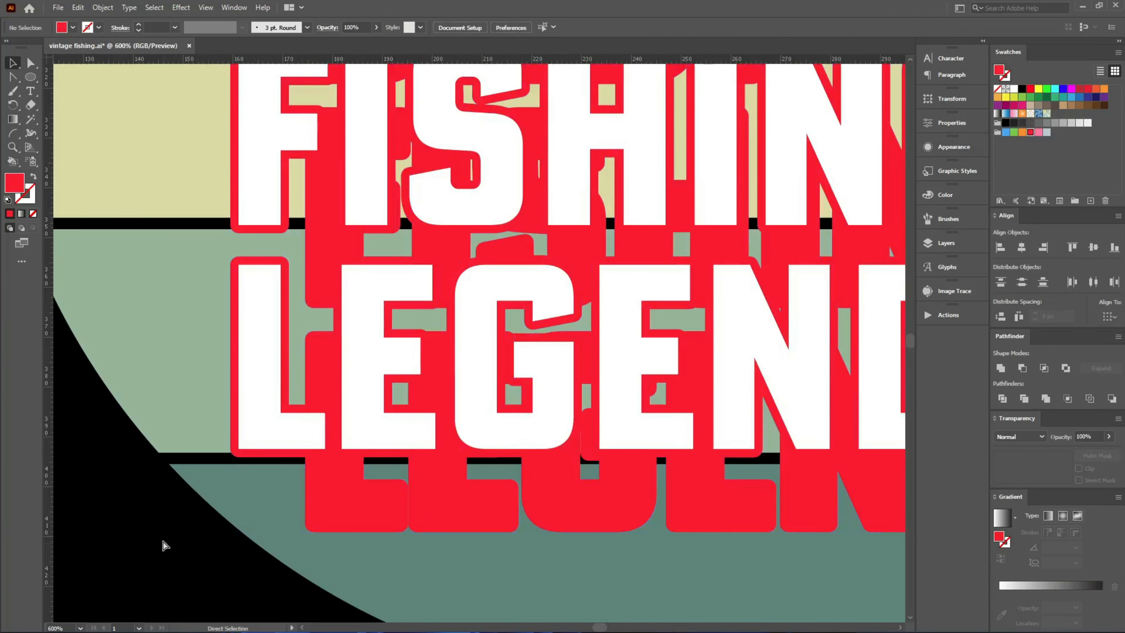
- Shear the white text and its front outline together with Free Transform so the lines slant upward to the right
scroll(248, 532, "down", 2)
scroll(252, 91, "up", 5)
left_click(234, 103)
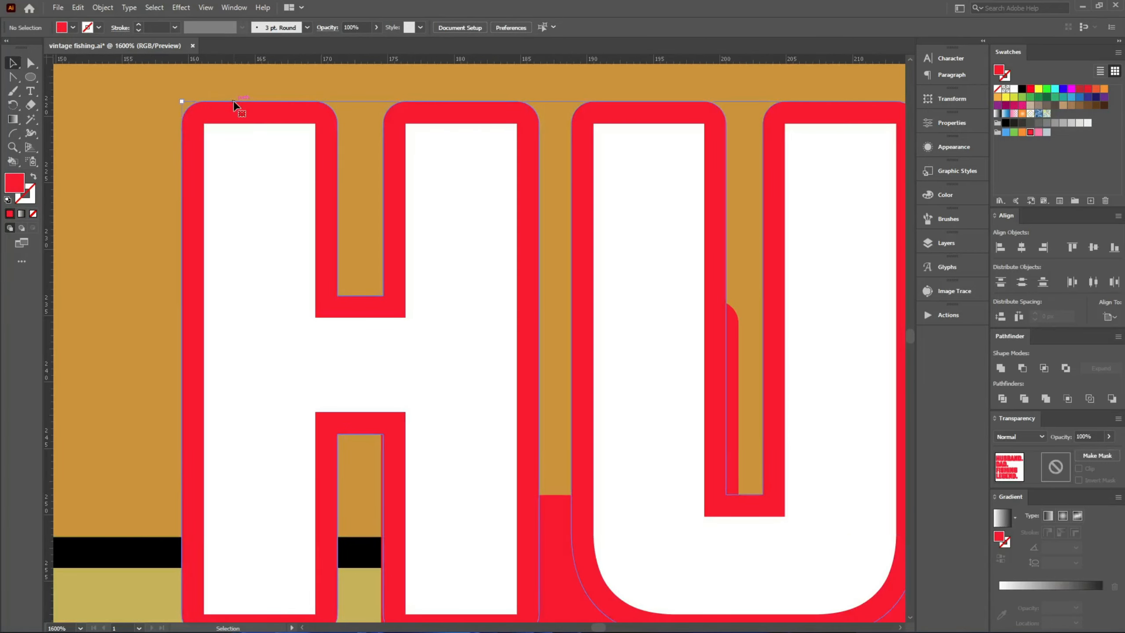
left_click(256, 199, "shift")
scroll(162, 227, "down", 5)
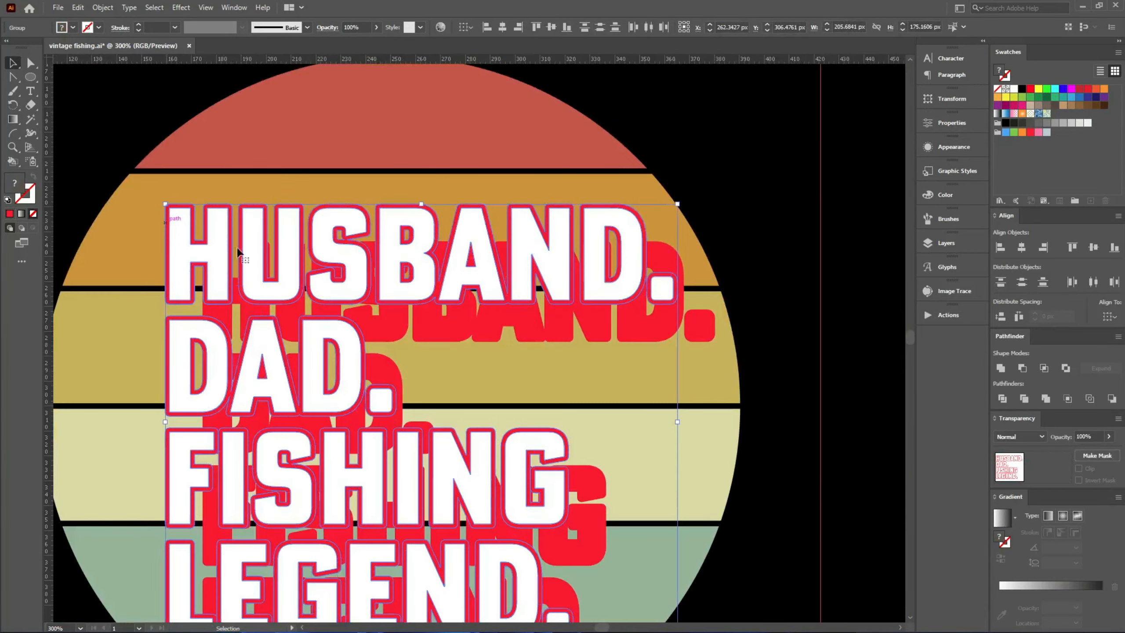
key("e")
scroll(557, 302, "down", 2)
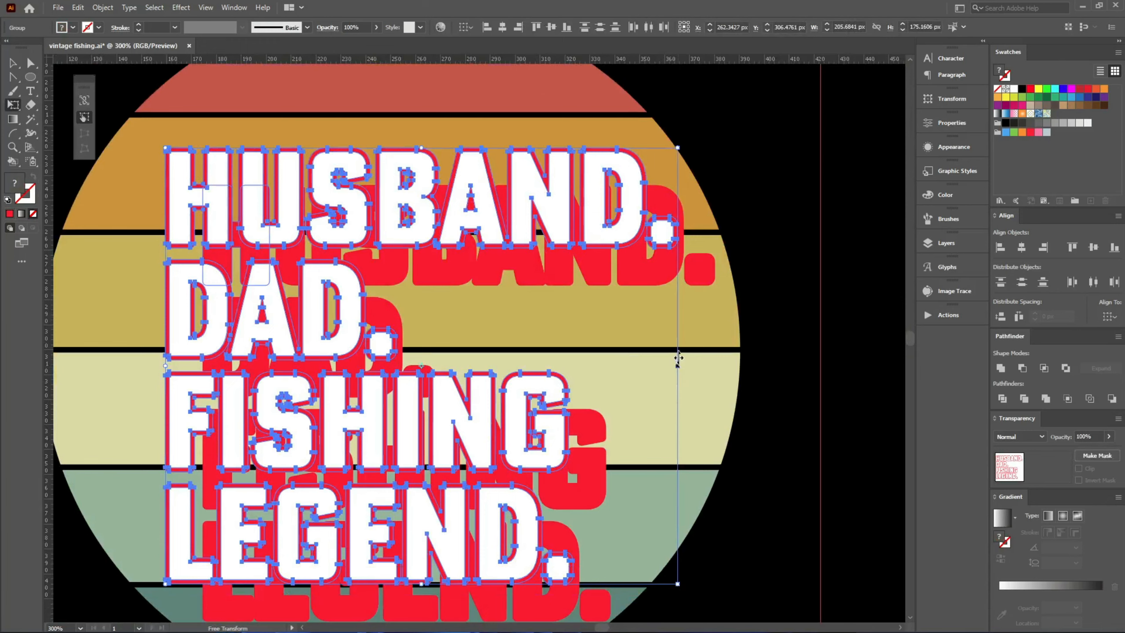
left_click_drag(678, 357, 677, 317)
scroll(819, 339, "down", 2)
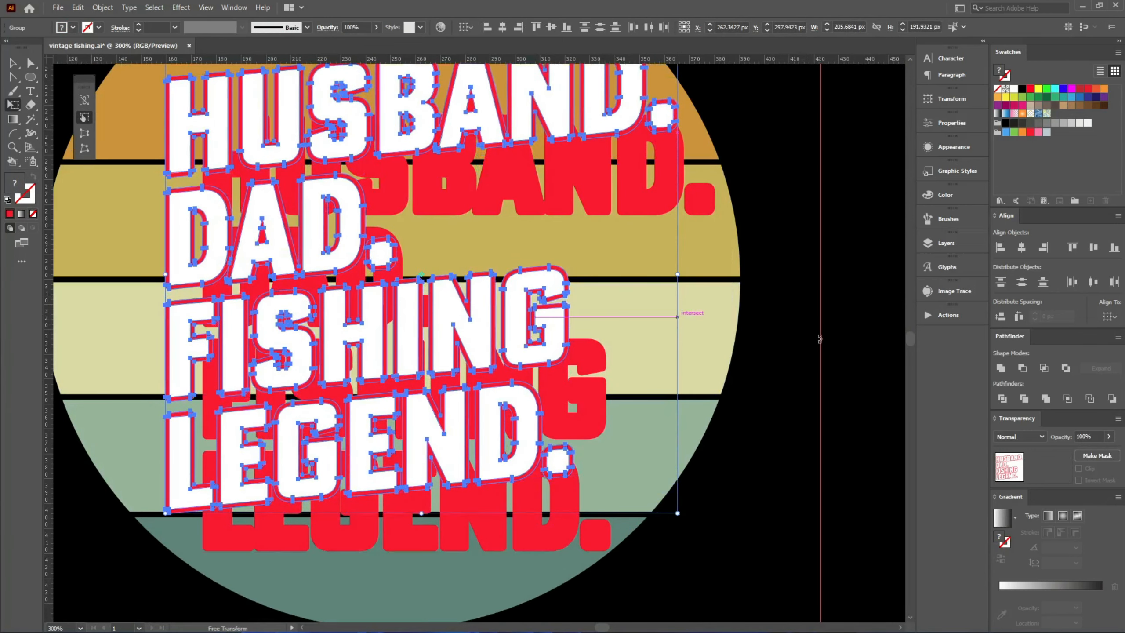
key("v")
left_click(819, 339)
- Nudge the straight red outline copy 2 px up and 2 px left behind the slanted text
left_click(594, 385)
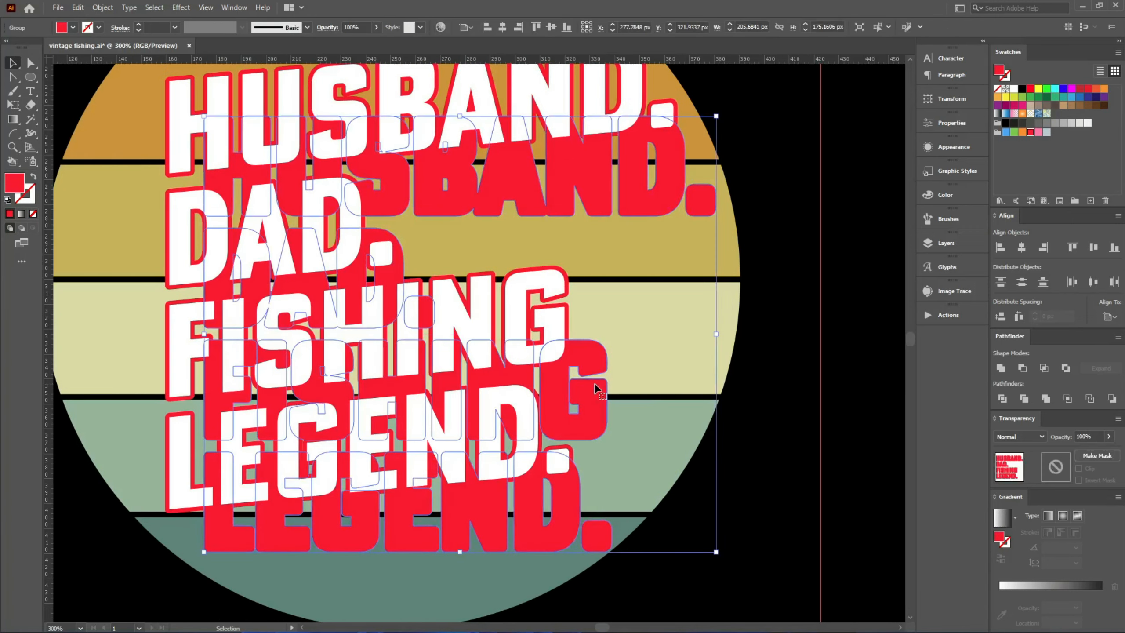
left_click_drag(608, 381, 608, 380)
key("Up")
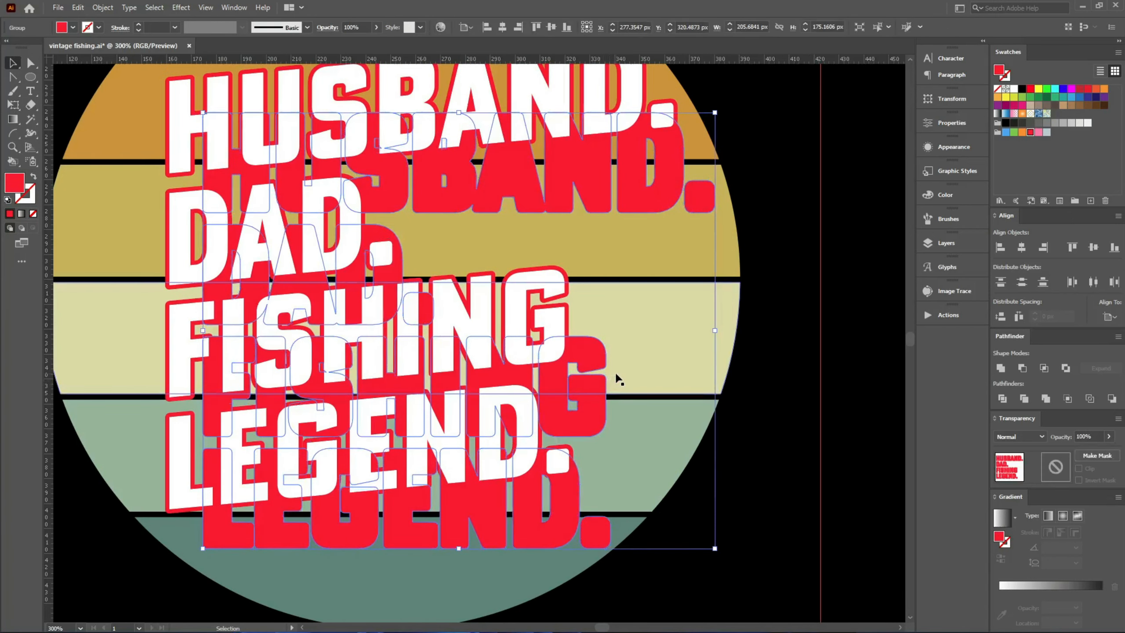
key("Up")
key("Left")
key("Left")
left_click(791, 452)
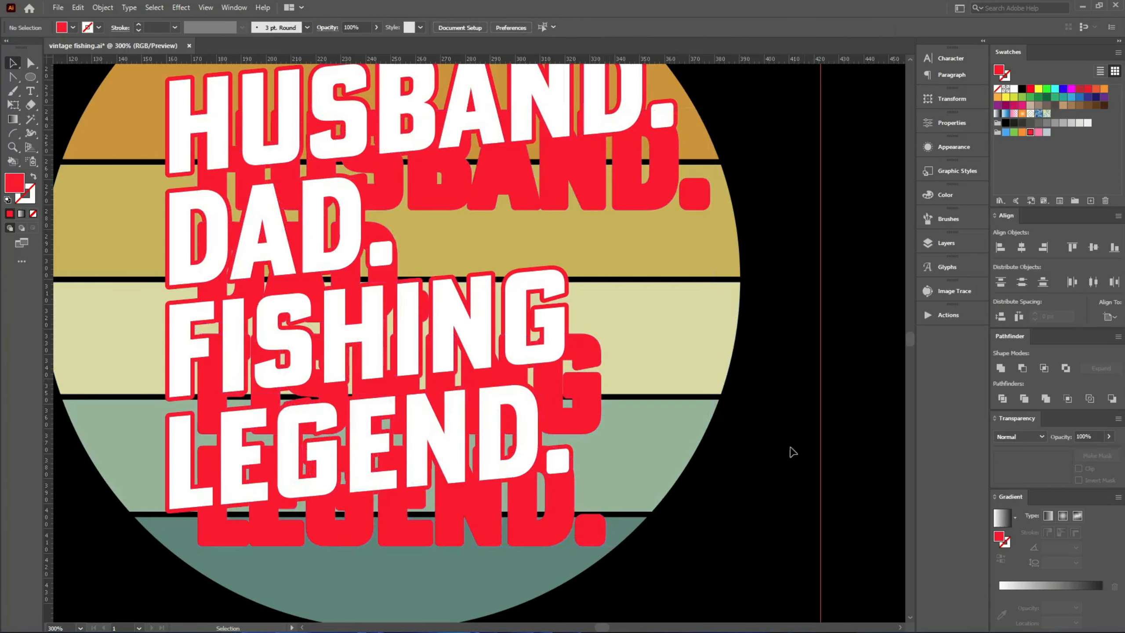
- Make a blend between the slanted red outline and the straight red copy behind it
scroll(450, 360, "up", 3)
scroll(651, 155, "up", 5)
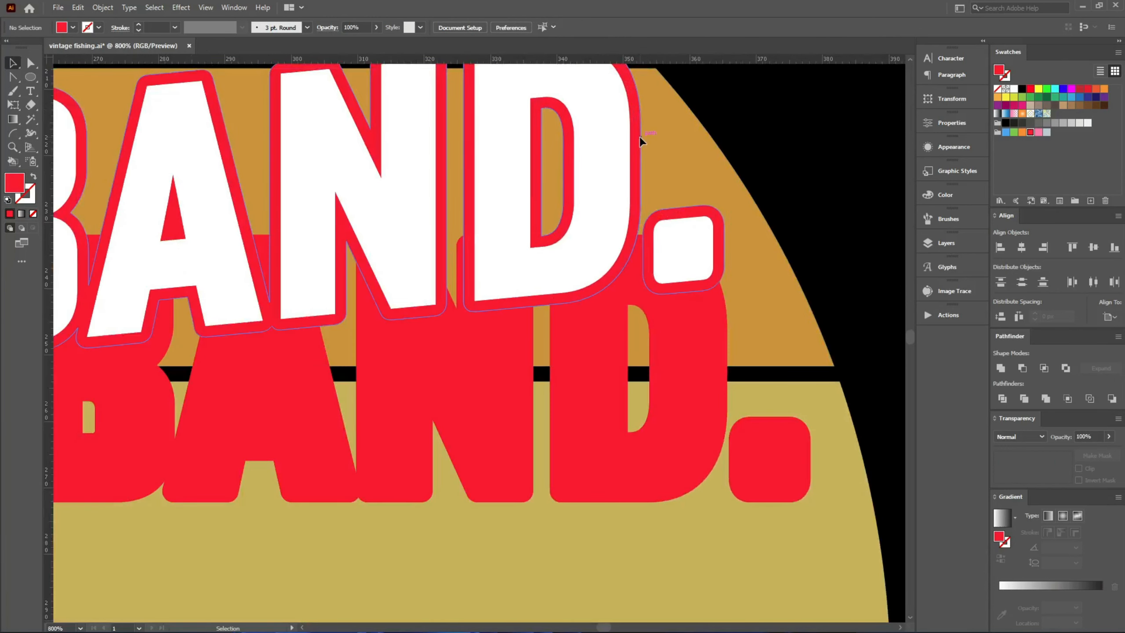
left_click(684, 360)
left_click(522, 337, "shift")
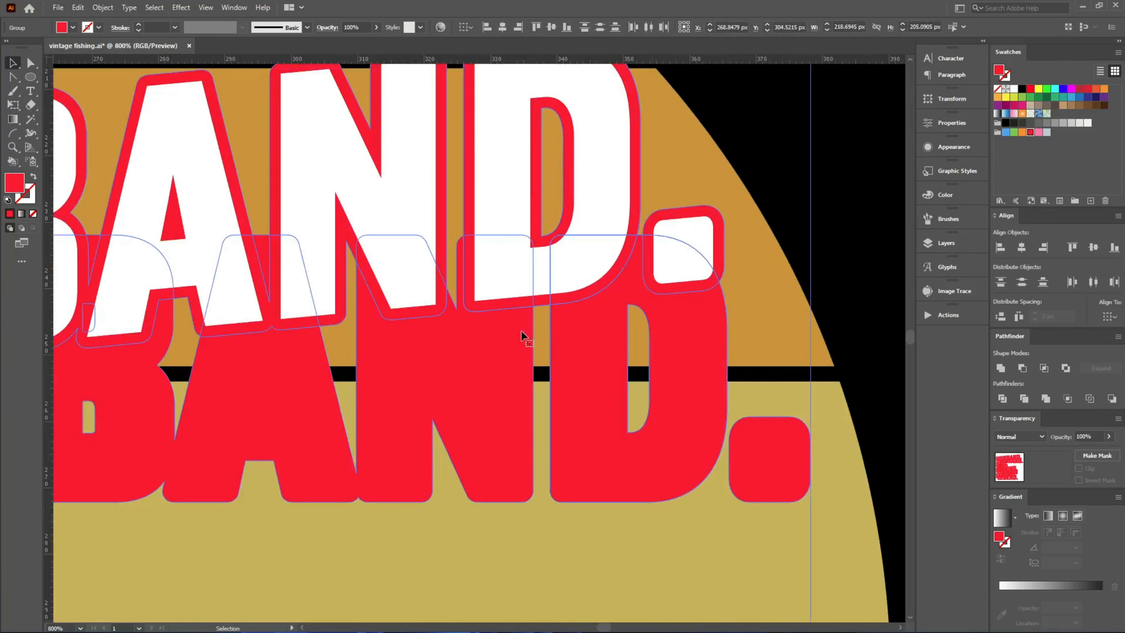
left_click(104, 7)
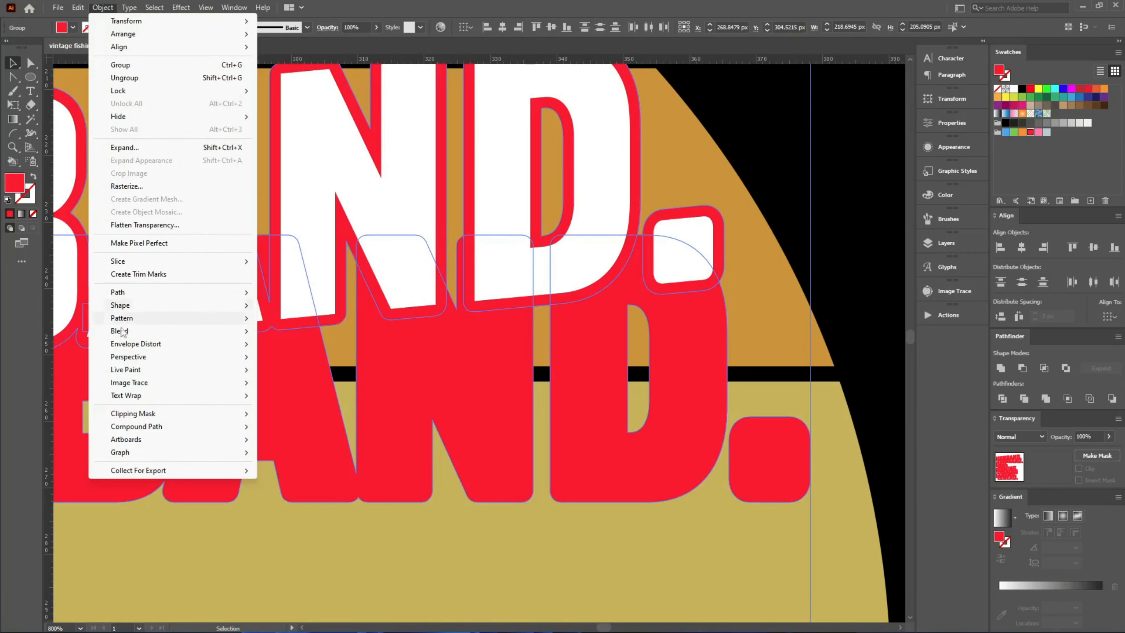
left_click(317, 333)
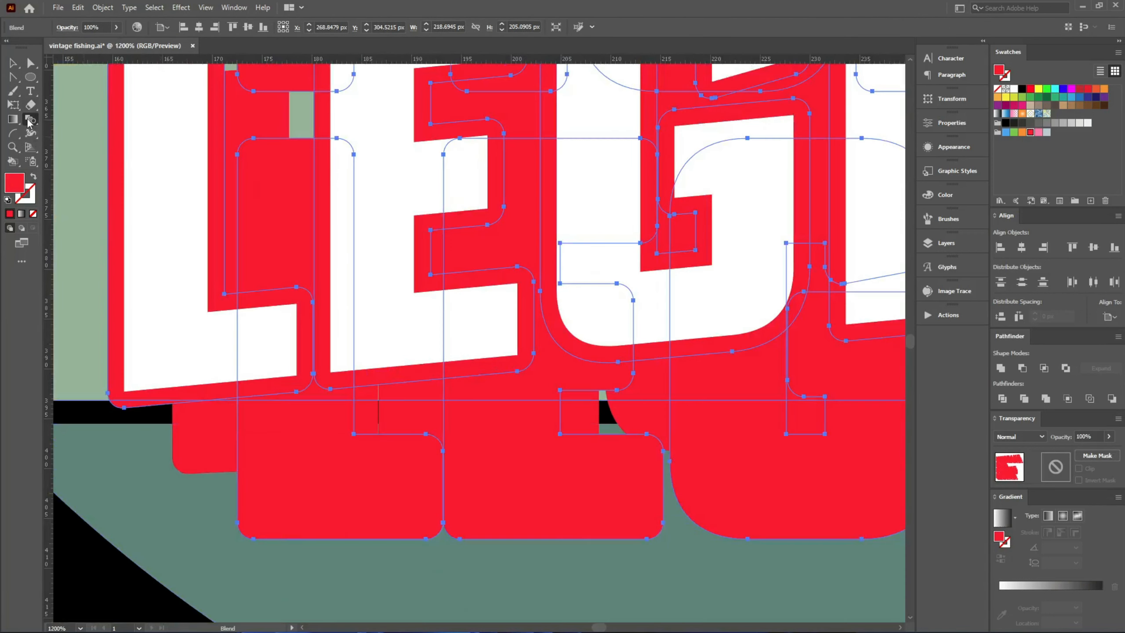
- Set the blend spacing to Specified Steps with 70 steps to form a solid red extrusion
double_click(29, 122)
left_click(560, 172)
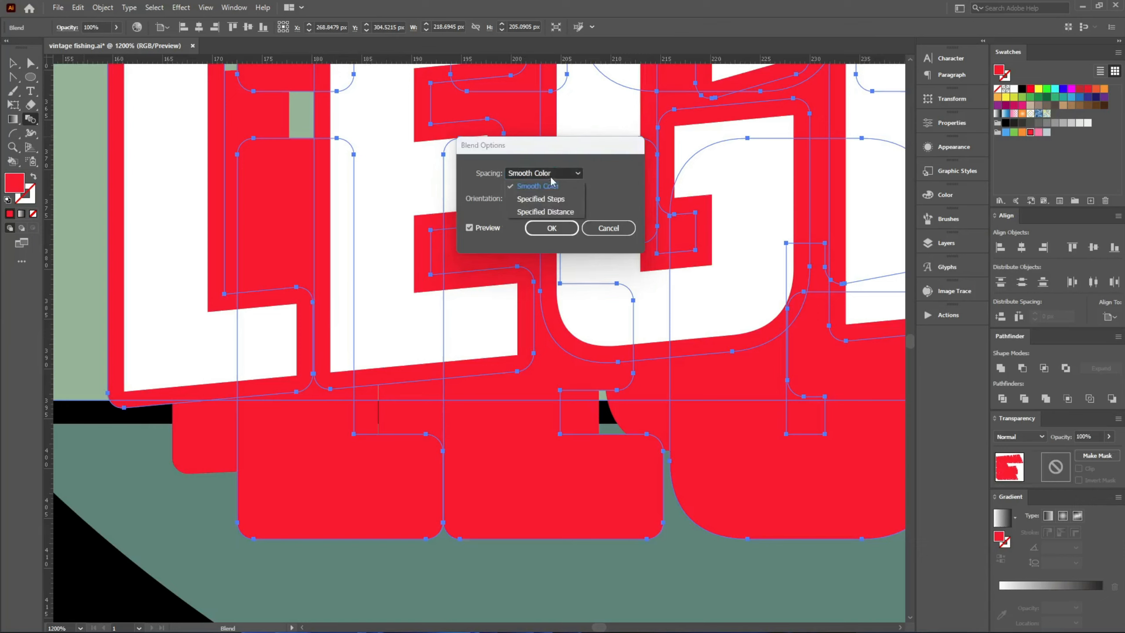
left_click(550, 191)
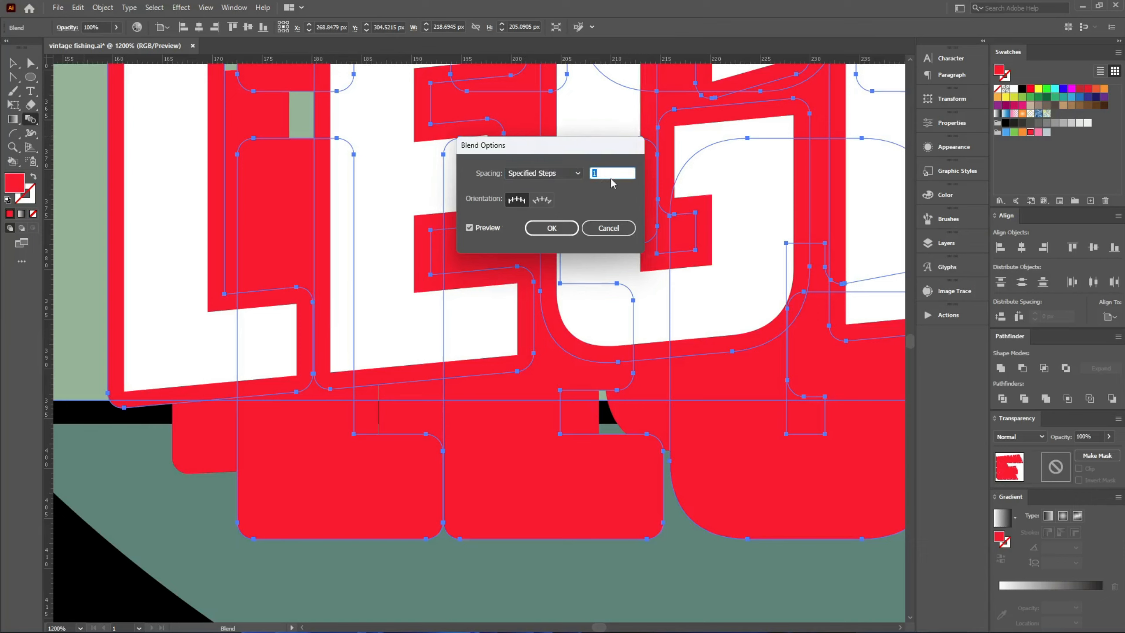
type("70")
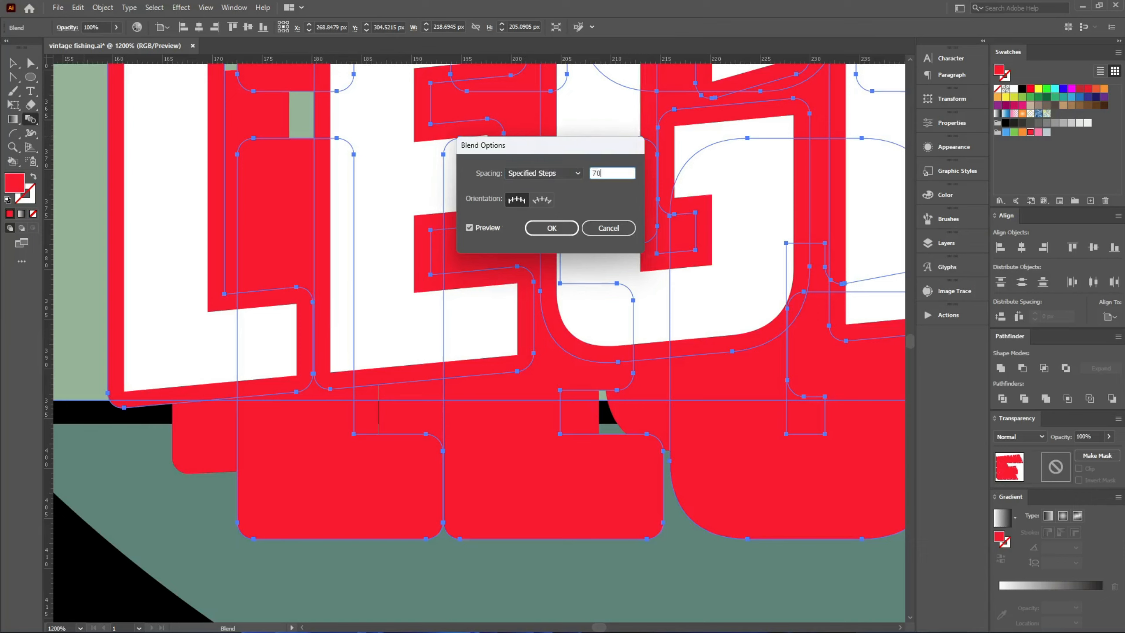
left_click(561, 174)
left_click(561, 174)
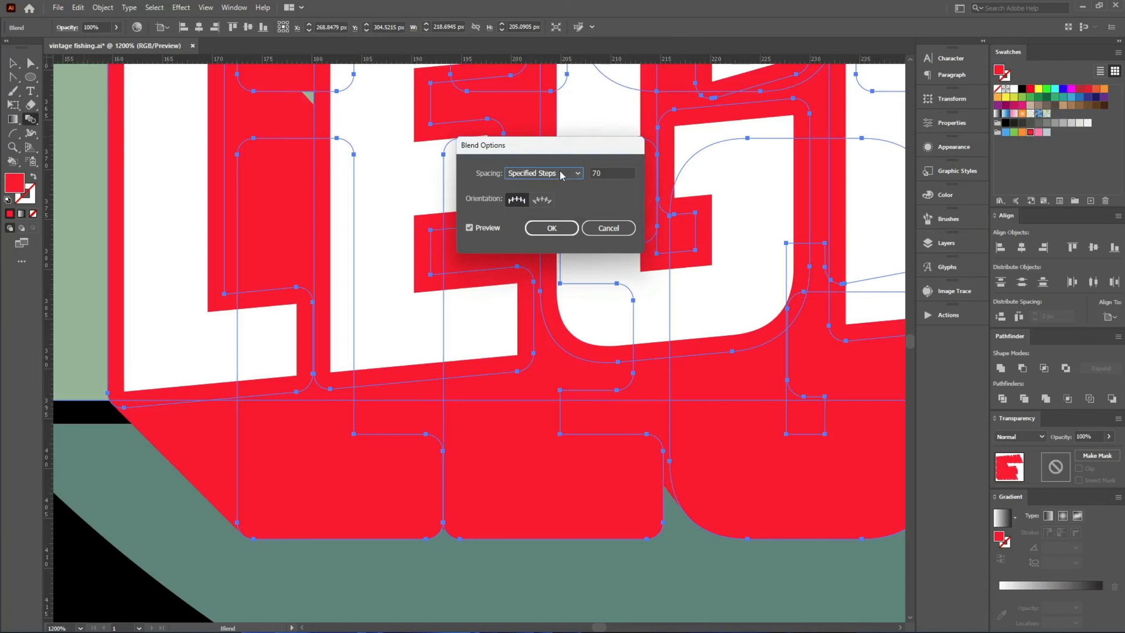
left_click(552, 228)
- Expand the blend's object and fill, and combine the resulting shapes with the Pathfinder Merge operation
key("v")
left_click(635, 213)
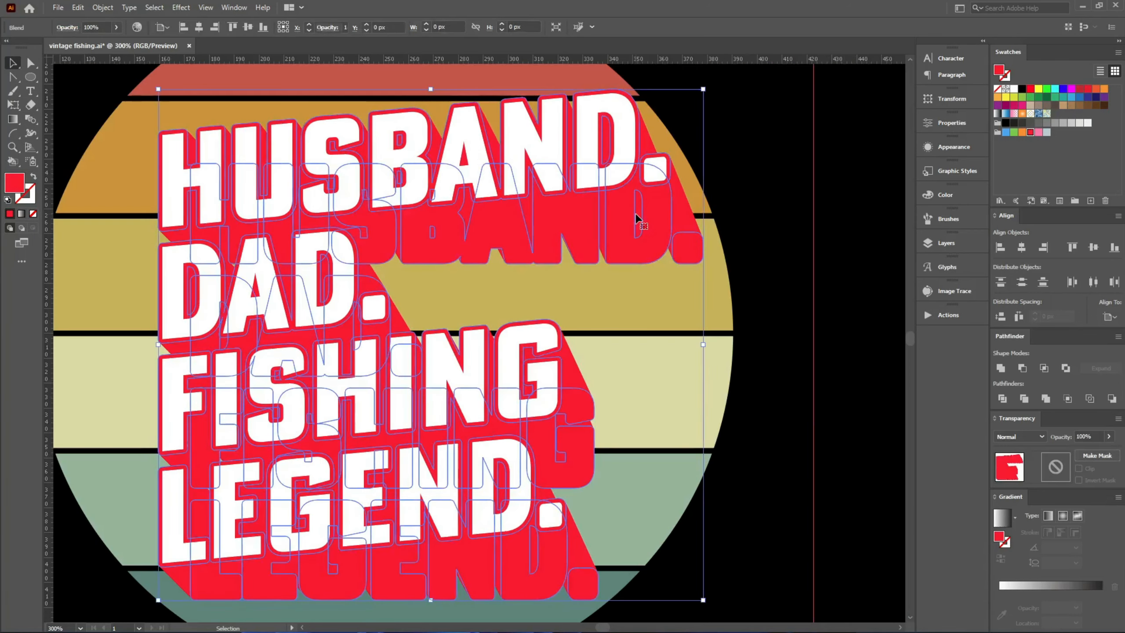
key("ctrl+e")
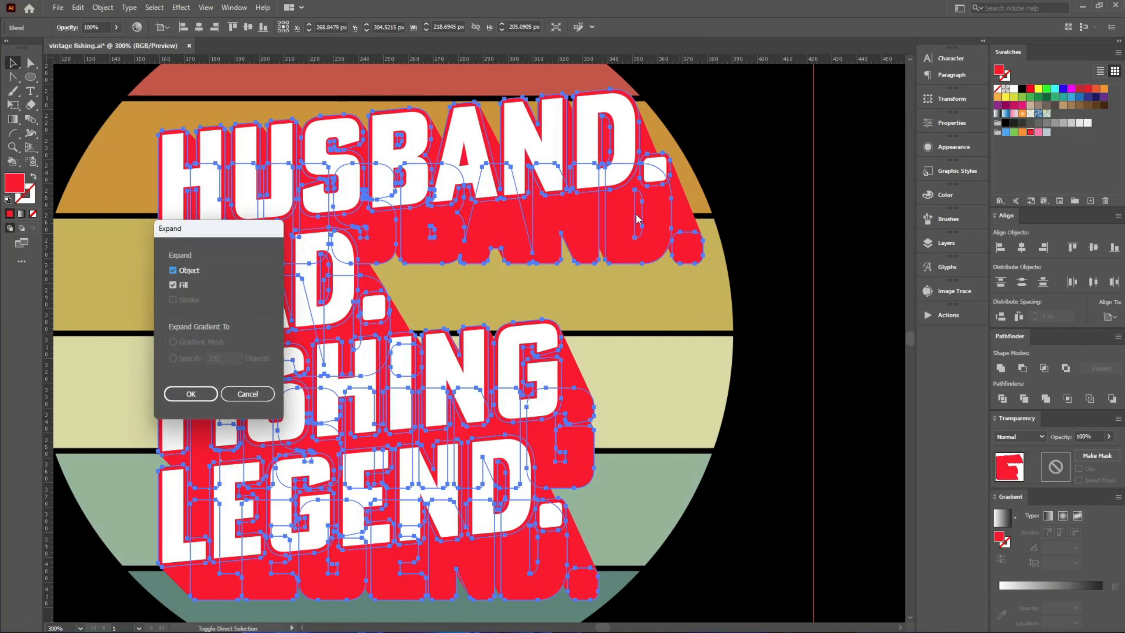
key("Return")
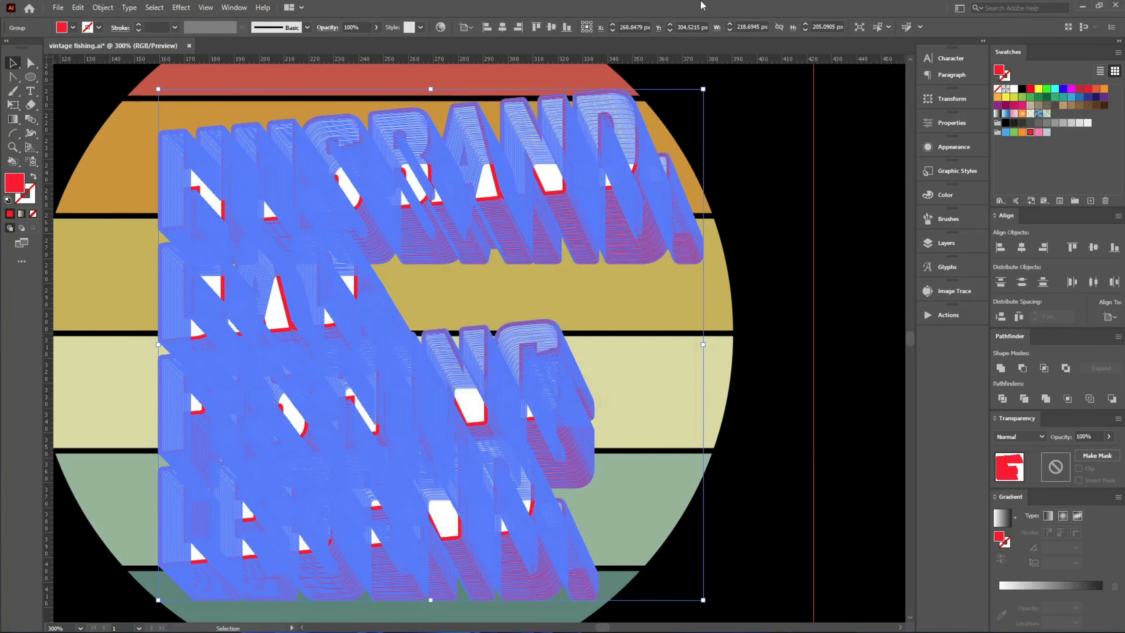
left_click(1045, 398)
- Unite the merged extrusion into one red path, closing the small gap beside the A of DAD
scroll(214, 251, "up", 10)
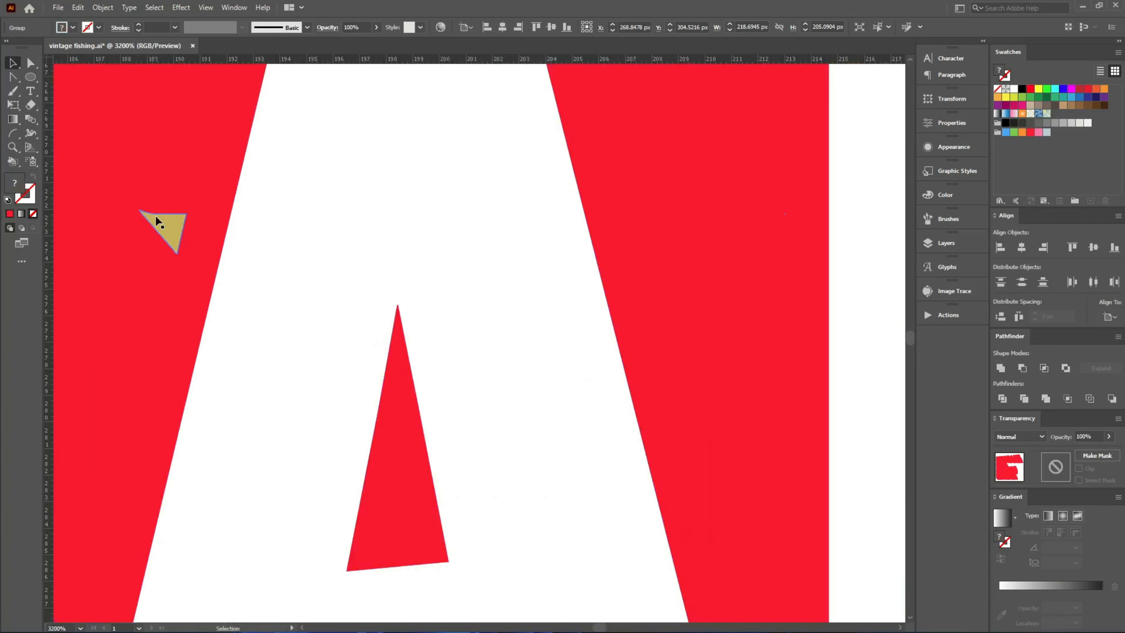
scroll(177, 226, "down", 4)
scroll(224, 227, "down", 8)
scroll(302, 359, "up", 5)
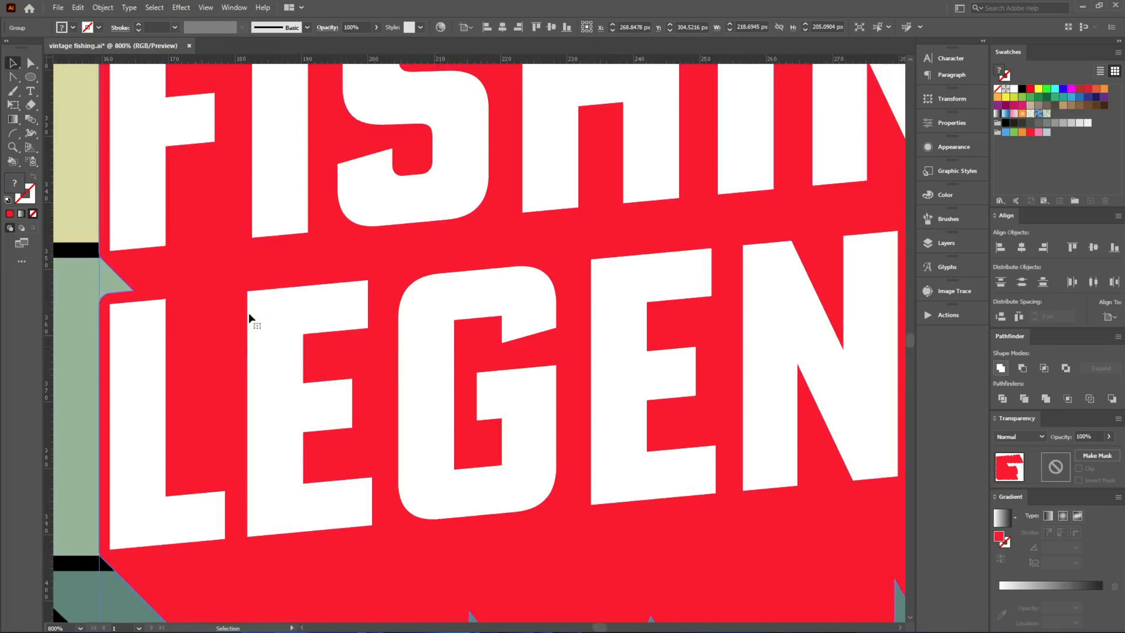
scroll(238, 278, "down", 4)
scroll(666, 489, "up", 5)
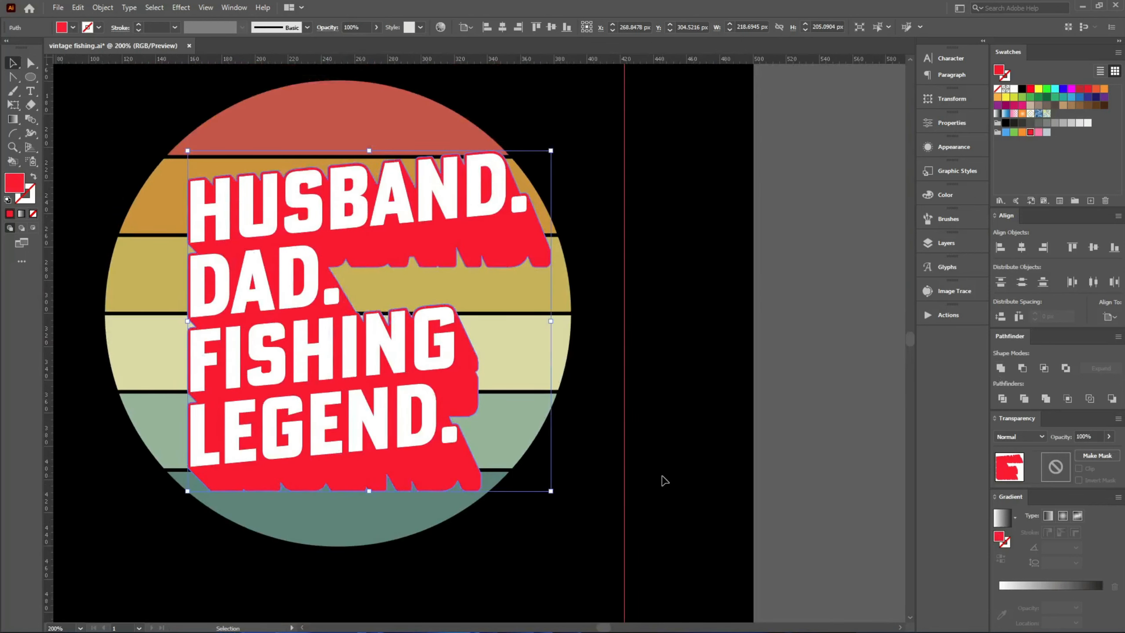
left_click(656, 481)
- Place a spare copy of the white text and red extrusion to the left, well outside the sun design
left_click_drag(464, 434, 541, 445)
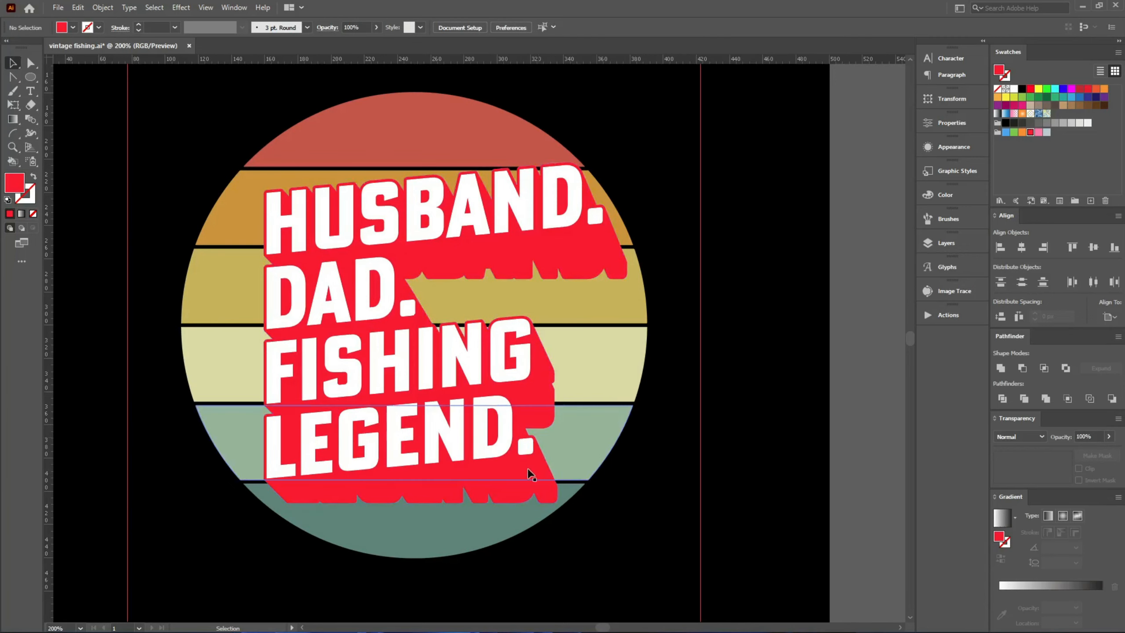
left_click(528, 480)
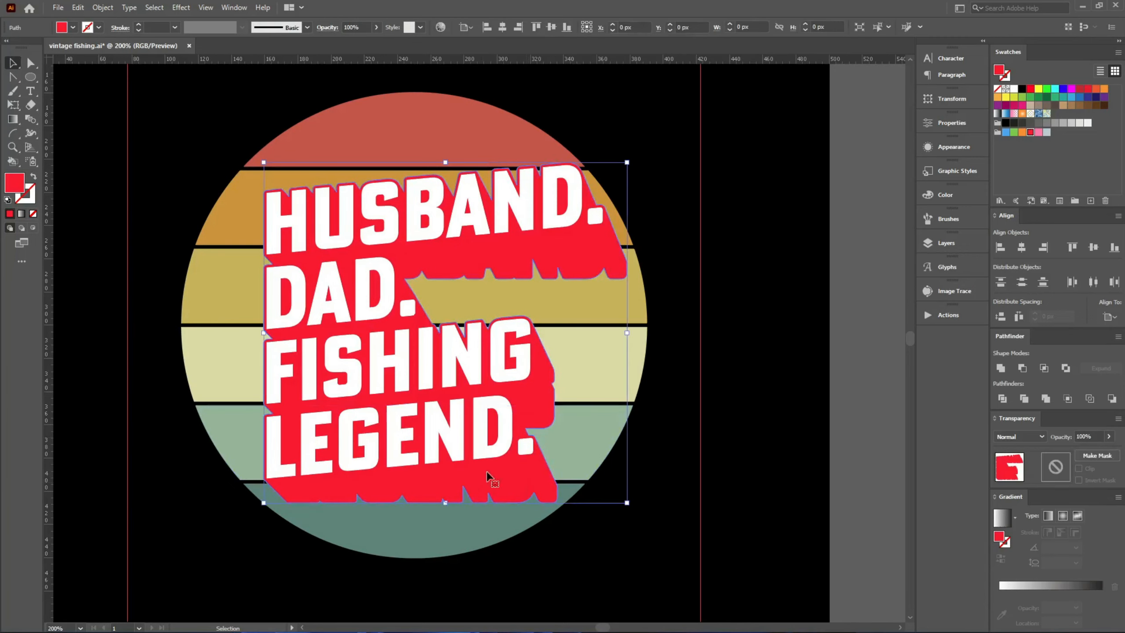
left_click(455, 436, "shift")
scroll(492, 442, "down", 5)
left_click_drag(490, 438, 226, 423)
scroll(485, 460, "up", 8)
scroll(609, 504, "up", 2)
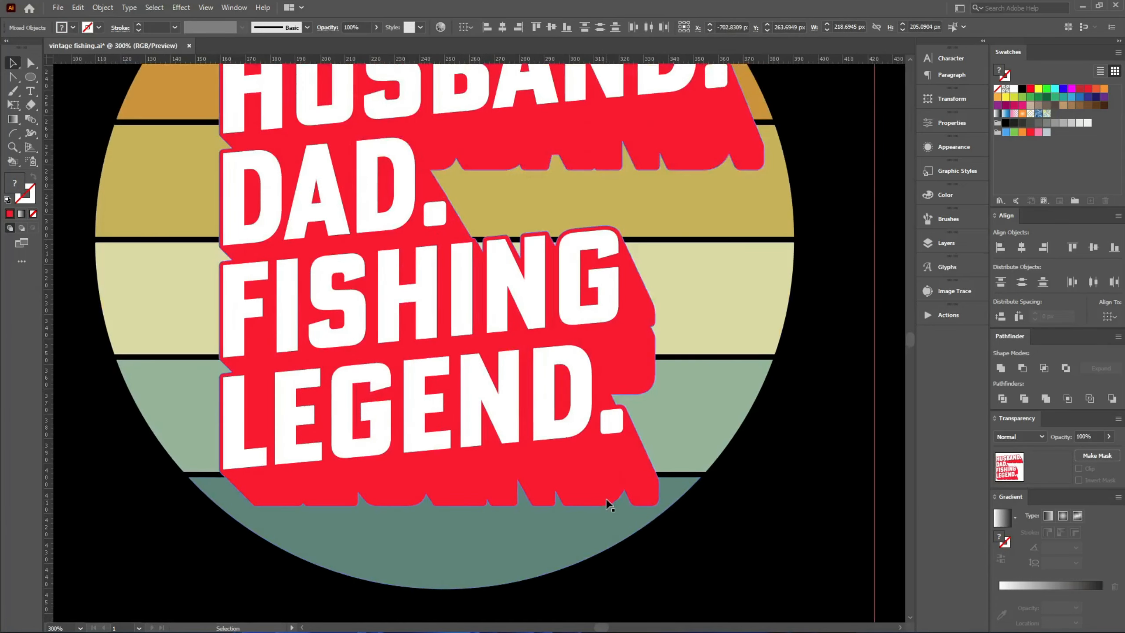
scroll(609, 505, "down", 1)
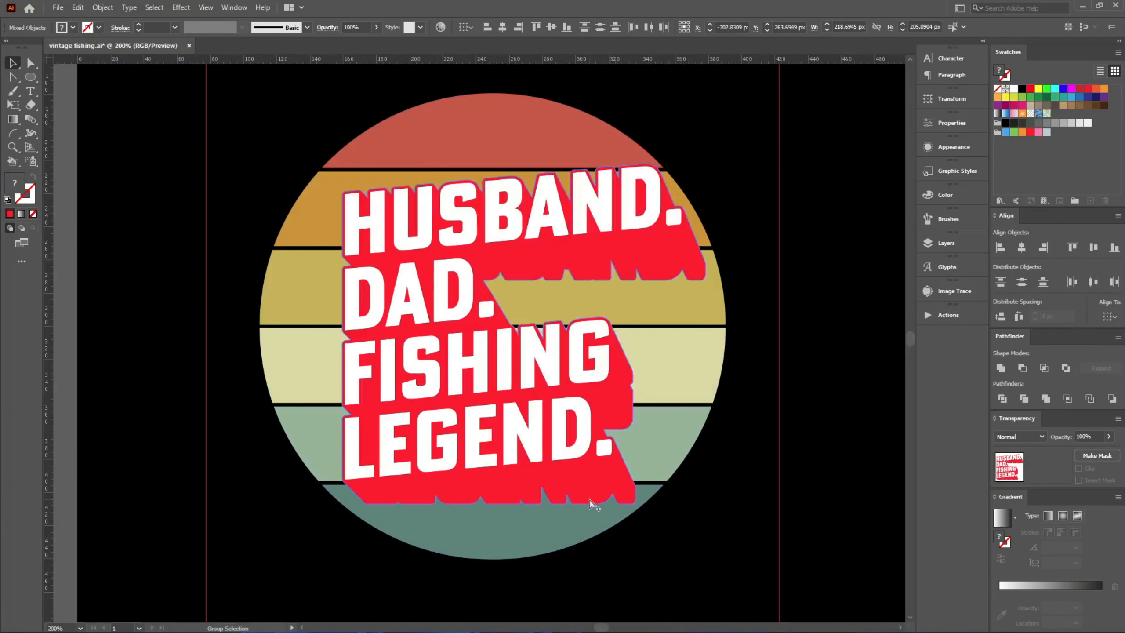
- Subtract the white lettering from the red extrusion with Minus Front so the sun stripes show through the letters
left_click(527, 269)
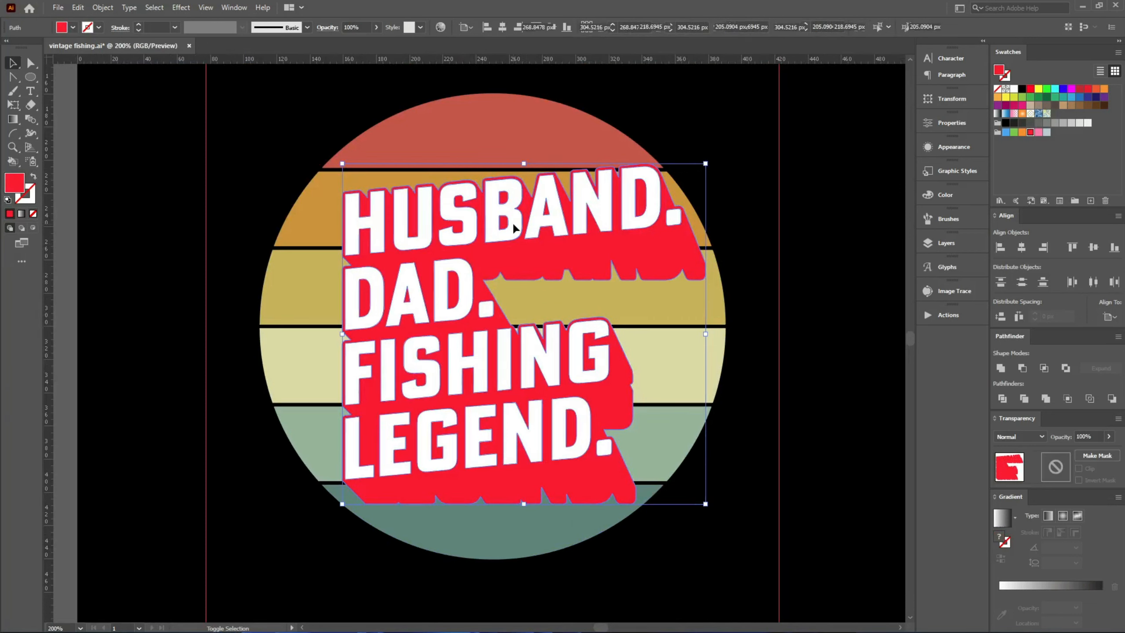
left_click(524, 229, "shift")
left_click(1021, 369)
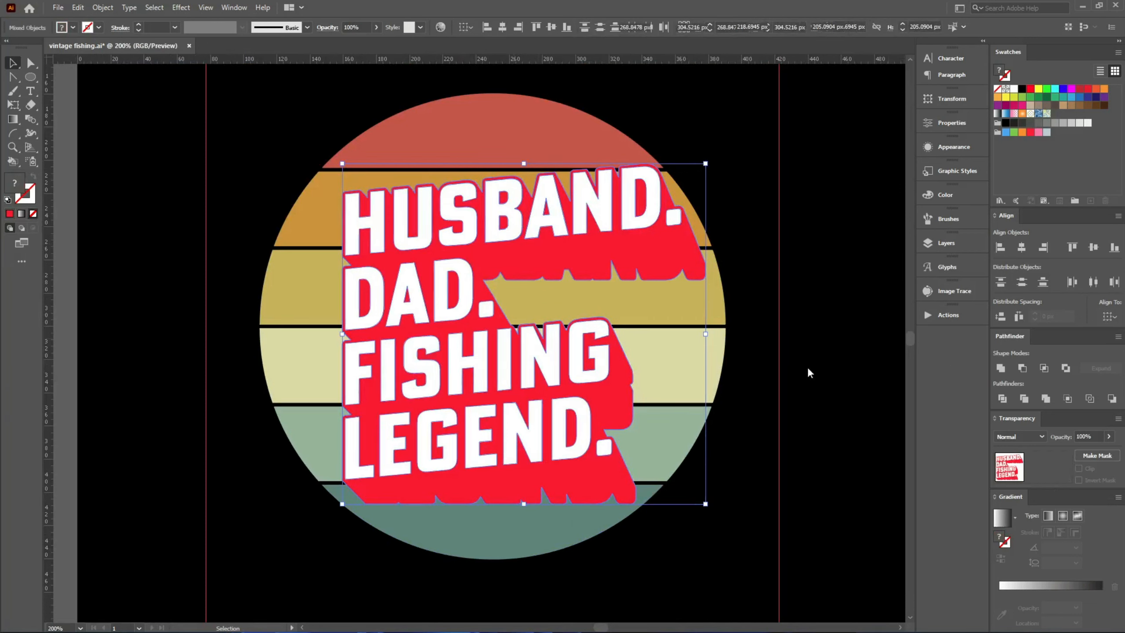
left_click(785, 390)
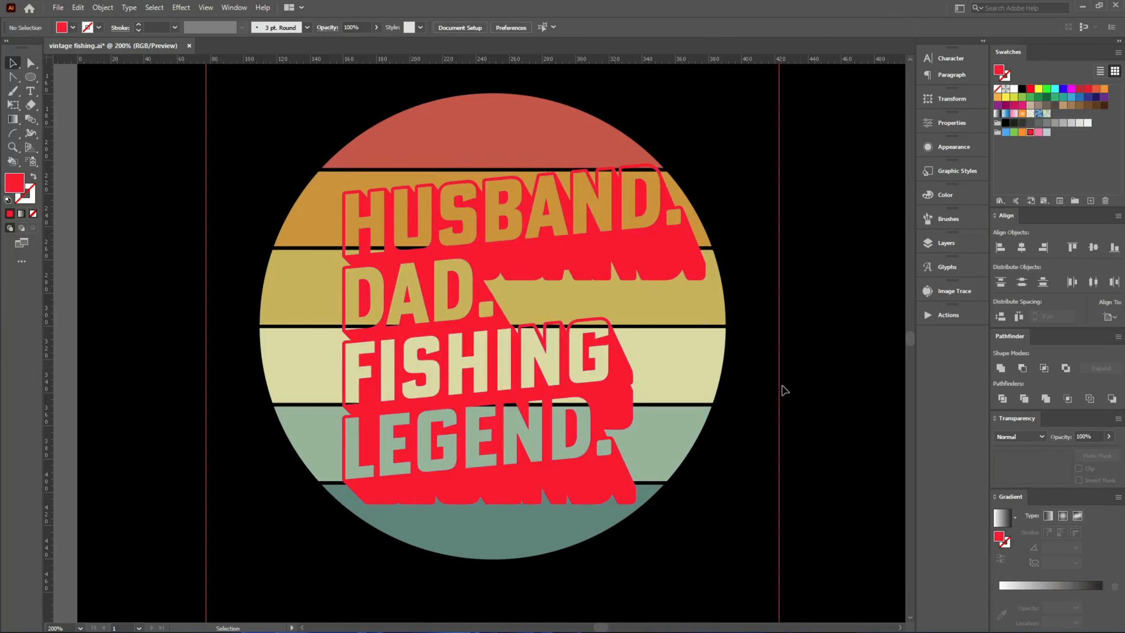
- Center the striped sun and the cut-out lettering horizontally and vertically on the artboard
left_click(593, 258)
left_click_drag(736, 492, 390, 111)
left_click(502, 28)
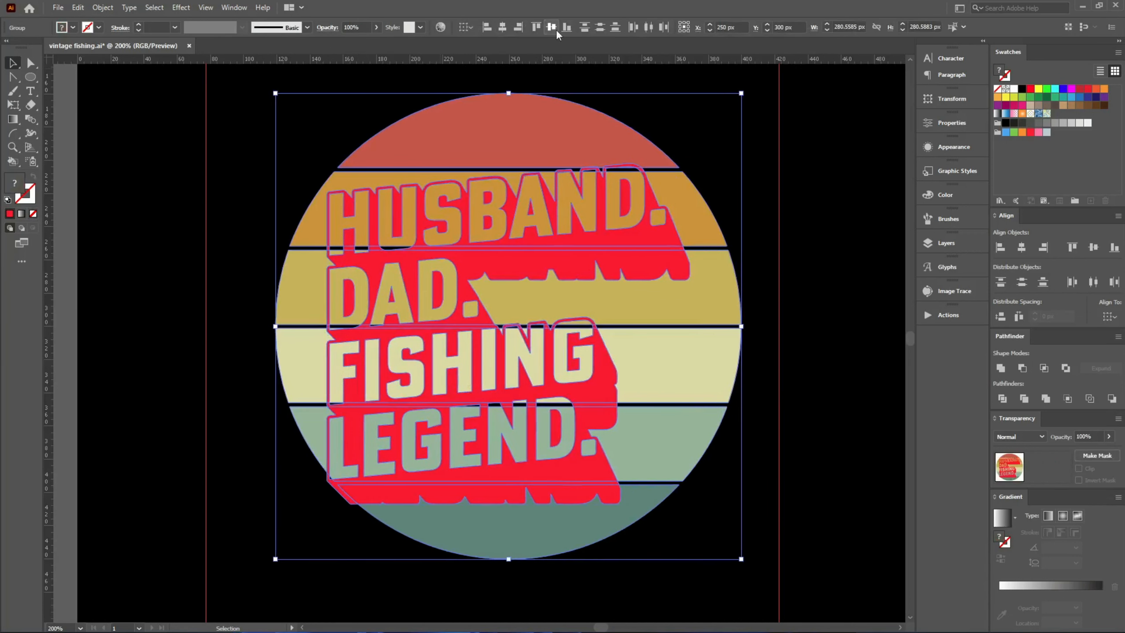
left_click(552, 27)
left_click(801, 265)
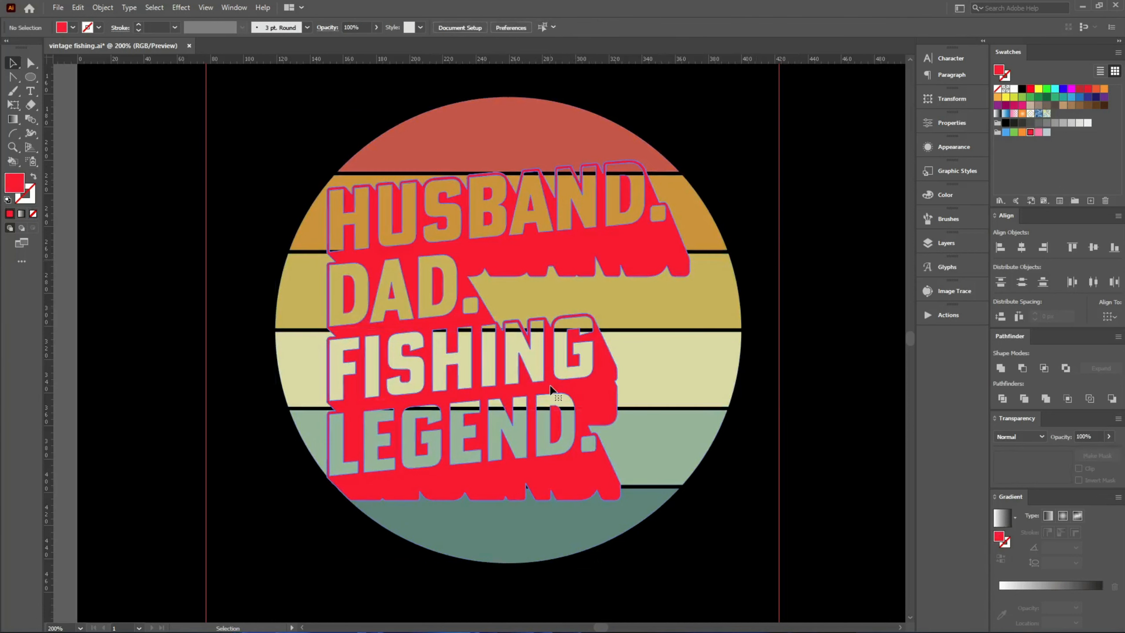
- Shift the cut-out lettering slightly up and right, and enlarge it to about 223 by 209 px
left_click(529, 349)
left_click_drag(496, 252, 501, 255)
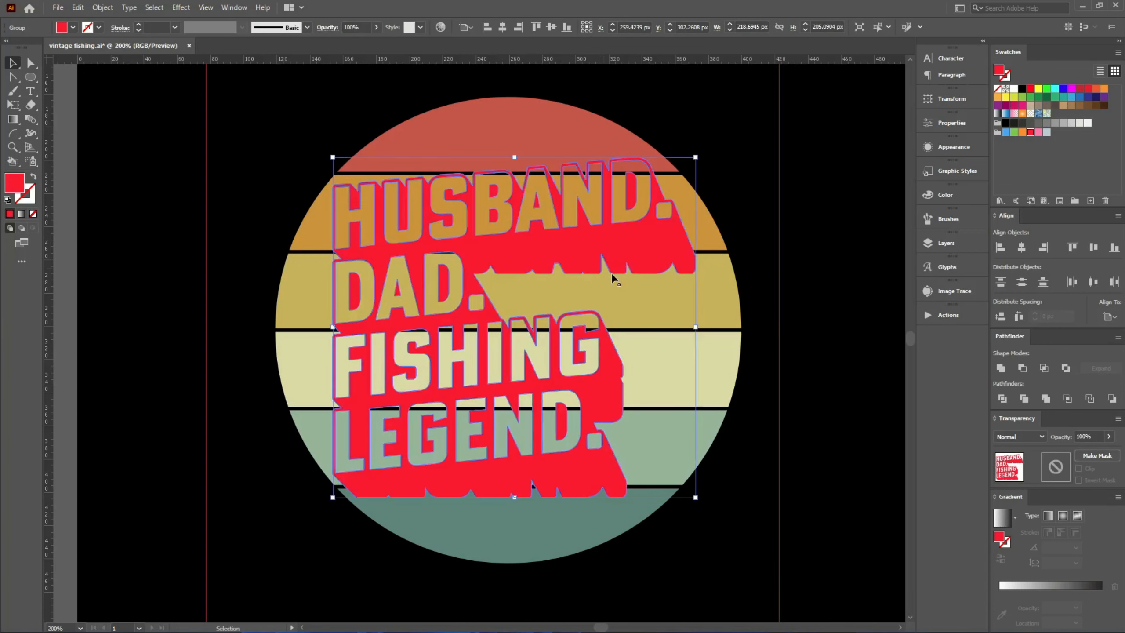
left_click_drag(699, 327, 707, 328)
left_click(804, 365)
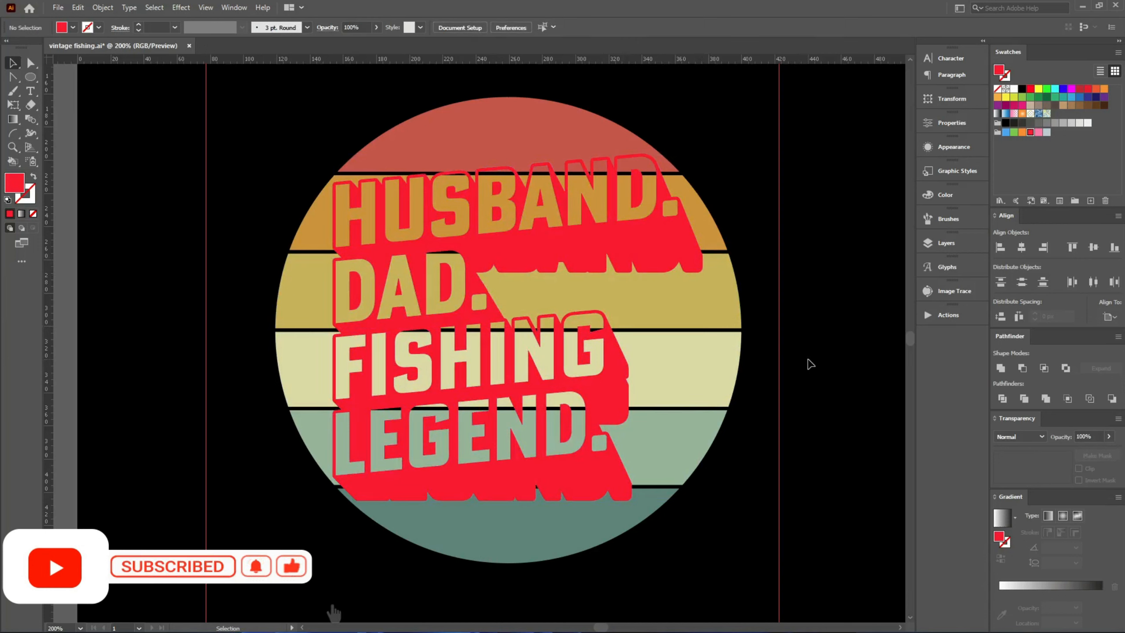
- Fill the cut-out extruded lettering with black and inspect where the letters cross the sun's stripe gaps
left_click(642, 244)
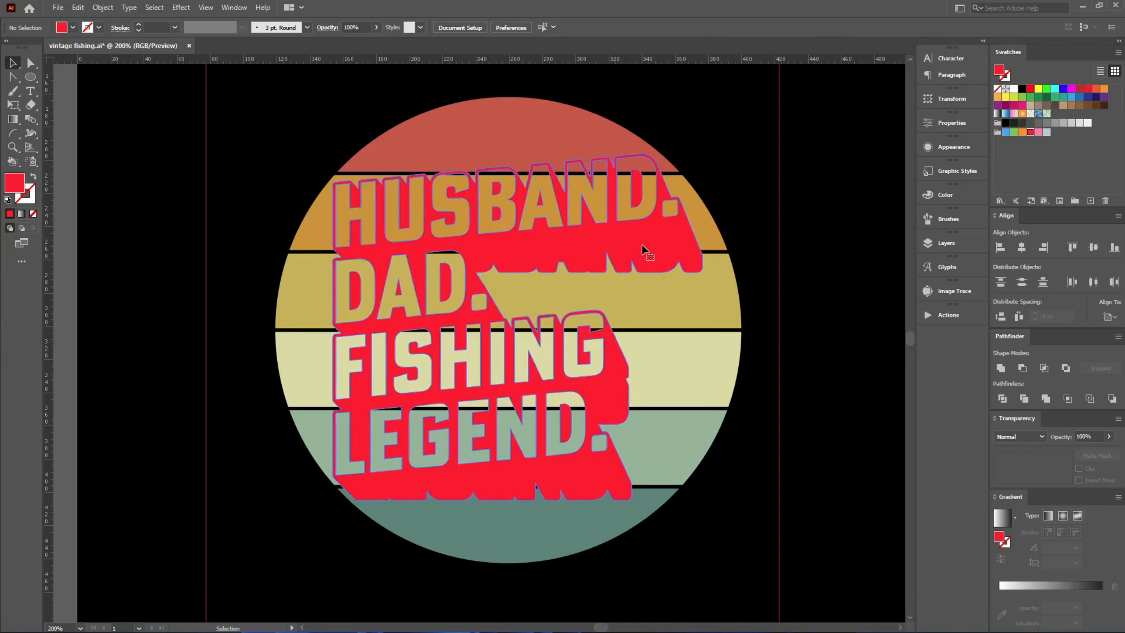
left_click(1021, 89)
left_click(805, 172)
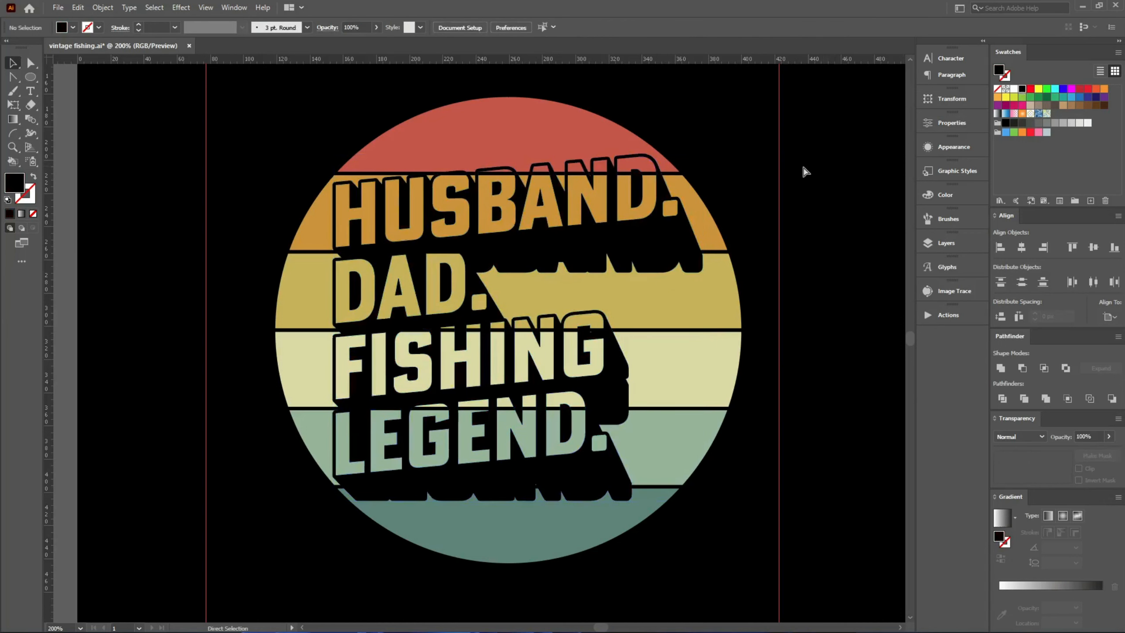
scroll(520, 337, "up", 6)
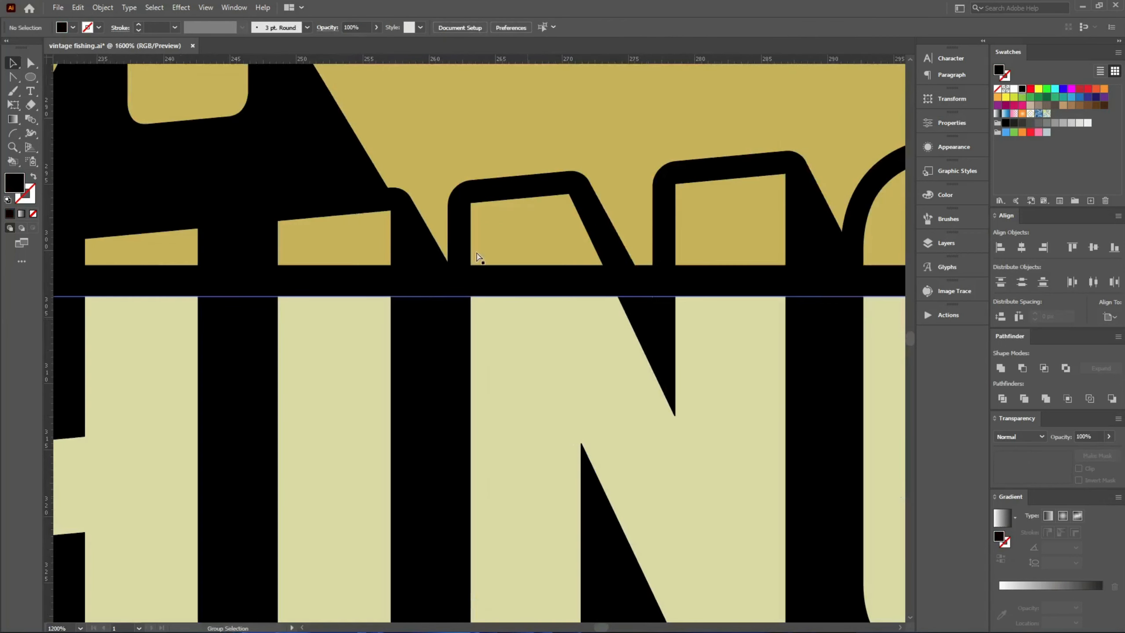
scroll(515, 294, "down", 2)
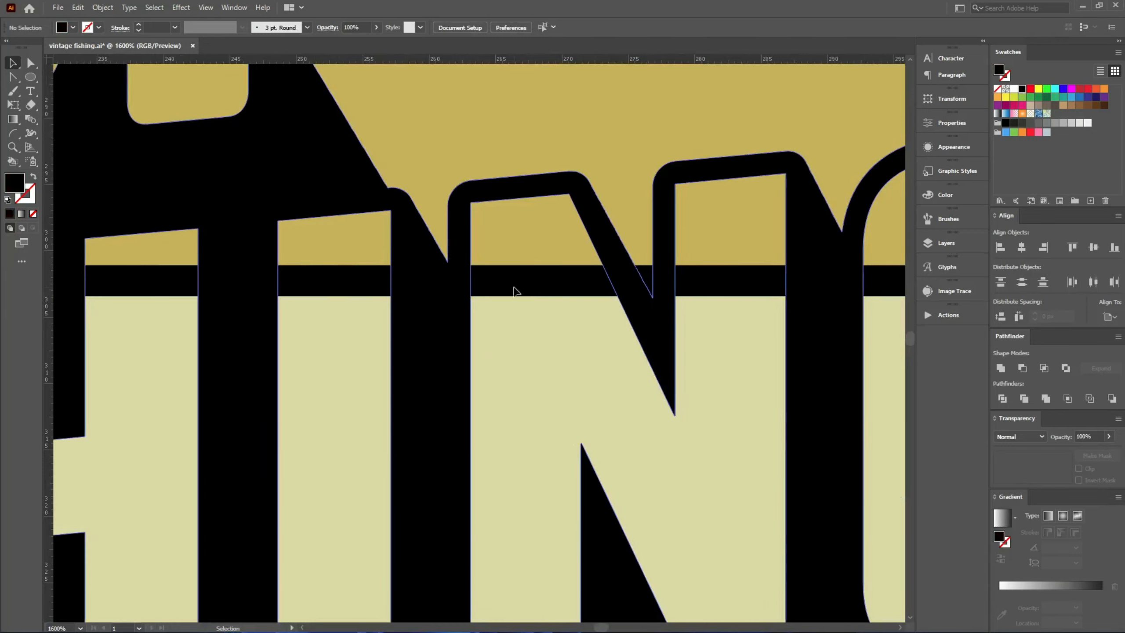
scroll(510, 293, "down", 3)
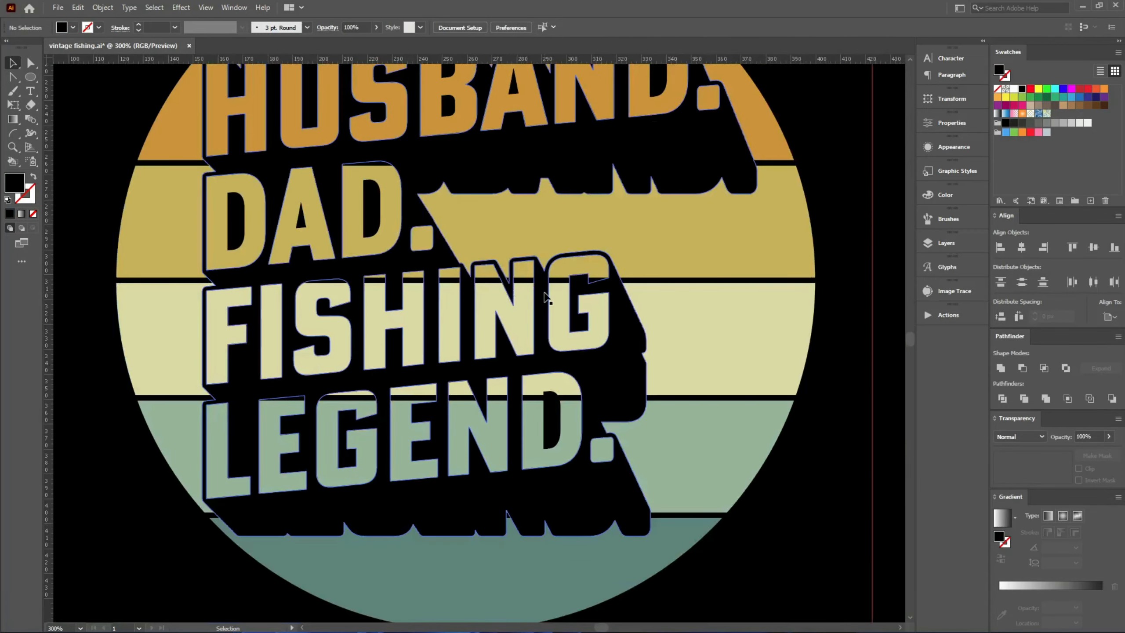
scroll(737, 369, "up", 2)
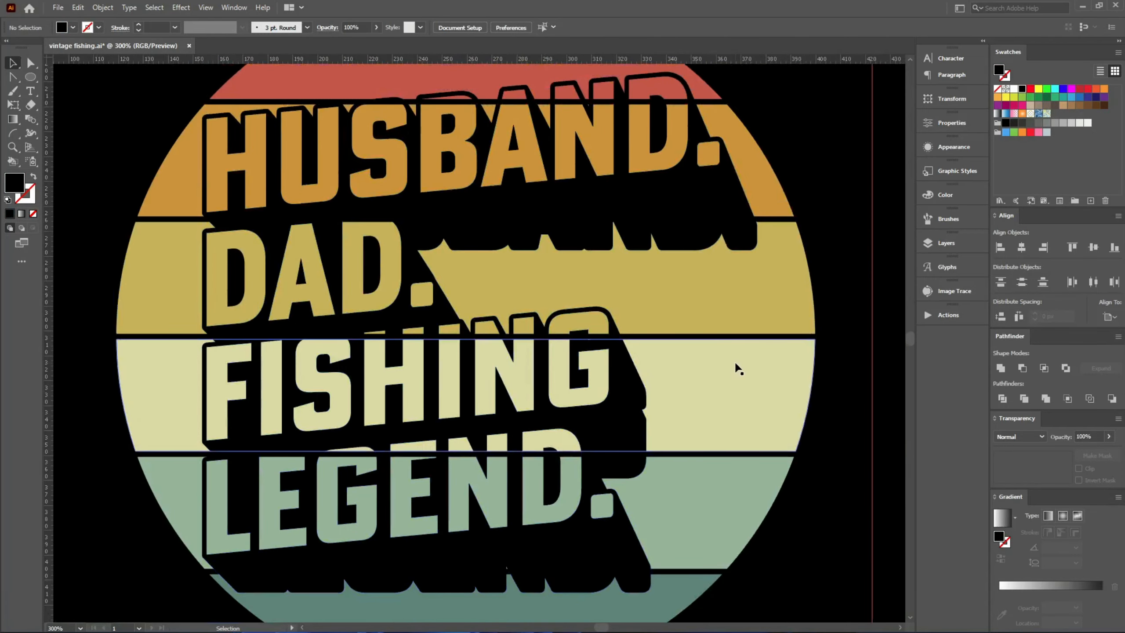
- Recolor the cut-out extruded lettering with a dark green fill
left_click(663, 190)
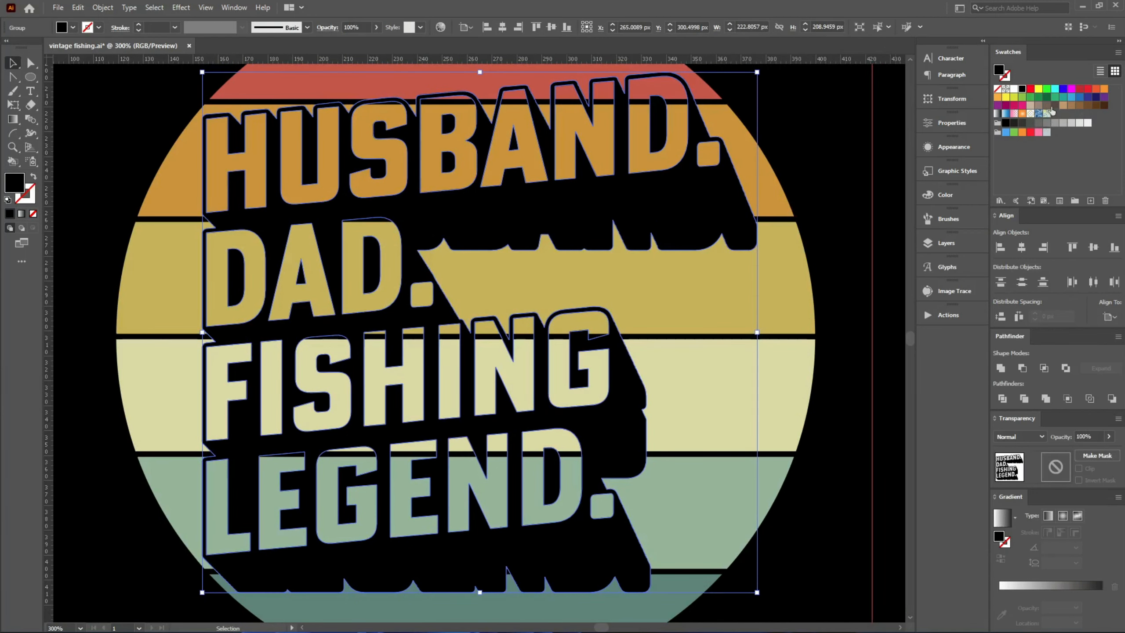
left_click(1054, 105)
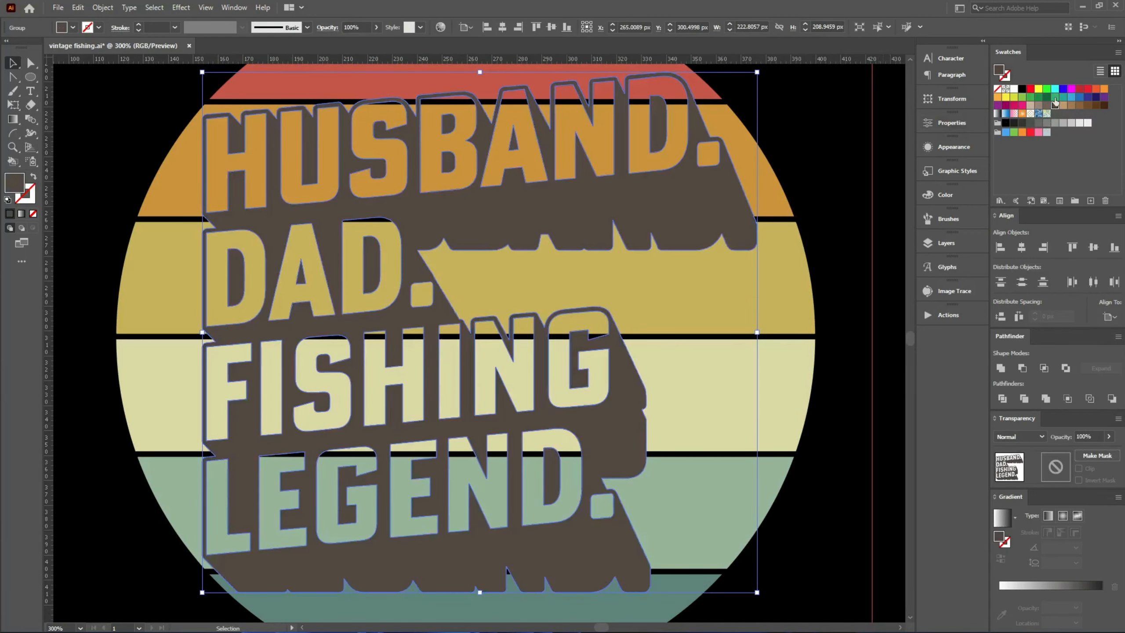
left_click(1055, 97)
left_click(1047, 98)
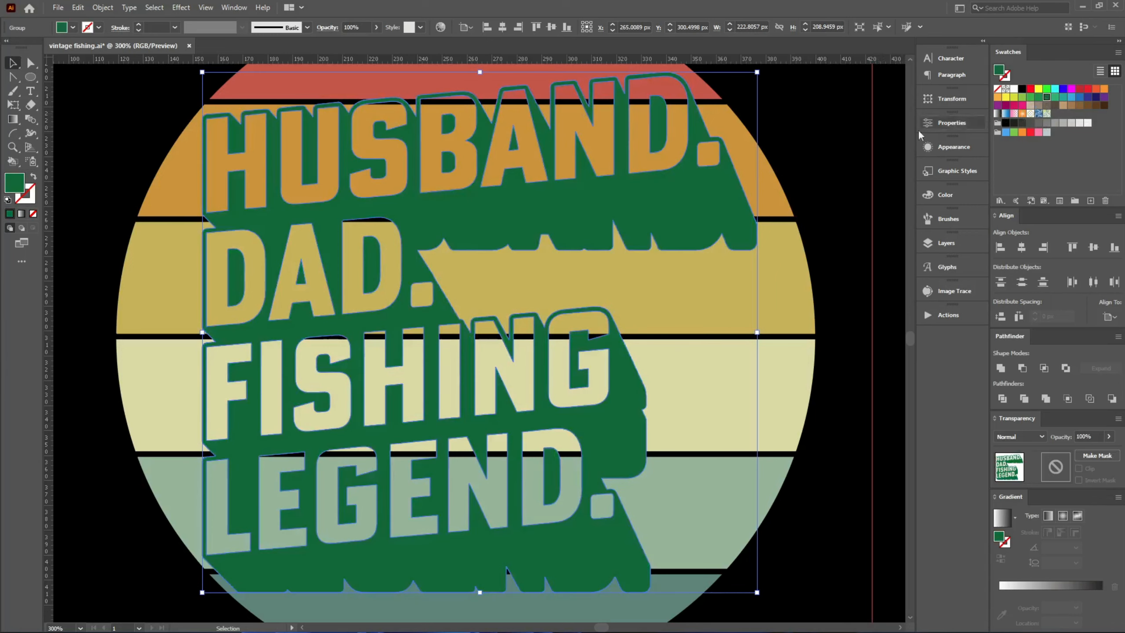
left_click(827, 138)
- Begin a Pen path about 148 px long along the orange stripe's upper edge, from before HUSBAND's S to past its final D
left_click_drag(748, 127, 819, 142)
scroll(773, 138, "up", 2)
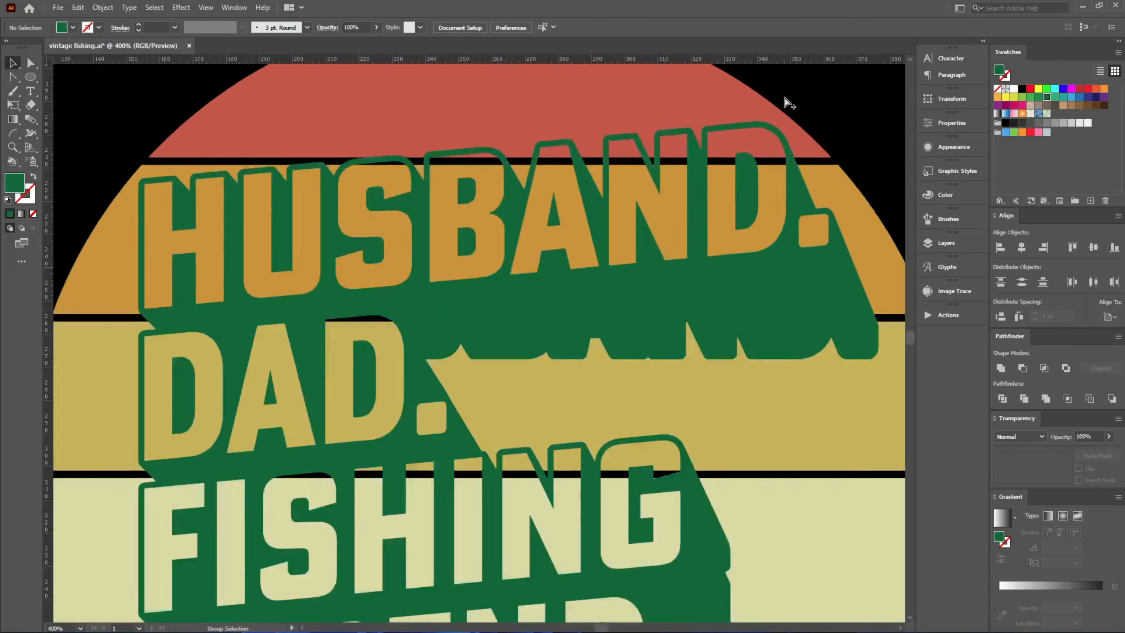
scroll(387, 135, "up", 2)
scroll(386, 136, "down", 2)
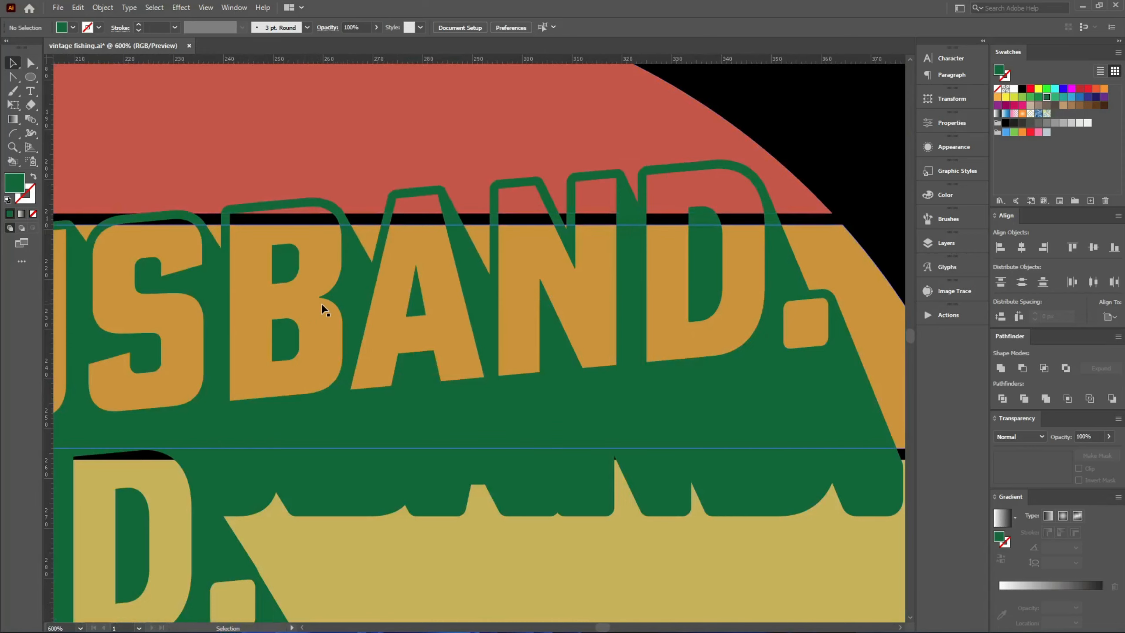
key("p")
scroll(580, 281, "down", 4)
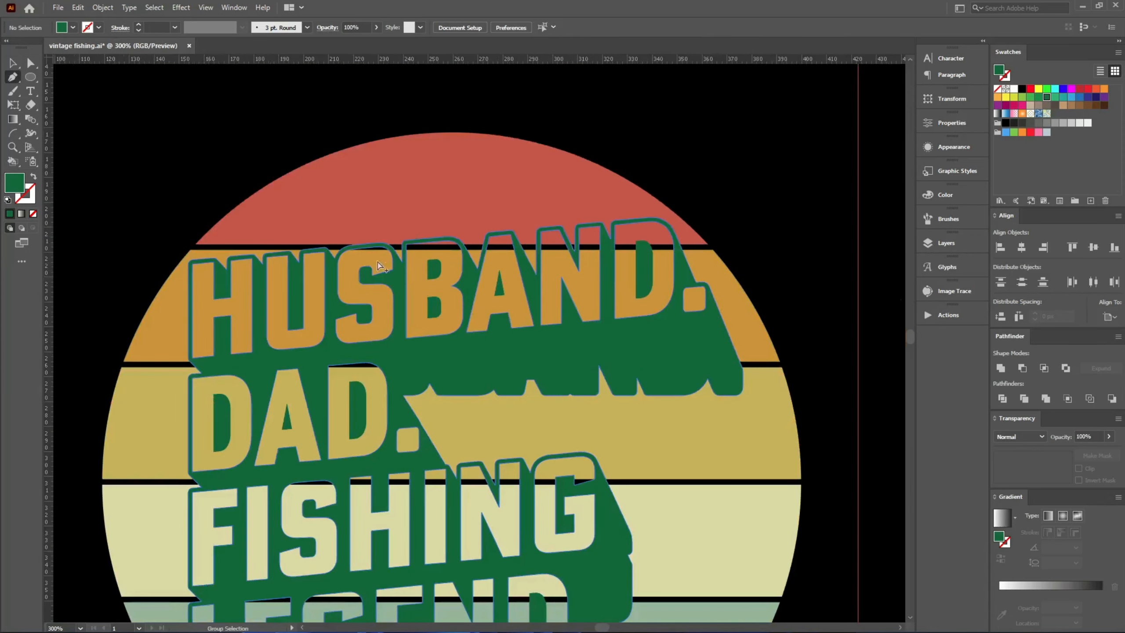
scroll(335, 251, "up", 7)
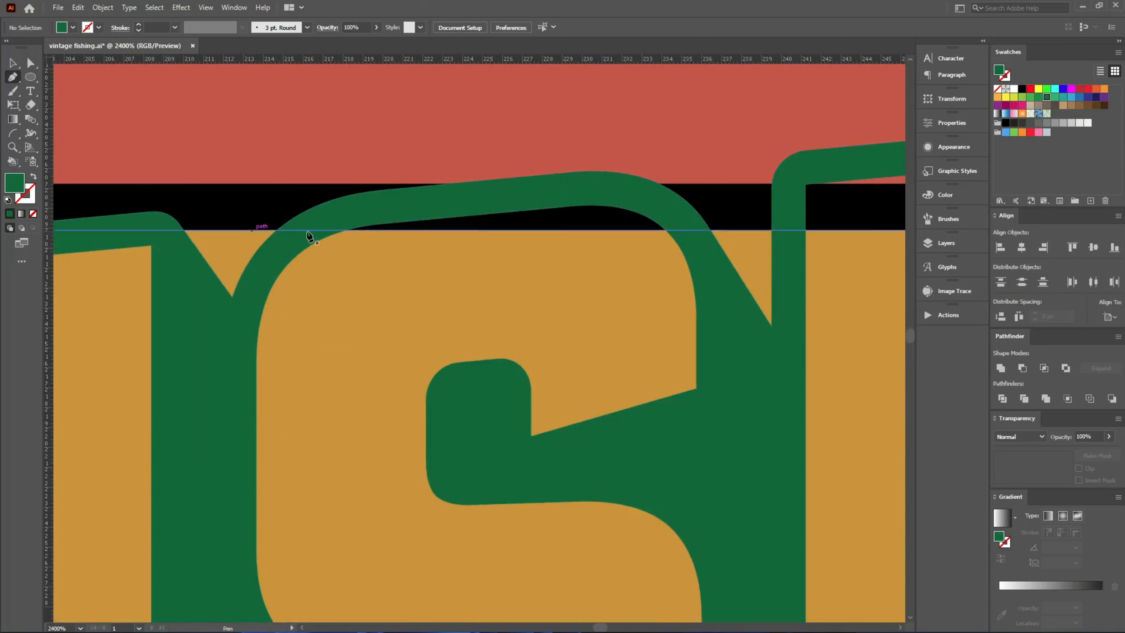
left_click(216, 229)
scroll(189, 251, "down", 5)
scroll(567, 262, "up", 4)
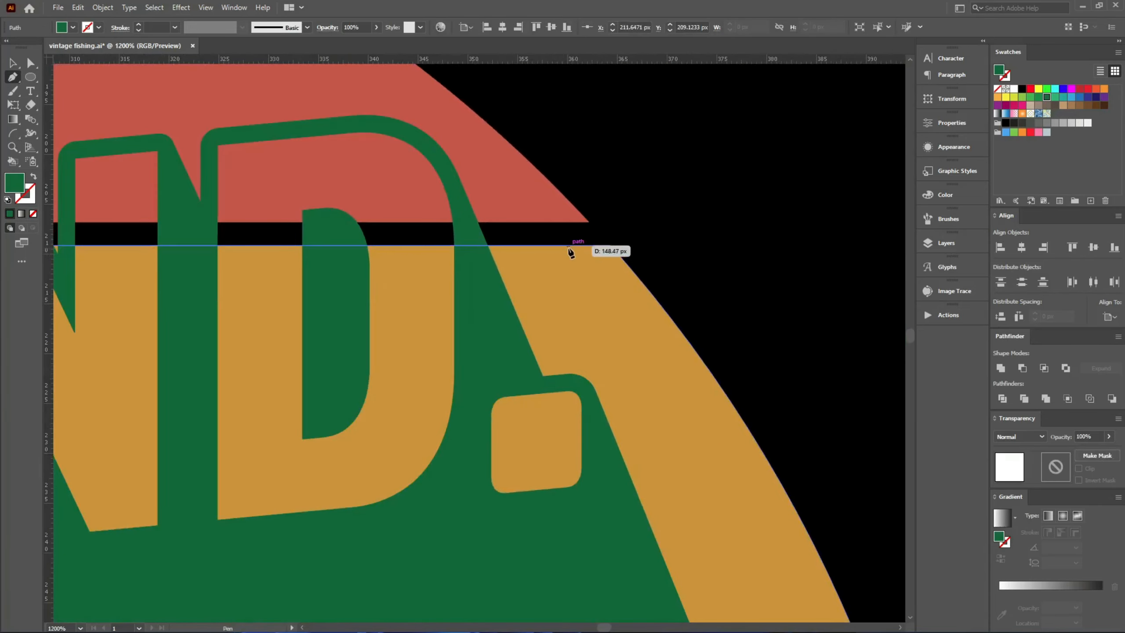
left_click(569, 246)
- Close the Pen path into a shape about 20 px high that covers the tops of the letters S, B, A, N and D
left_click_drag(496, 180, 748, 264)
left_click_drag(611, 170, 572, 157)
left_click_drag(186, 127, 518, 136)
left_click_drag(357, 137, 299, 137)
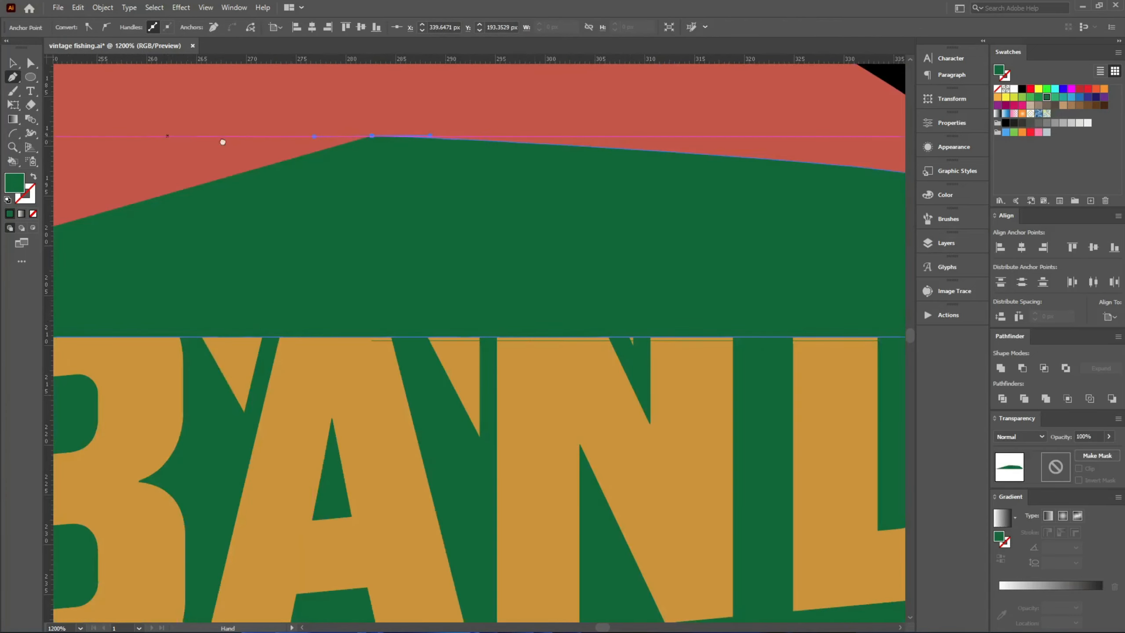
left_click_drag(221, 140, 640, 145)
left_click_drag(296, 150, 260, 167)
left_click_drag(130, 239, 124, 248)
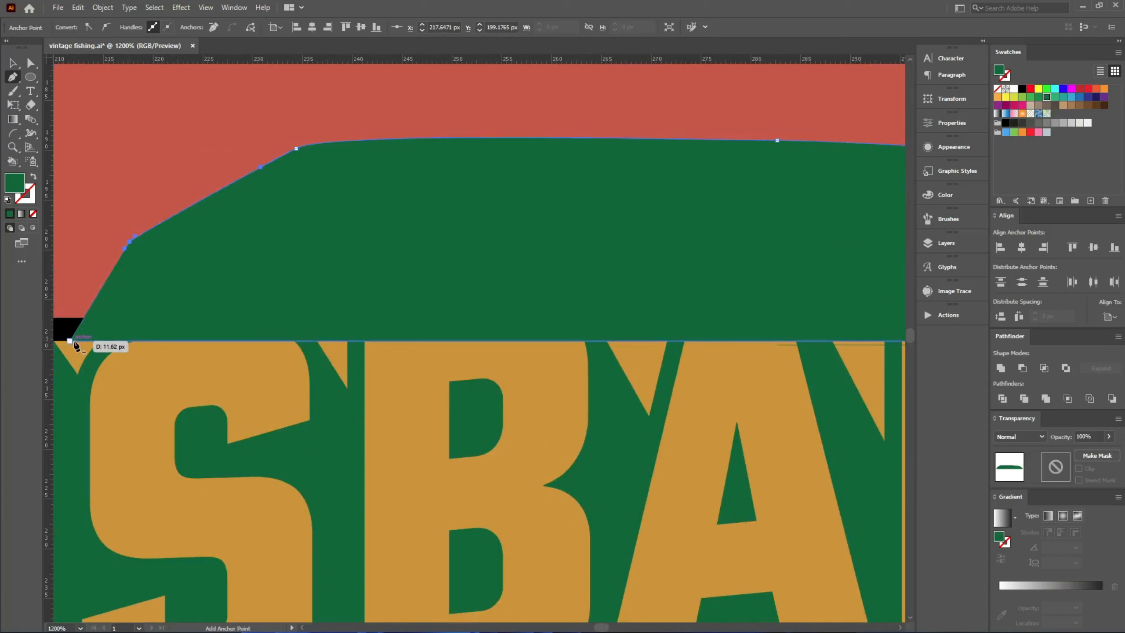
- Fill the new shape with light green and trim away its part outside the lettering outline with Shape Builder
left_click(1055, 97)
left_click(440, 240)
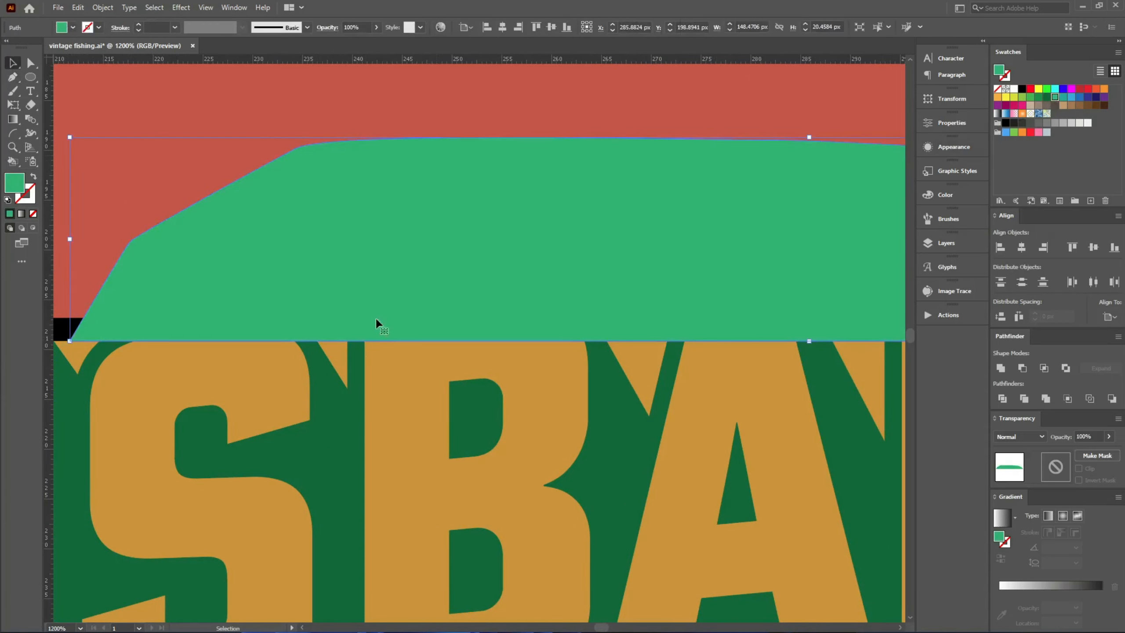
left_click(322, 419, "shift")
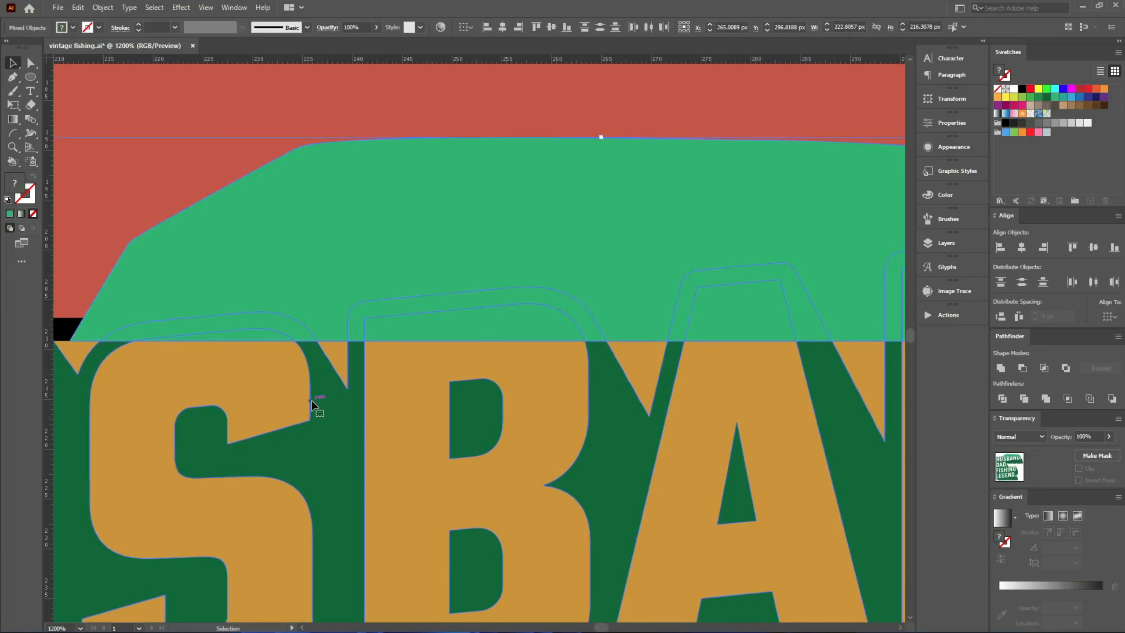
key("shift+m")
left_click(376, 159, "alt")
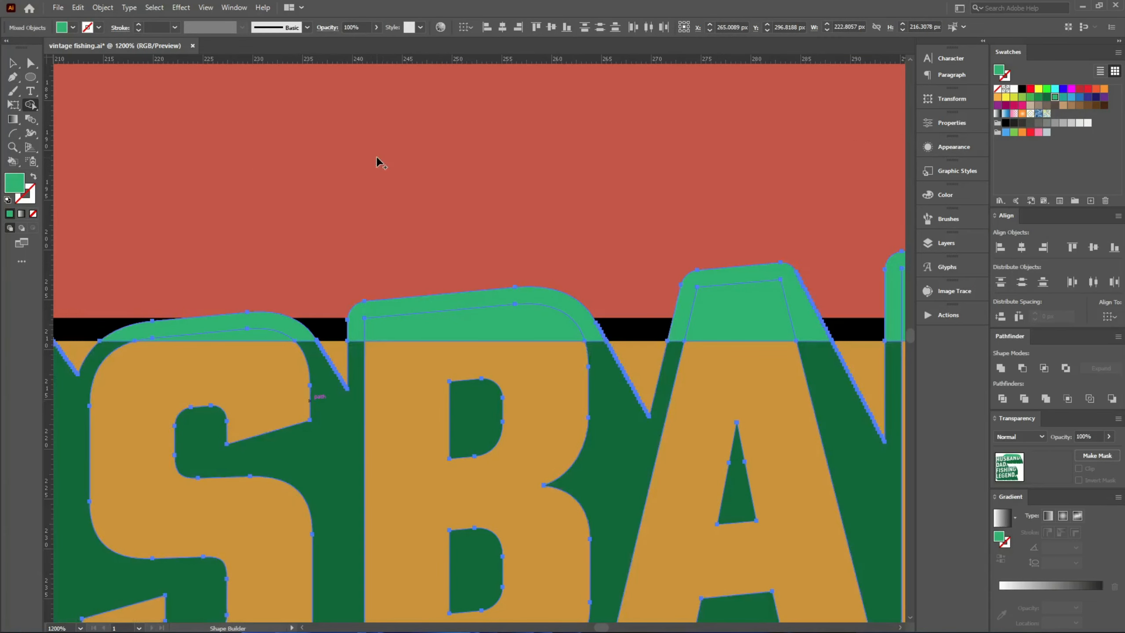
scroll(292, 174, "down", 2)
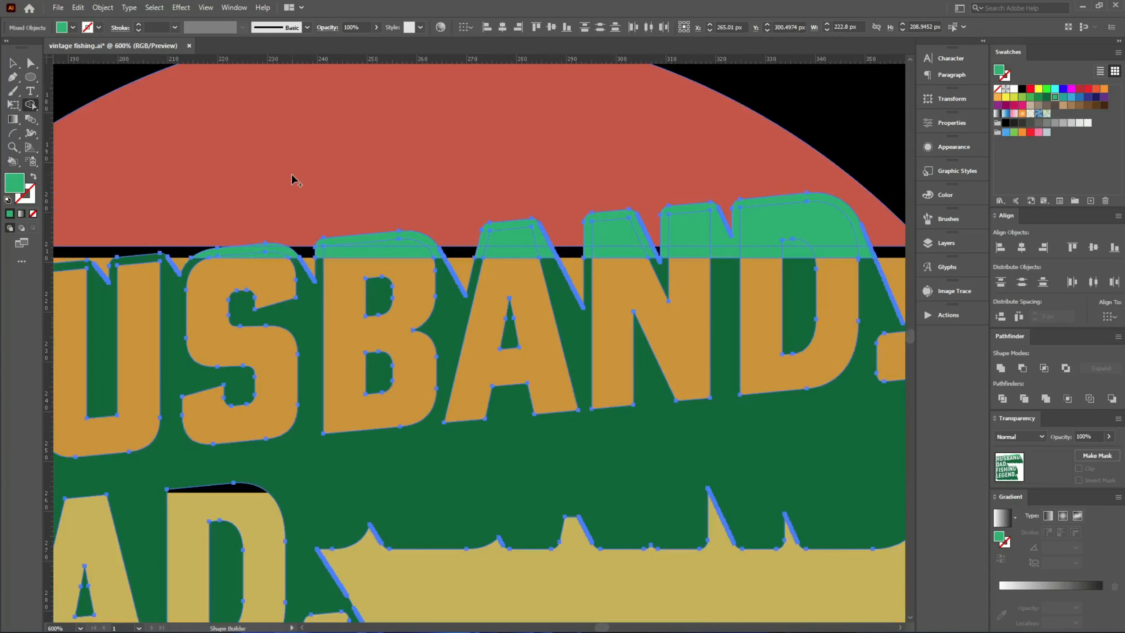
- Cut the trimmed light green pieces and paste them in place behind the dark green lettering
left_click(569, 486, "shift")
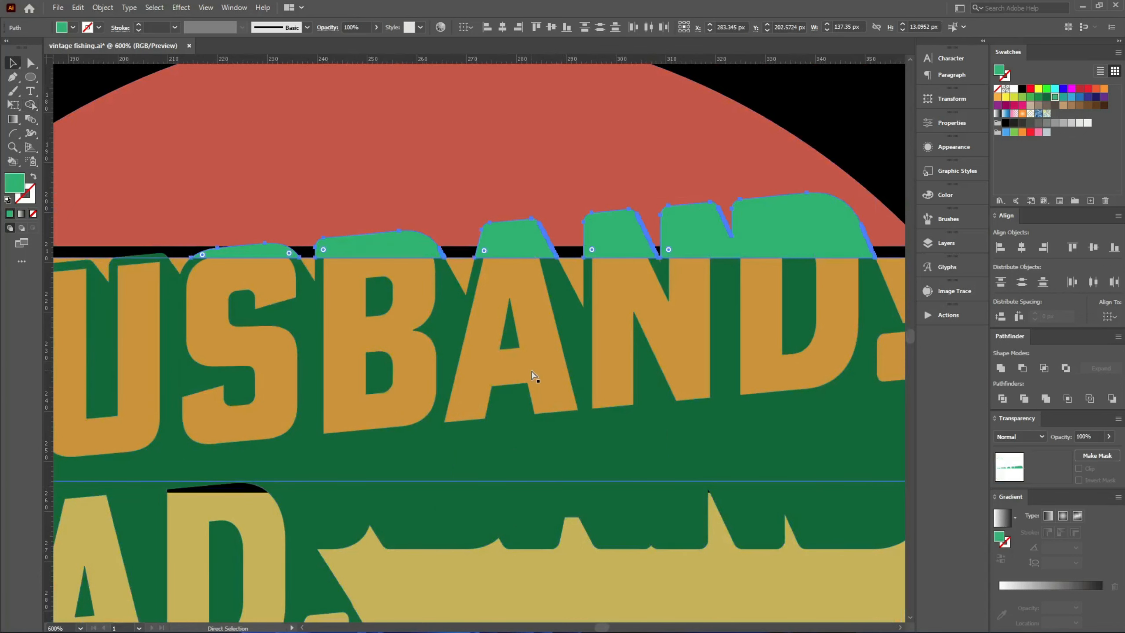
key("ctrl+x")
left_click(653, 466)
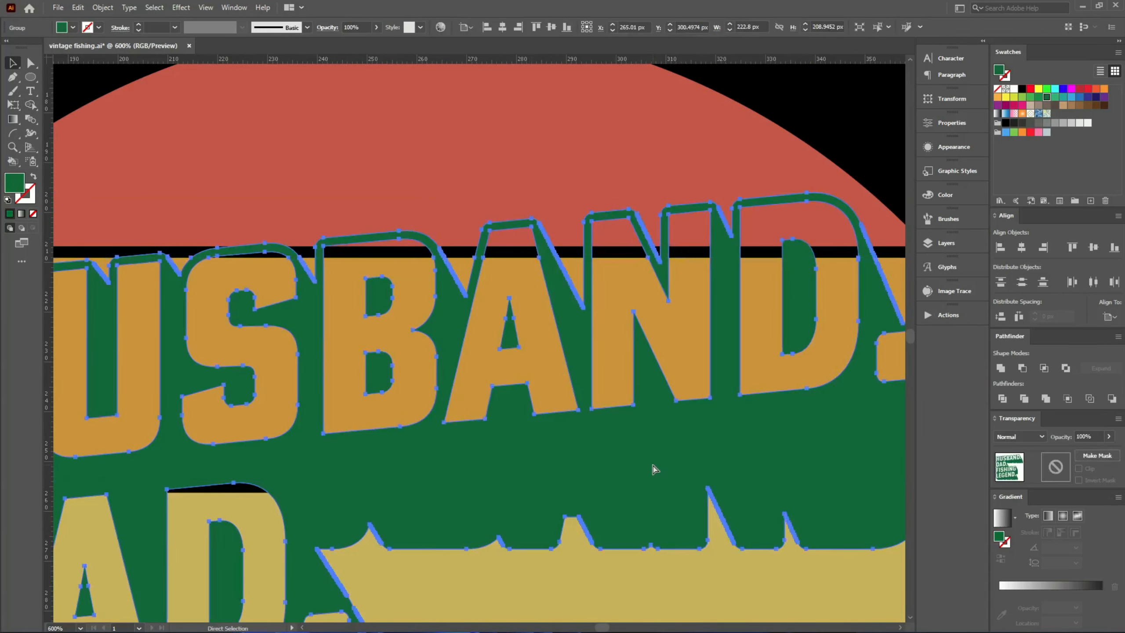
key("ctrl+f")
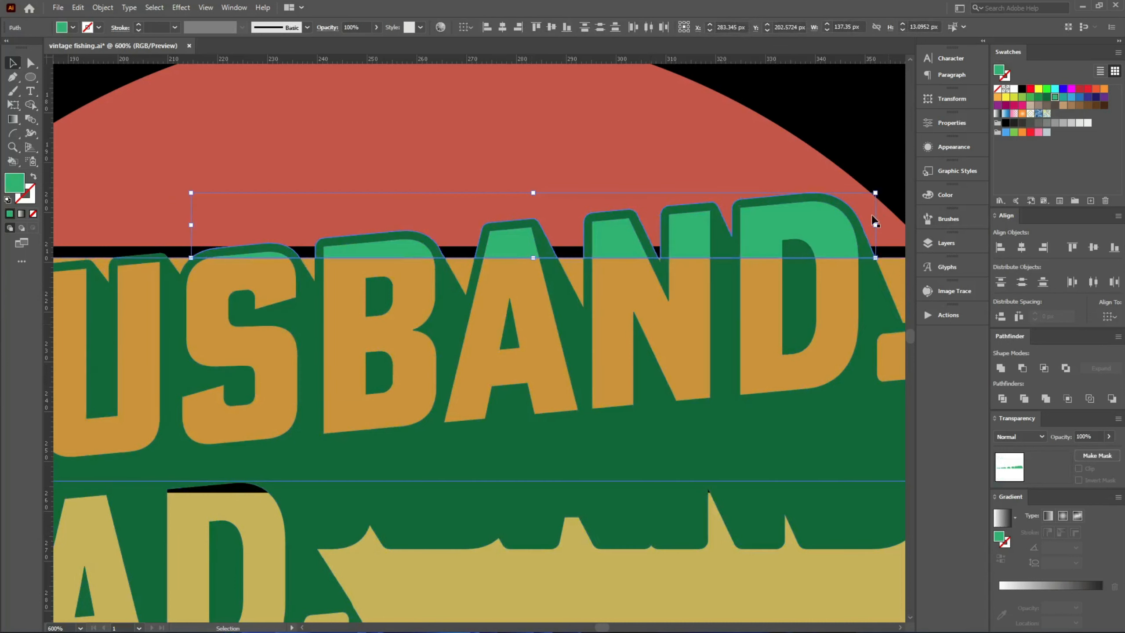
- Recolor the pieces behind HUSBAND with the red sampled from the sun's top section
key("i")
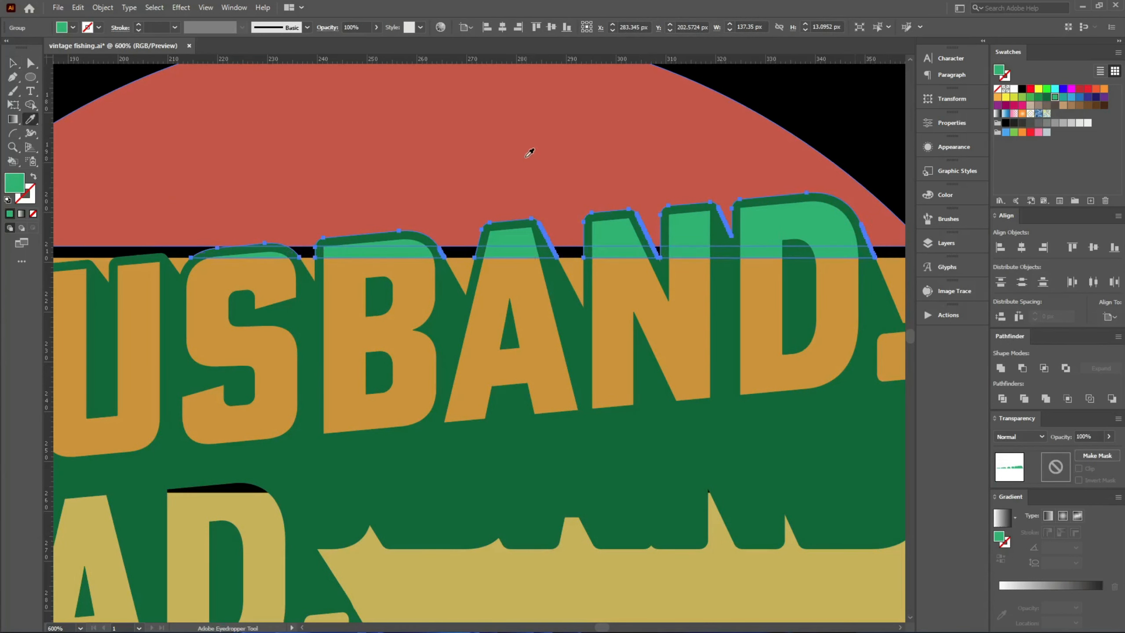
left_click(528, 151)
key("v")
left_click(857, 108)
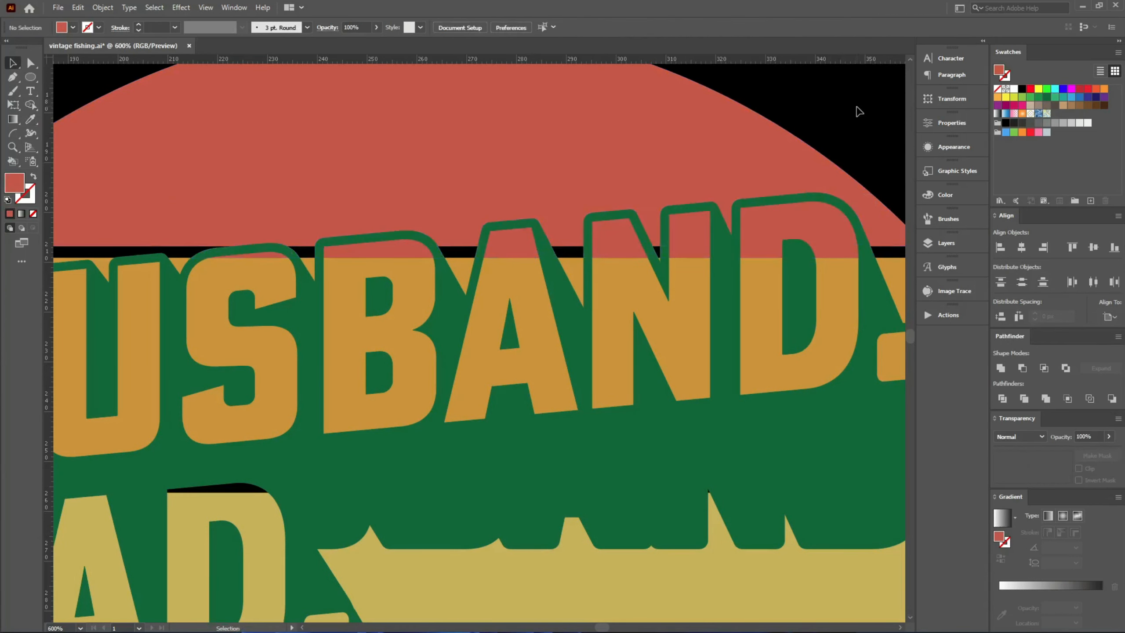
- Examine closely how the red patches fill the HUSBAND letters where they cross the upper stripe gap
scroll(564, 247, "up", 4)
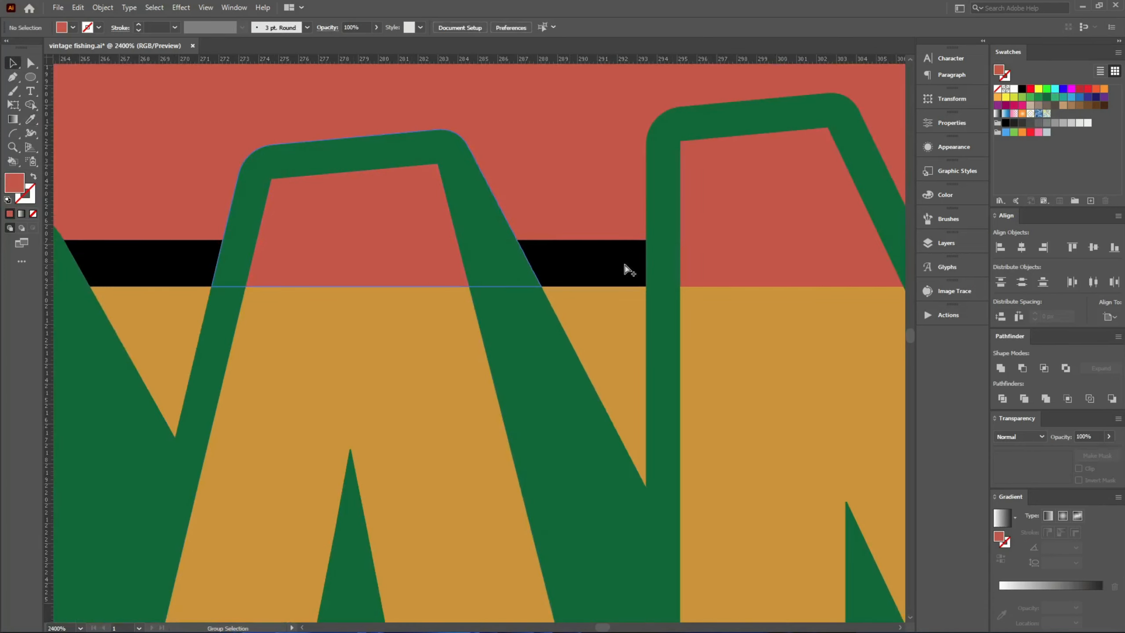
scroll(655, 264, "up", 4)
scroll(682, 270, "down", 3)
key("space")
left_click_drag(791, 267, 543, 268)
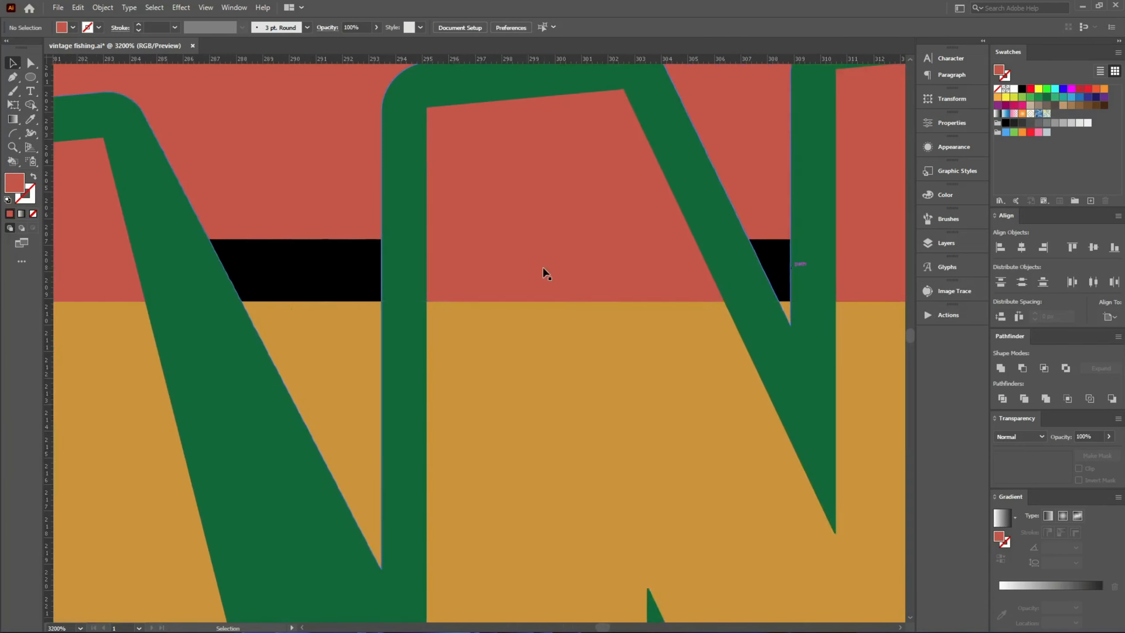
left_click(603, 242)
key("ctrl+z")
scroll(410, 279, "down", 3)
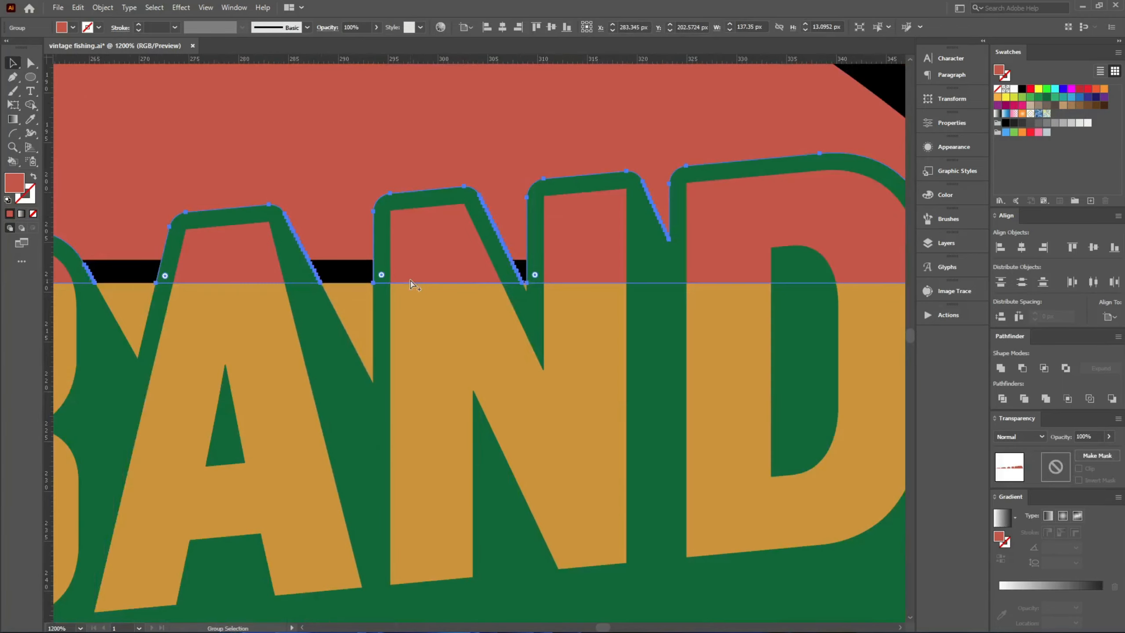
scroll(488, 268, "down", 3)
left_click(728, 257)
left_click_drag(399, 368, 660, 231)
- Draw a closed Pen shape about 27 by 5 px over the black gap at the top of DAD's last D
scroll(385, 430, "down", 4)
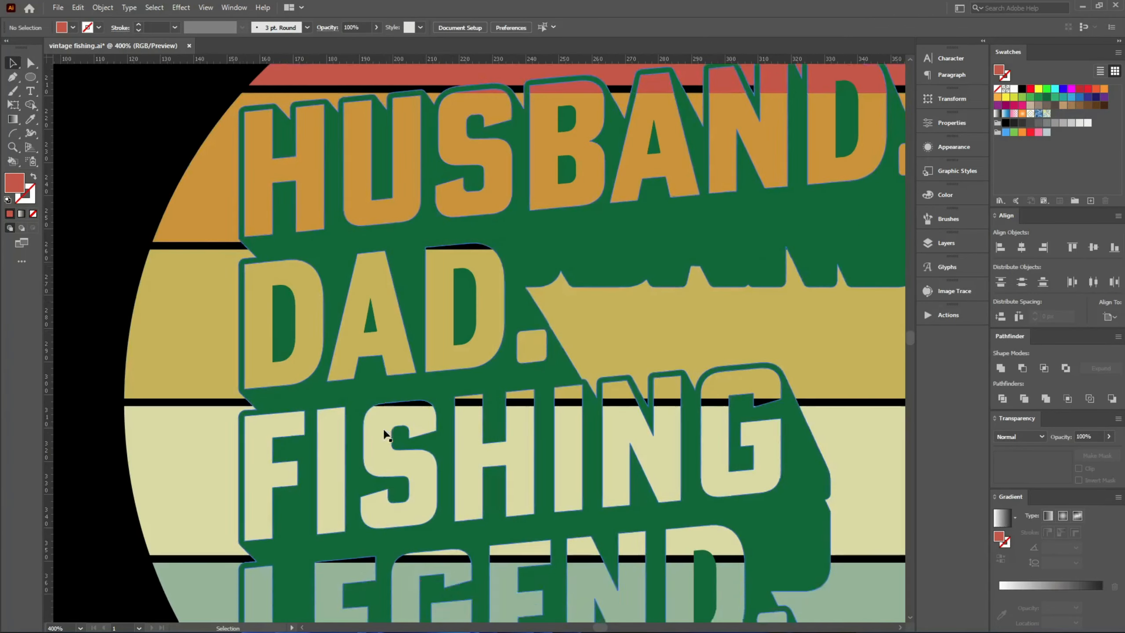
scroll(586, 404, "down", 1)
scroll(573, 439, "down", 2)
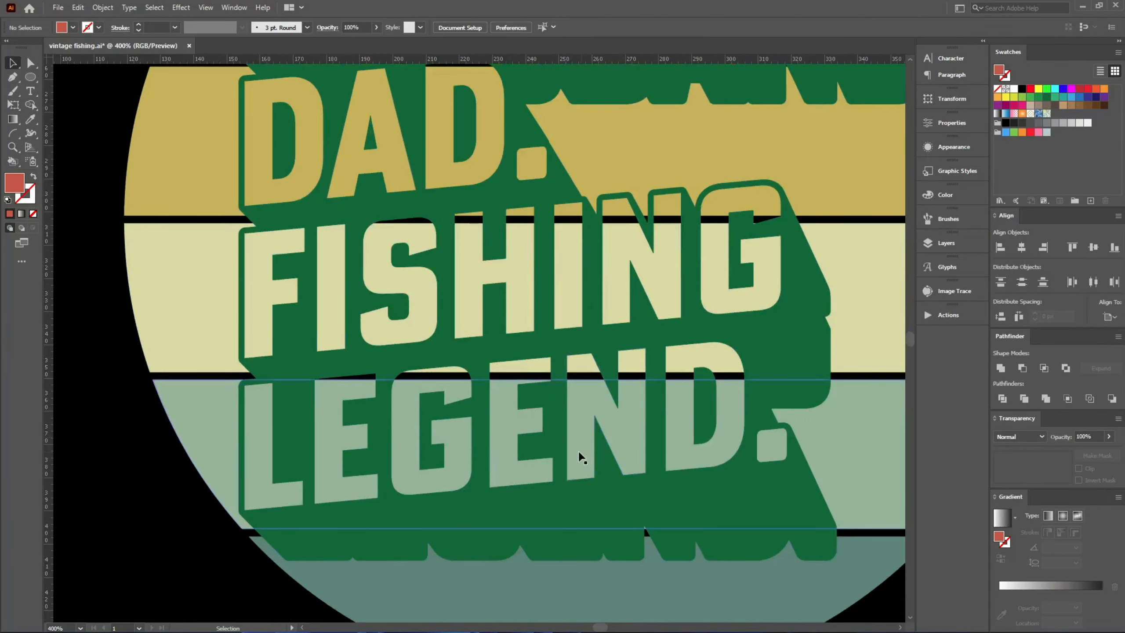
scroll(221, 301, "up", 3)
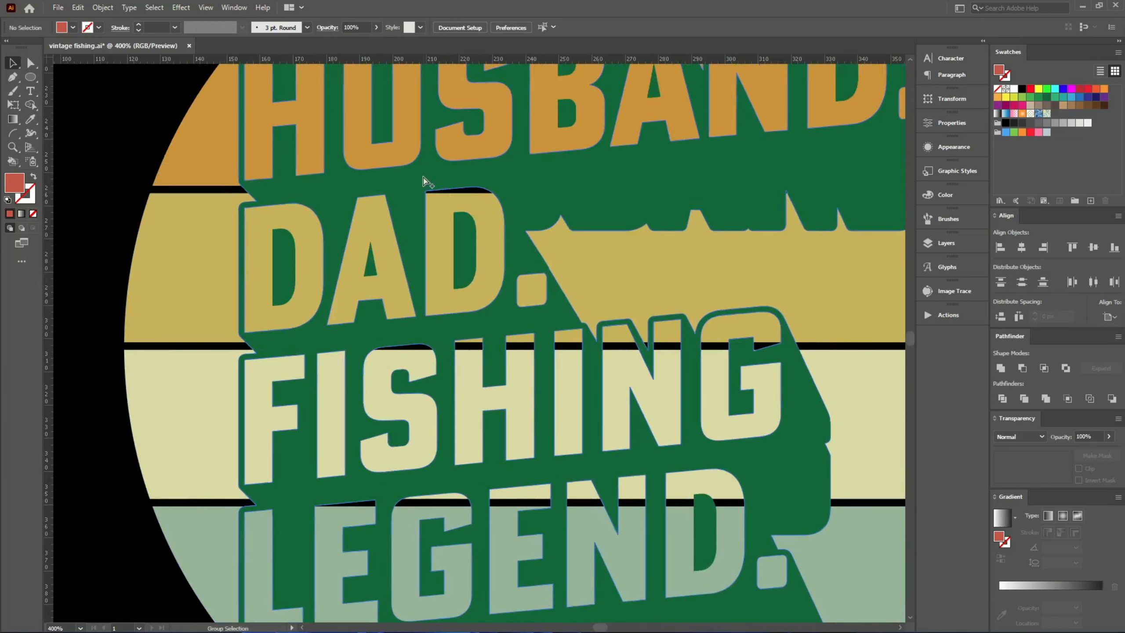
scroll(470, 189, "up", 4)
key("p")
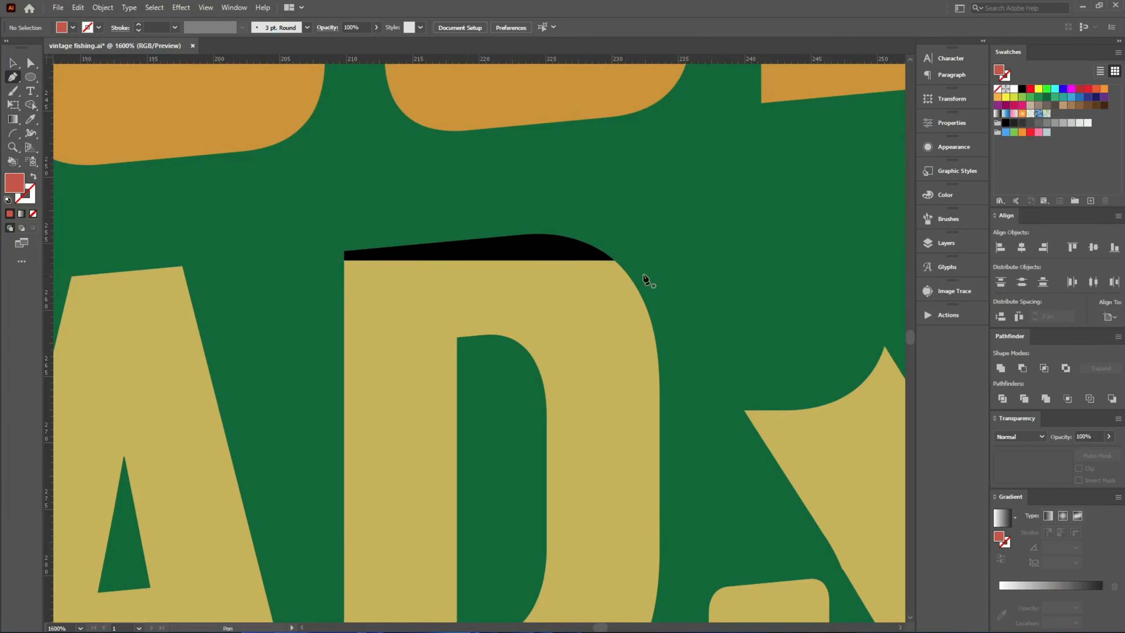
left_click(650, 260)
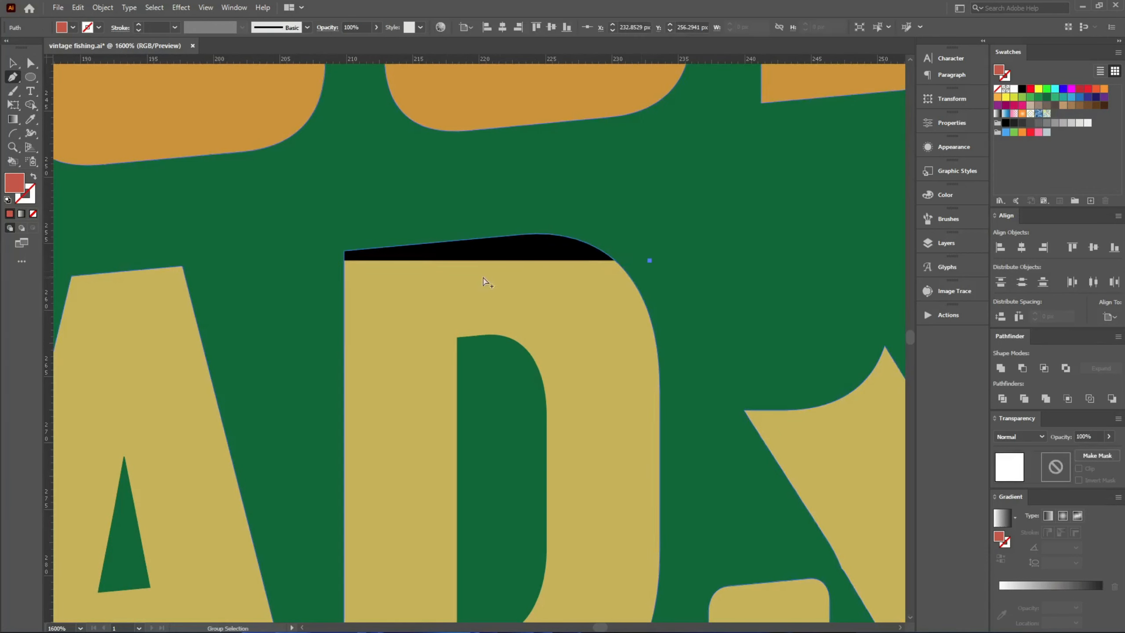
left_click(605, 260)
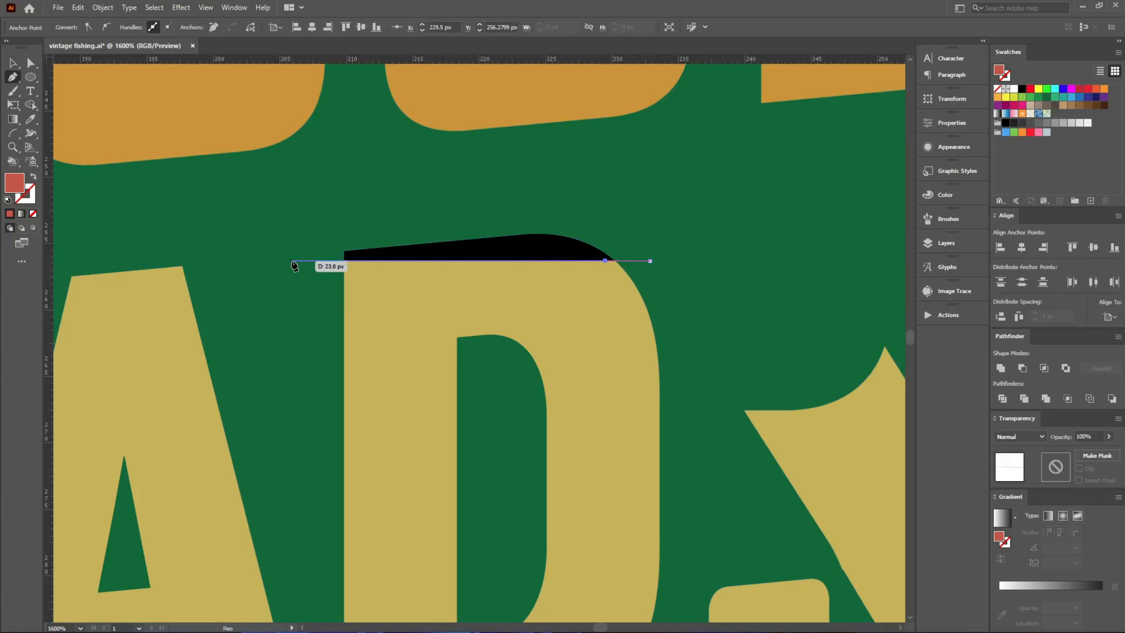
left_click(360, 196)
left_click(613, 196)
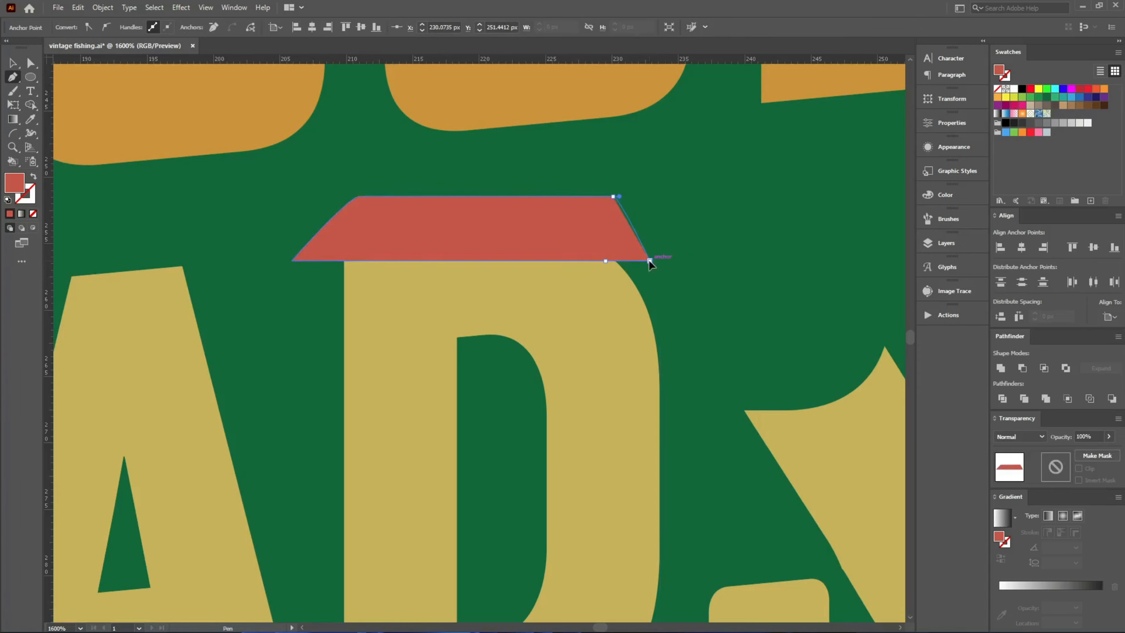
key("v")
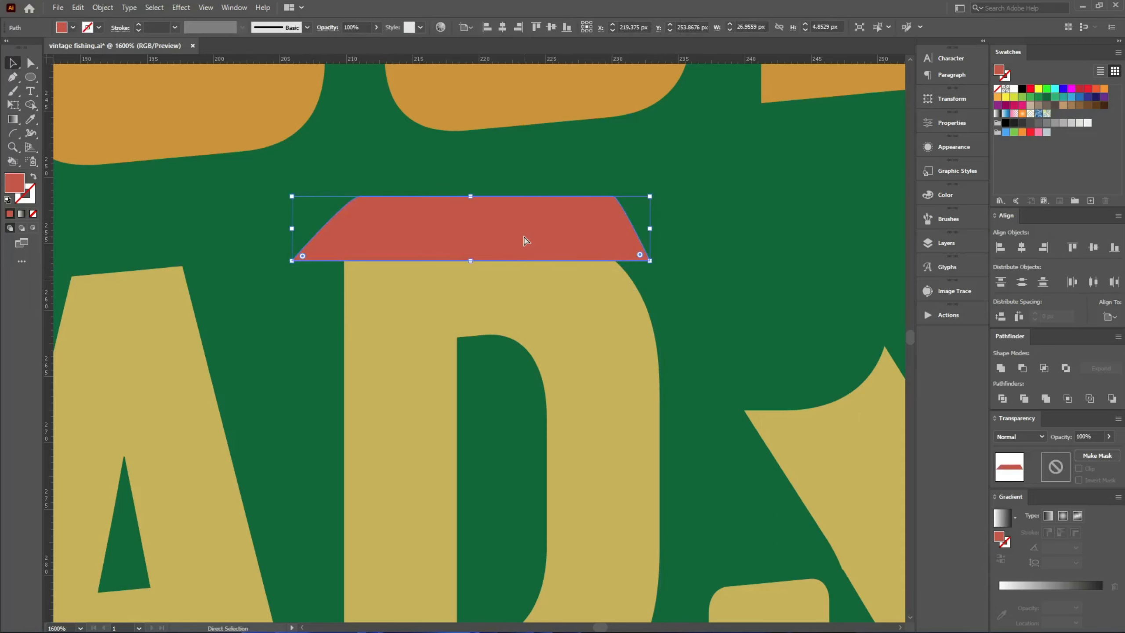
- Cut the small shape over DAD's last D and paste it in place behind the dark green lettering
key("ctrl+x")
scroll(426, 220, "down", 4)
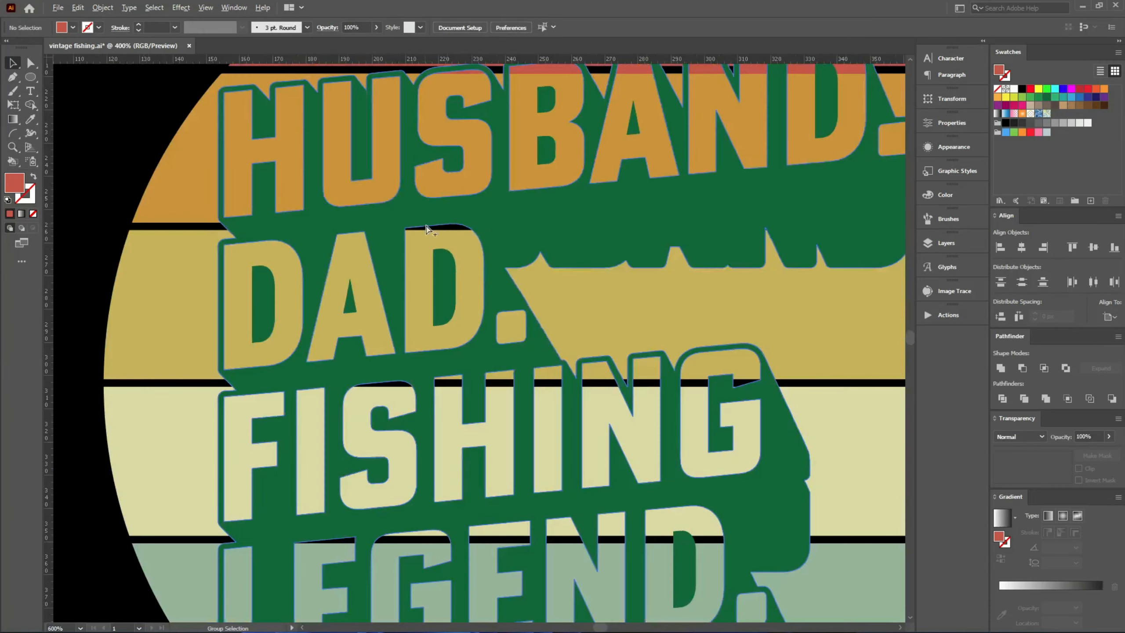
left_click(506, 224)
key("ctrl+b")
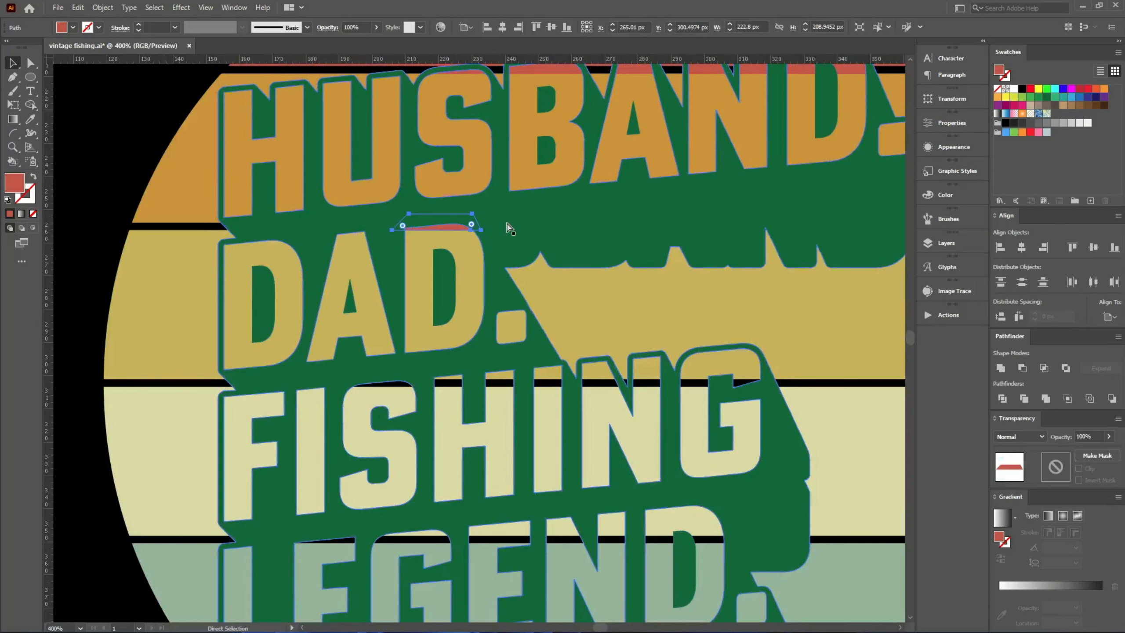
- Recolor the patch behind DAD's last D with the mustard yellow sampled from the adjacent sun stripe
key("i")
left_click(581, 297)
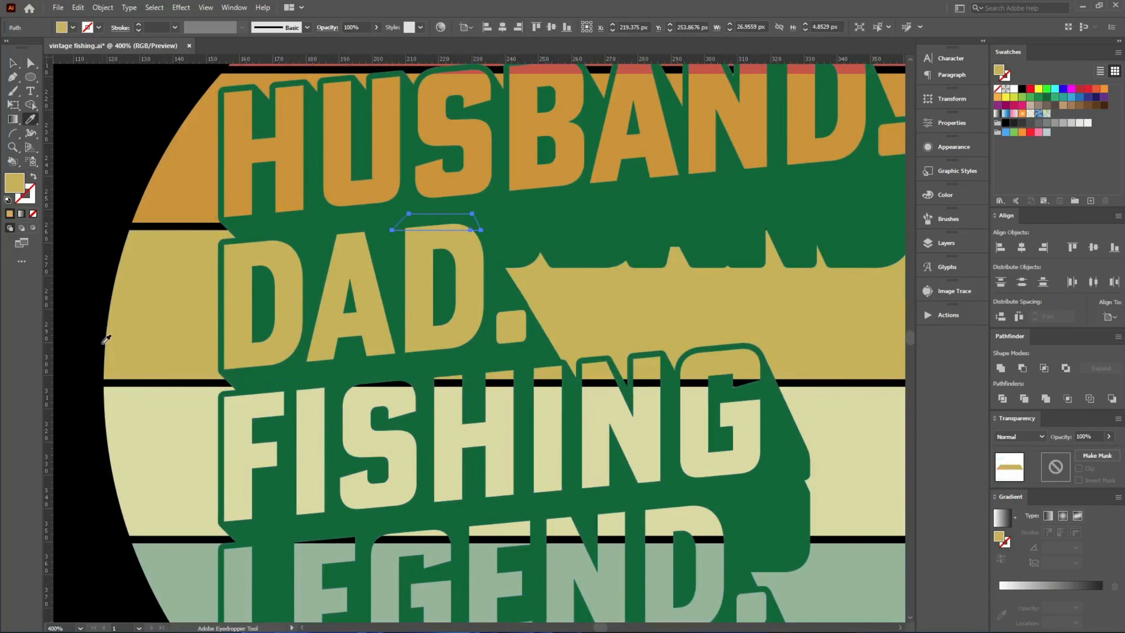
key("v")
left_click(107, 326)
left_click(112, 218)
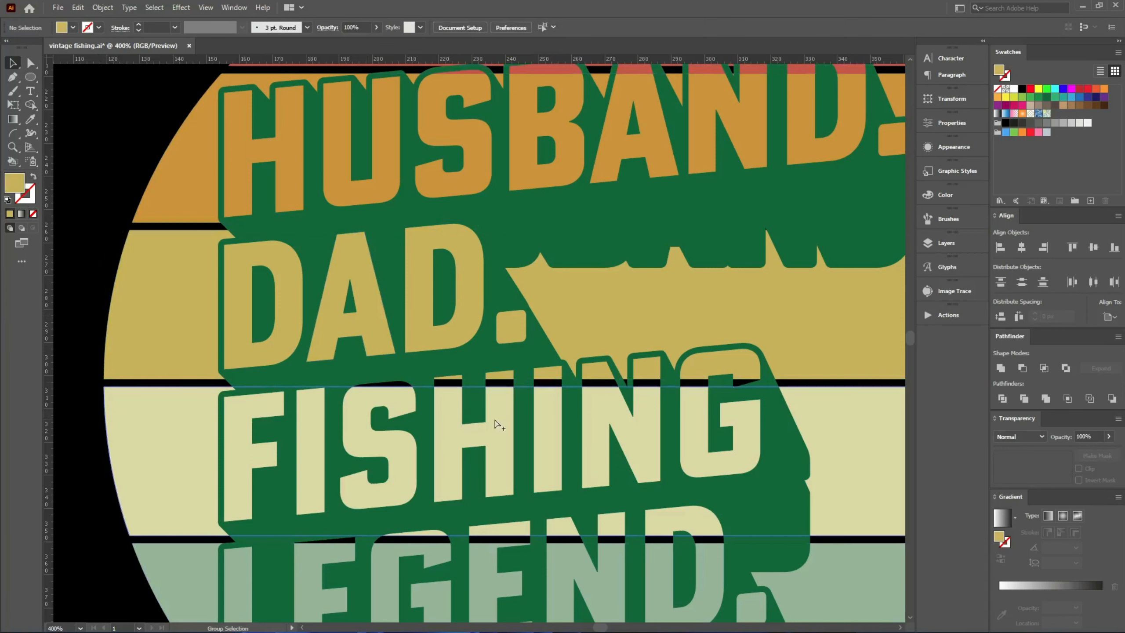
- Draw a closed Pen shape about 112 by 22 px above FISHING's top, its straight lower edge along the mustard stripe's bottom edge
scroll(774, 392, "up", 1)
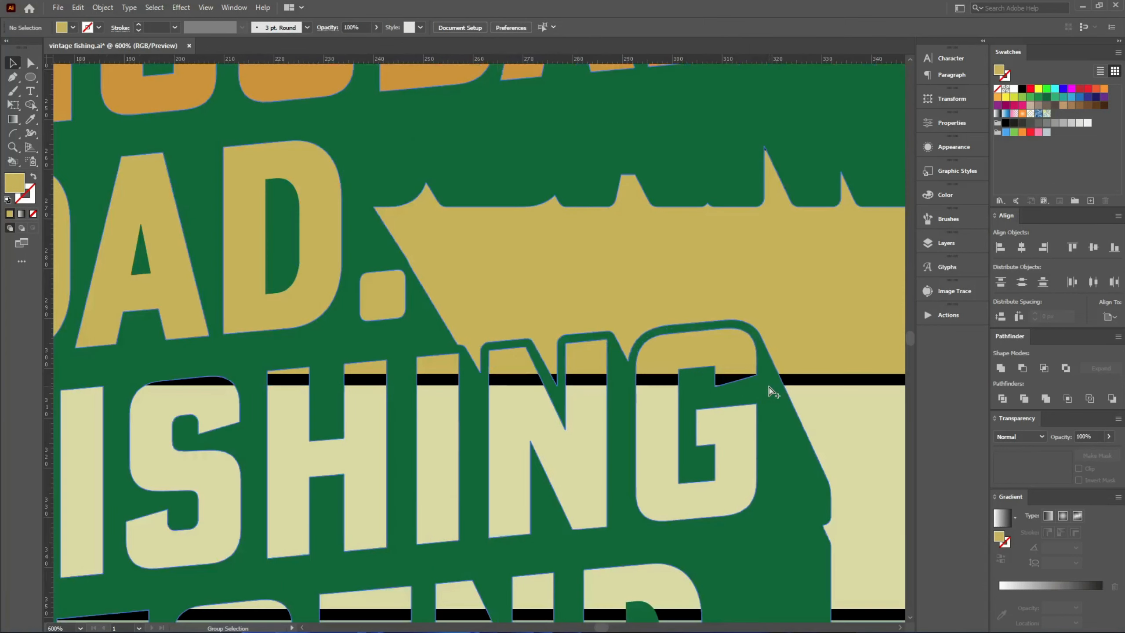
key("v")
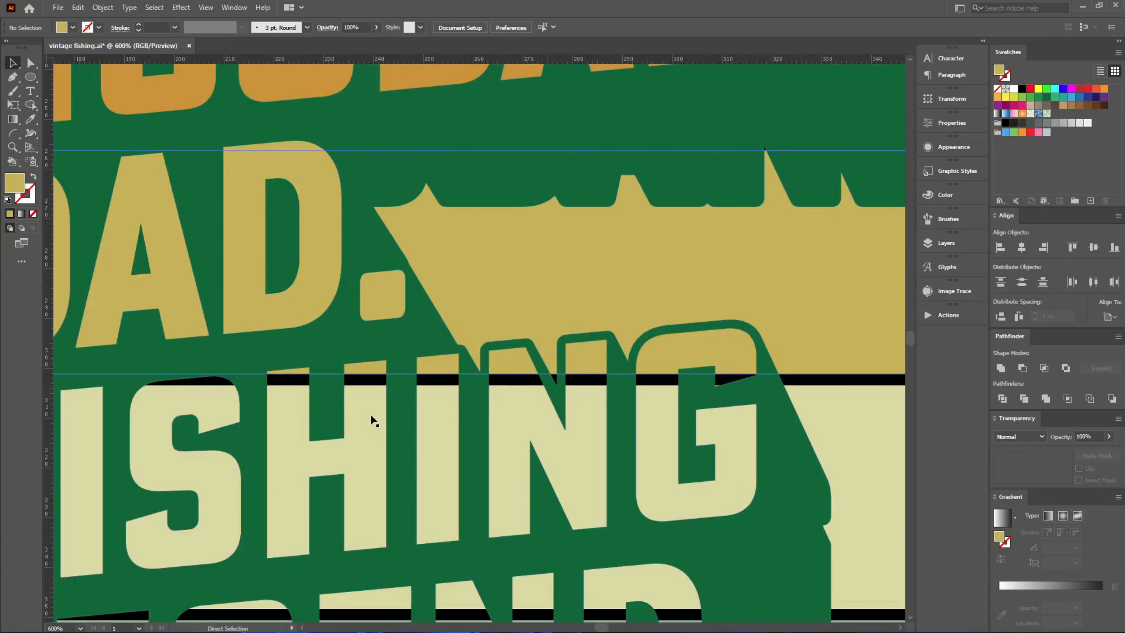
scroll(274, 377, "up", 4)
key("p")
left_click(292, 337)
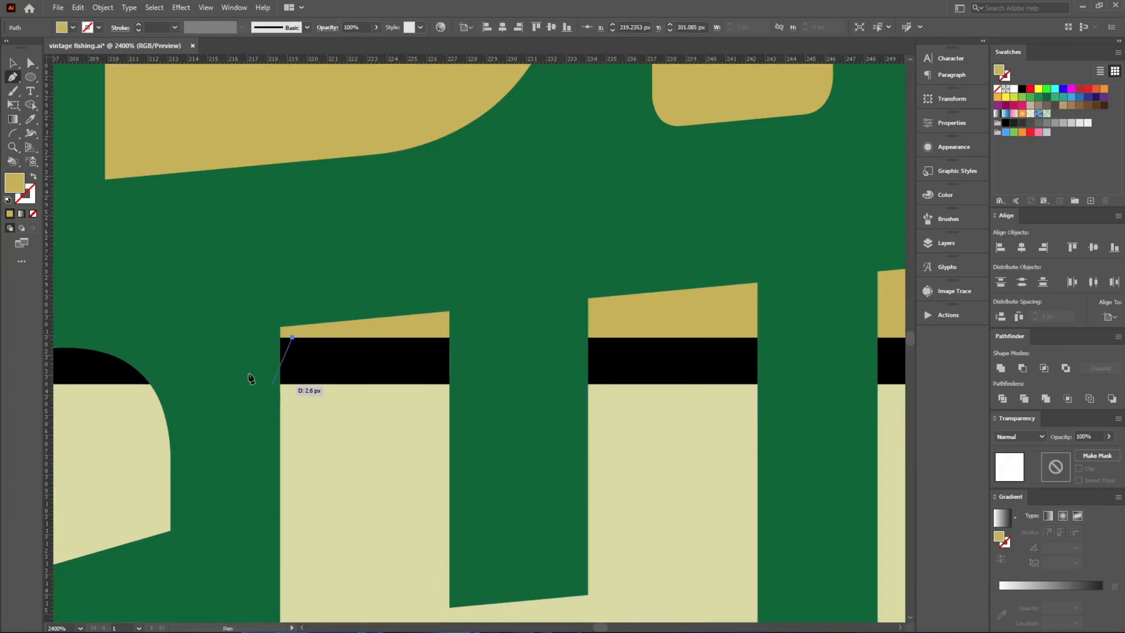
scroll(196, 360, "down", 5)
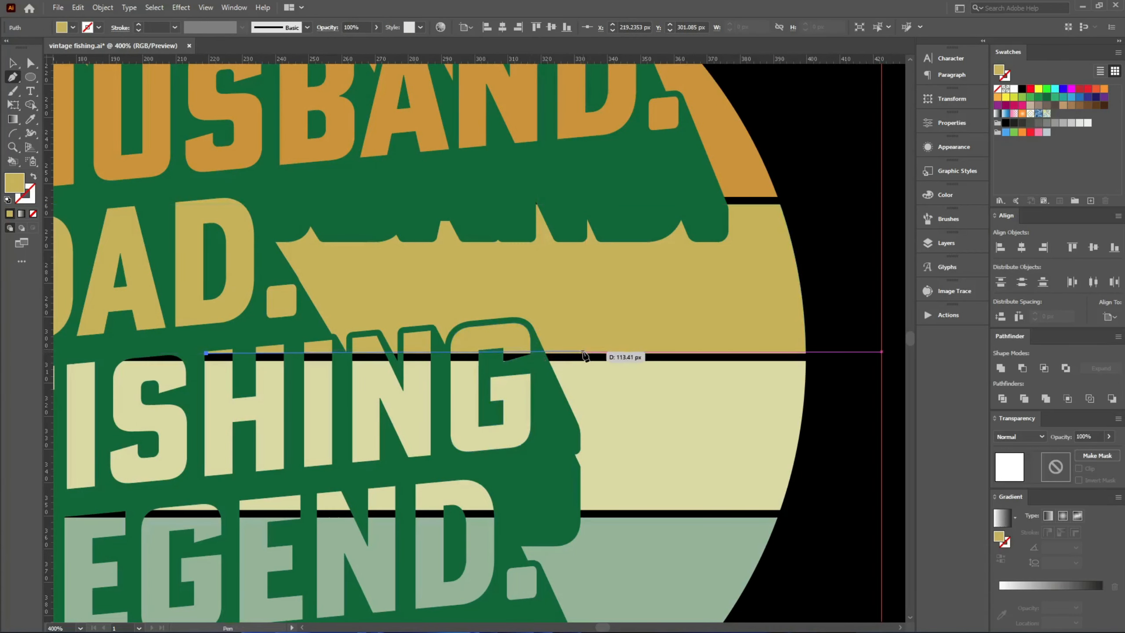
left_click(579, 356)
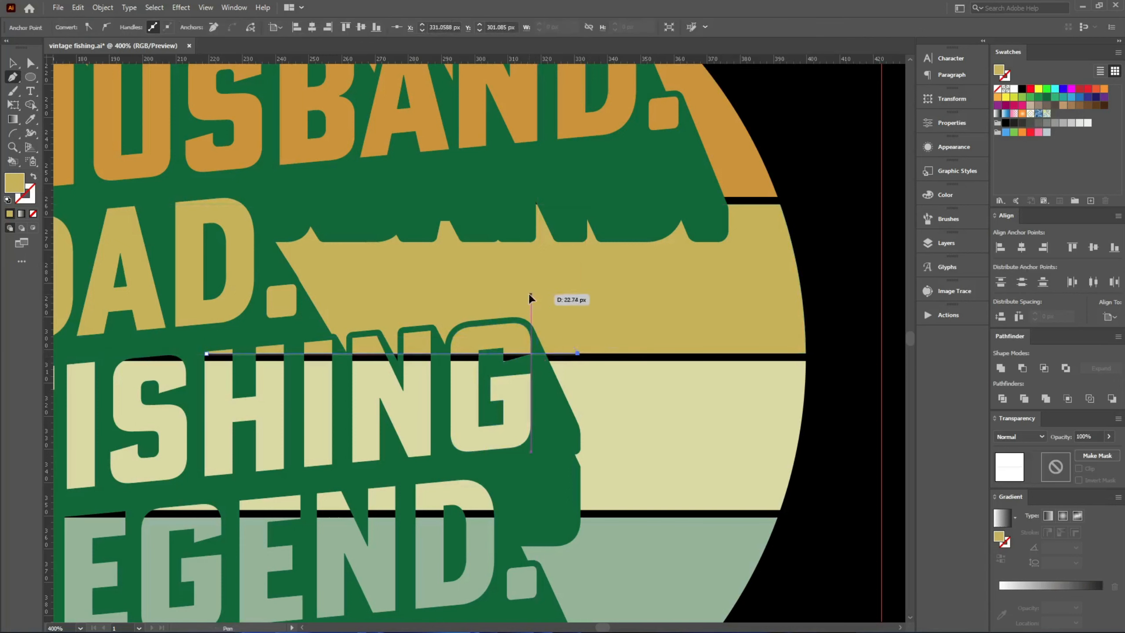
left_click(530, 293)
left_click_drag(364, 279, 357, 278)
scroll(183, 315, "up", 4)
left_click(277, 306)
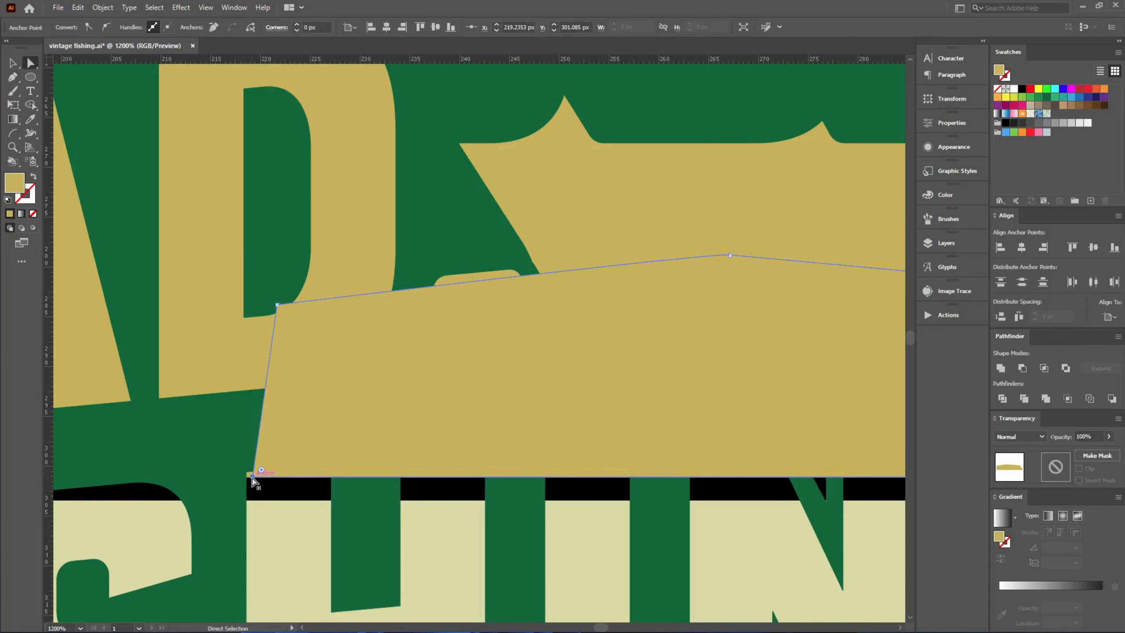
- Stretch the patch's lower-left corner just past FISHING's first H, and cut and paste the patch in place behind the dark green lettering
key("a")
left_click_drag(252, 478, 240, 477)
key("v")
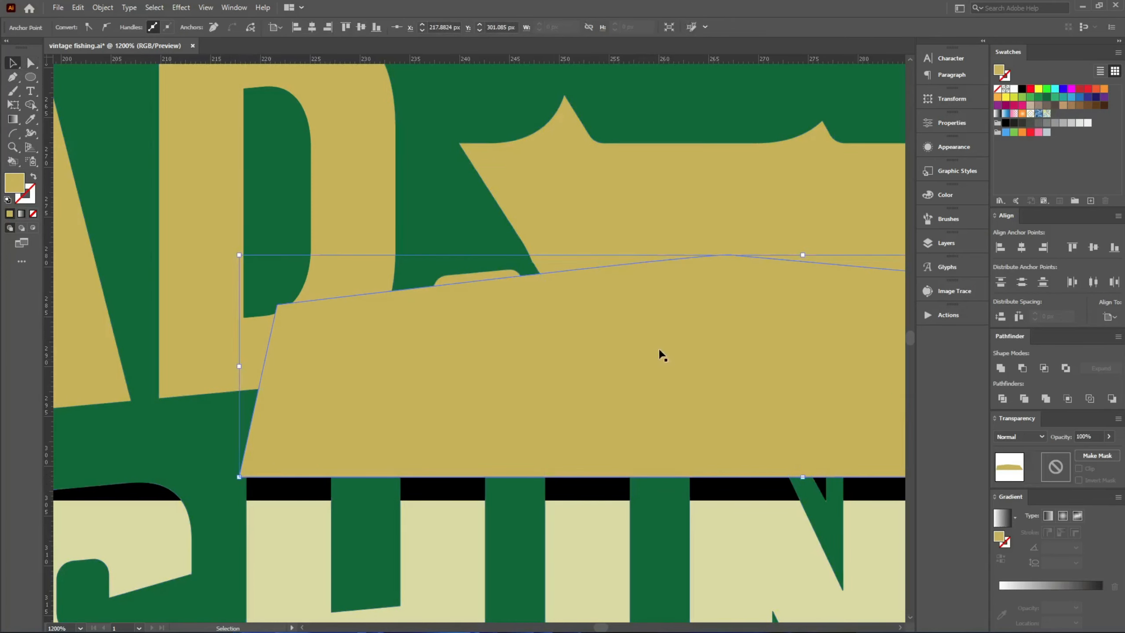
key("ctrl+x")
key("ctrl+b")
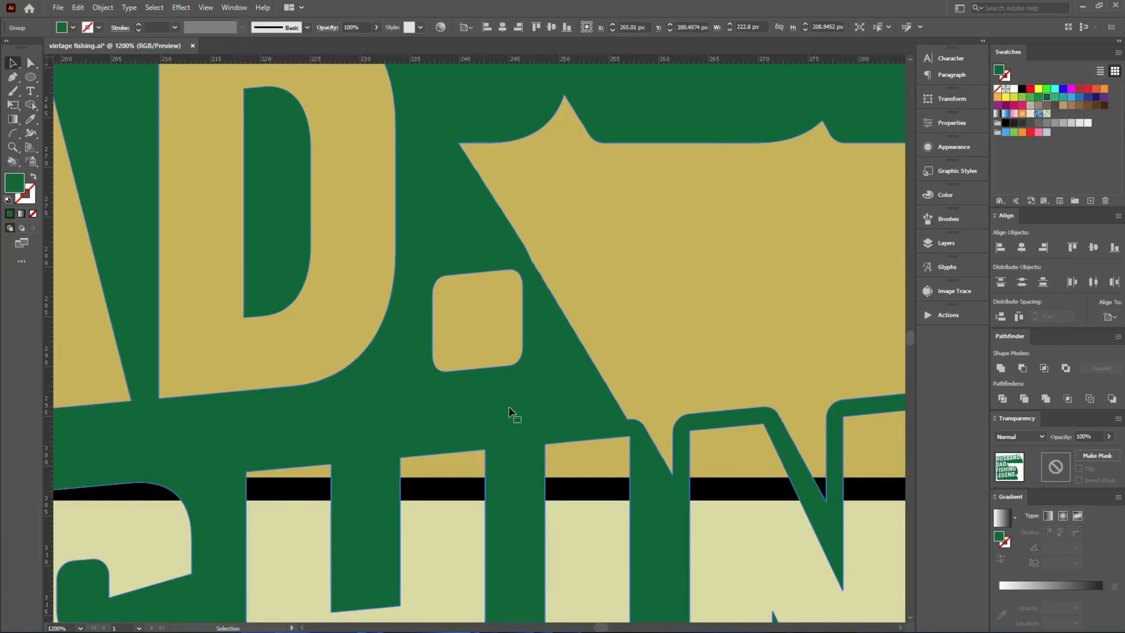
- Move the mustard patch down about 2.4 px so its straight edge meets the cream stripe inside the FISHING letters
scroll(208, 307, "down", 3)
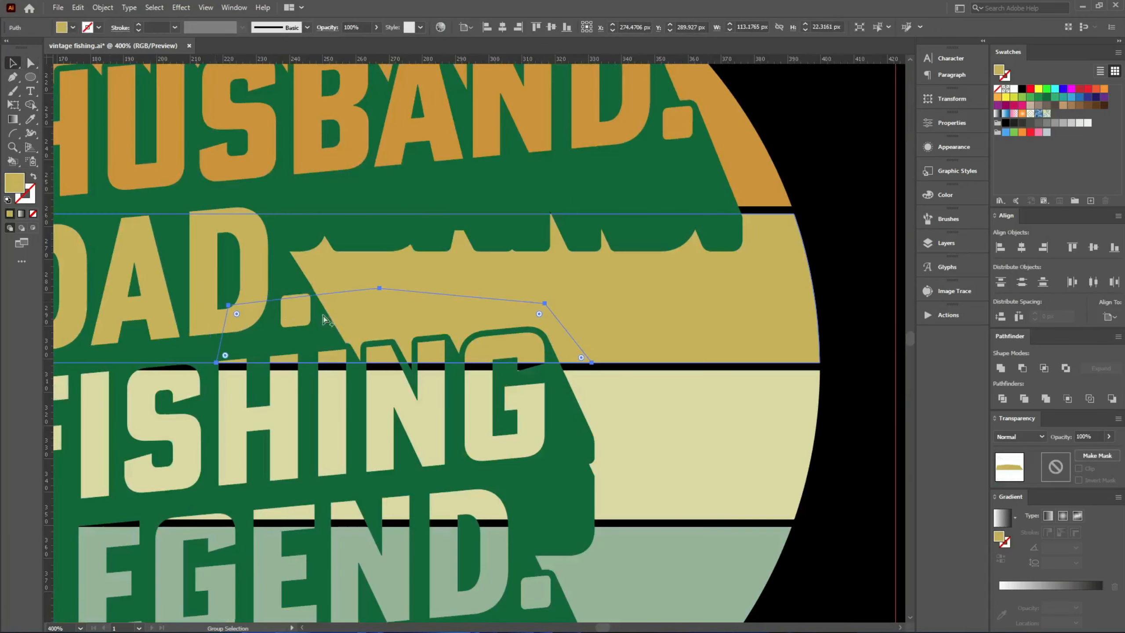
scroll(882, 358, "down", 1)
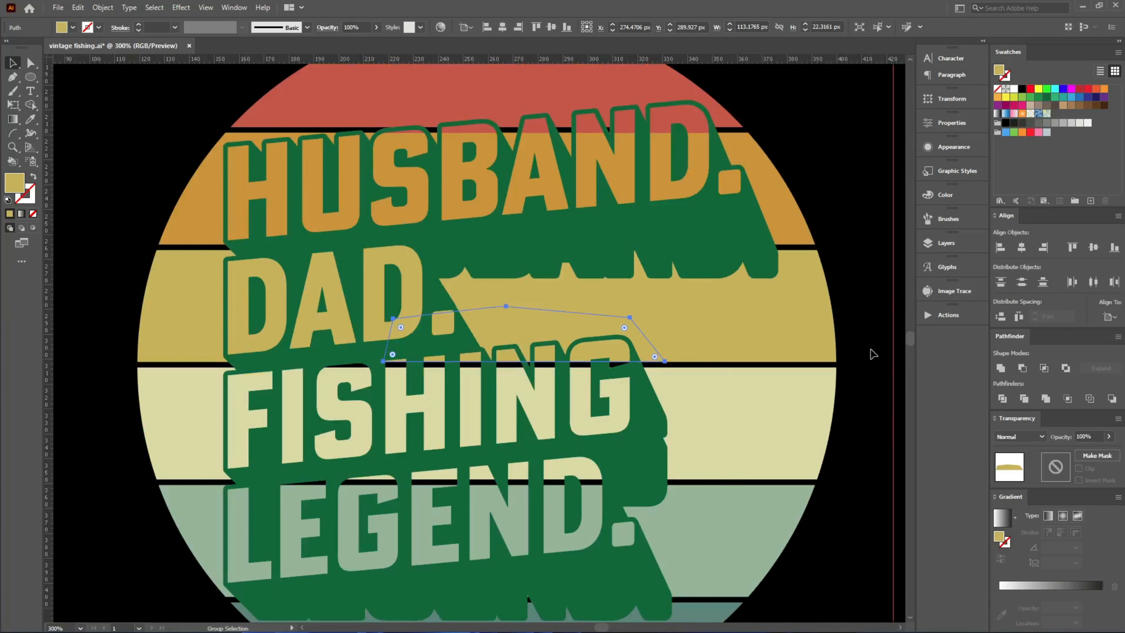
scroll(622, 419, "up", 1)
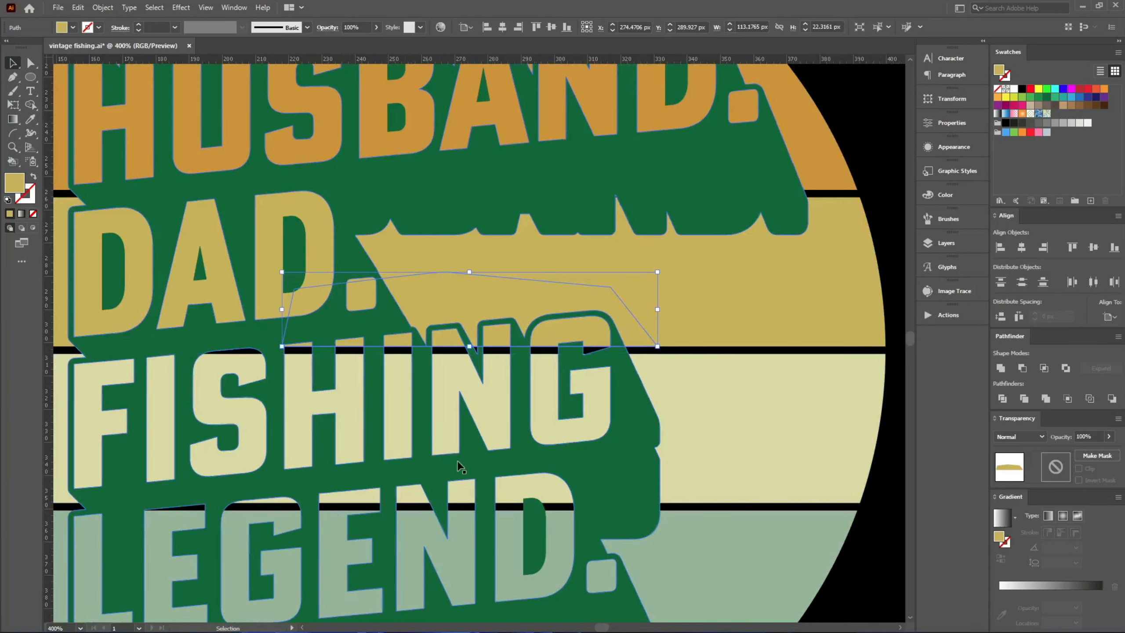
scroll(492, 361, "up", 1)
scroll(492, 361, "up", 5)
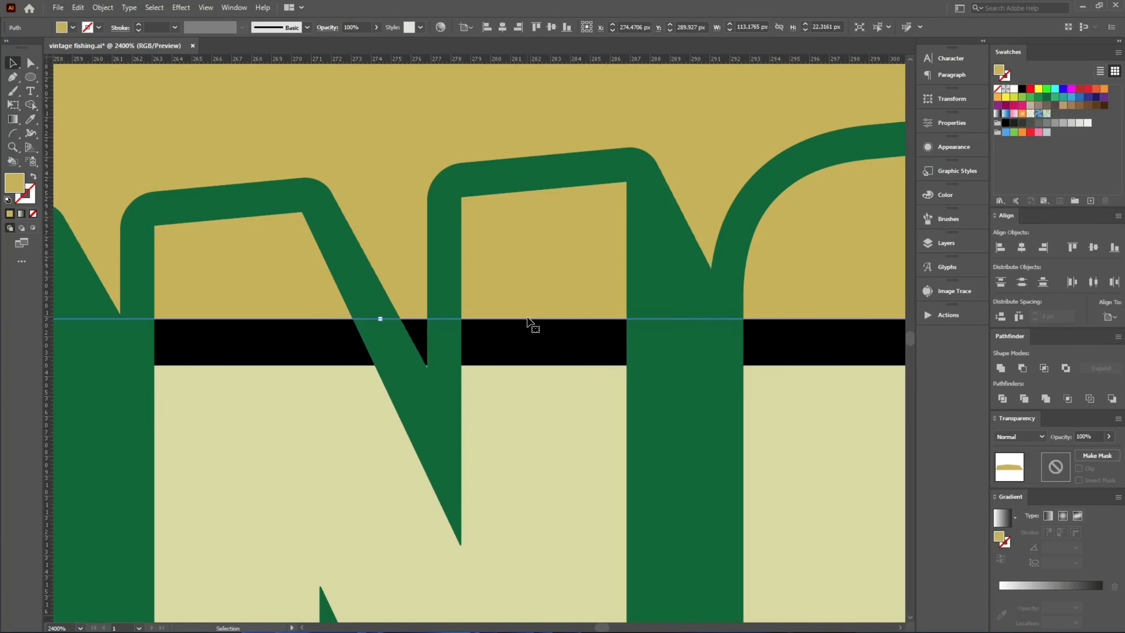
left_click_drag(525, 319, 528, 367)
- Stretch the mustard patch's lower-left corner to about X 192.3 px so it fills the black gap in FISHING's S
scroll(504, 350, "down", 6)
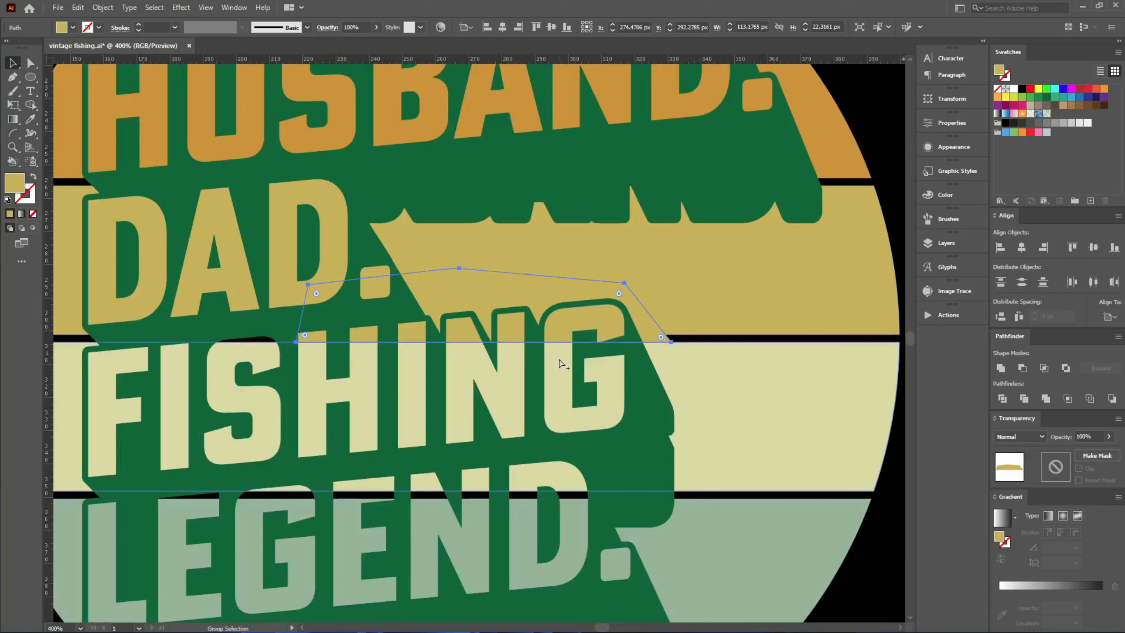
scroll(304, 361, "up", 5)
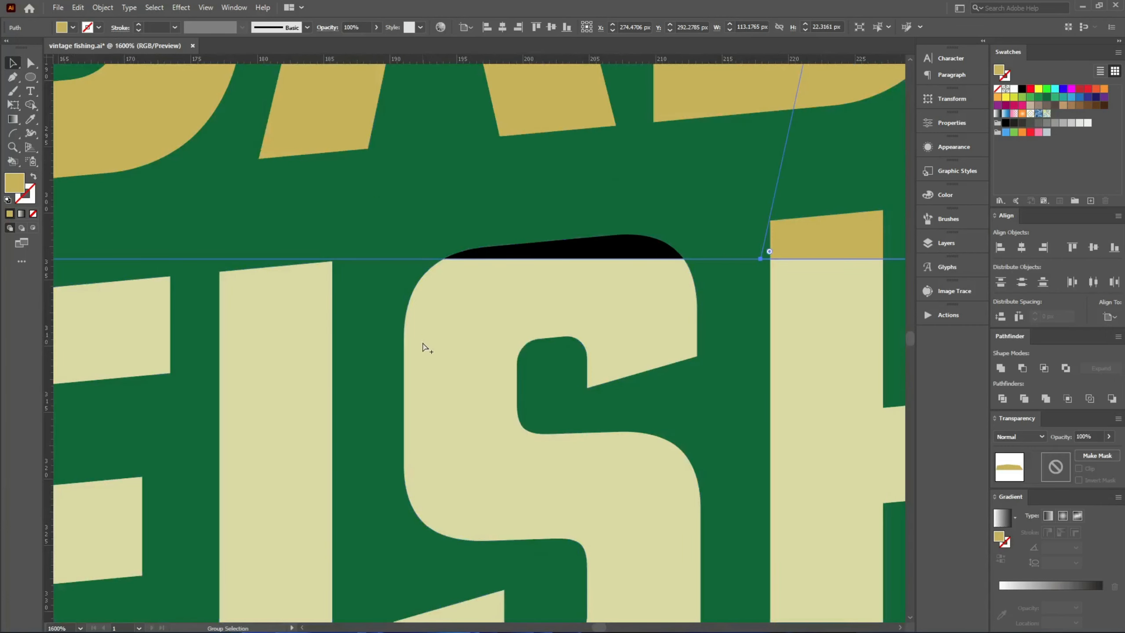
scroll(426, 348, "down", 1)
key("a")
left_click(682, 276)
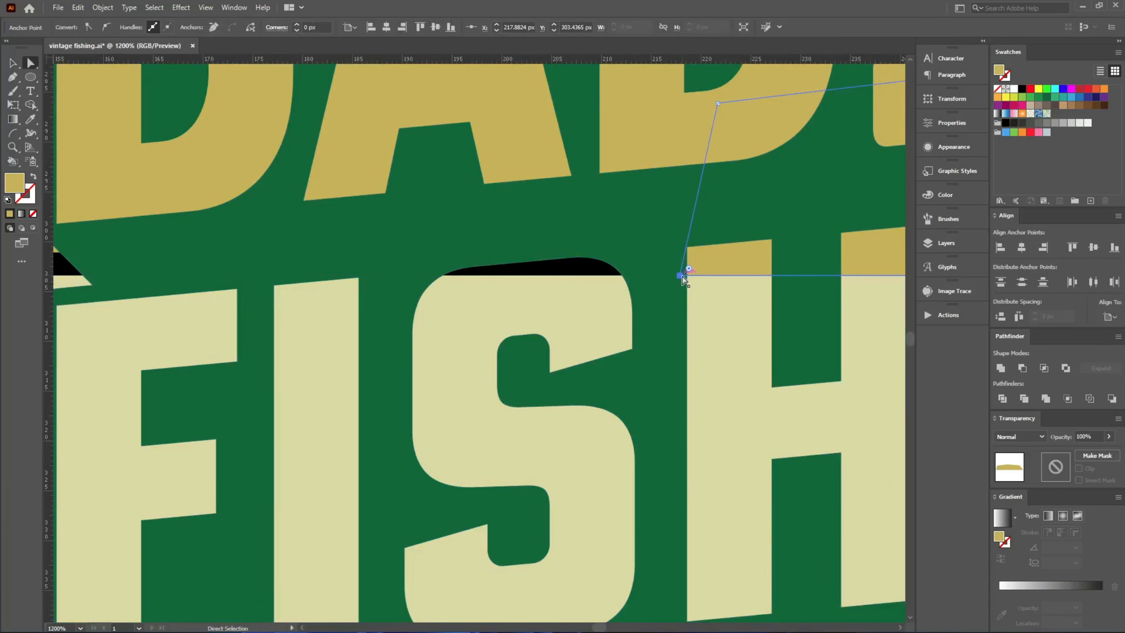
left_click_drag(682, 278, 424, 276)
scroll(411, 275, "down", 4)
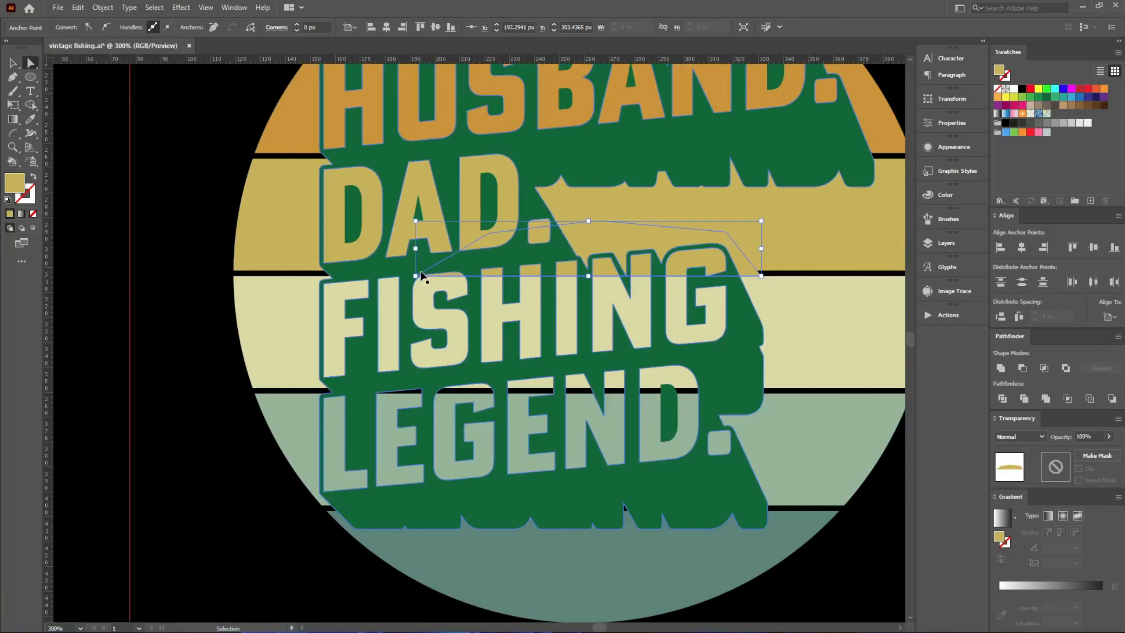
left_click(185, 432)
- Pull the mustard patch's lower-right corner in to about X 319.4 px, behind the green shadow beside FISHING's G
scroll(201, 423, "down", 1)
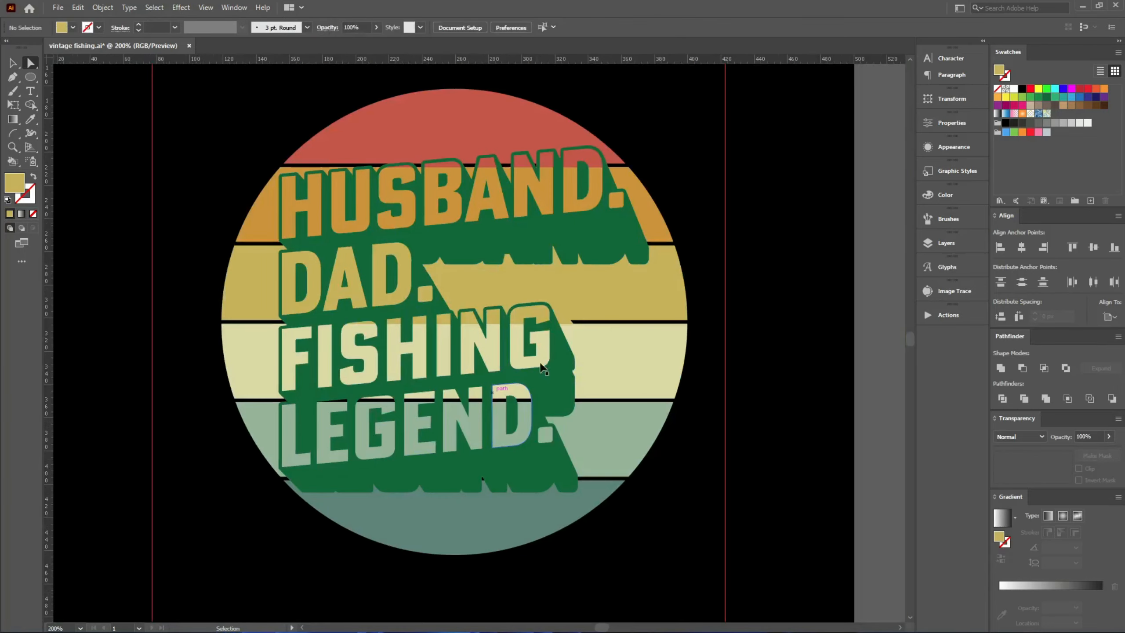
scroll(549, 341, "up", 5)
left_click(532, 341)
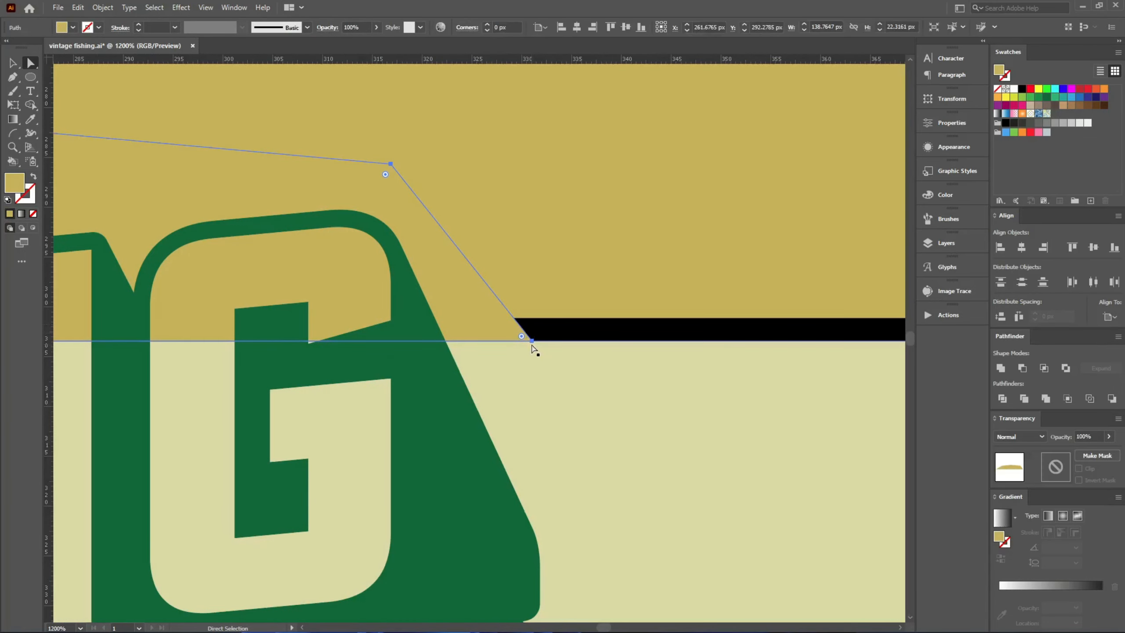
left_click_drag(531, 342, 415, 344)
scroll(553, 313, "down", 4)
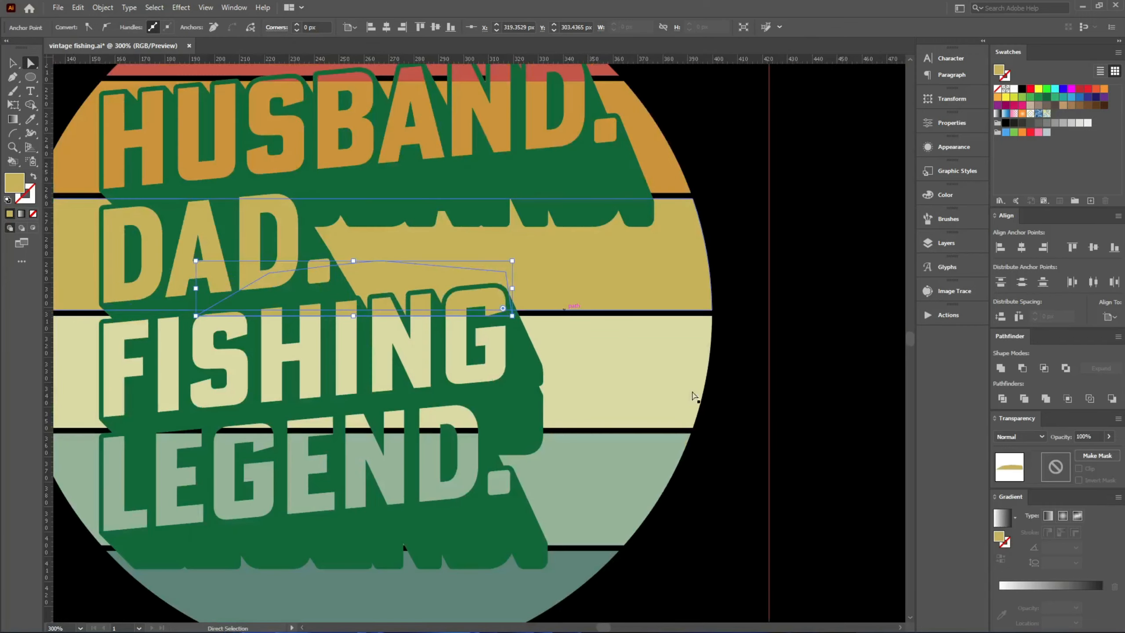
key("v")
left_click(788, 439)
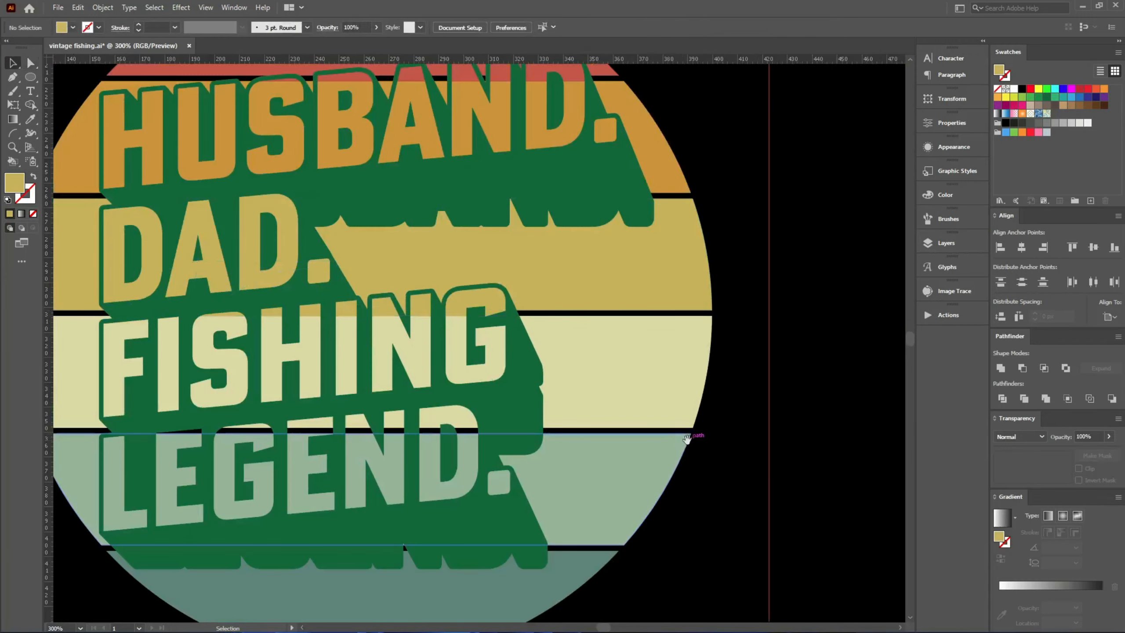
- Start a Pen path along the lower edge of the black gap above LEGEND, from its first E to beyond the green shadow
scroll(791, 437, "left", 4)
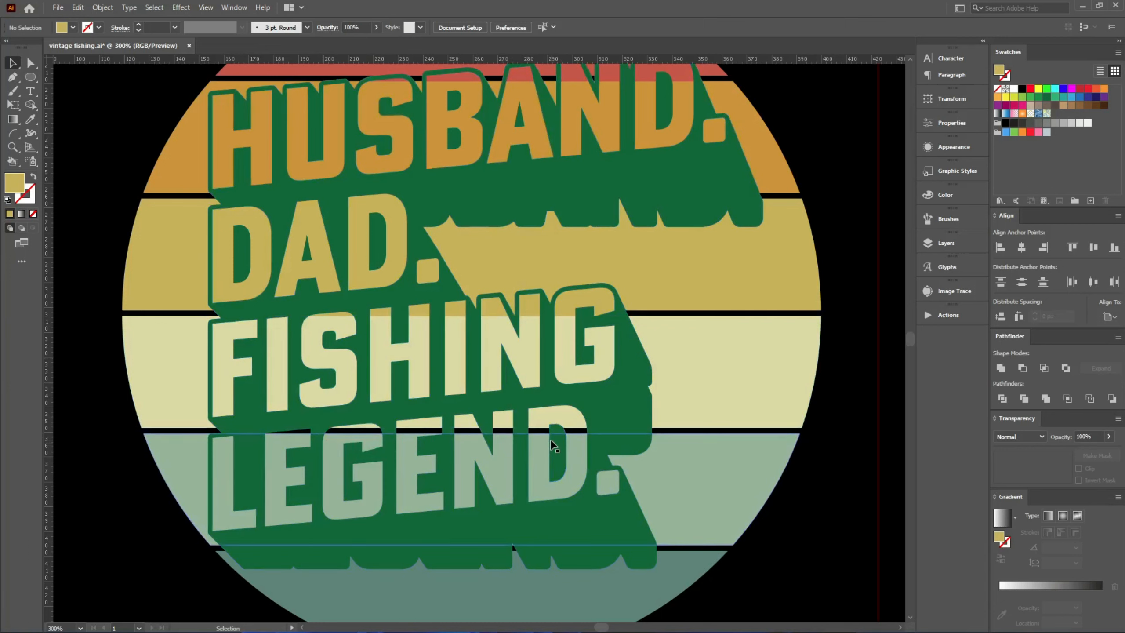
key("p")
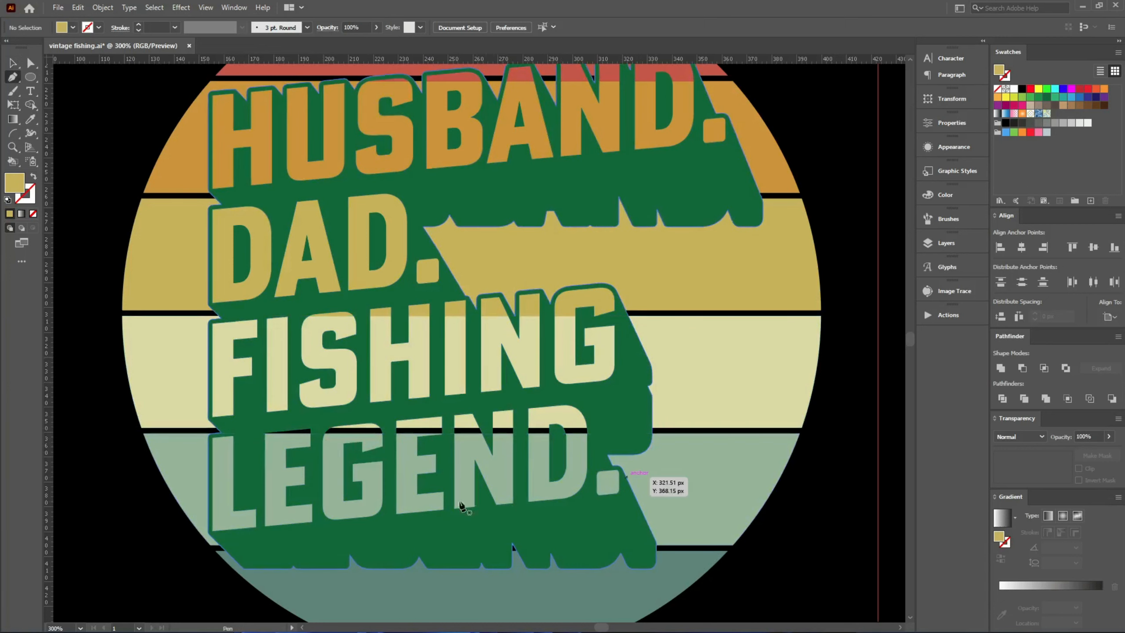
scroll(337, 426, "up", 3)
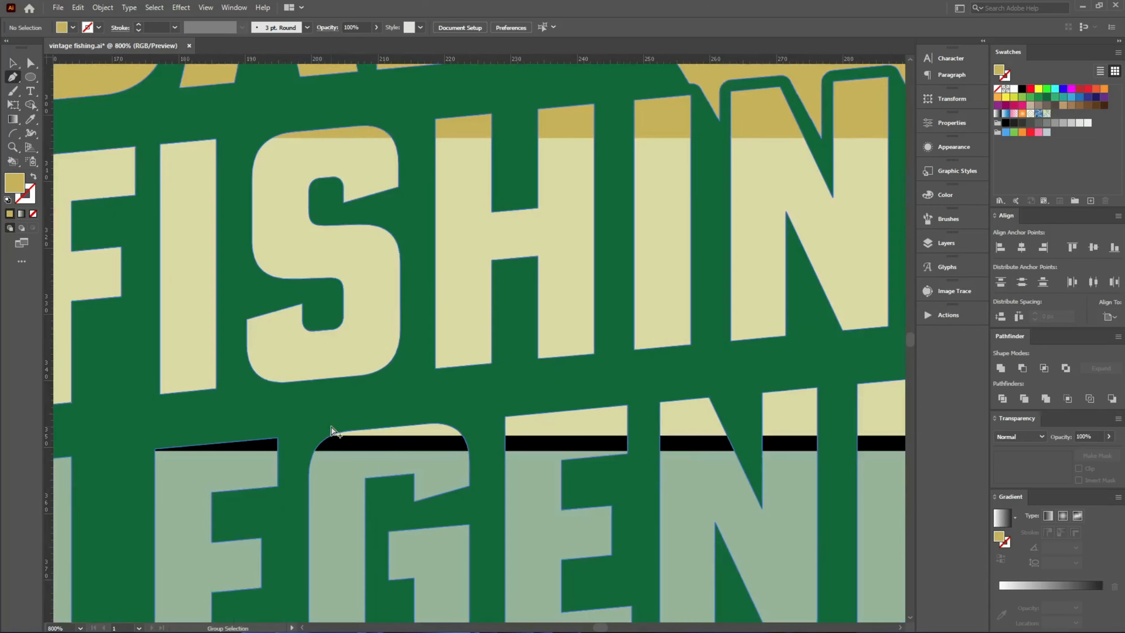
left_click_drag(364, 463, 495, 440)
scroll(287, 438, "left", 1)
scroll(287, 437, "up", 2)
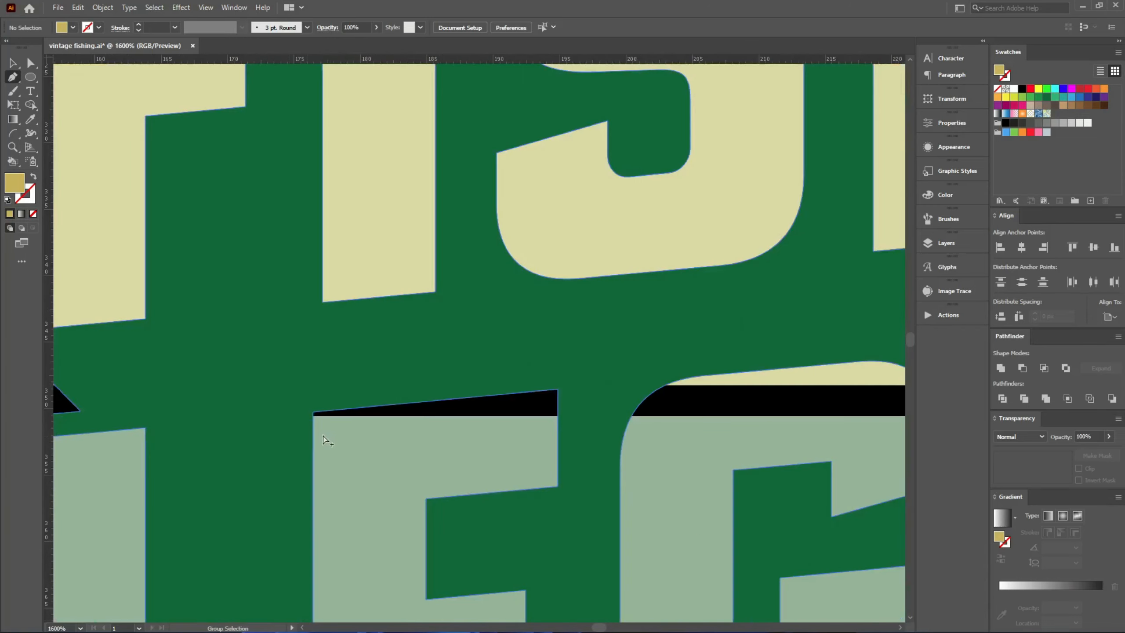
left_click(353, 416)
scroll(207, 418, "down", 6)
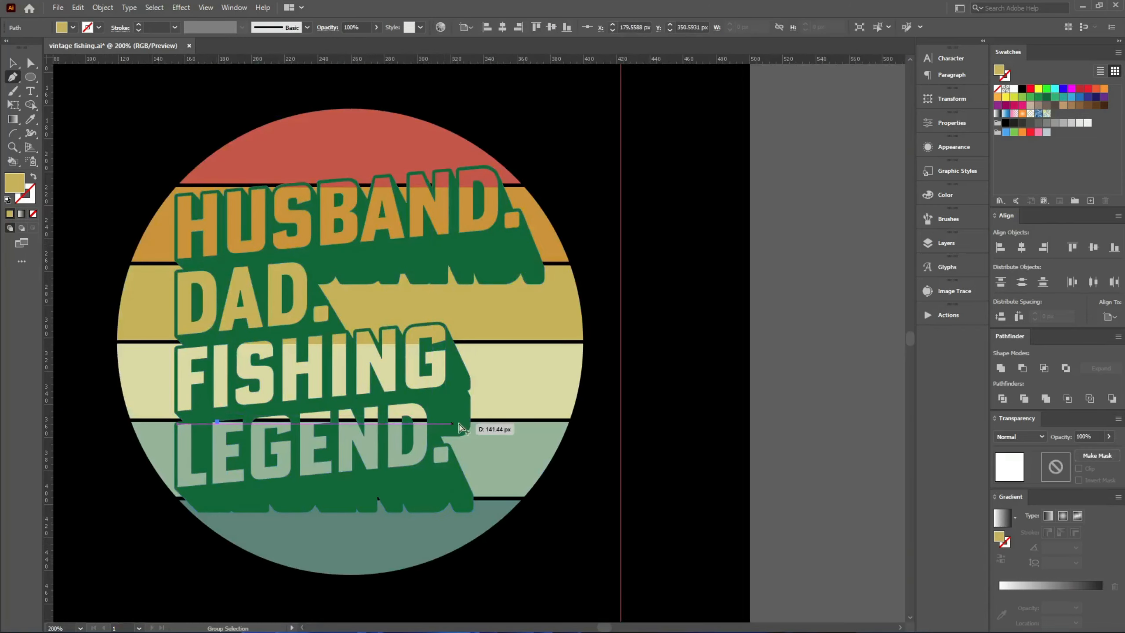
scroll(488, 426, "up", 3)
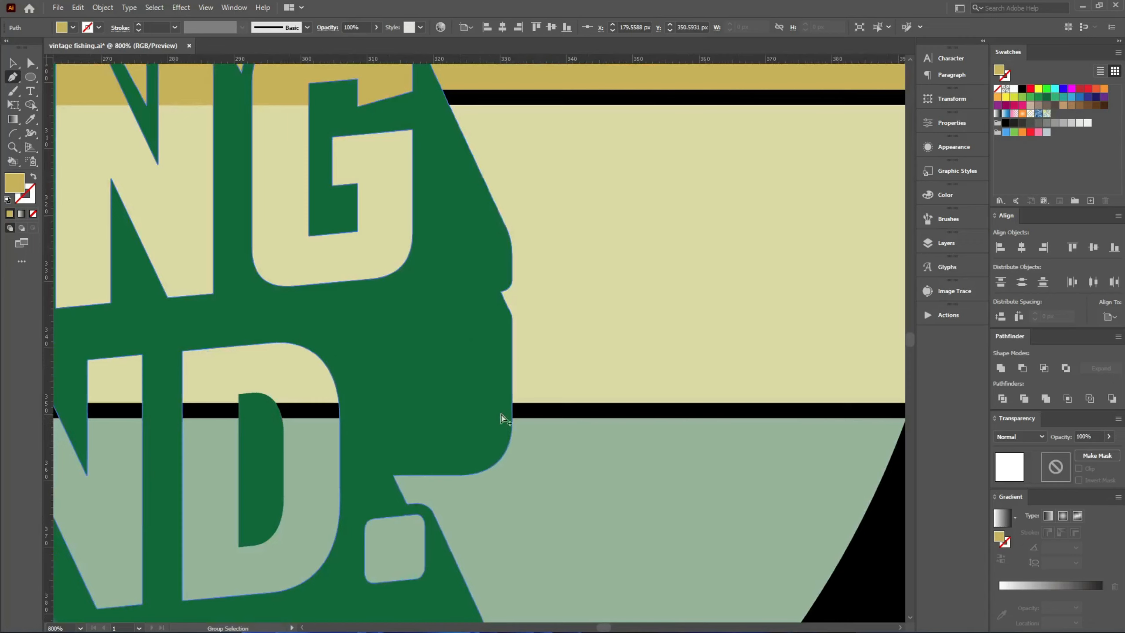
left_click(538, 417)
scroll(687, 424, "down", 2)
- Complete the Pen path as a closed shape about 202 by 47 px around the cream stripe behind FISHING and the gap below
left_click(640, 312)
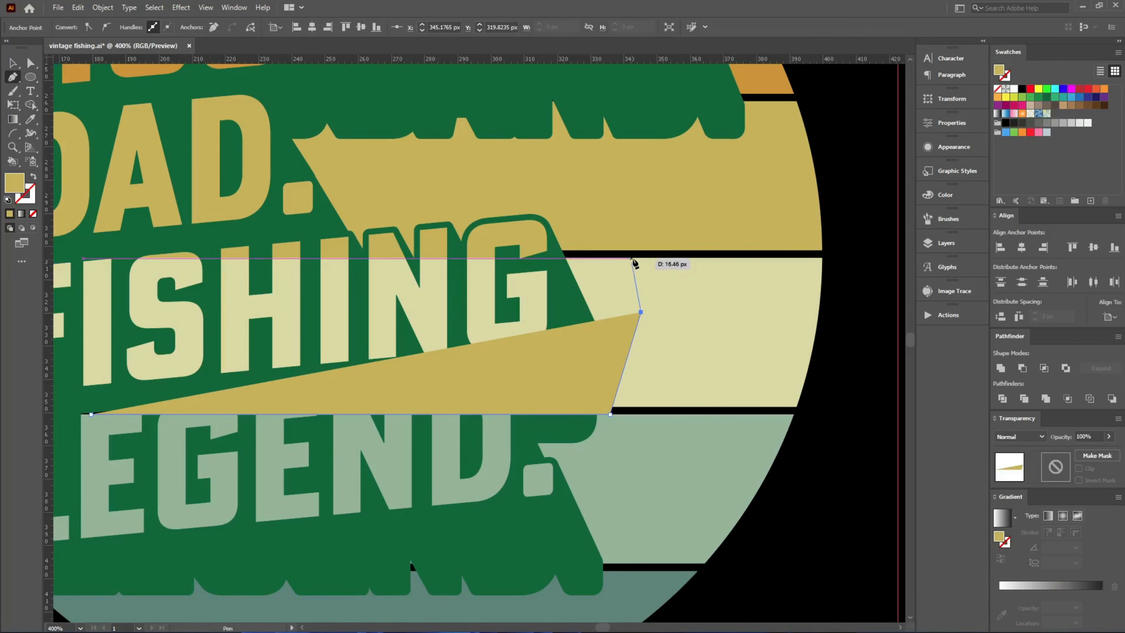
scroll(635, 262, "up", 6)
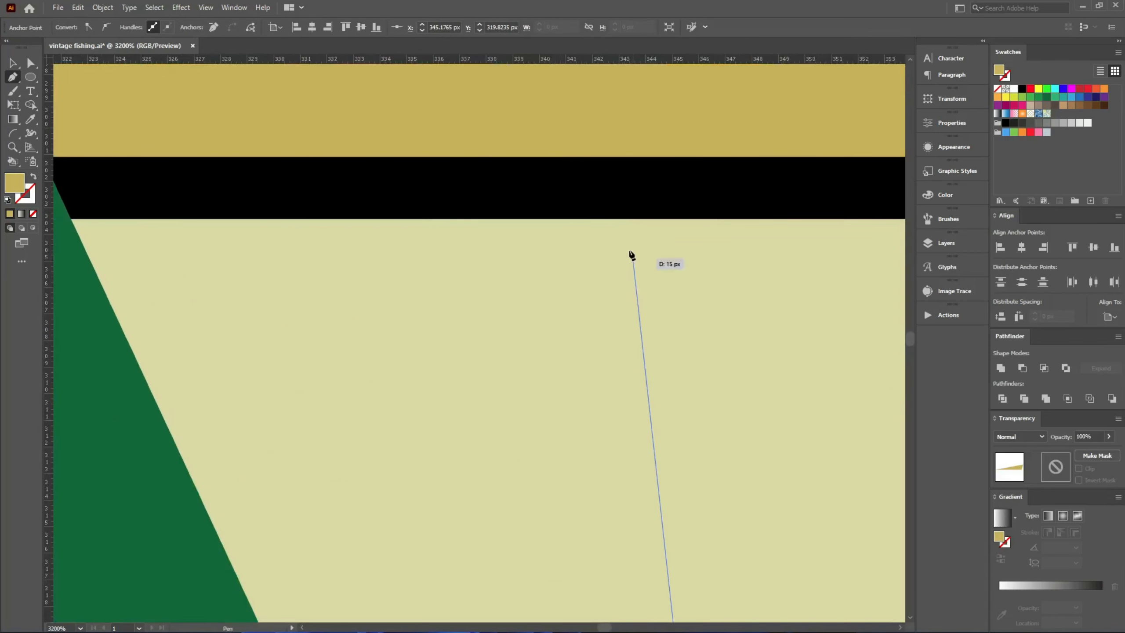
left_click(617, 222)
scroll(617, 222, "down", 7)
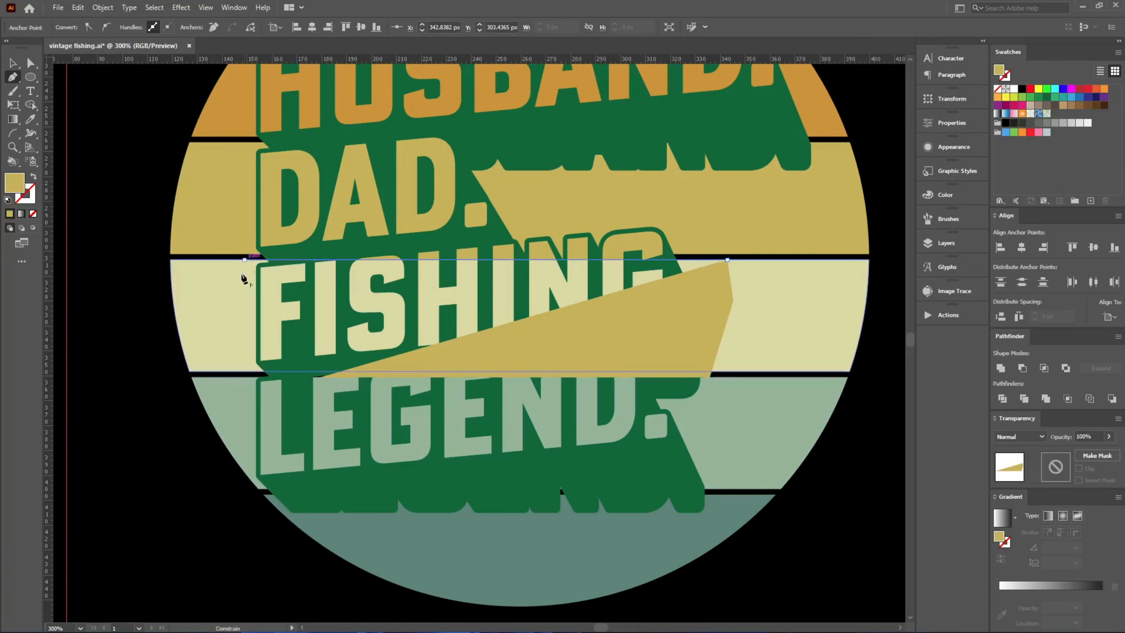
left_click(244, 260)
left_click(230, 346)
scroll(241, 375, "up", 5)
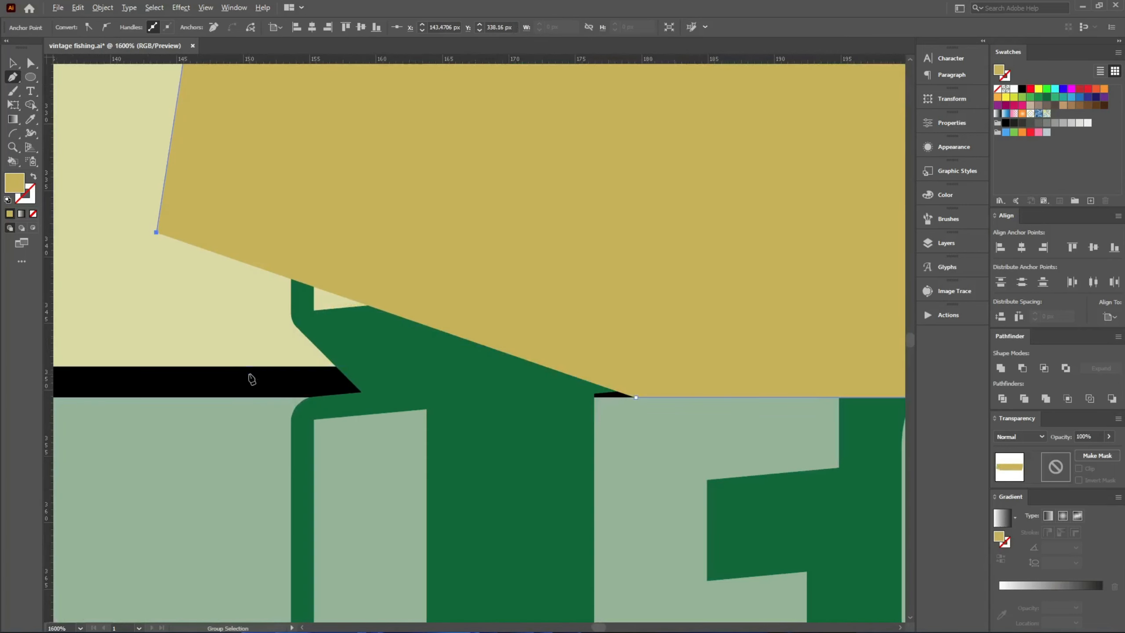
left_click(230, 397)
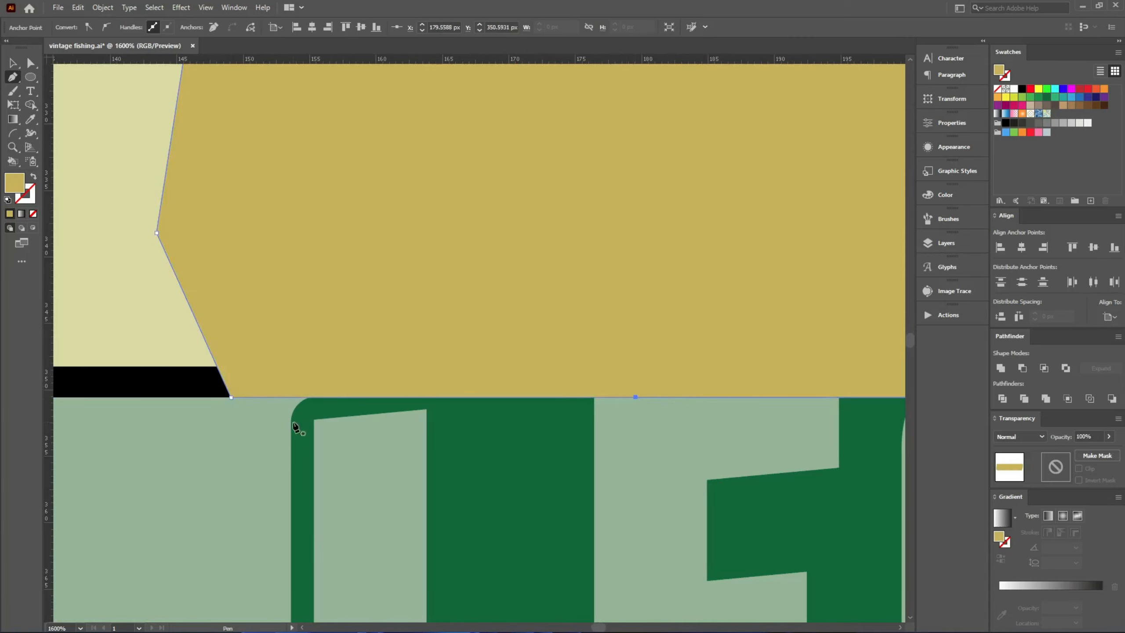
- Cut the large mustard shape over FISHING and paste it in place behind the dark green lettering
key("v")
key("ctrl+x")
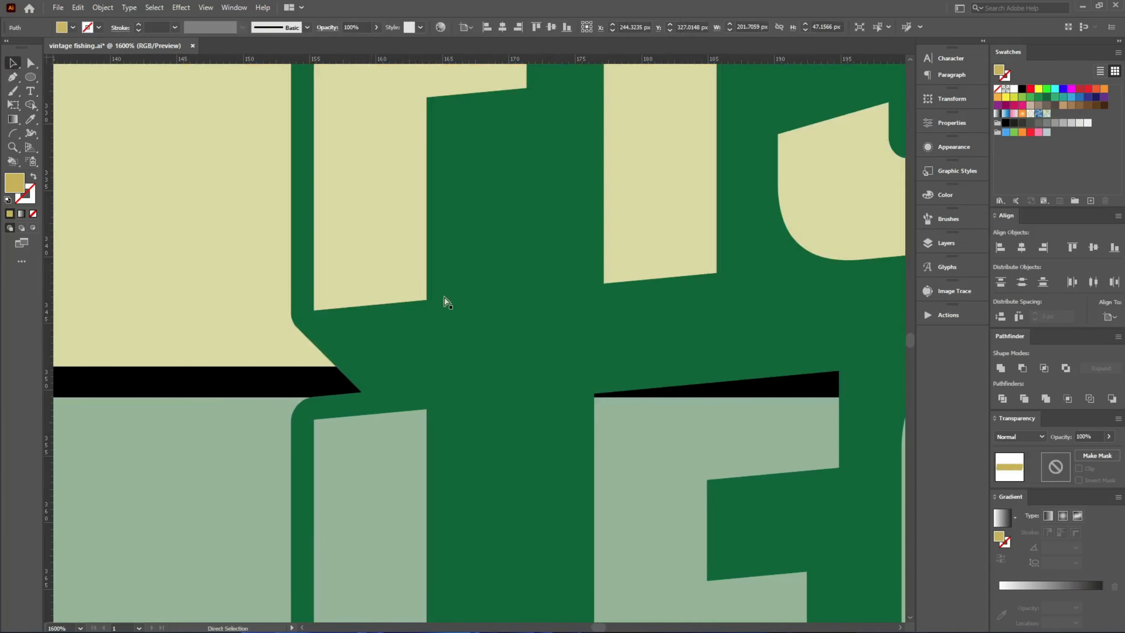
left_click(504, 301)
key("ctrl+b")
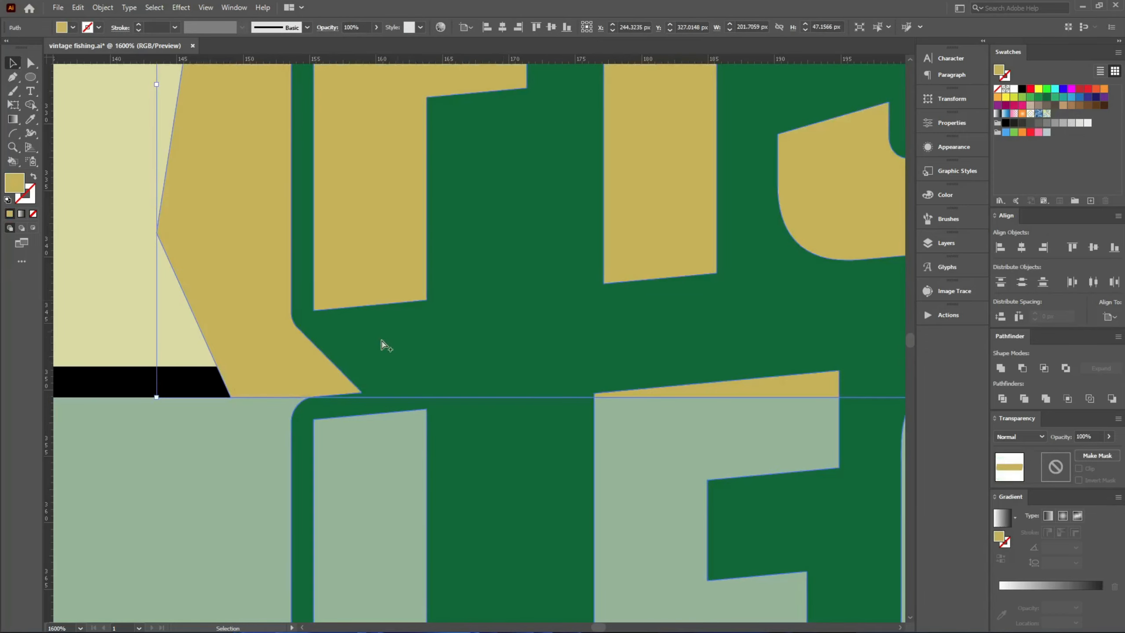
- Trim away the mustard areas sticking out around the green FISHING lettering with the Shape Builder
scroll(367, 345, "down", 5)
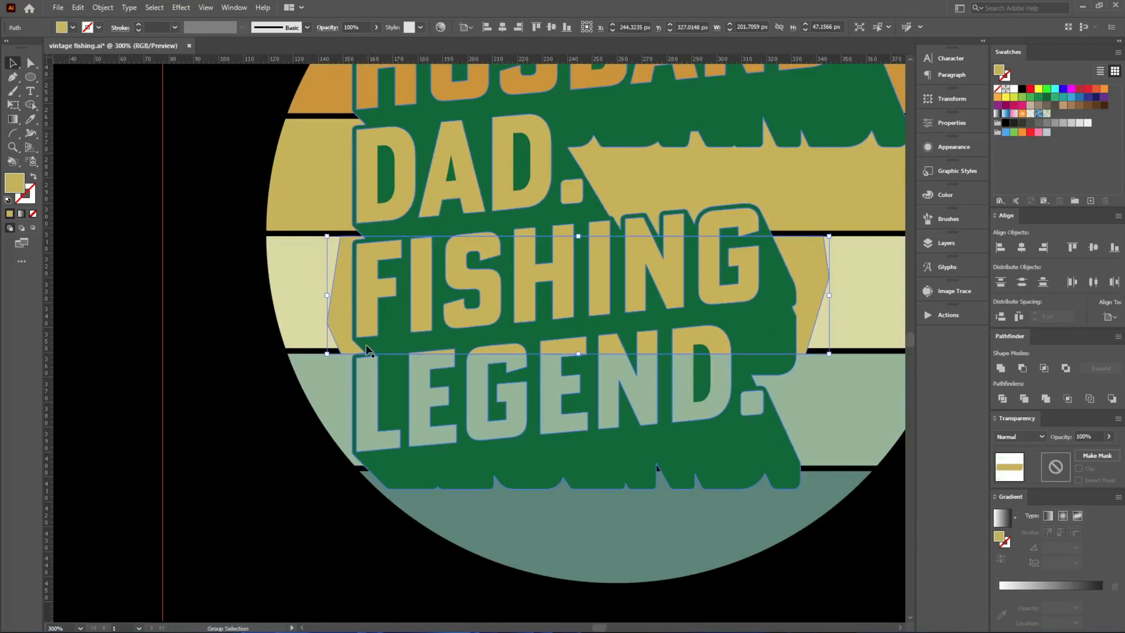
left_click(390, 337, "shift")
key("shift+m")
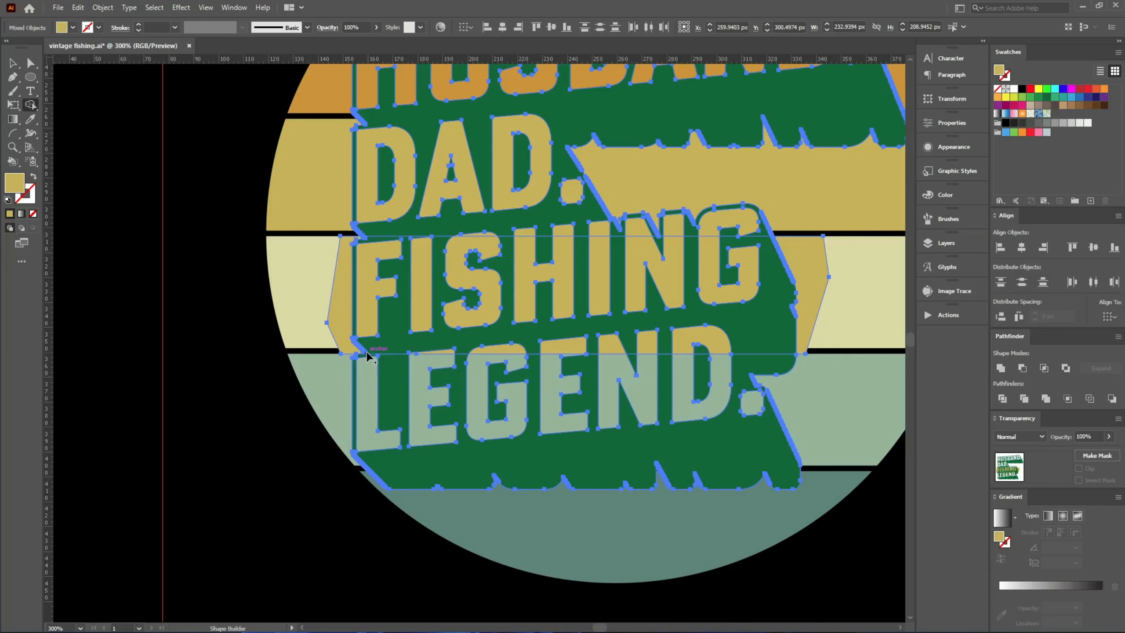
mouse_move(870, 488)
left_mouse_down()
mouse_move(852, 287)
mouse_move(816, 267)
left_mouse_up()
key("v")
left_click(236, 382)
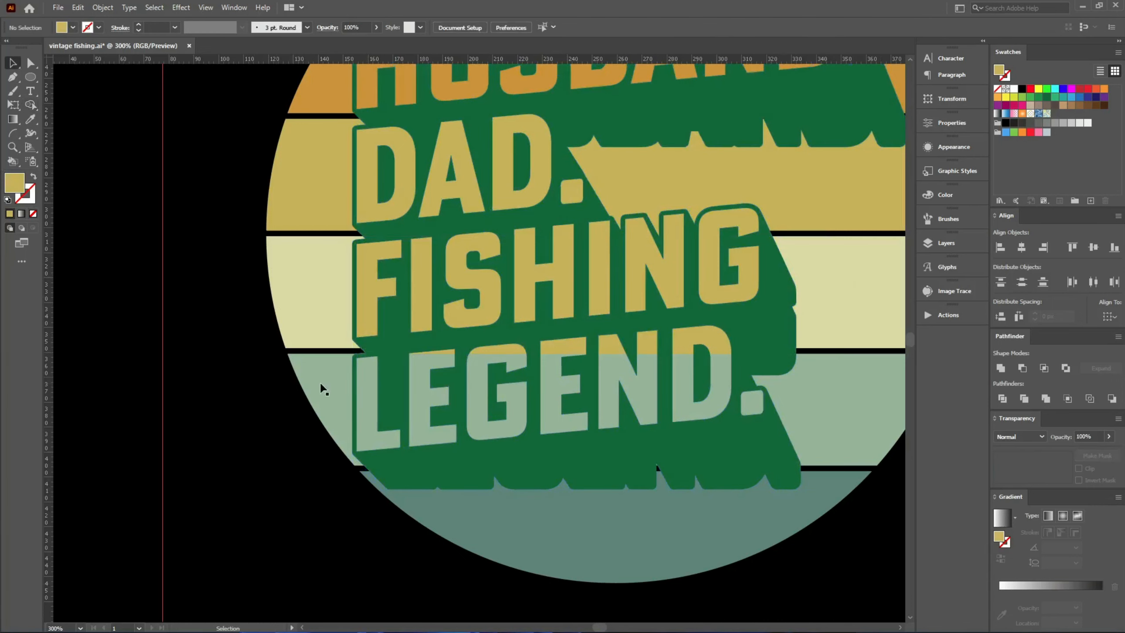
- Recolor the trimmed patch behind FISHING with the cream sampled from the sun stripe beside it
scroll(734, 219, "up", 1)
left_click(692, 368)
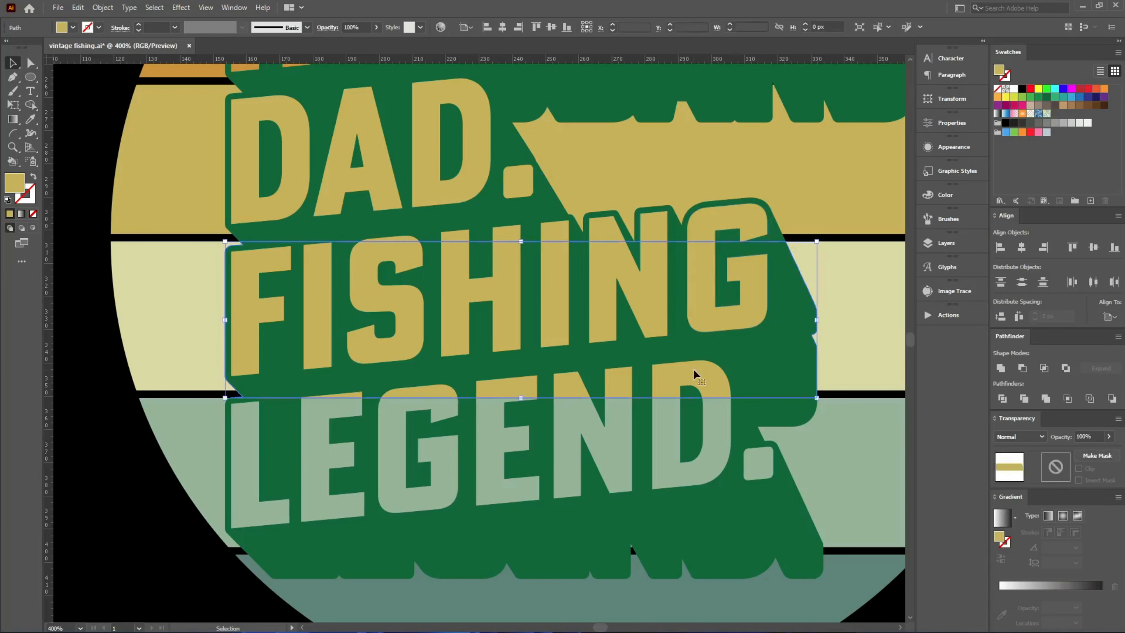
key("i")
left_click(866, 343)
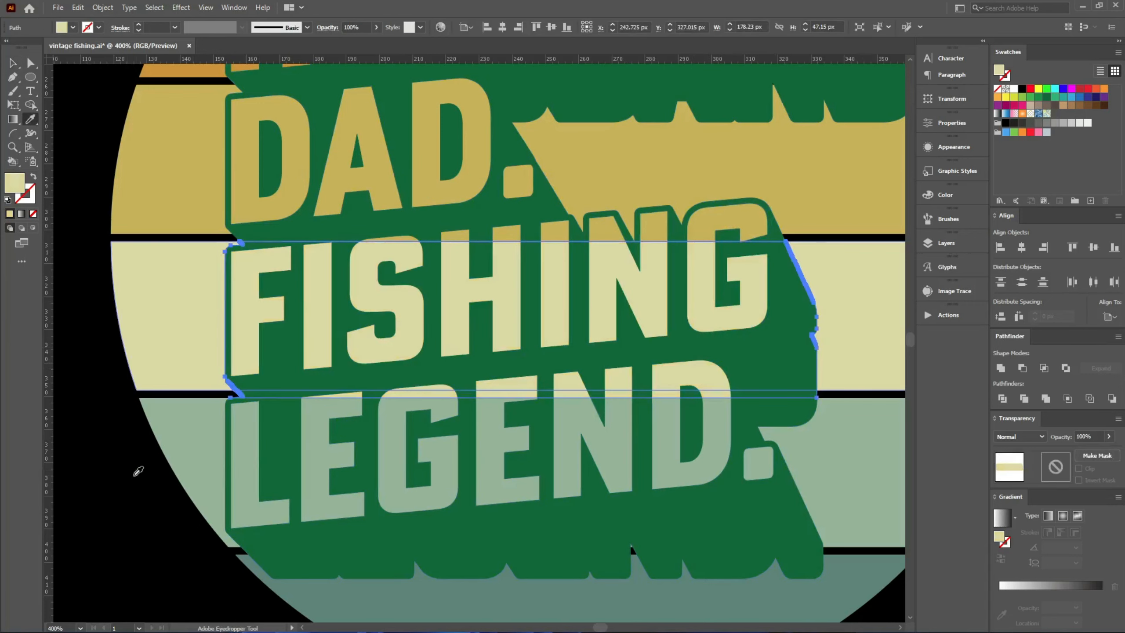
key("v")
left_click(126, 476)
- Examine the stripe transitions inside the FISHING and LEGEND letters and the remaining black gaps around them
scroll(127, 464, "right", 1)
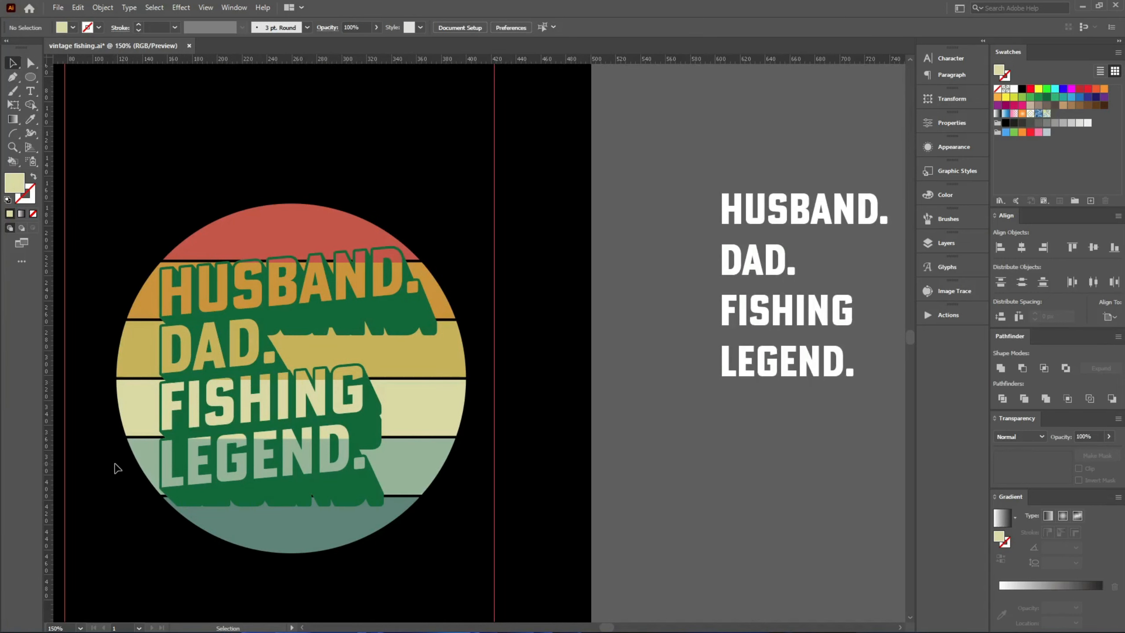
scroll(259, 311, "up", 1, "alt")
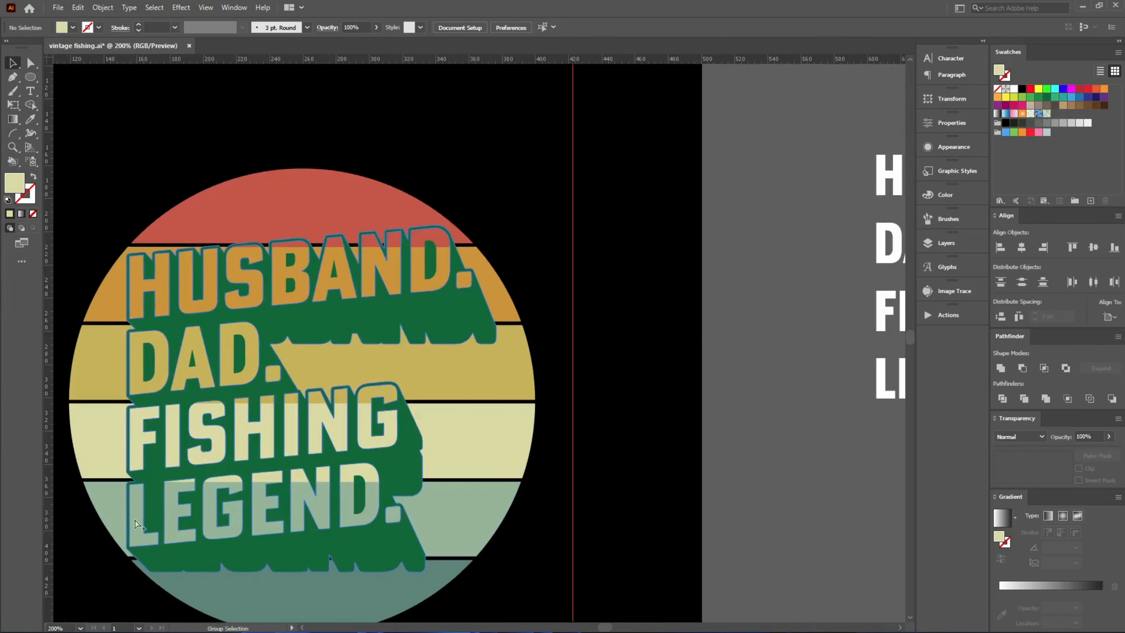
scroll(123, 519, "up", 3, "alt")
scroll(67, 516, "down", 2, "alt")
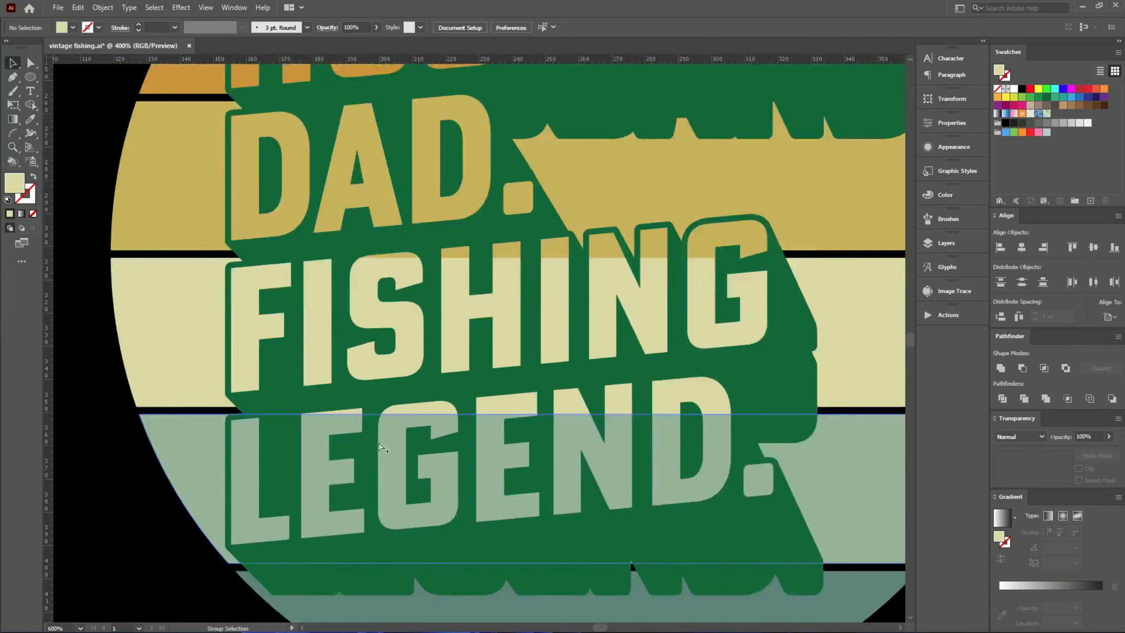
scroll(563, 487, "up", 1, "alt")
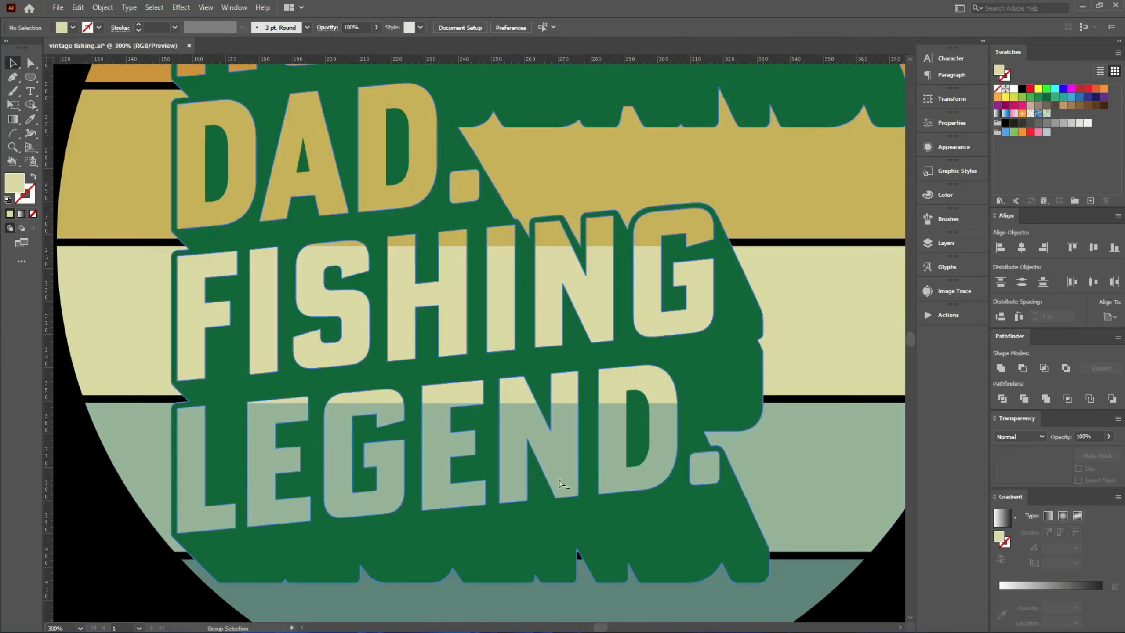
left_click_drag(644, 478, 672, 439)
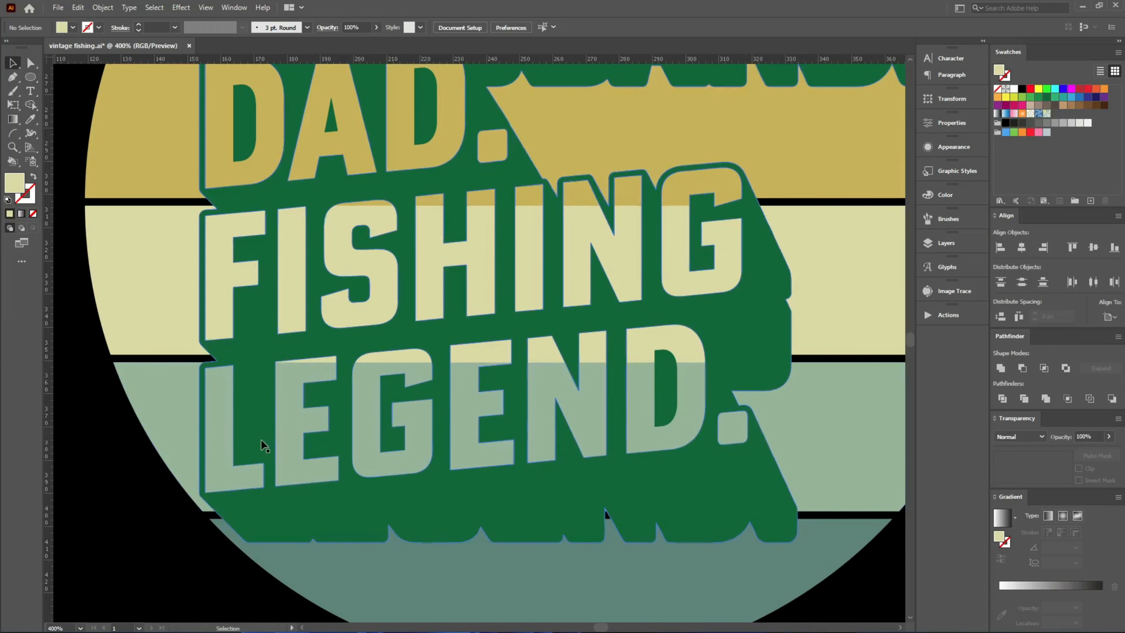
scroll(265, 445, "up", 3)
scroll(214, 470, "down", 2)
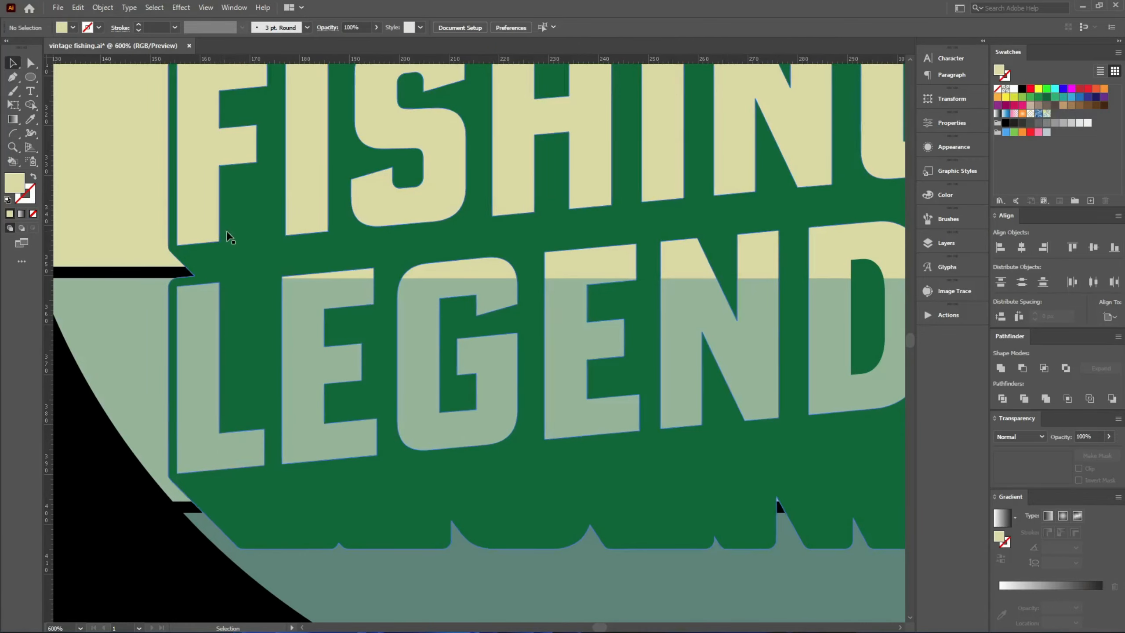
- Cut the dark green lettering group away from the striped sun
scroll(230, 237, "down", 2)
left_click(271, 192)
scroll(234, 402, "down", 3)
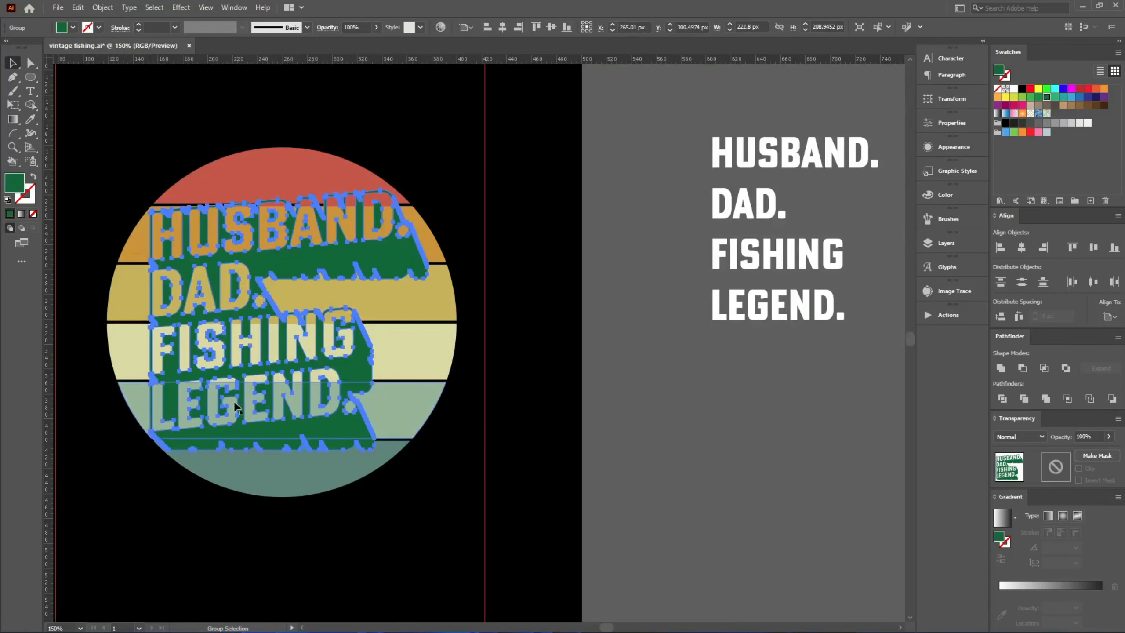
key("ctrl+equal")
key("ctrl+equal")
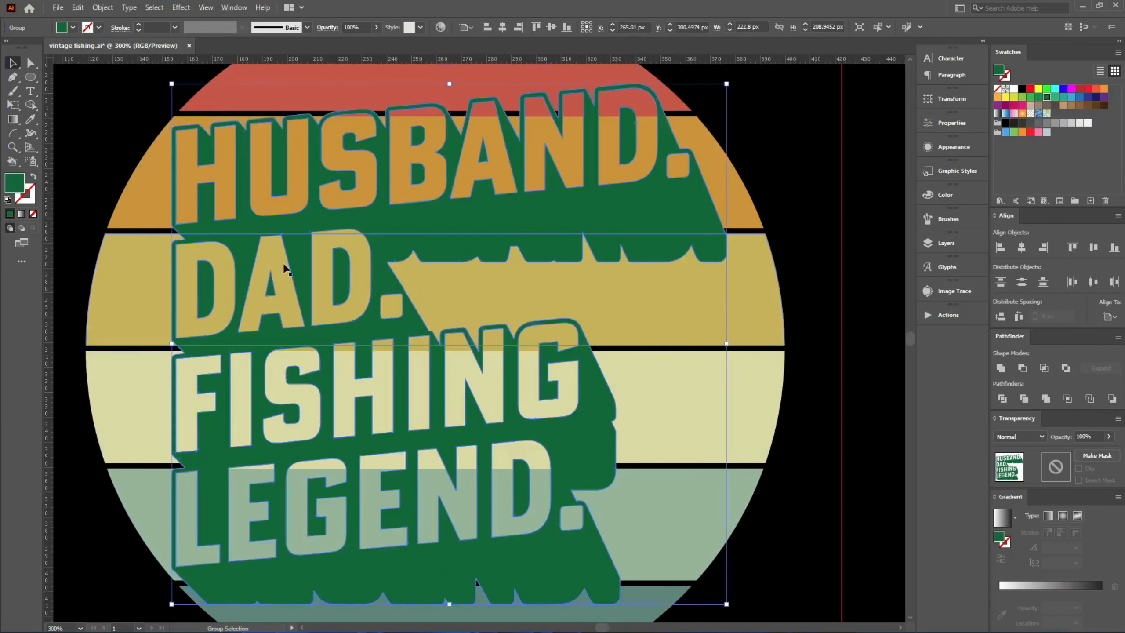
key("Delete")
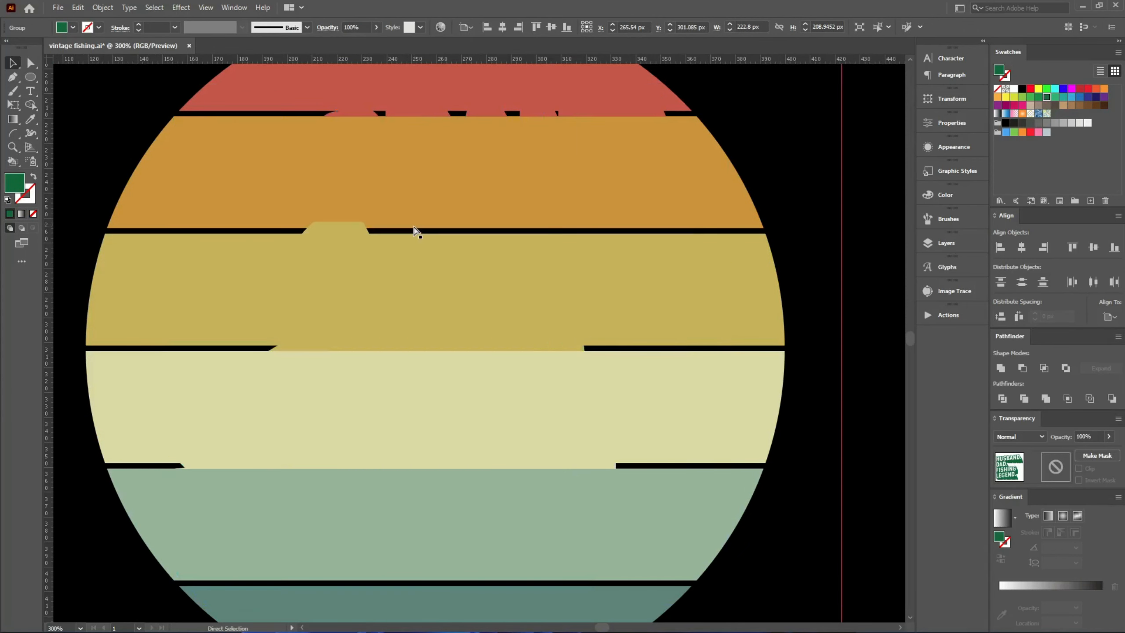
key("ctrl+1")
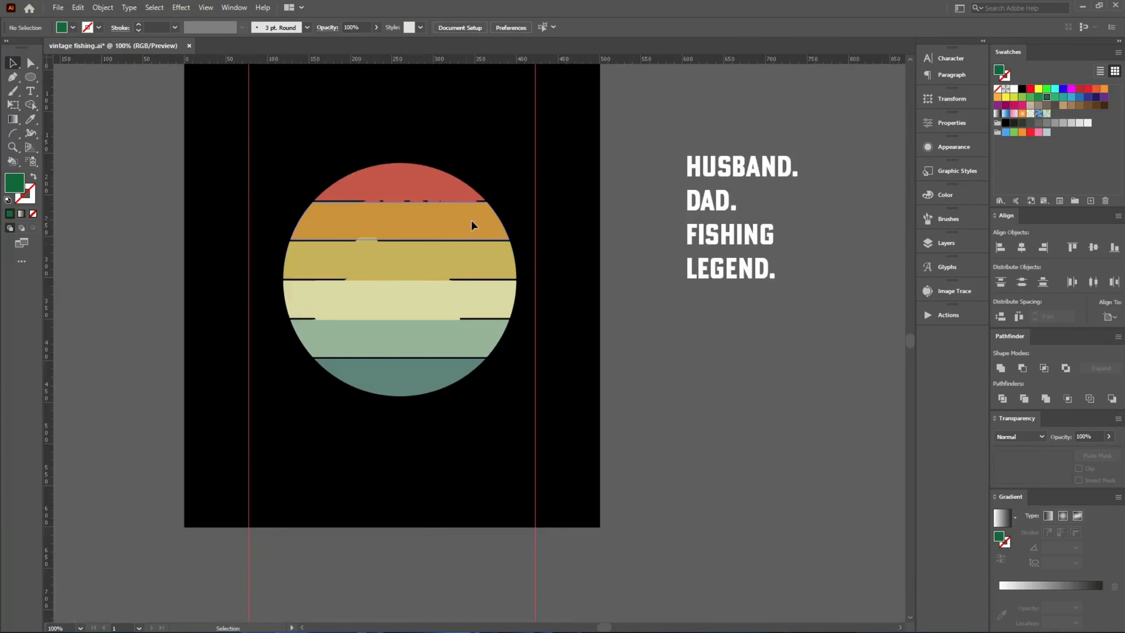
- Group all the sun's stripes together with the color patches over the gaps
left_click_drag(472, 226, 691, 301)
key("ctrl+z")
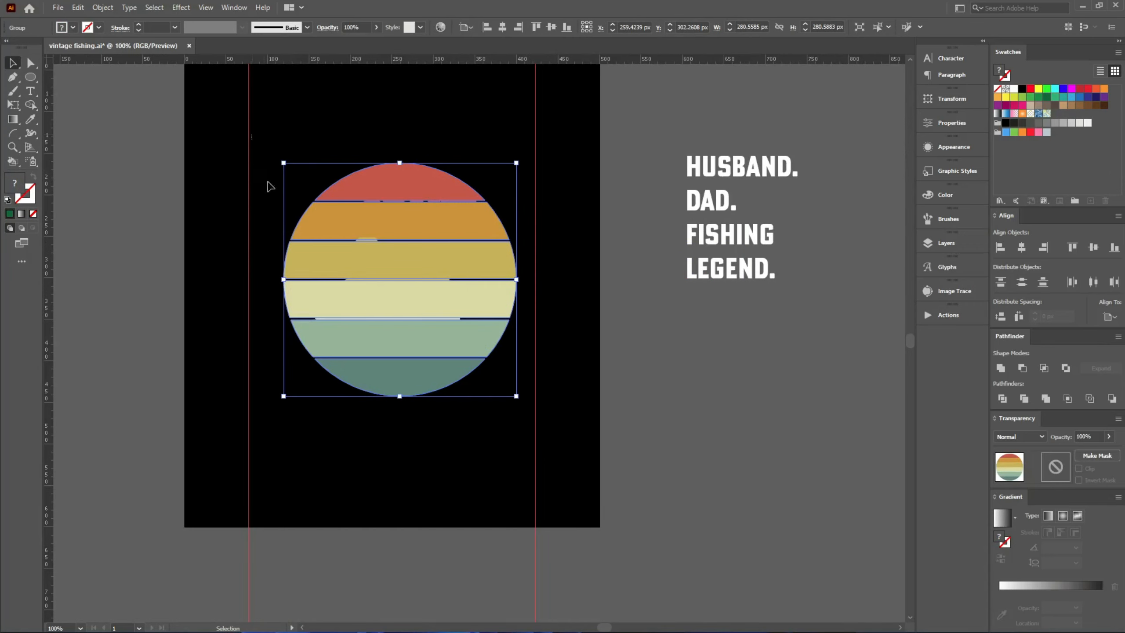
left_click_drag(251, 134, 544, 470)
key("ctrl+g")
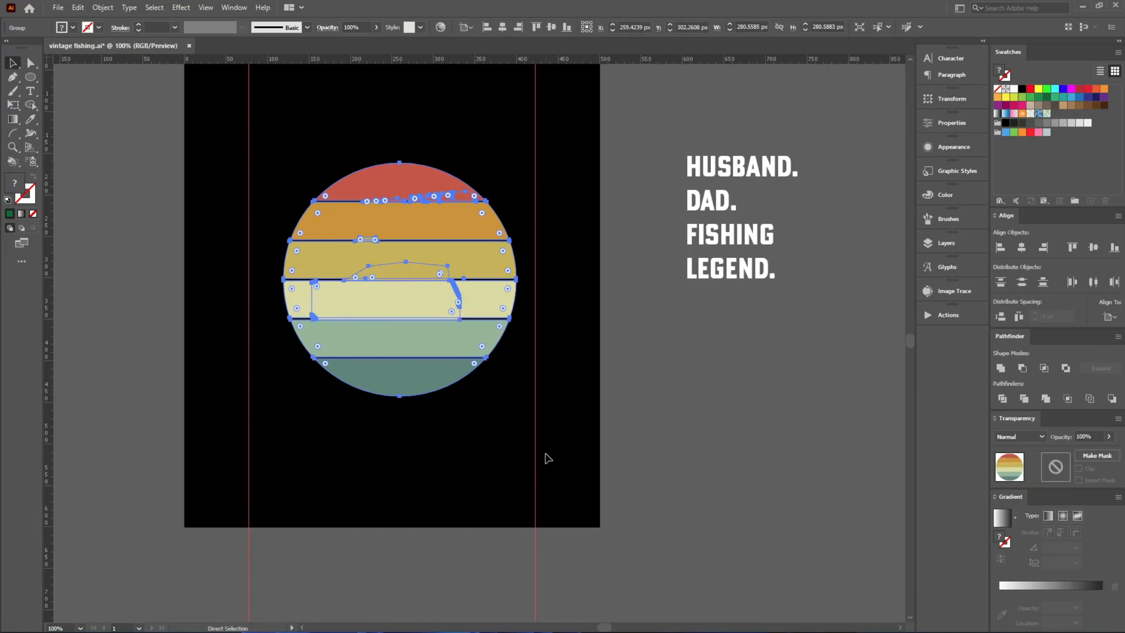
left_click(547, 458)
left_click_drag(644, 515, 376, 299)
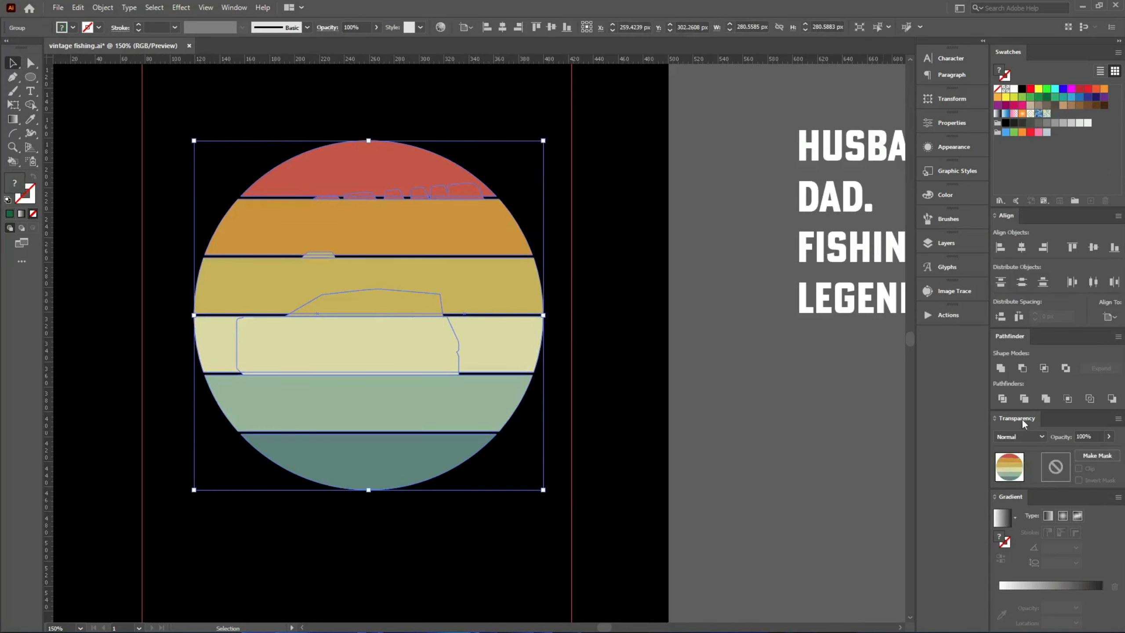
- Add an opacity mask with Clip off to the sun group and paste the lettering in place inside the mask
left_click(1093, 456)
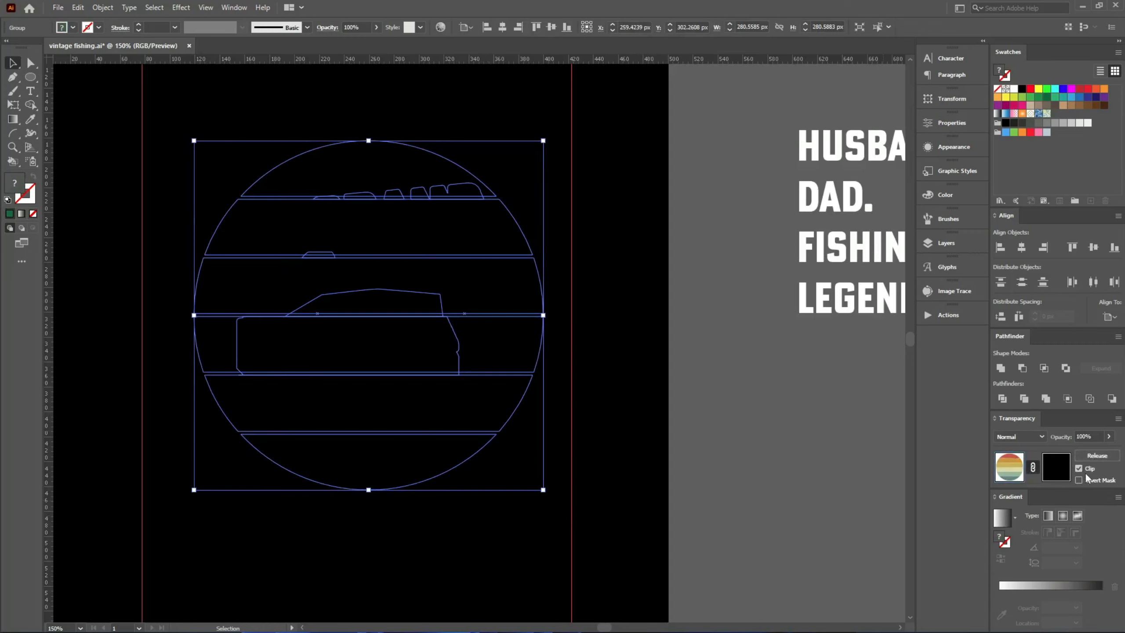
left_click(1079, 468)
left_click(1056, 469)
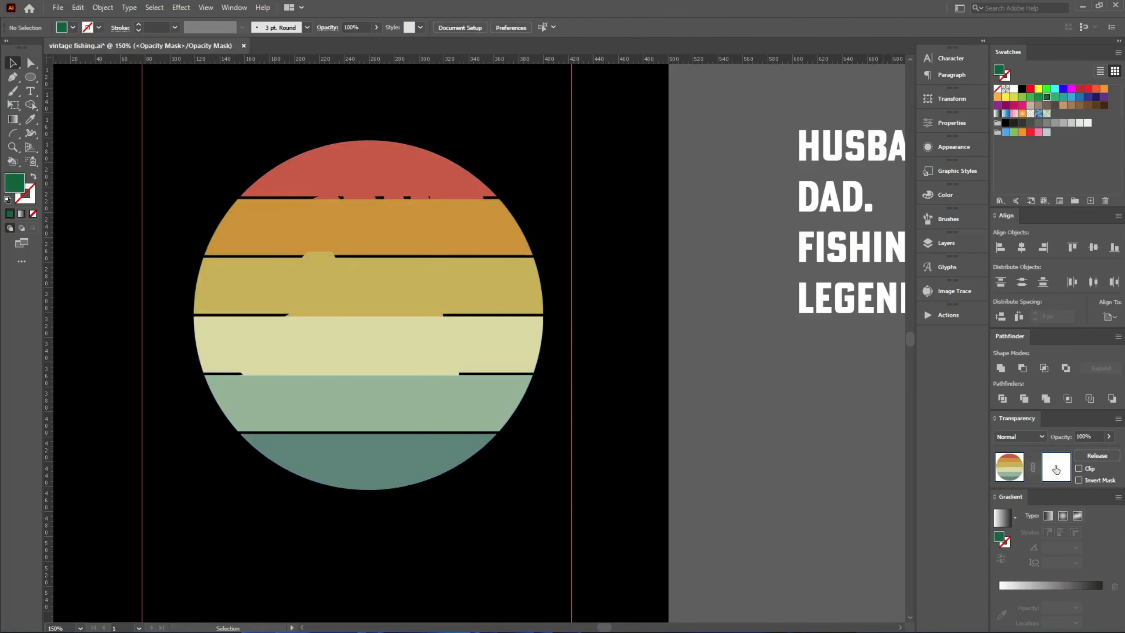
key("ctrl+f")
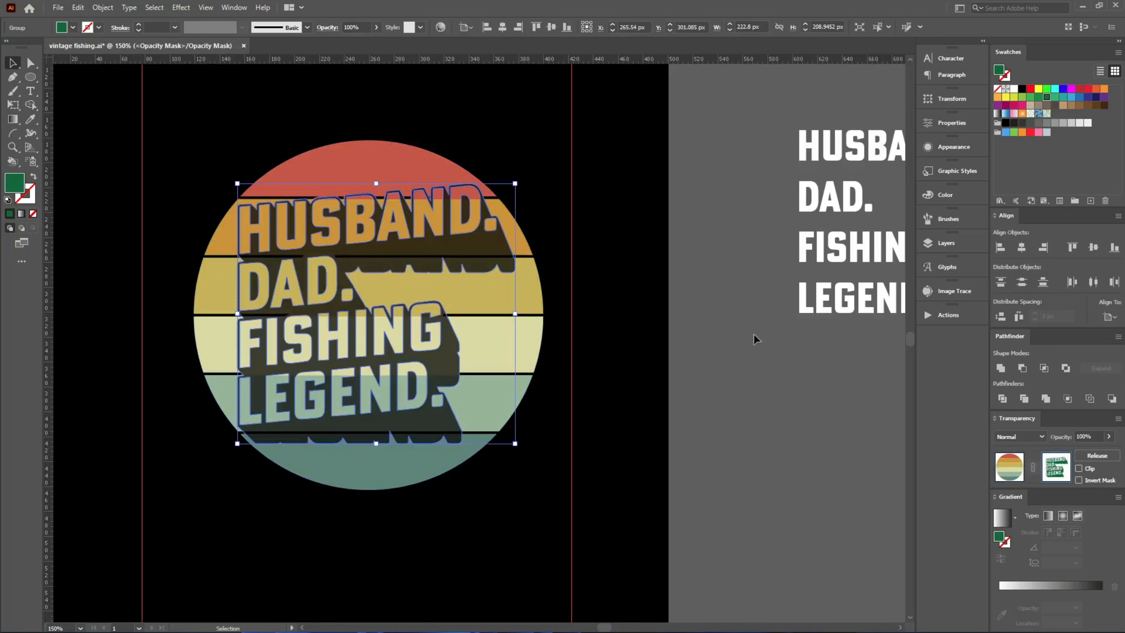
- Fill the lettering in the mask with black and return to editing the artwork
left_click(1022, 89)
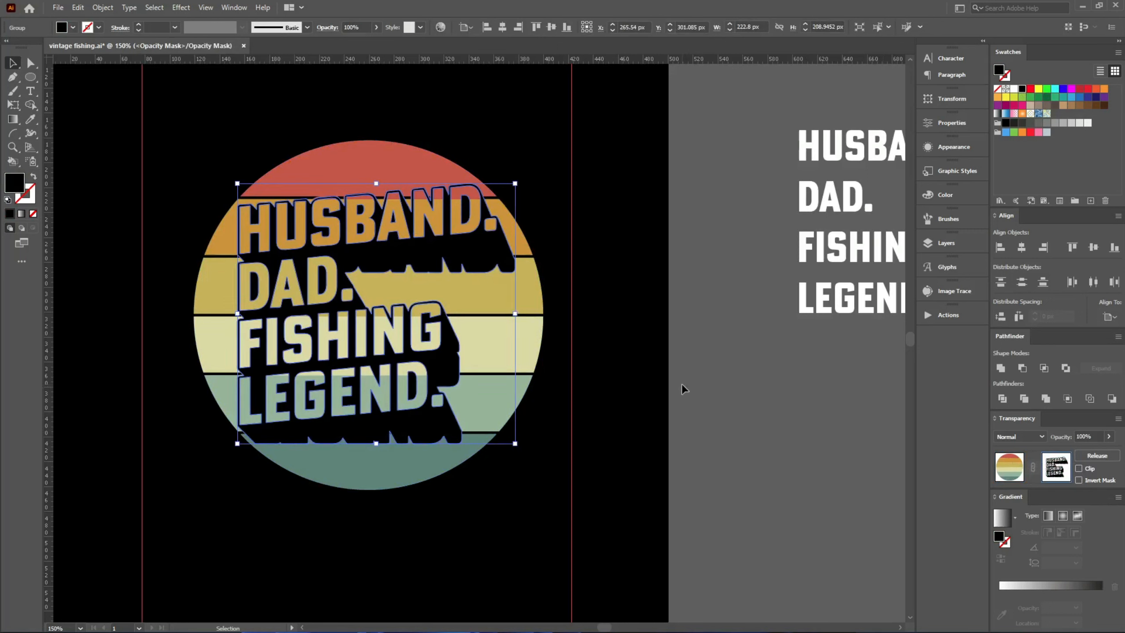
left_click(743, 417)
left_click(1010, 466)
left_click(725, 477)
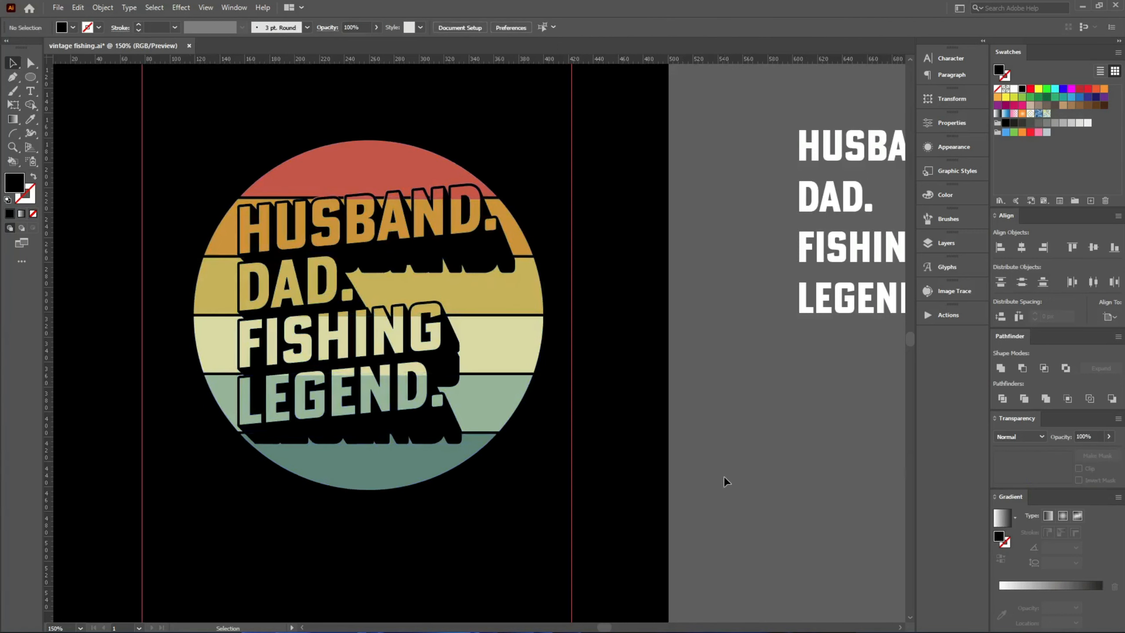
- Examine the cut-out lettering and the edges of the stripe patches around HUSBAND and FISHING
scroll(403, 455, "down", 3)
scroll(403, 374, "up", 1)
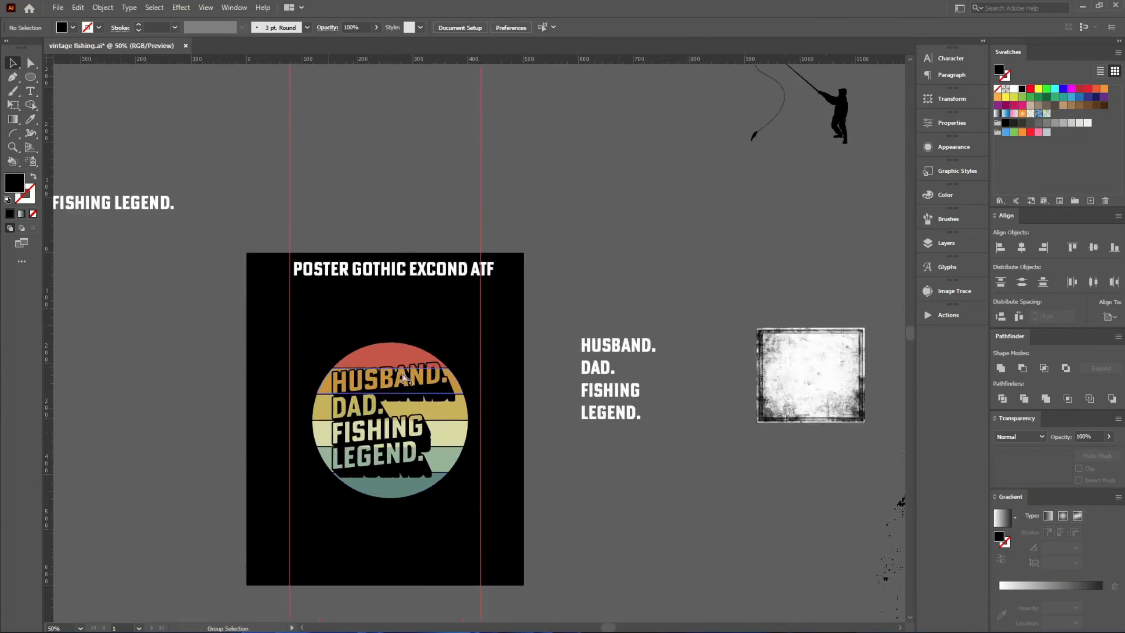
scroll(403, 376, "up", 10)
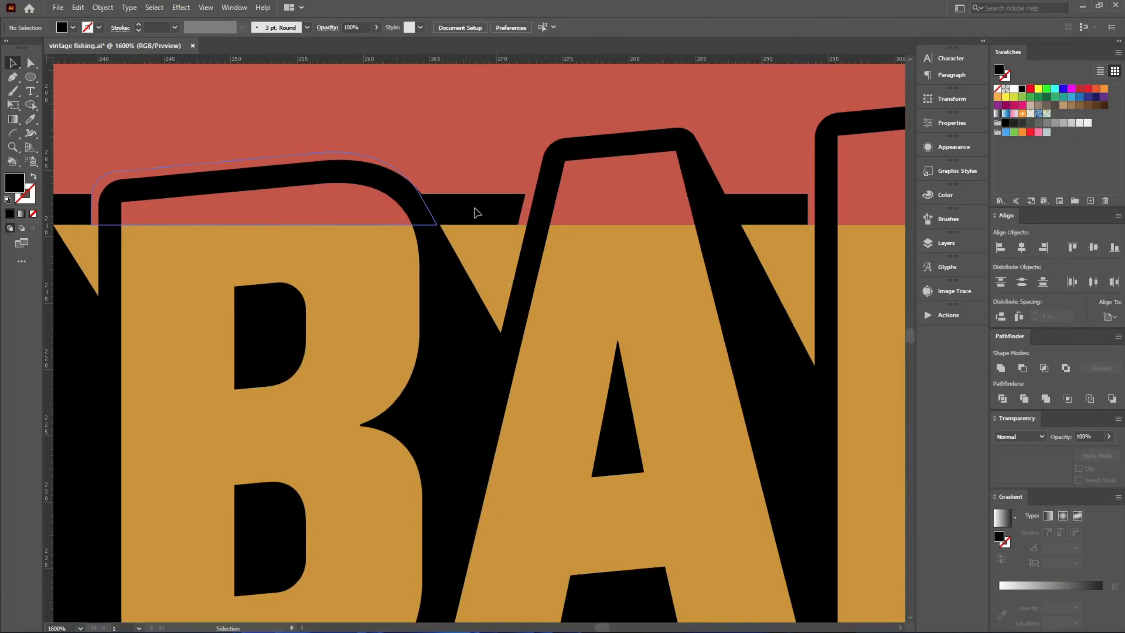
scroll(435, 210, "down", 3)
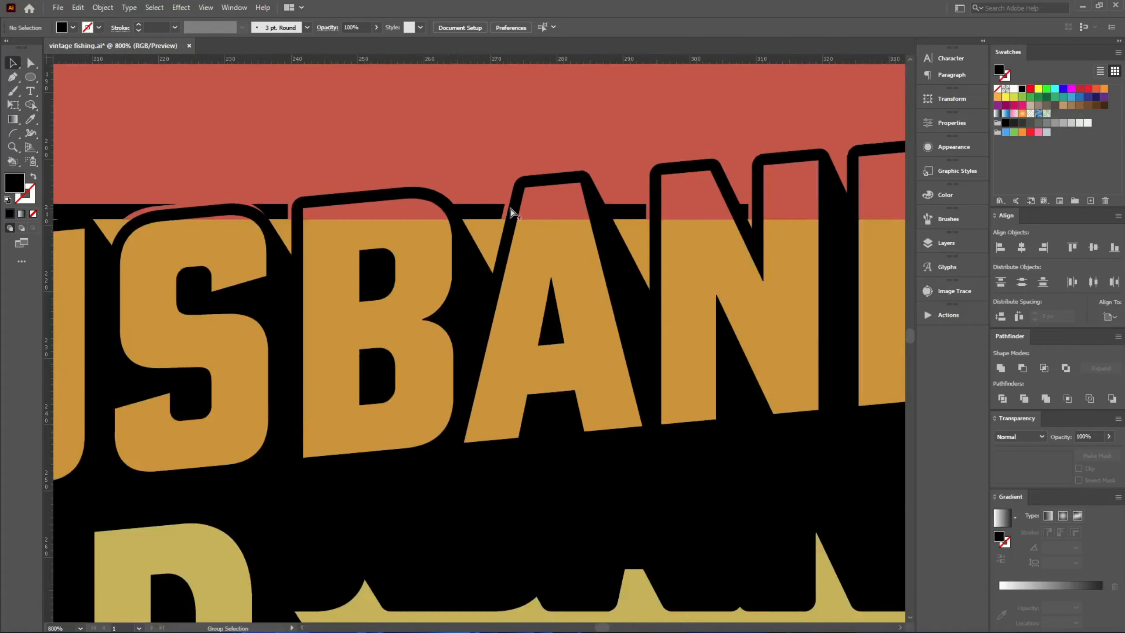
key("v")
scroll(487, 370, "down", 2)
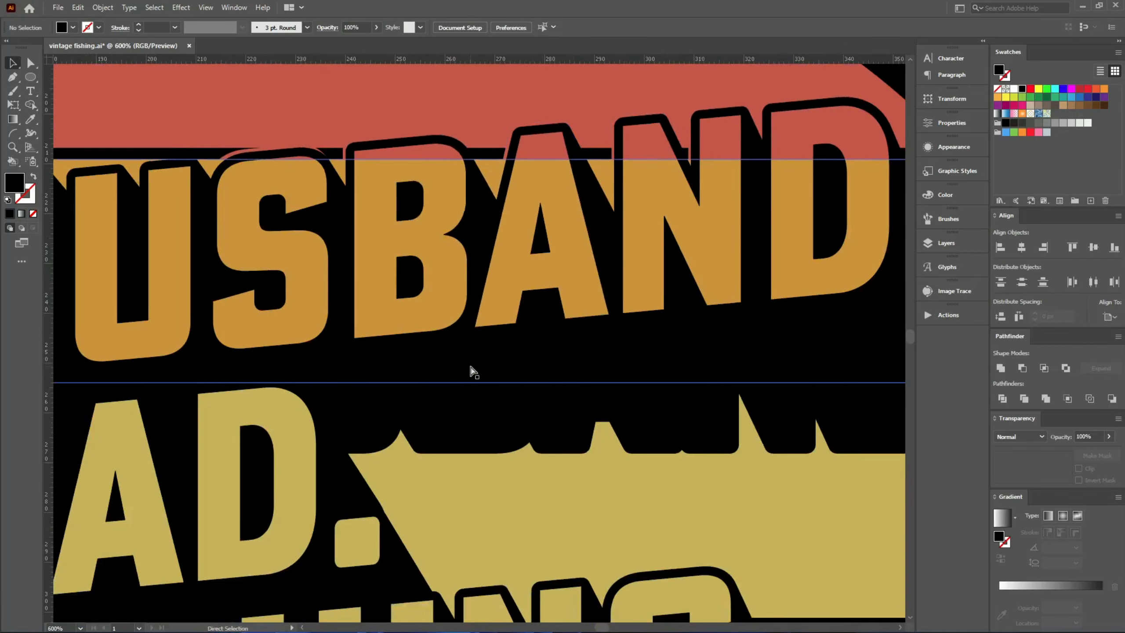
scroll(472, 372, "down", 4)
scroll(472, 371, "down", 1)
scroll(402, 382, "up", 6)
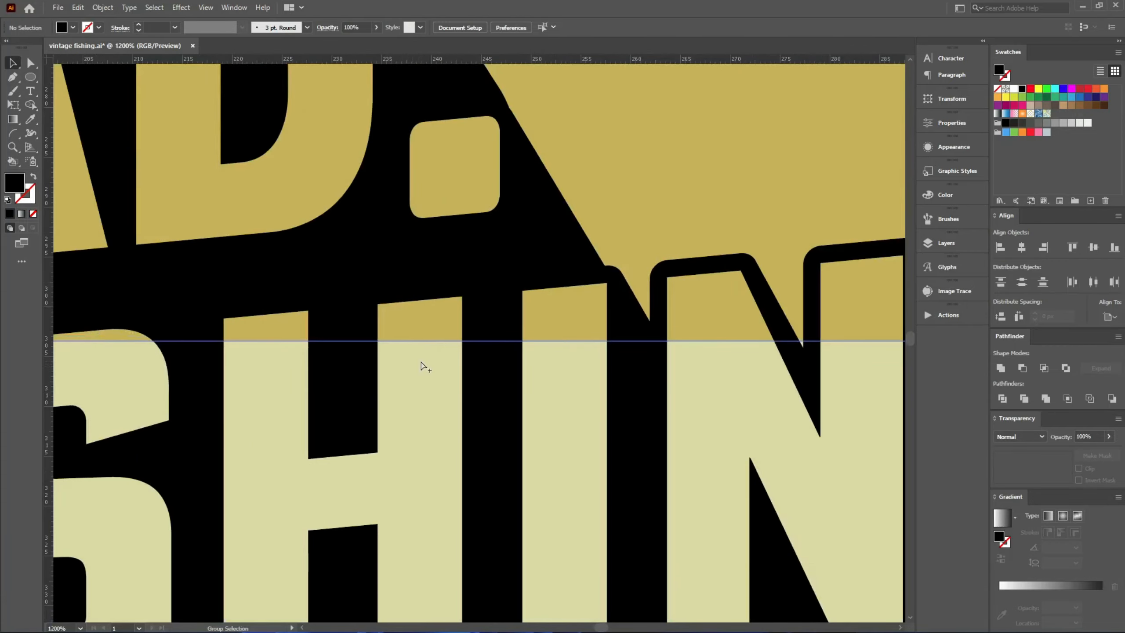
scroll(421, 366, "down", 4)
scroll(459, 238, "up", 6)
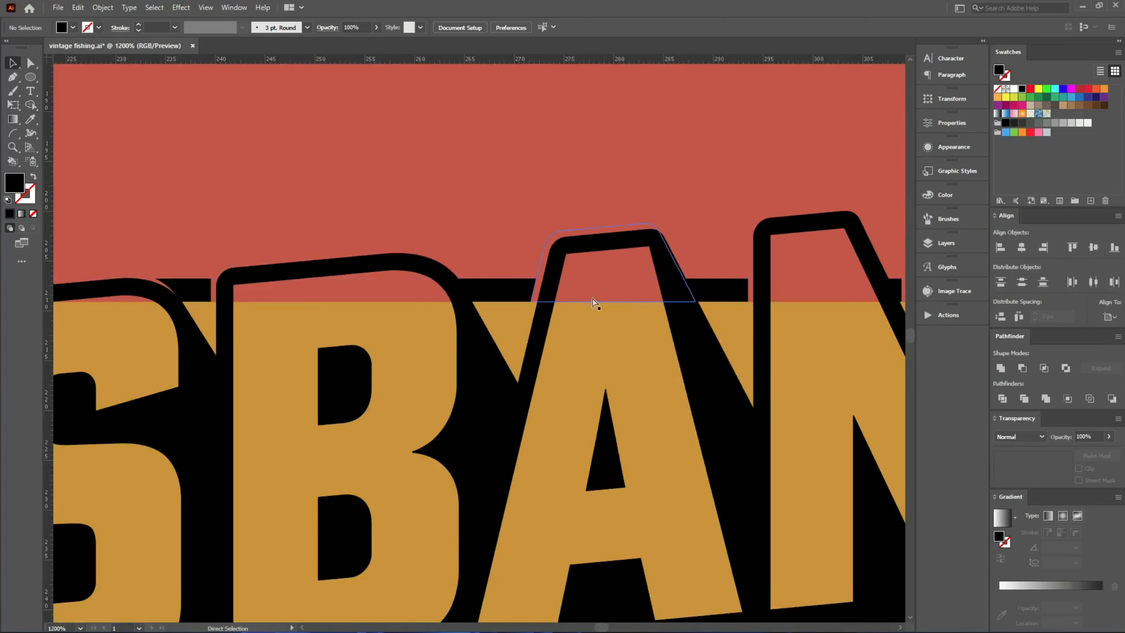
scroll(596, 304, "down", 5)
key("v")
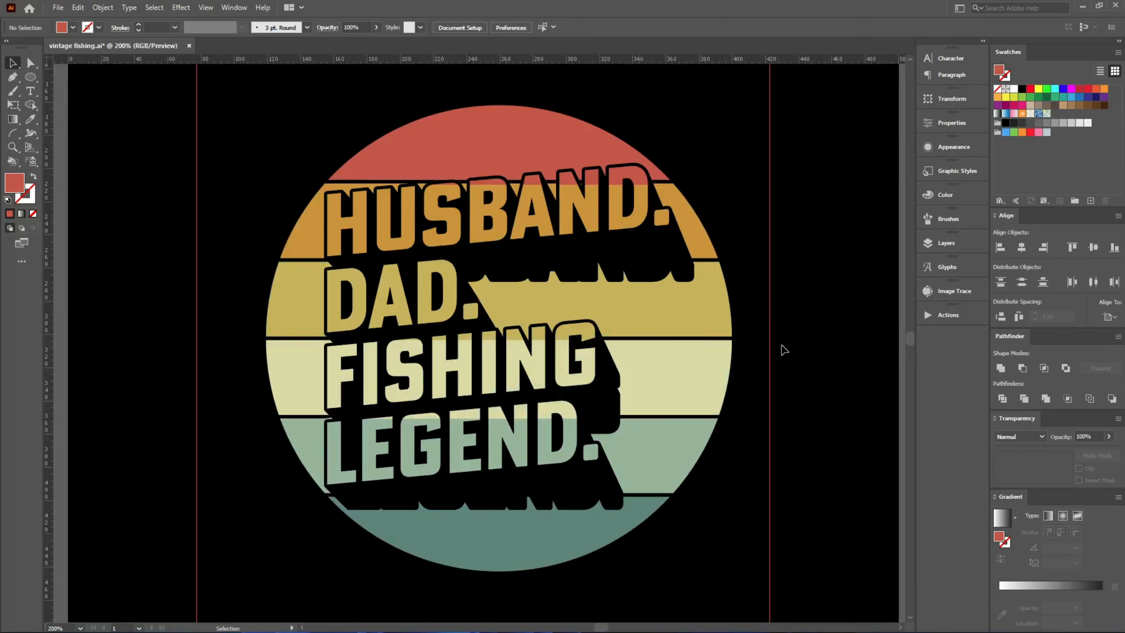
scroll(593, 307, "down", 2)
scroll(548, 294, "up", 4)
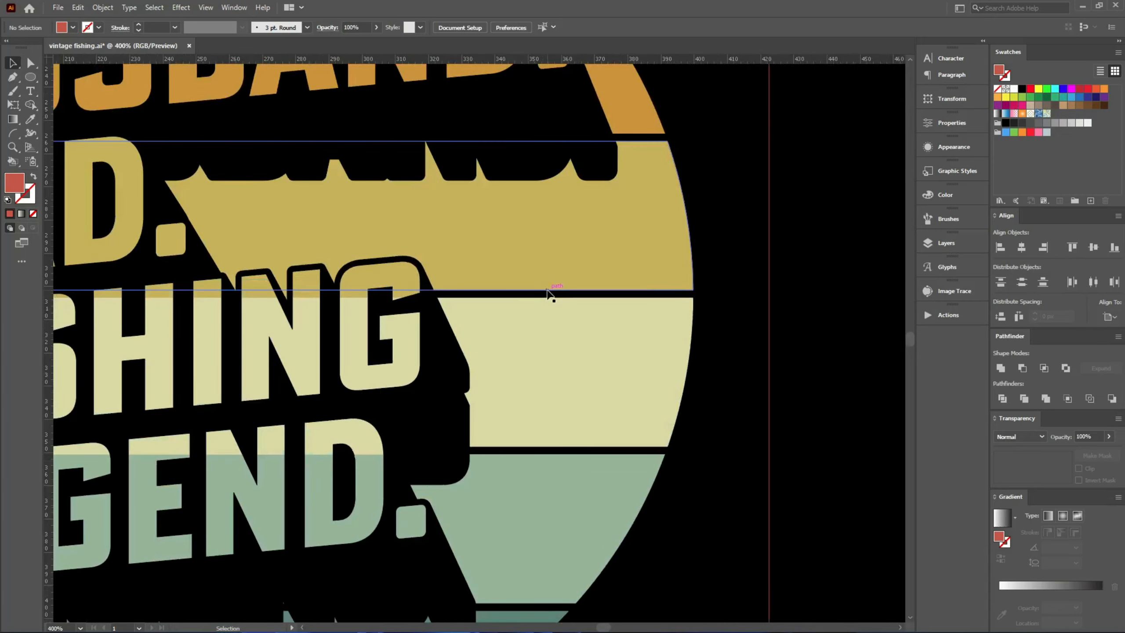
- Move the fisherman silhouette onto the sun at about X 280.5, Y 272.9 px, with the figure at the right of FISHING
scroll(444, 292, "down", 6)
scroll(667, 180, "up", 3)
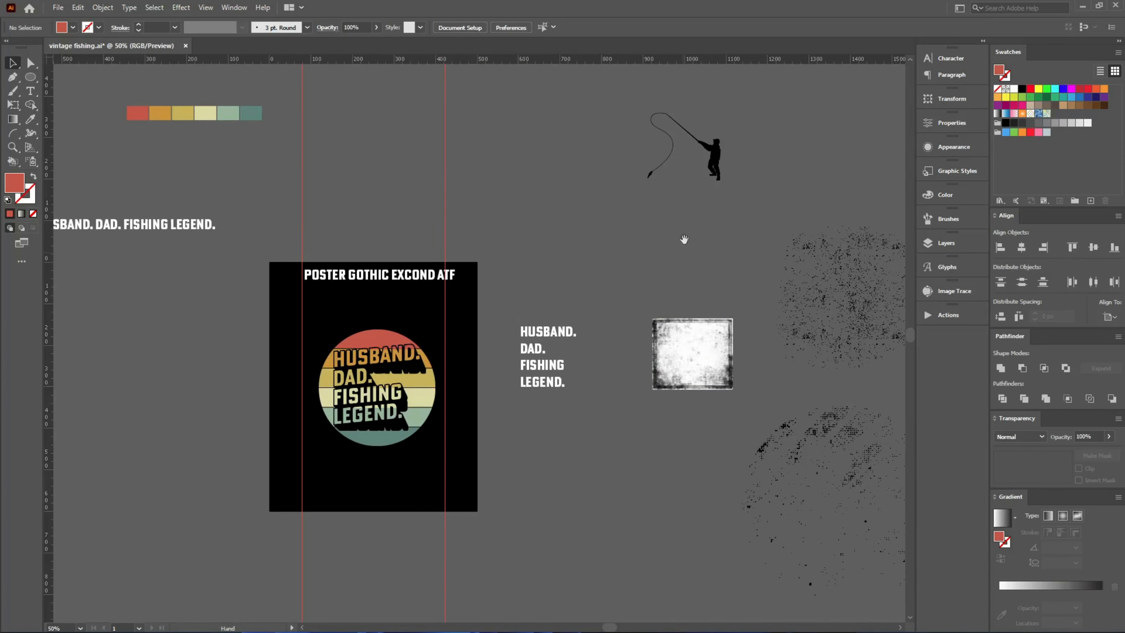
left_click_drag(713, 133, 412, 400)
scroll(411, 395, "up", 4)
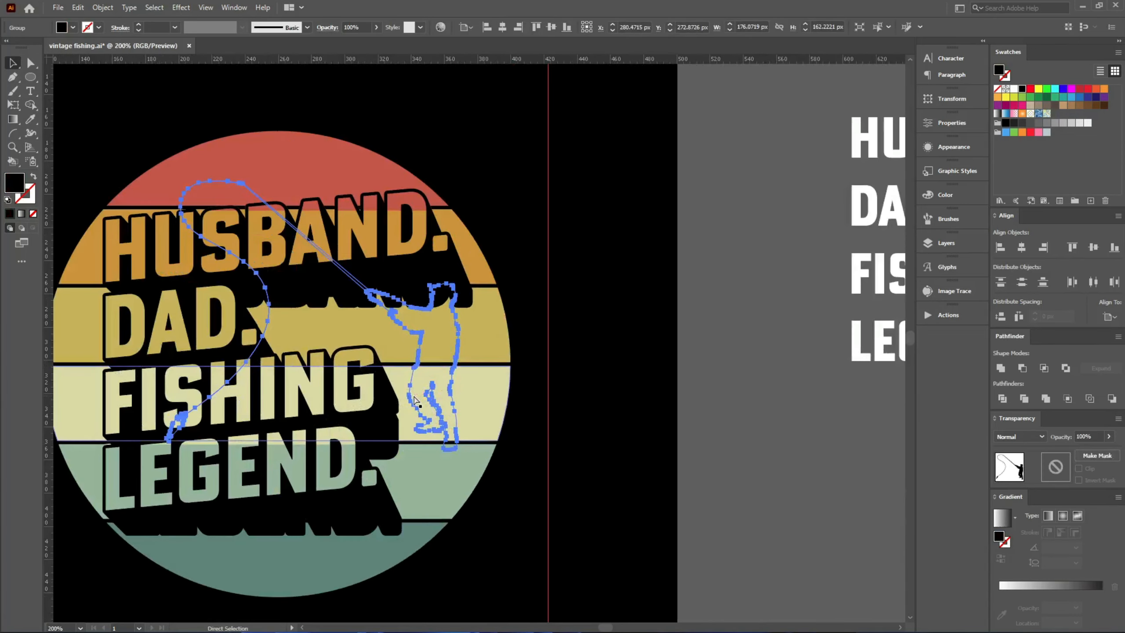
- Cut the fisherman silhouette and paste it in place inside the sun group's opacity mask
key("ctrl+x")
left_click(439, 351)
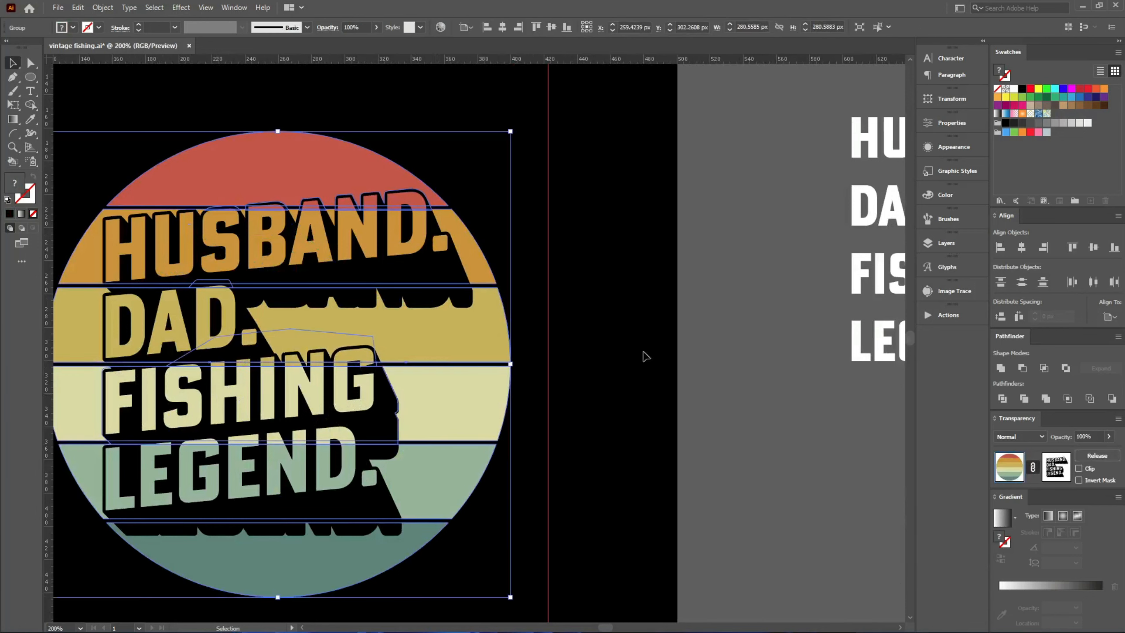
left_click(1052, 472)
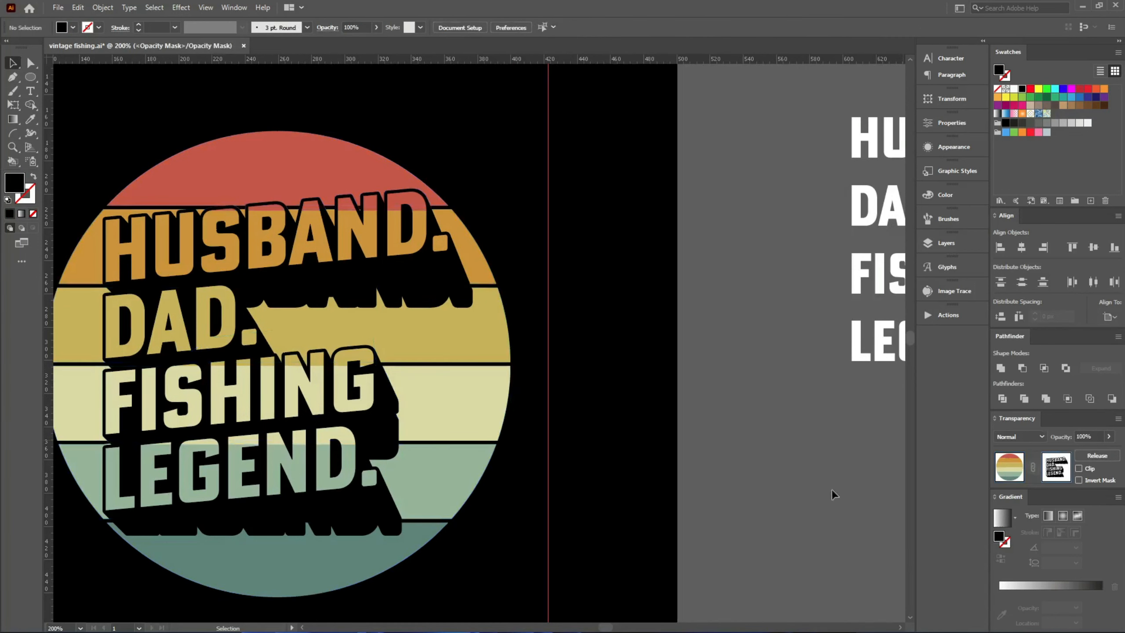
key("ctrl+f")
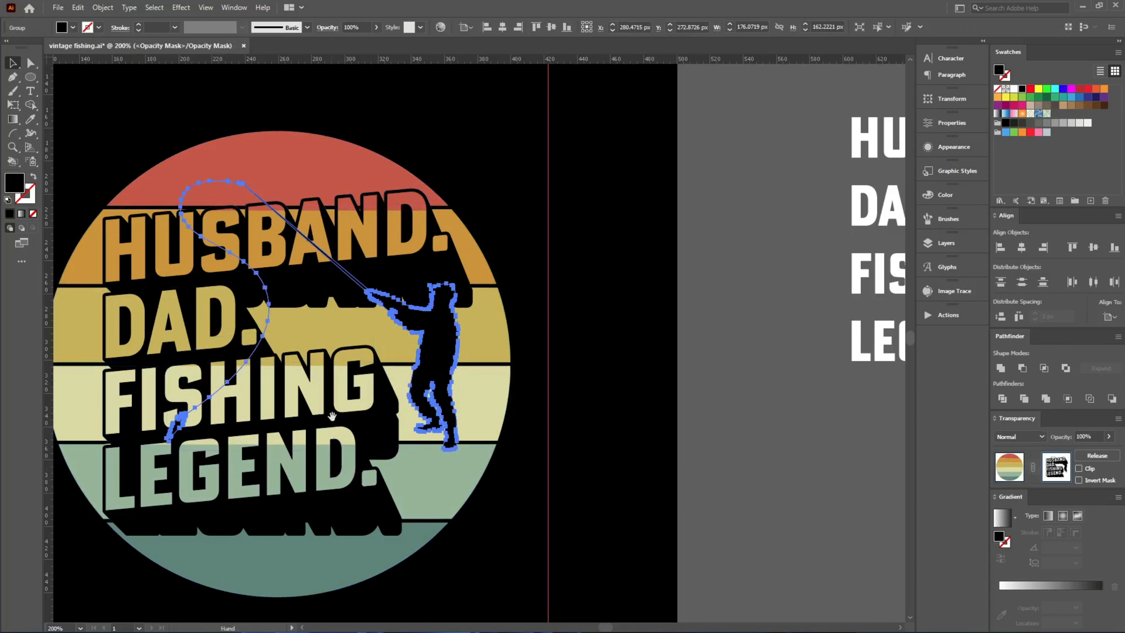
- Enlarge the silhouette in the mask to about 213.3 × 196.5 px and position it at about X 265.5, Y 293.8 px
left_click_drag(336, 411, 433, 378)
left_click_drag(536, 319, 542, 367)
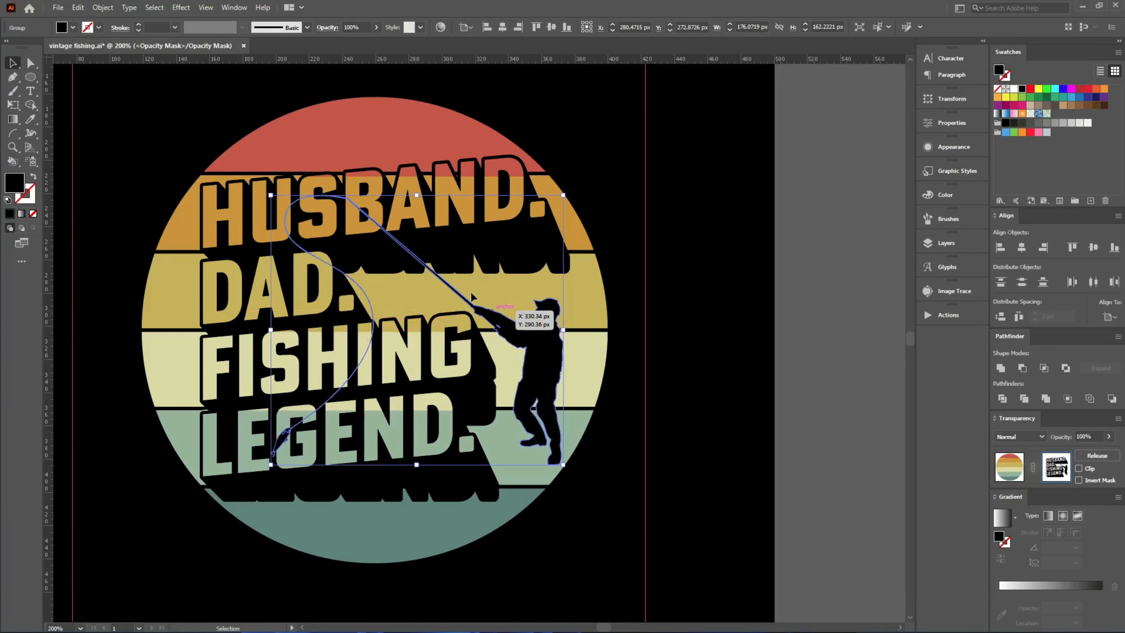
left_click_drag(269, 198, 180, 146)
left_click_drag(542, 330, 541, 344)
left_click(711, 462)
- Erase the fish at the end of the fishing line over the L of LEGEND with the Eraser tool
scroll(211, 453, "up", 3)
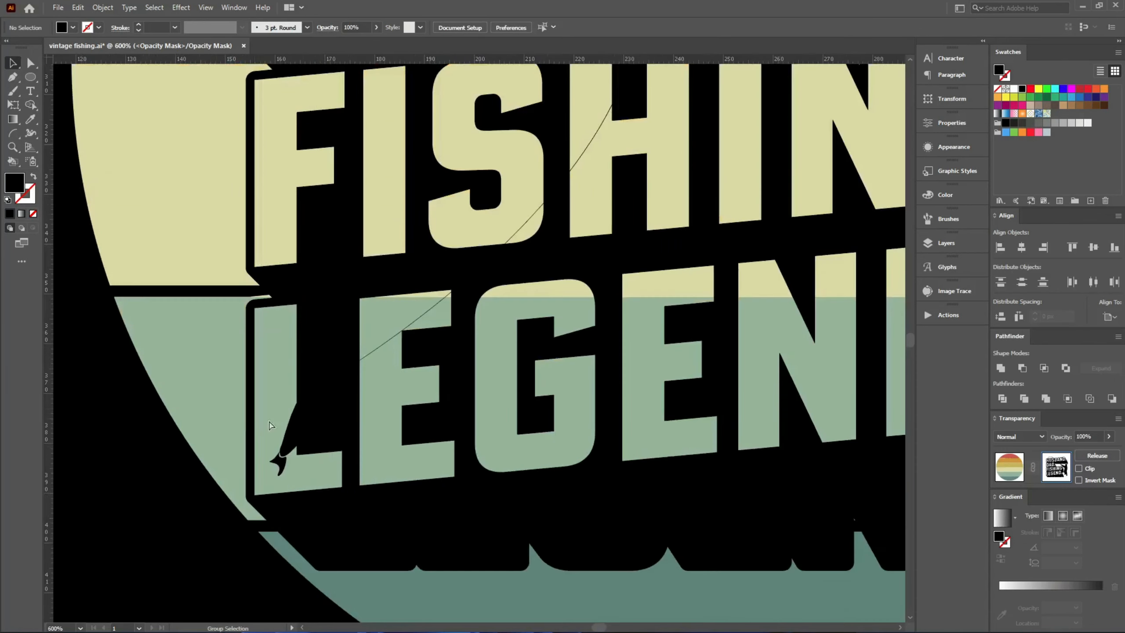
left_click(332, 394)
left_click(78, 423)
left_click(295, 411)
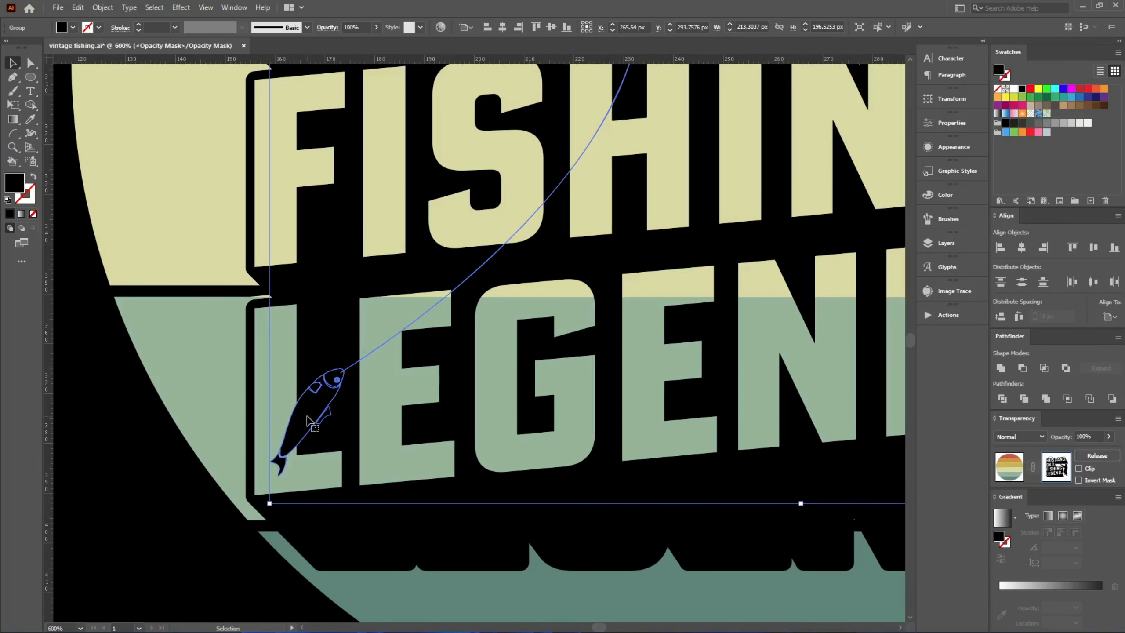
key("shift+e")
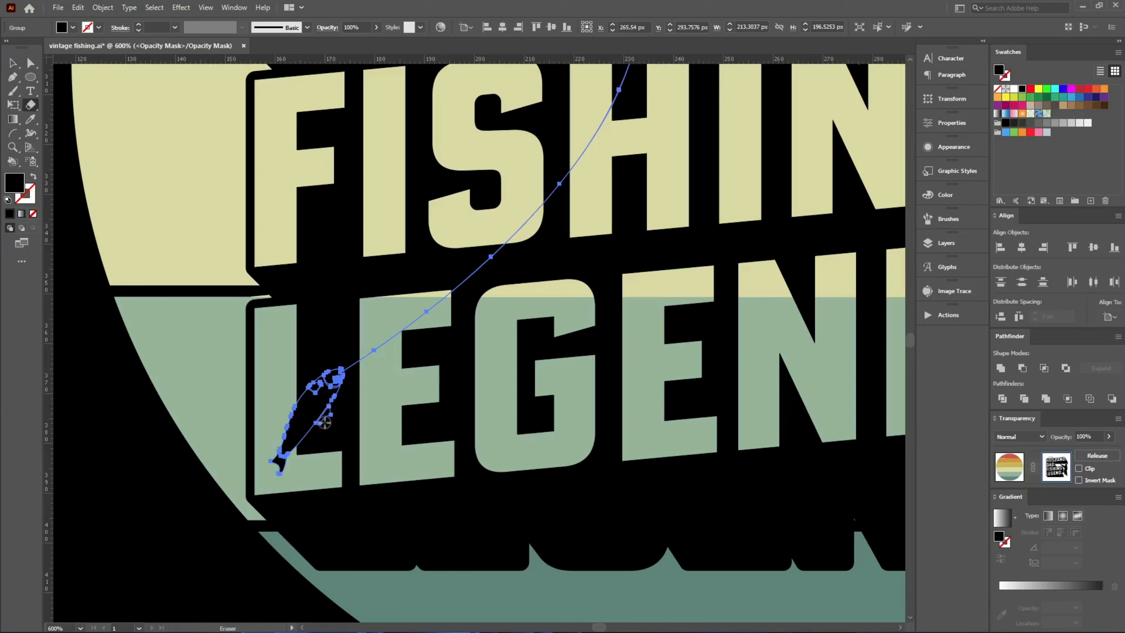
mouse_move(334, 369)
left_mouse_down()
mouse_move(283, 463)
mouse_move(314, 381)
mouse_move(311, 408)
left_mouse_up()
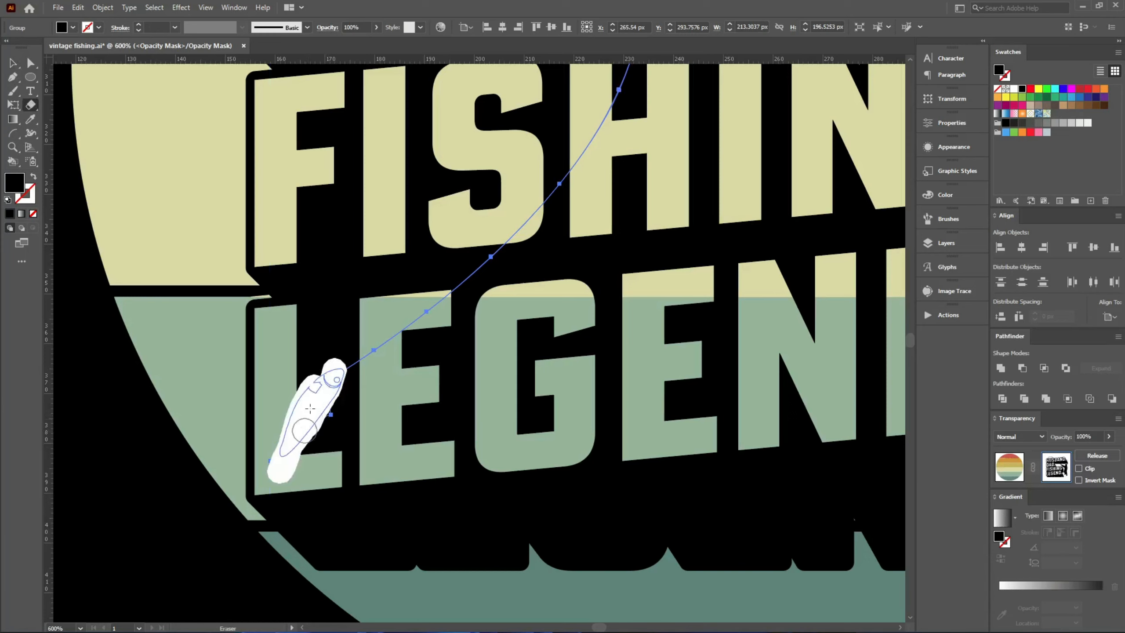
mouse_move(268, 460)
left_mouse_down()
mouse_move(320, 391)
mouse_move(319, 464)
mouse_move(323, 362)
left_mouse_up()
key("v")
scroll(146, 453, "down", 4)
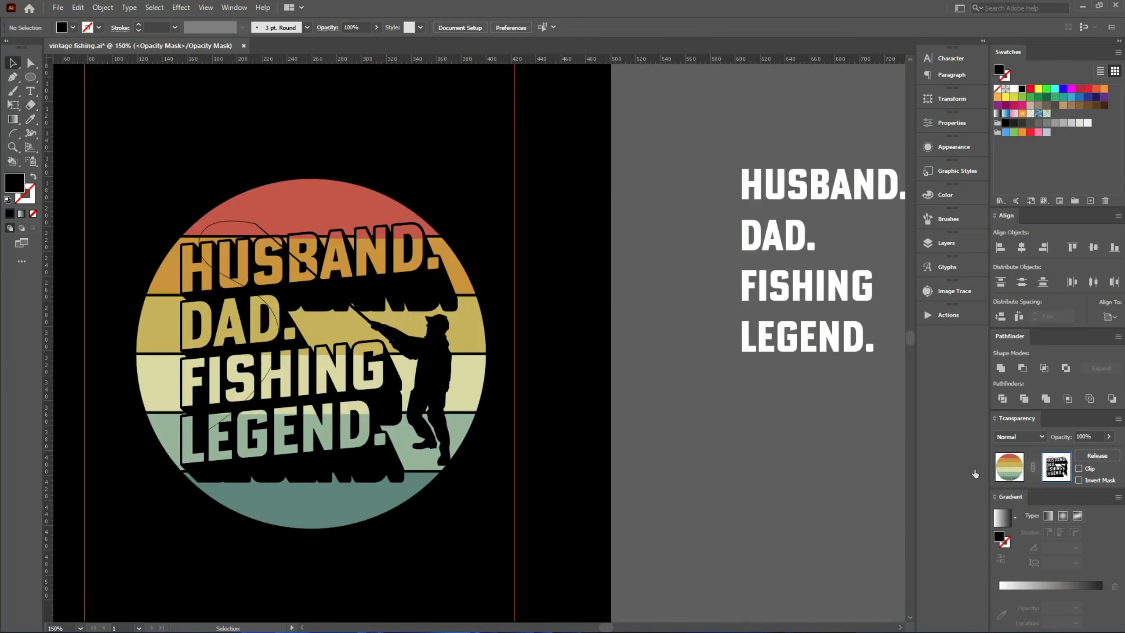
- Leave the opacity mask and return to editing the sun artwork with nothing selected
left_click(1009, 467)
left_click(678, 465)
scroll(592, 481, "down", 1)
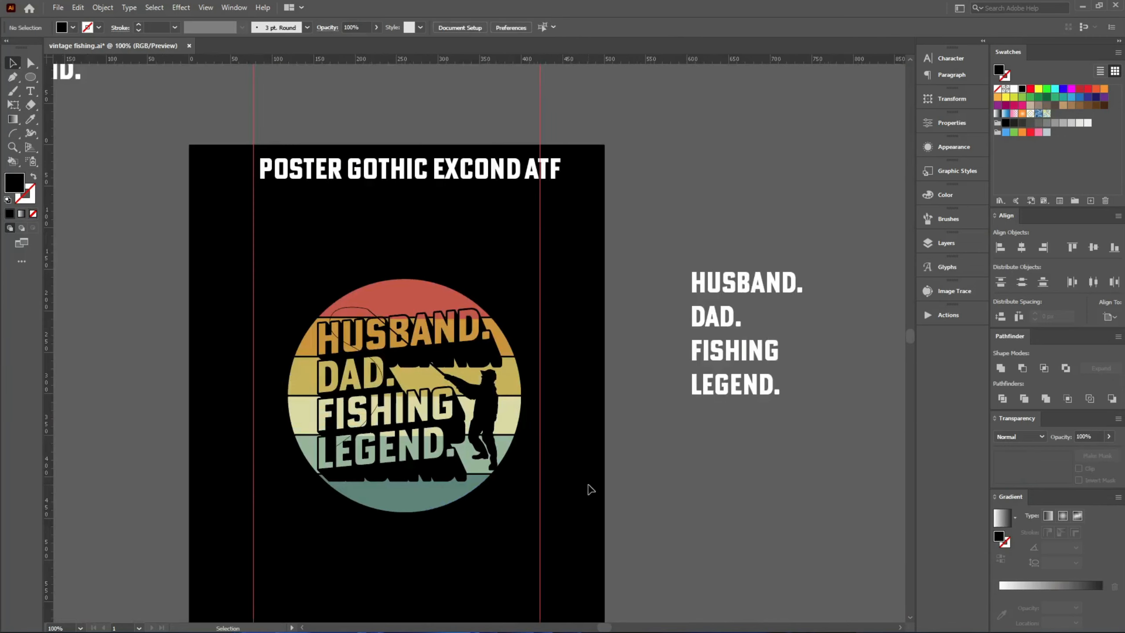
scroll(558, 483, "up", 1)
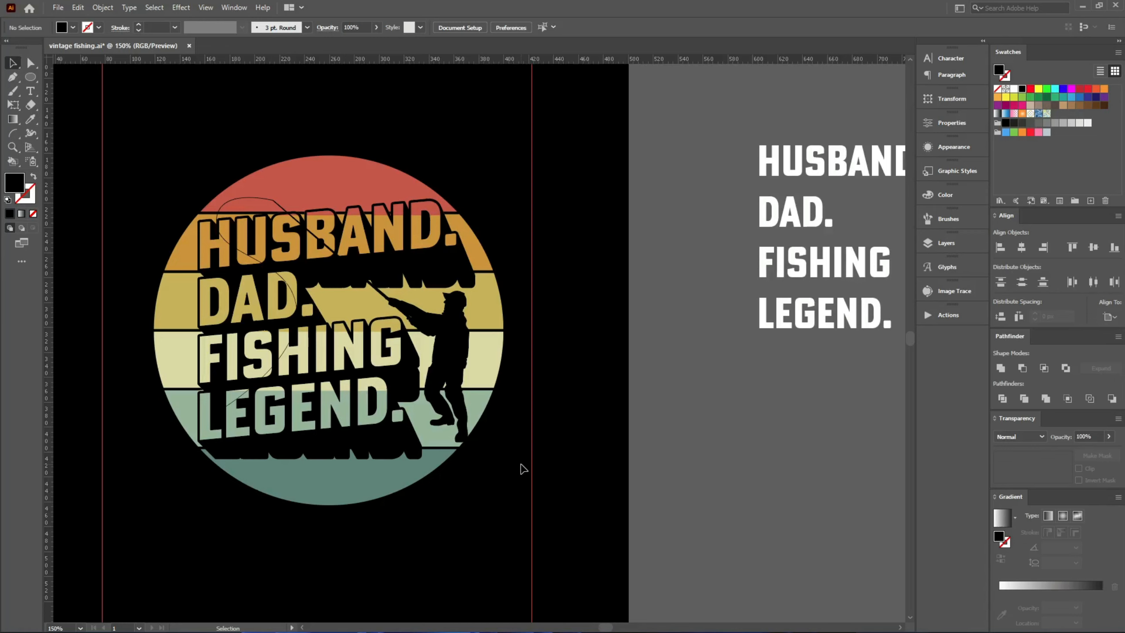
- Move the speckle texture from the pasteboard onto the left part of the sun, at about X 158.2, Y 321.8 px
scroll(523, 469, "down", 5)
left_click_drag(673, 430, 271, 547)
scroll(518, 474, "up", 3)
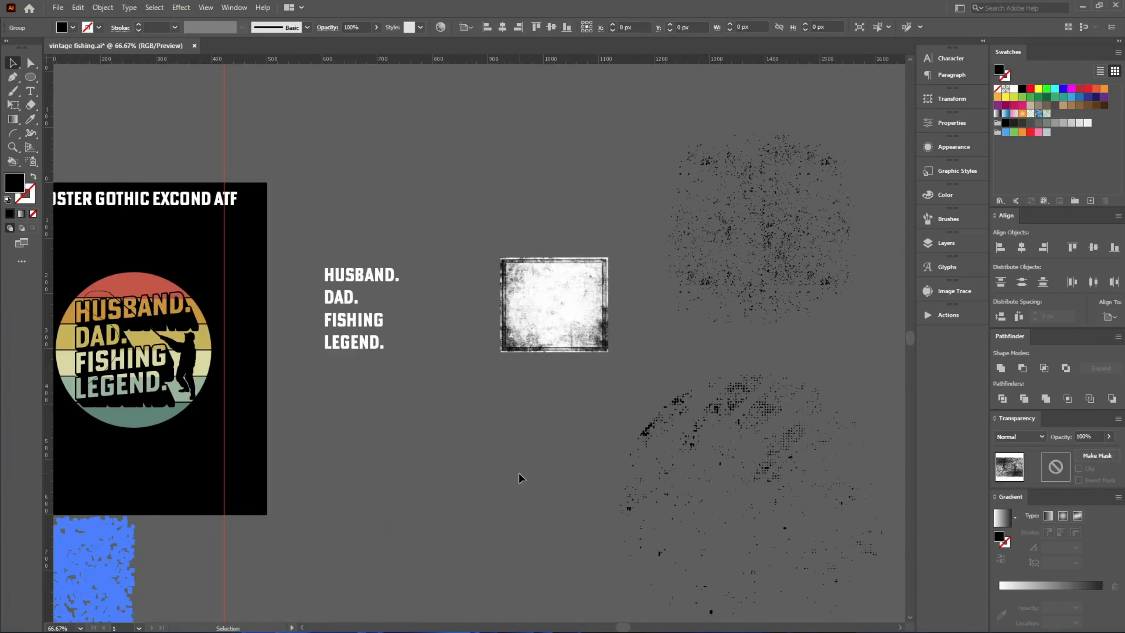
left_click(519, 473)
left_click_drag(808, 196, 121, 330)
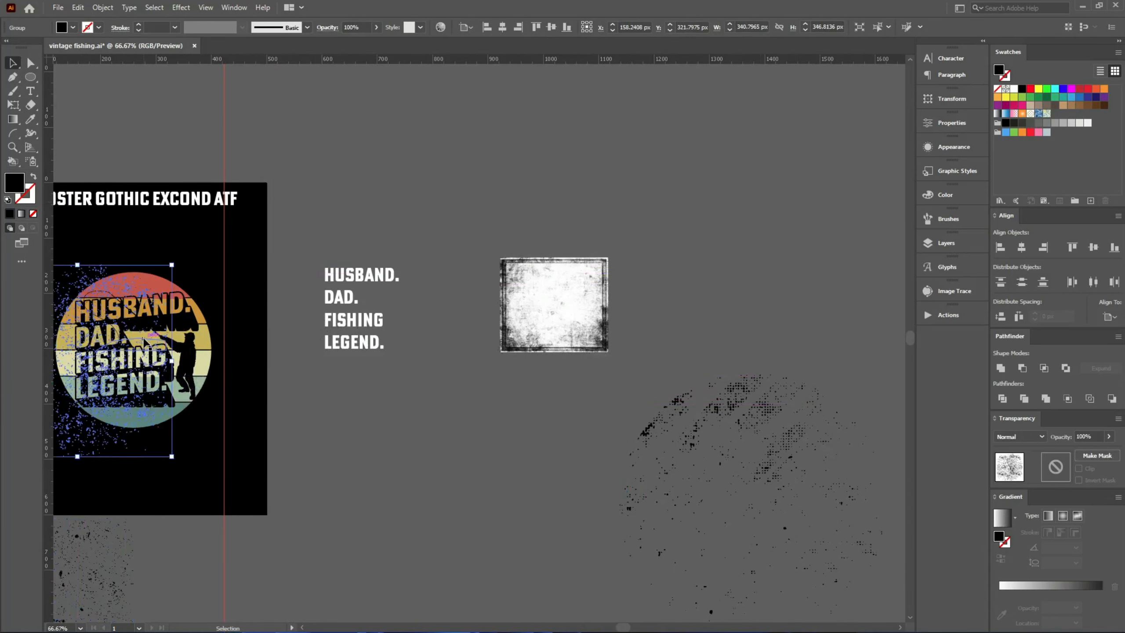
left_click_drag(304, 371, 467, 374)
left_click(465, 403)
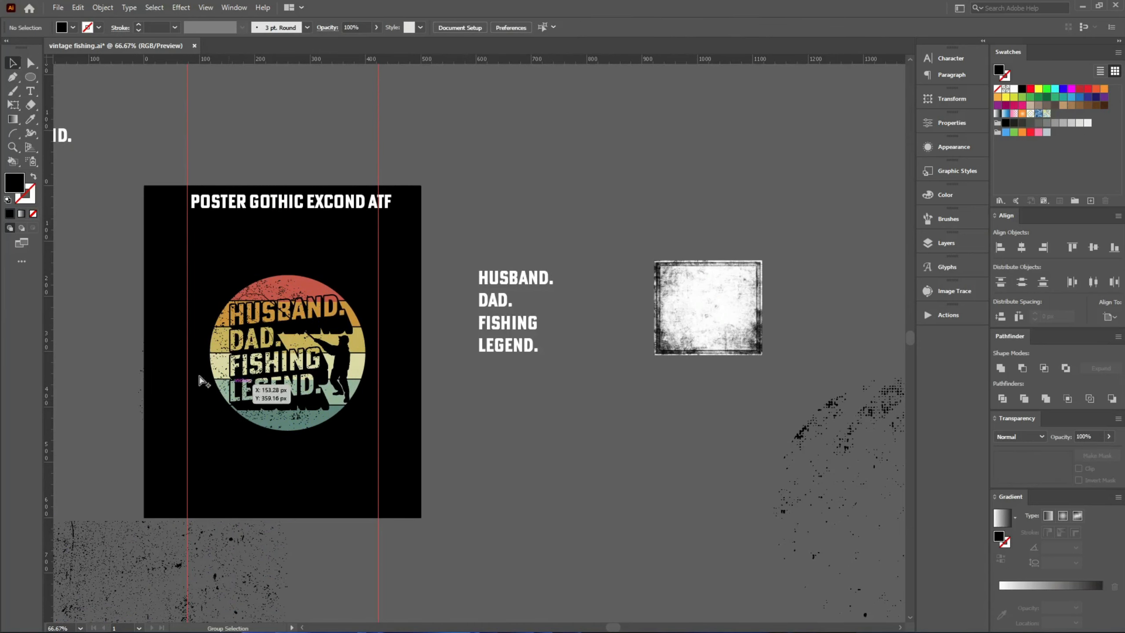
scroll(179, 349, "up", 1)
scroll(323, 284, "up", 2)
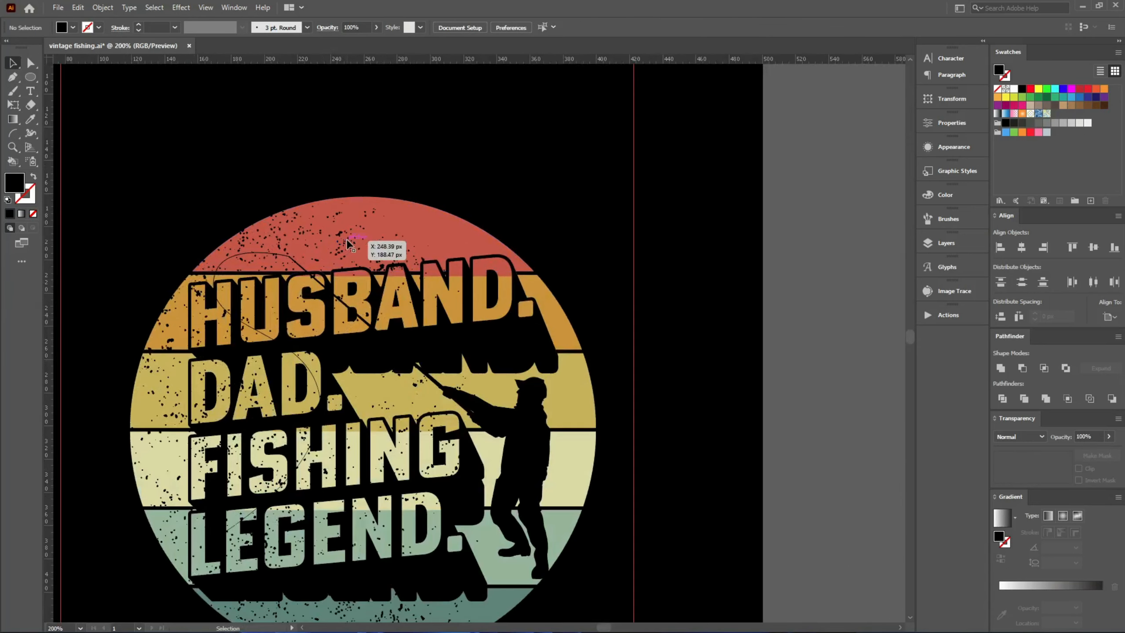
- Shift the speckle texture to about X 257.1, Y 301.1 px so it covers the whole sun
left_click_drag(350, 241, 464, 239)
key("space")
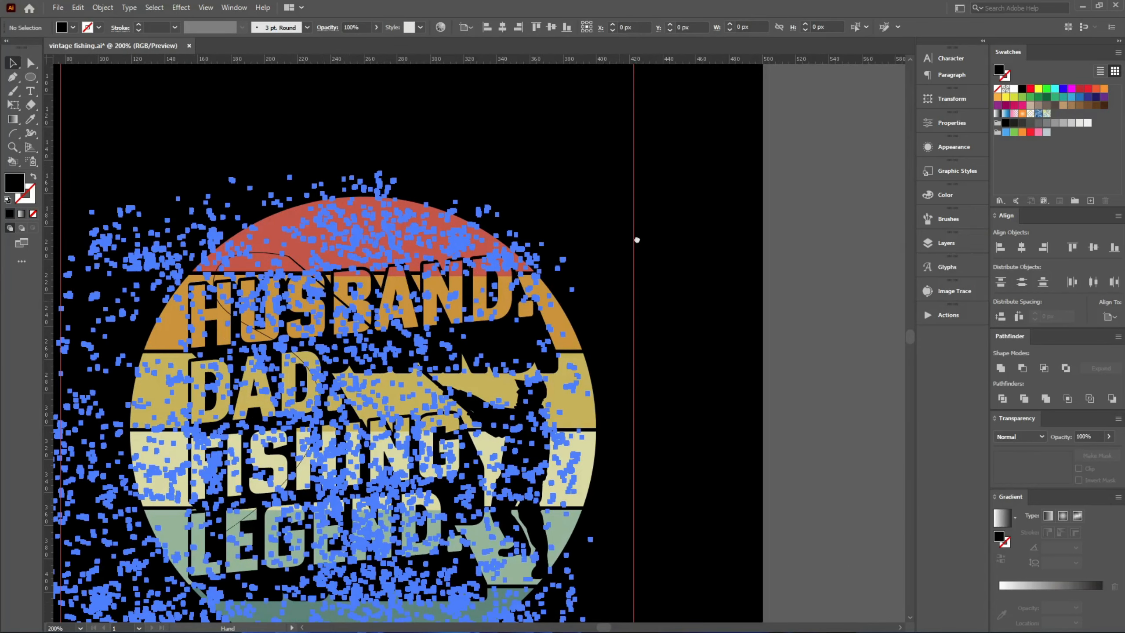
left_click_drag(637, 240, 645, 176)
left_click_drag(160, 487, 207, 457)
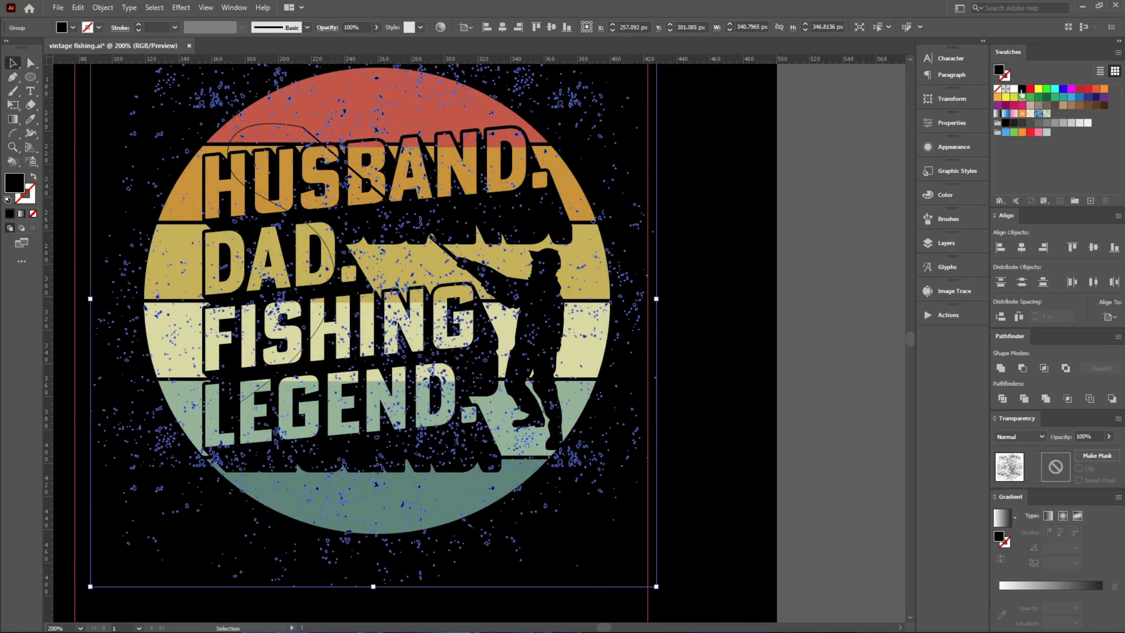
left_click(796, 292)
- Cut the speckle texture, paste it in place inside the sun's opacity mask and return to editing the artwork
scroll(775, 300, "down", 3)
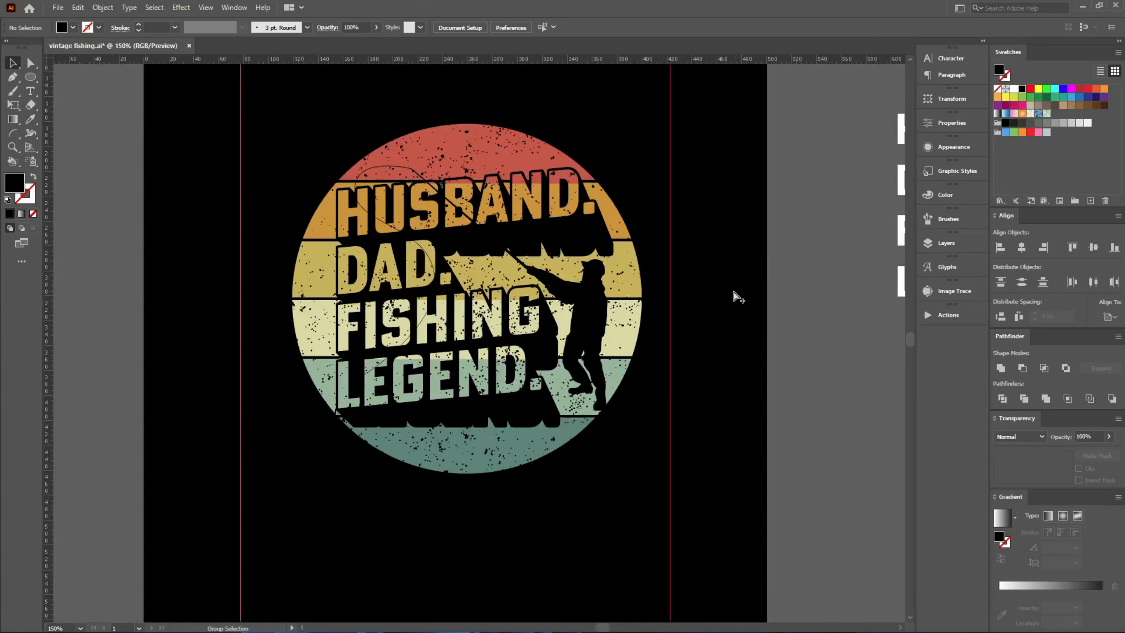
left_click_drag(775, 342, 409, 348)
scroll(250, 257, "up", 3)
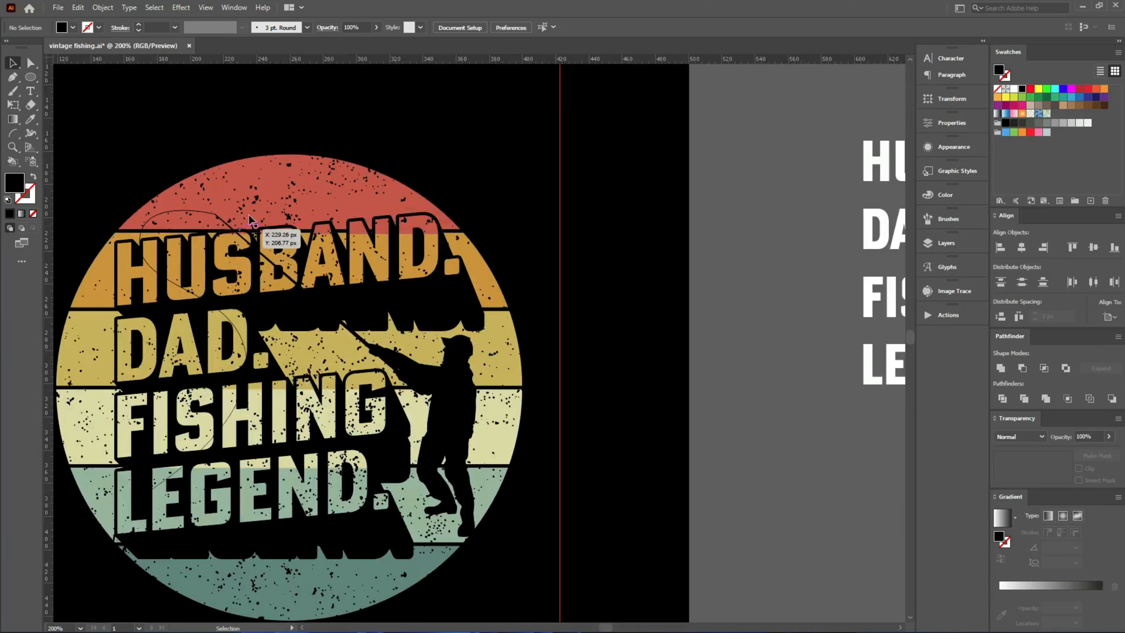
left_click(256, 202)
key("ctrl+x")
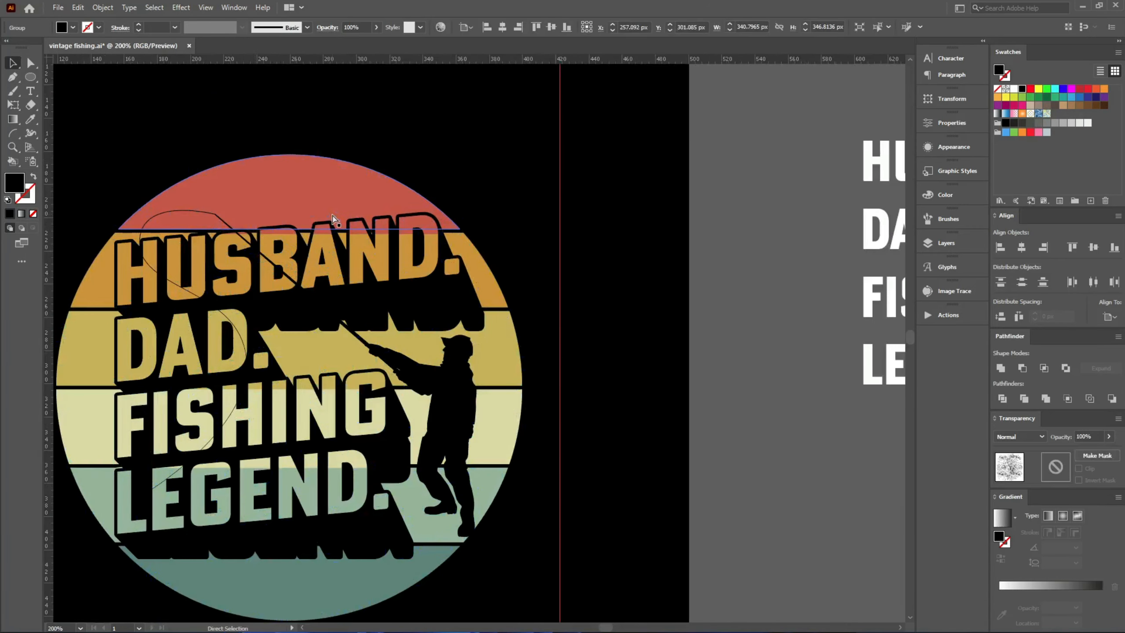
left_click_drag(340, 185, 421, 137)
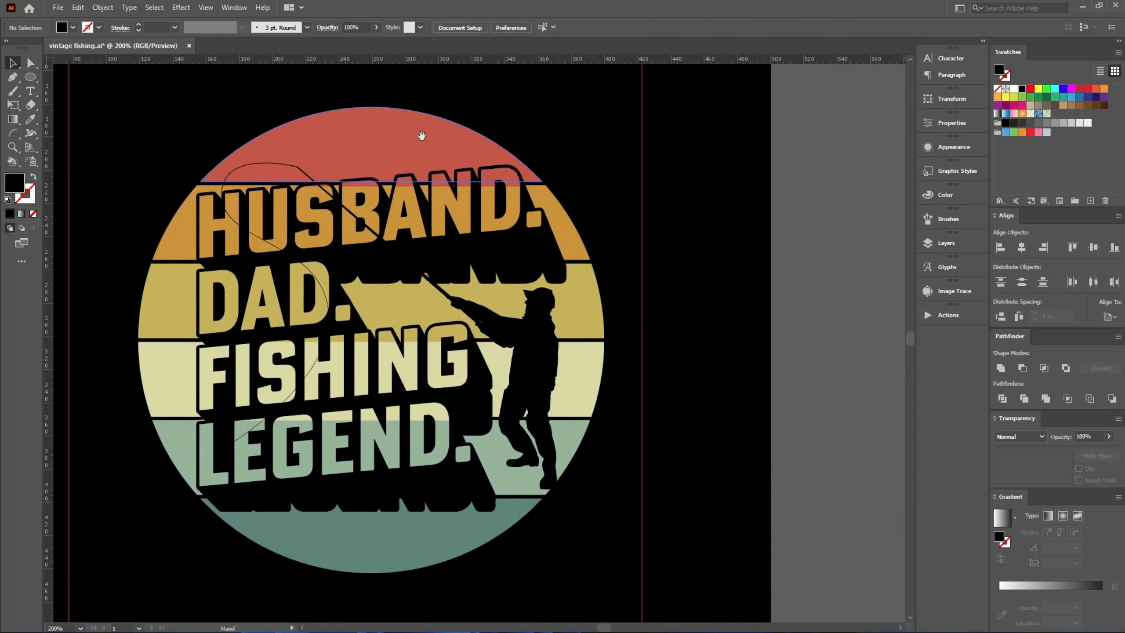
left_click(350, 140)
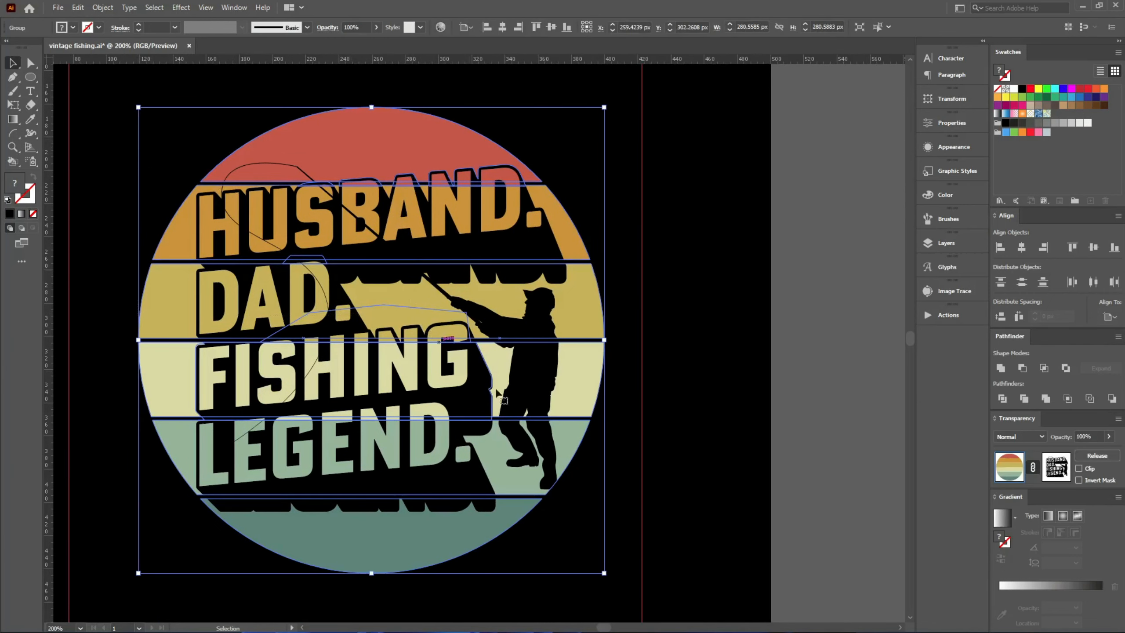
left_click(1061, 467)
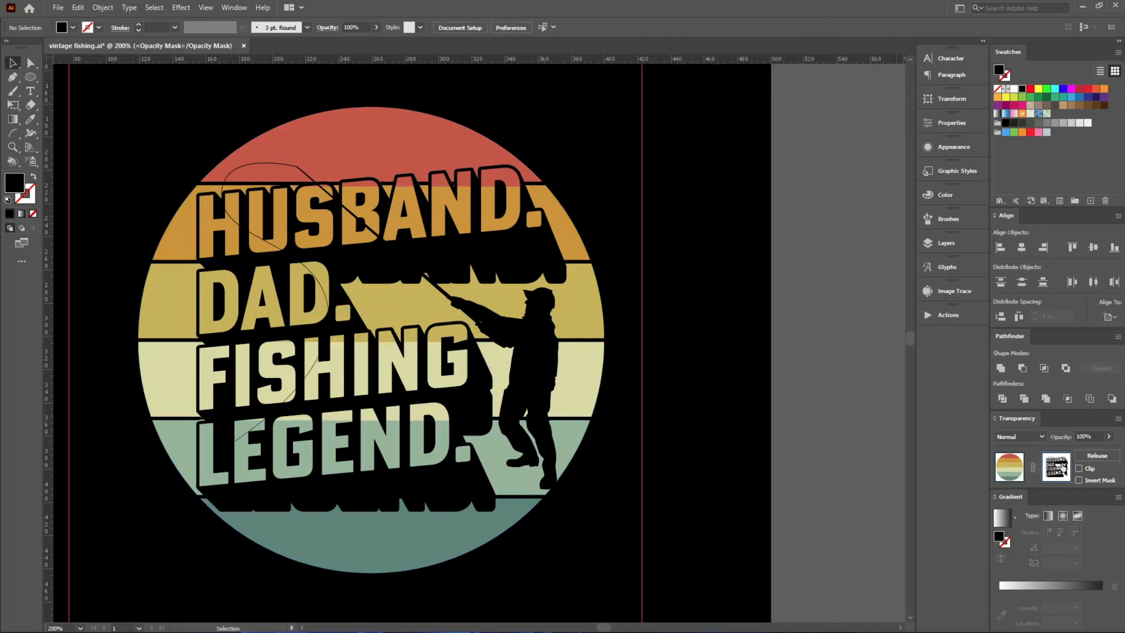
key("ctrl+f")
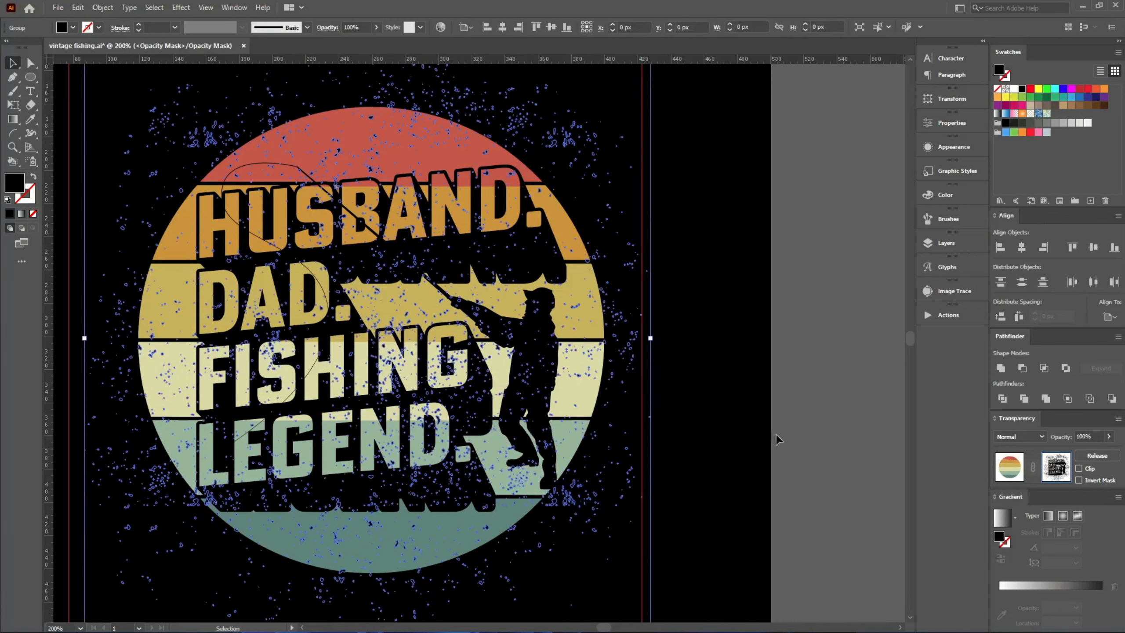
left_click(664, 428)
left_click(1016, 467)
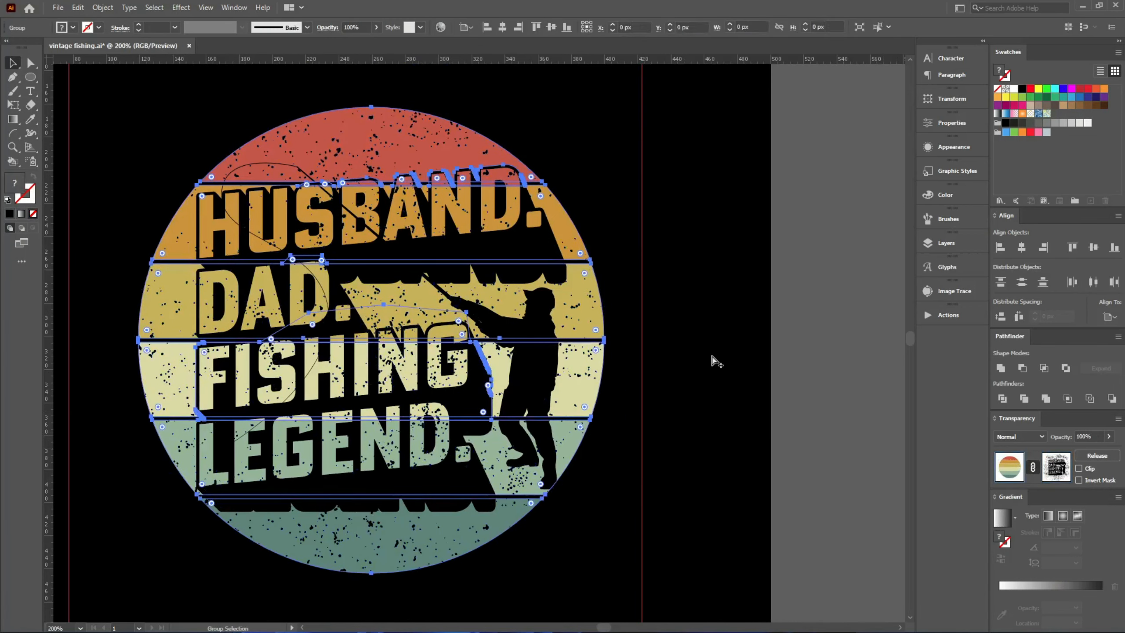
- Move the framed Grunge Texture (19).jpg image from the pasteboard onto the sun's lower-left area, at about X 157.1, Y 364.5 px
scroll(714, 355, "down", 2)
left_click(756, 391)
left_click_drag(676, 390, 272, 387)
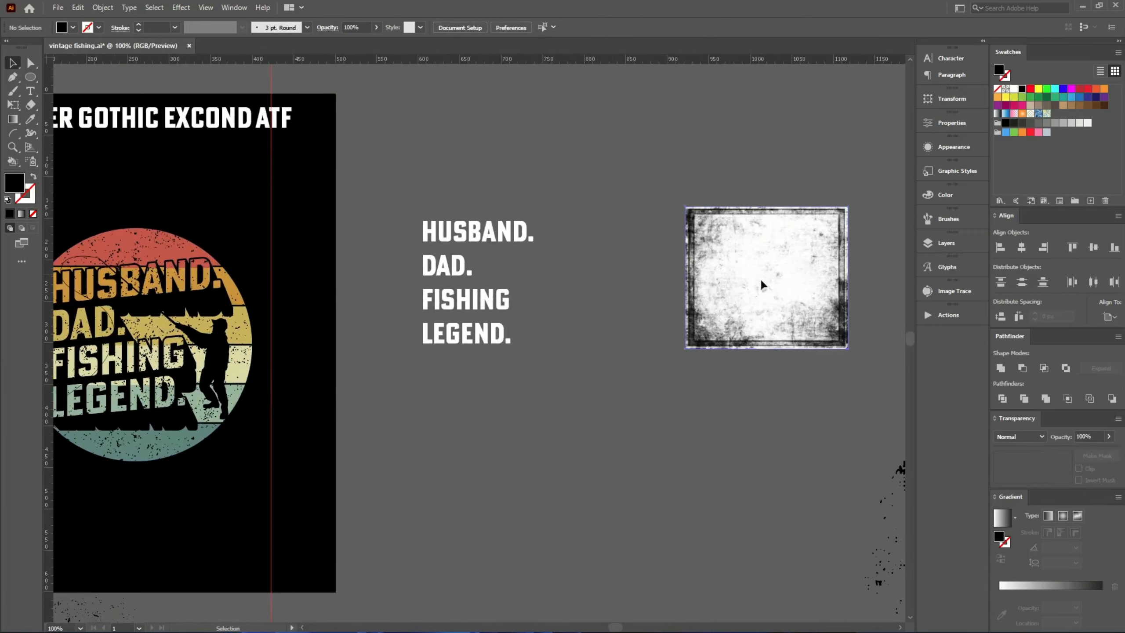
left_click_drag(766, 275, 49, 395)
left_click_drag(259, 412, 550, 412)
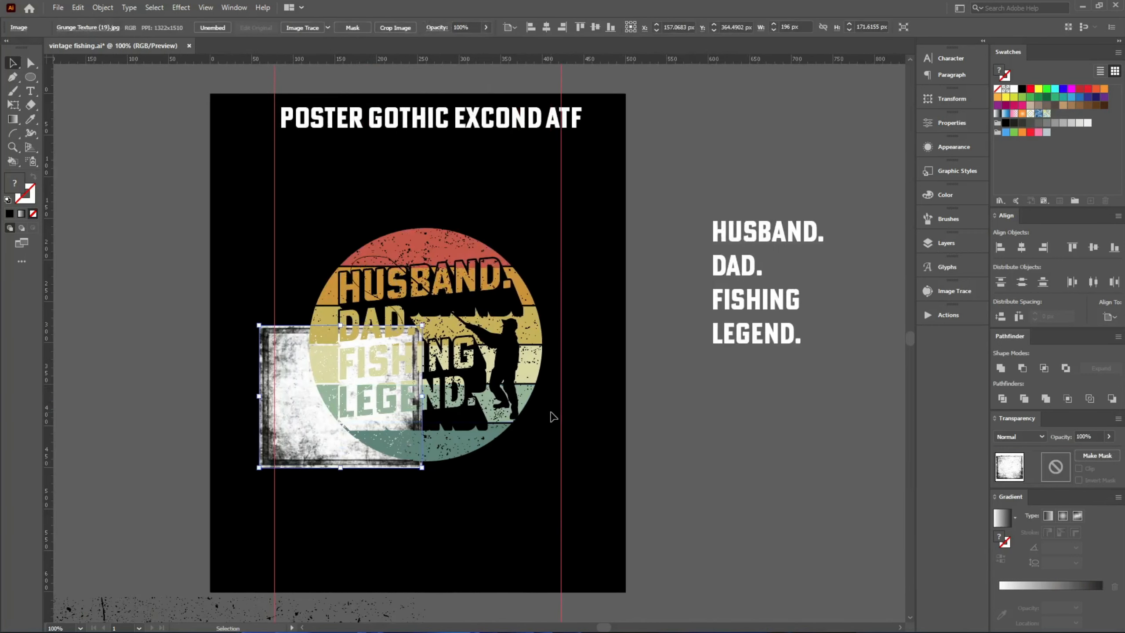
- Transfer the grunge image in place into the sun's opacity mask and arrange the lettering, silhouette and speckles in front of it
key("ctrl+x")
scroll(476, 323, "up", 1)
key("v")
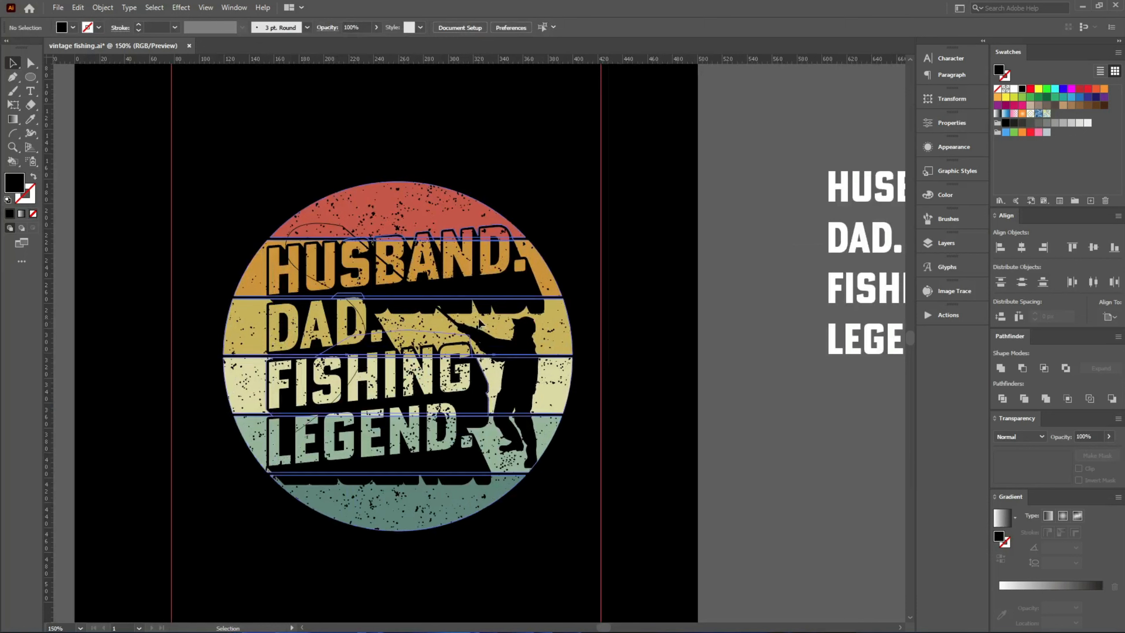
left_click(472, 320)
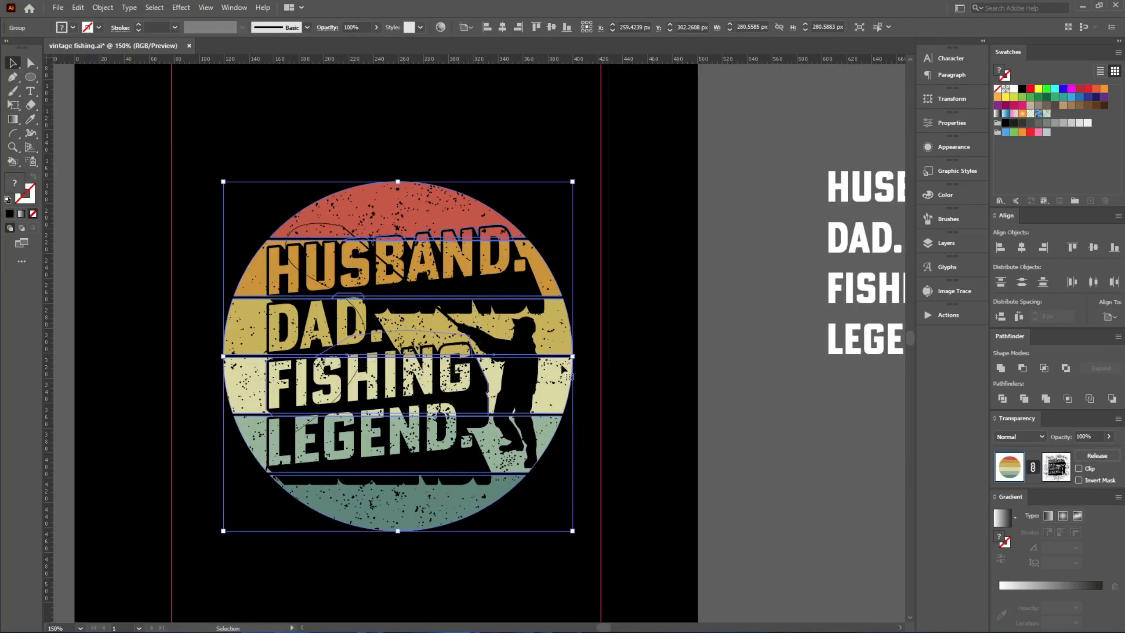
left_click(1056, 467)
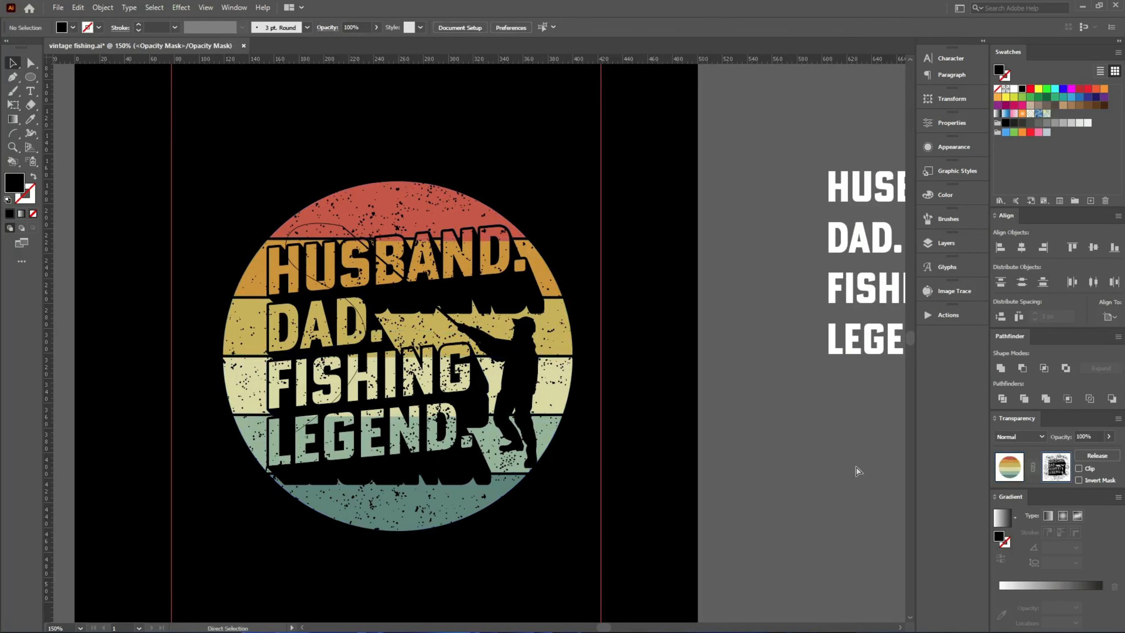
key("ctrl+f")
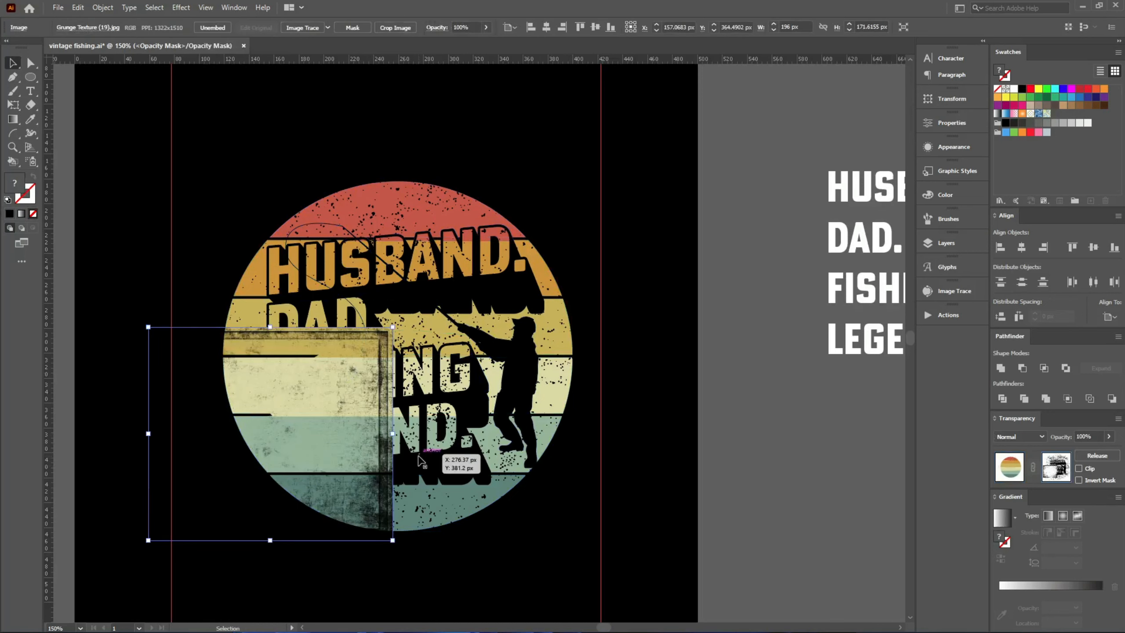
key("ctrl+f")
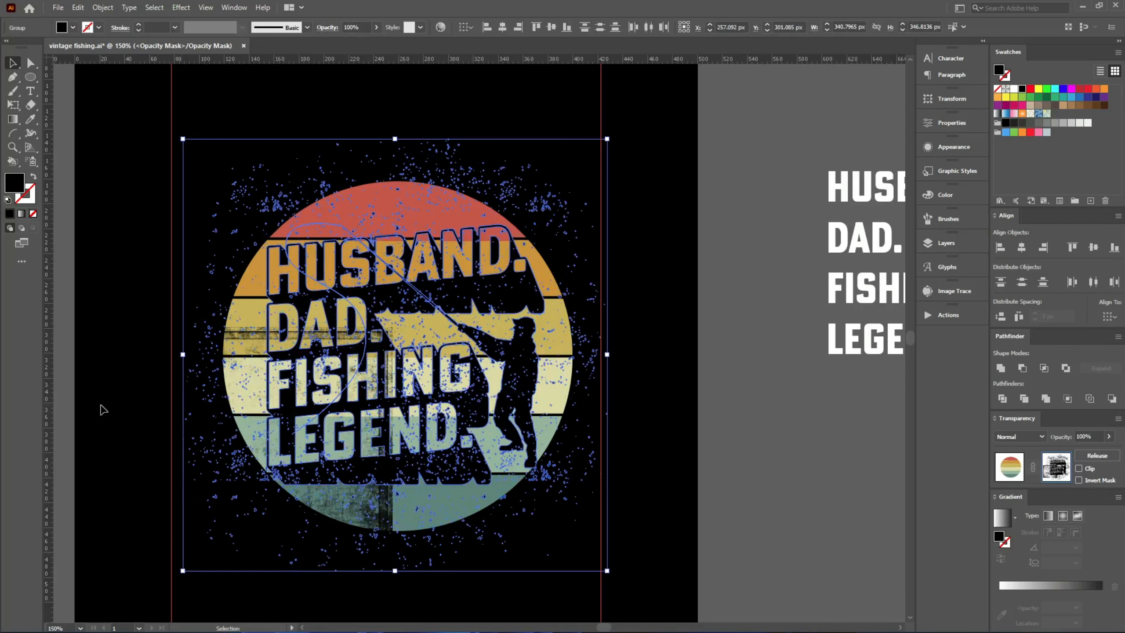
left_click(113, 423)
- Move and resize the grunge image in the mask to about 340.3 × 319.7 px so it covers the whole sun
left_click_drag(191, 357, 259, 175)
left_click_drag(384, 254, 384, 254)
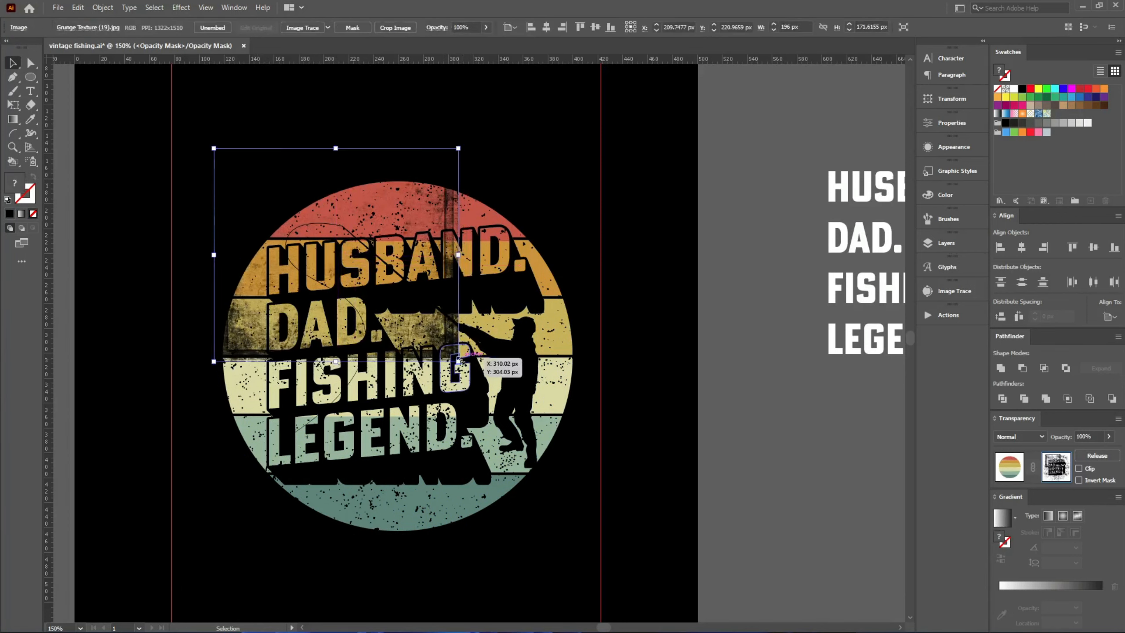
left_click_drag(507, 401, 670, 576)
left_click_drag(613, 514, 545, 506)
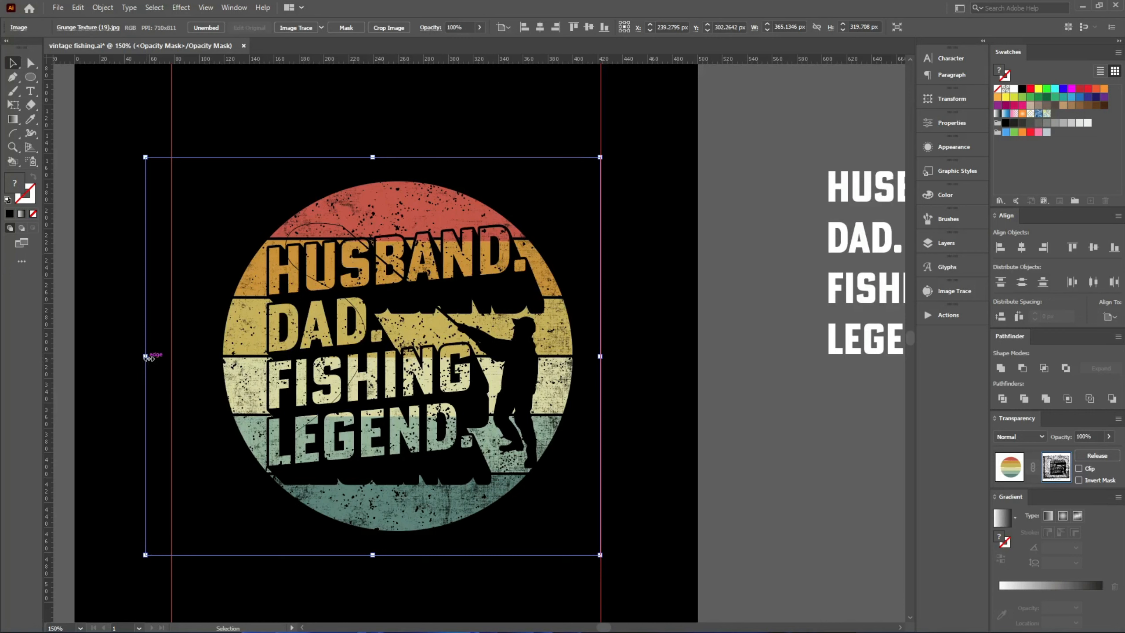
left_click_drag(146, 356, 177, 356)
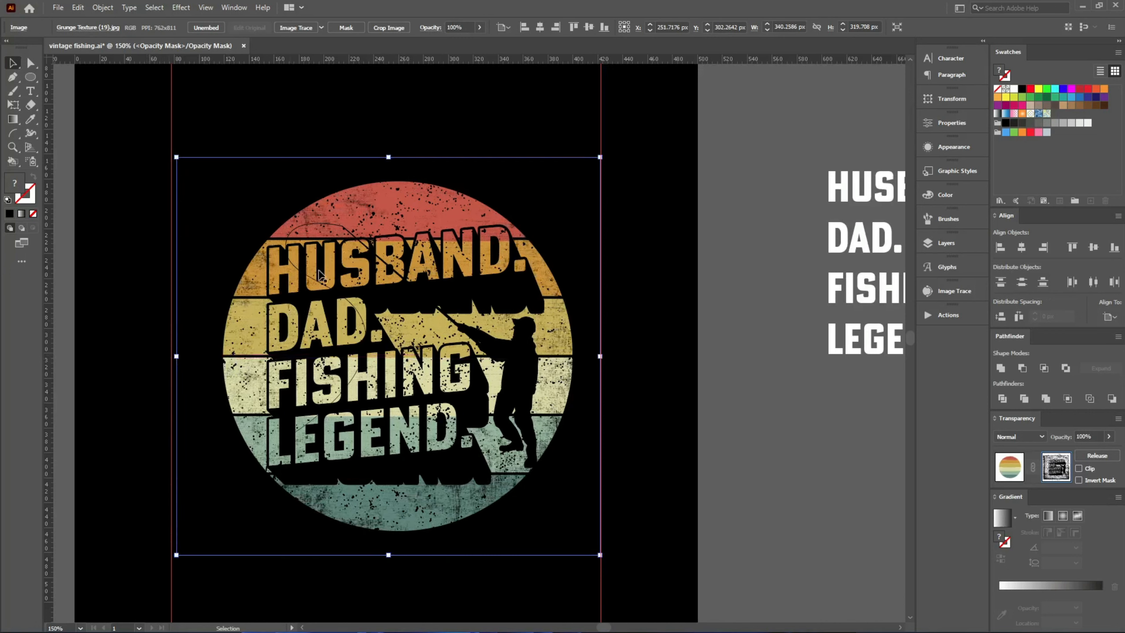
- Resize the grunge image inside the sun's opacity mask to about 329.9 × 314.8 px and nudge it to cover the sun
mouse_move(390, 164)
left_mouse_down()
mouse_move(390, 174)
mouse_move(390, 160)
left_mouse_up()
key("Up")
key("Up")
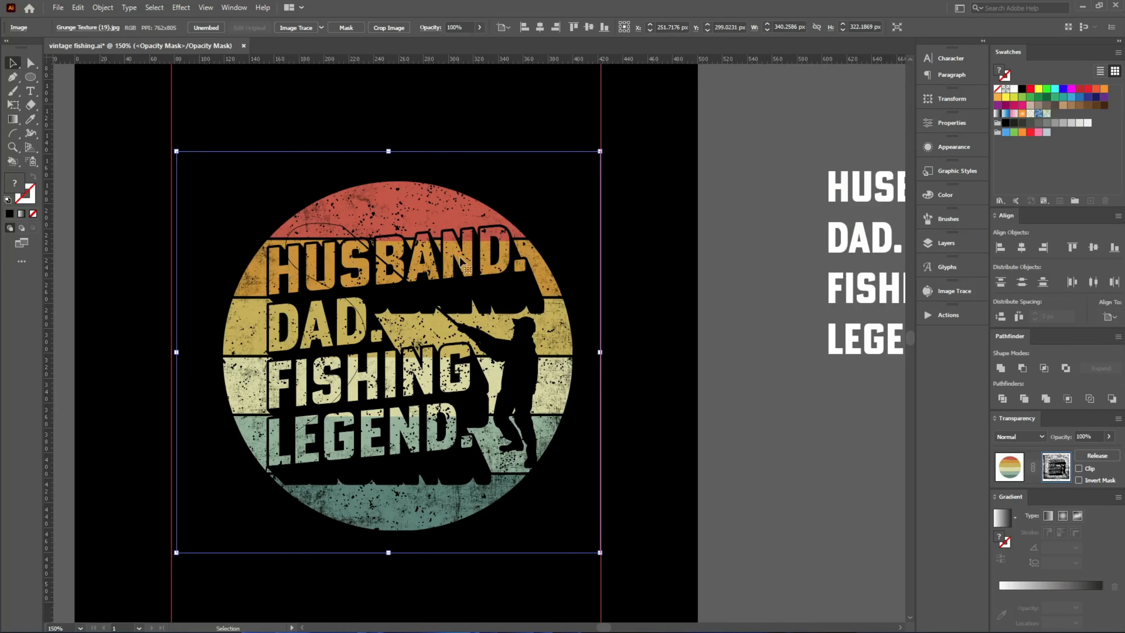
key("Right")
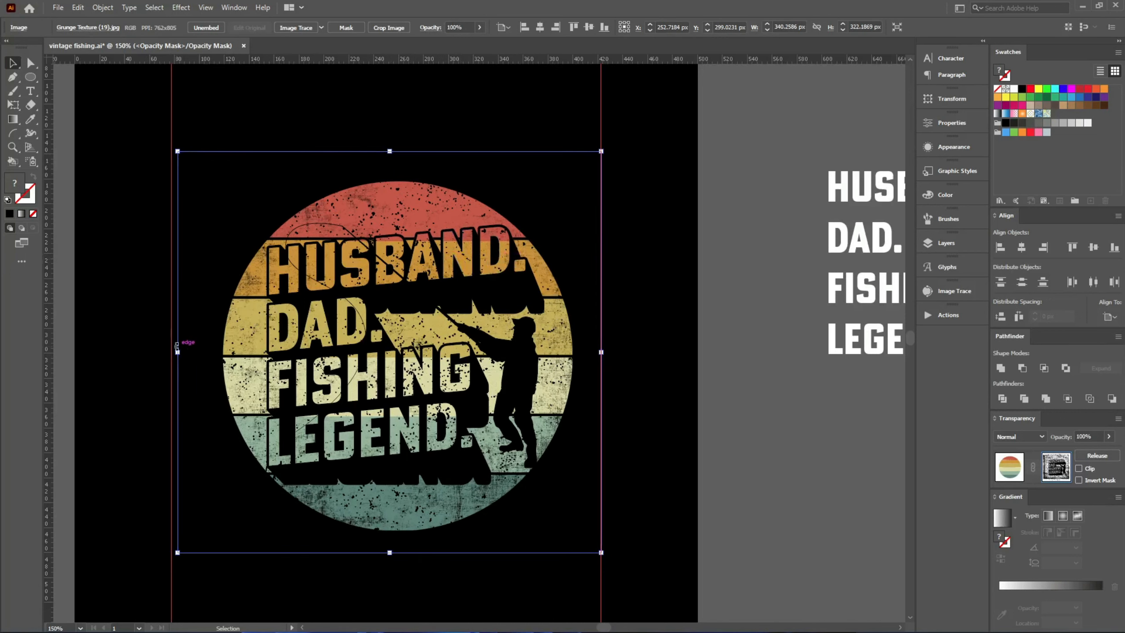
left_click_drag(178, 353, 187, 353)
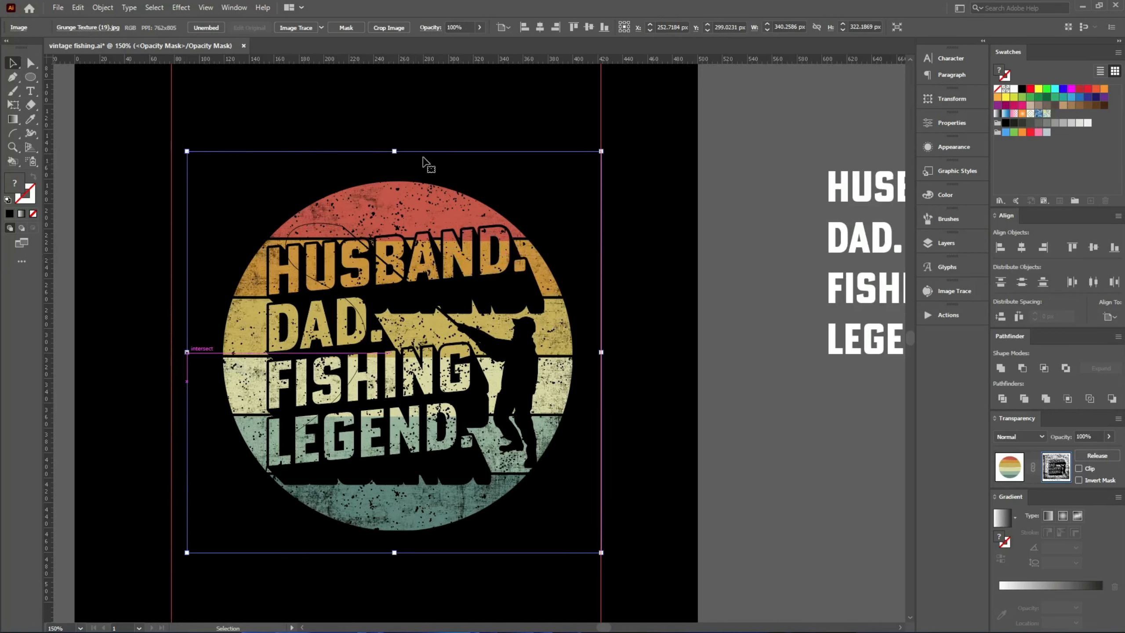
left_click_drag(600, 152, 598, 160)
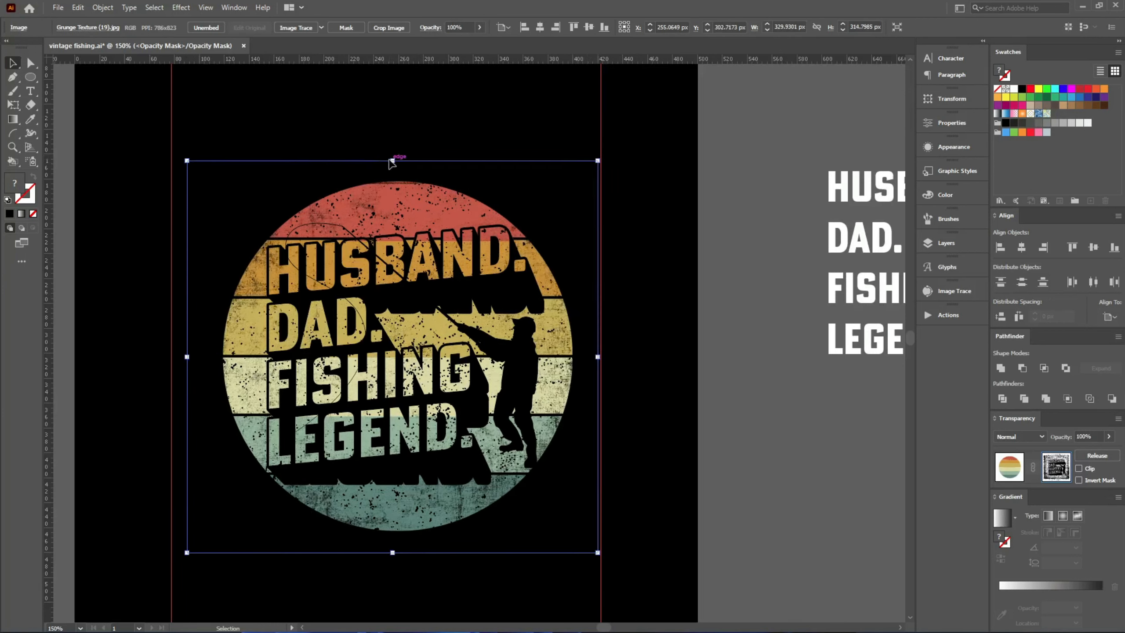
key("Up")
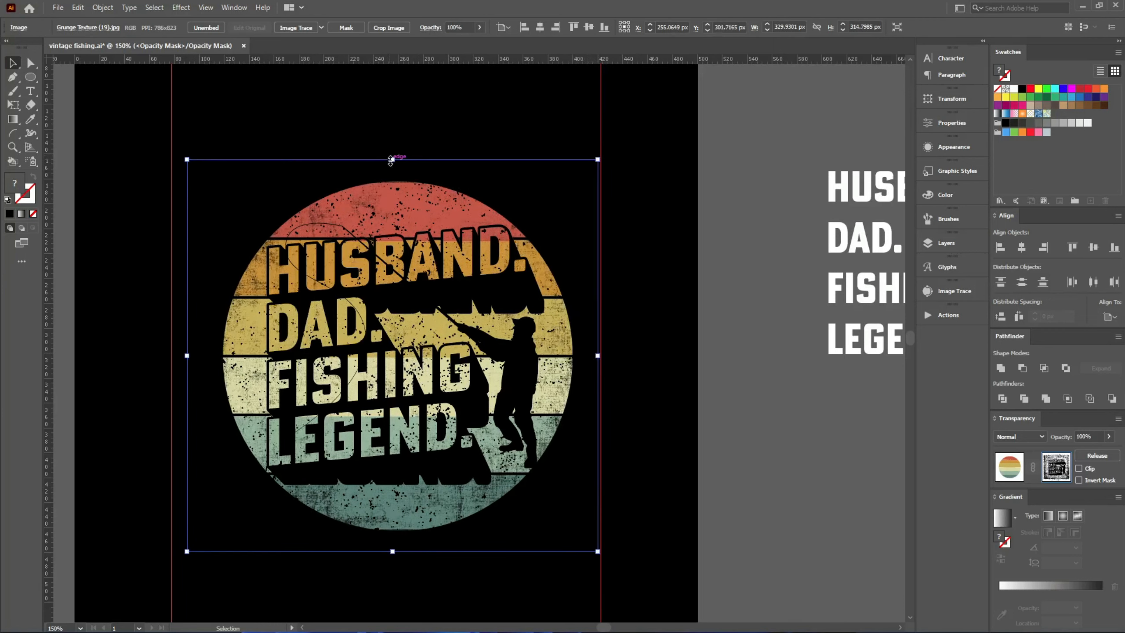
- Return to editing the artwork and delete the leftover rectangular grunge texture below the artboard
left_click(1019, 474)
left_click(713, 468)
scroll(426, 476, "down", 3)
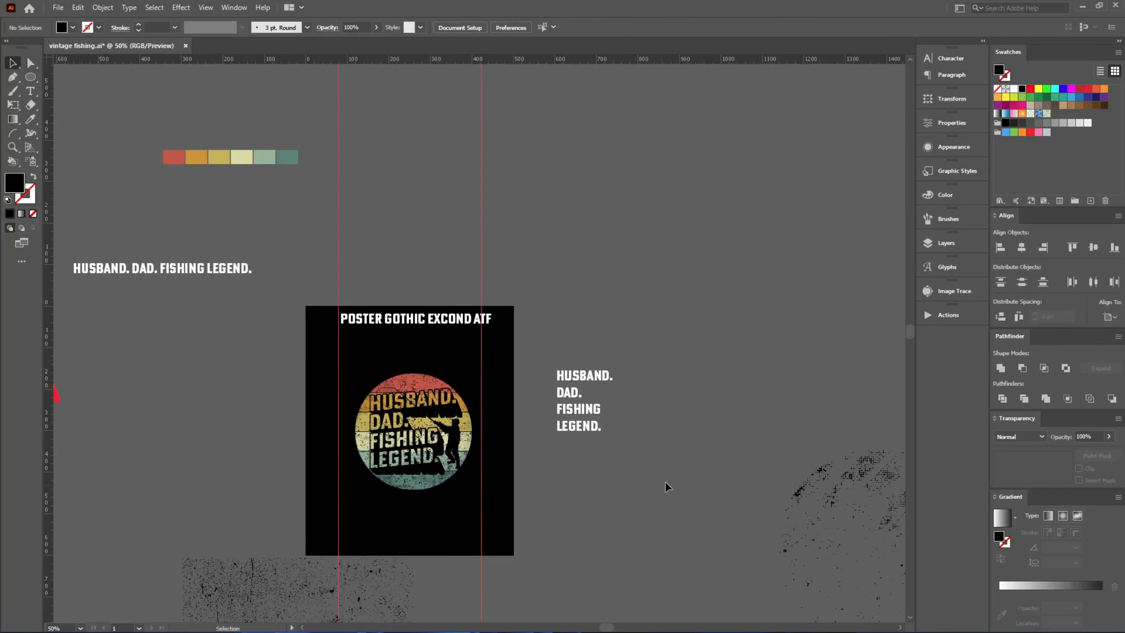
scroll(664, 486, "down", 3)
left_click(235, 547)
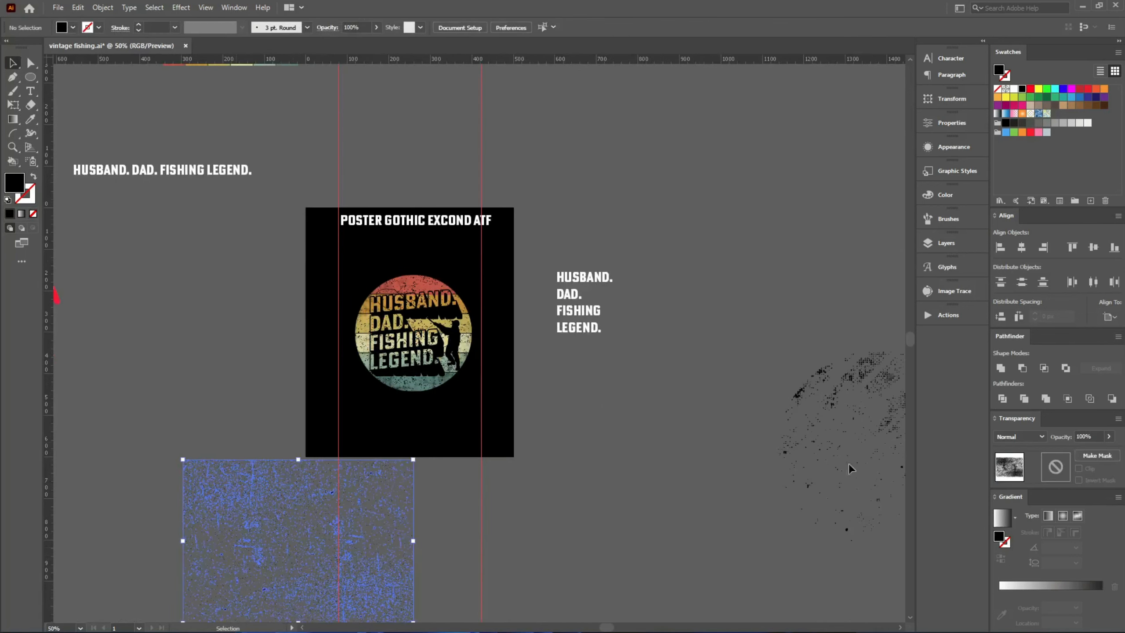
key("Delete")
left_click(871, 463)
key("Delete")
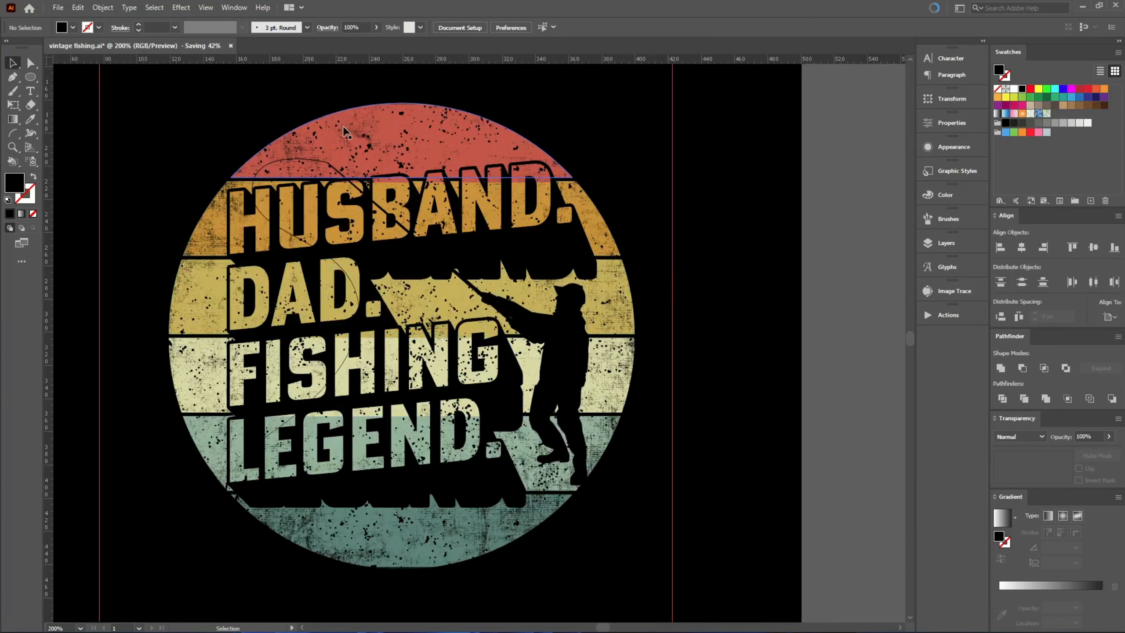
- Examine the distressed texture detail along the sun's upper edge up close
scroll(311, 124, "up", 6)
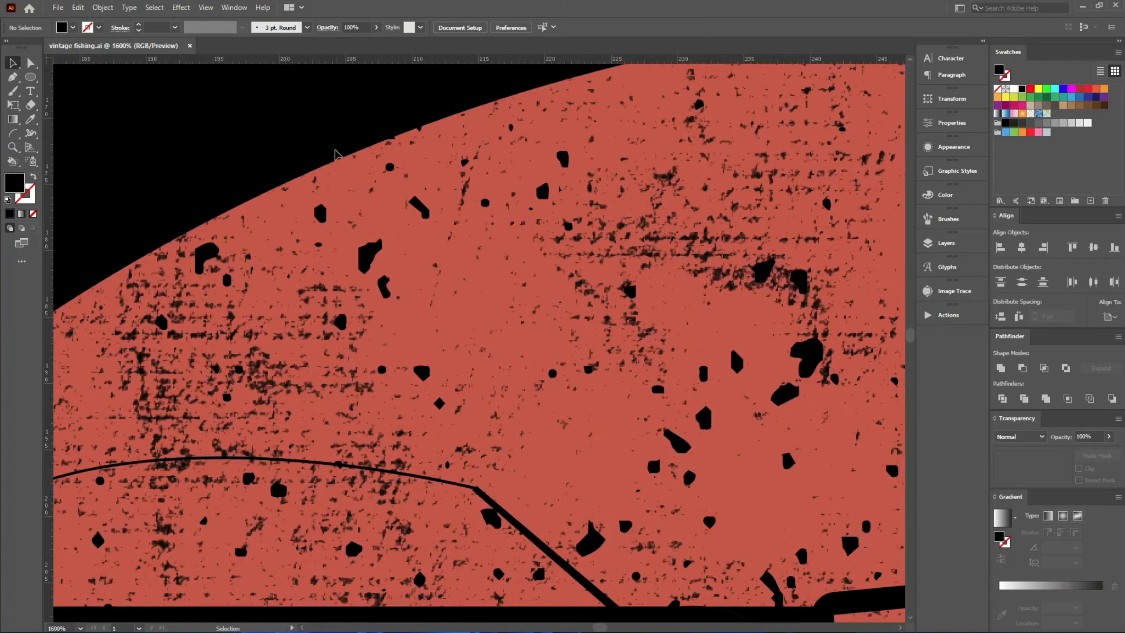
scroll(335, 155, "up", 2)
scroll(314, 168, "down", 9)
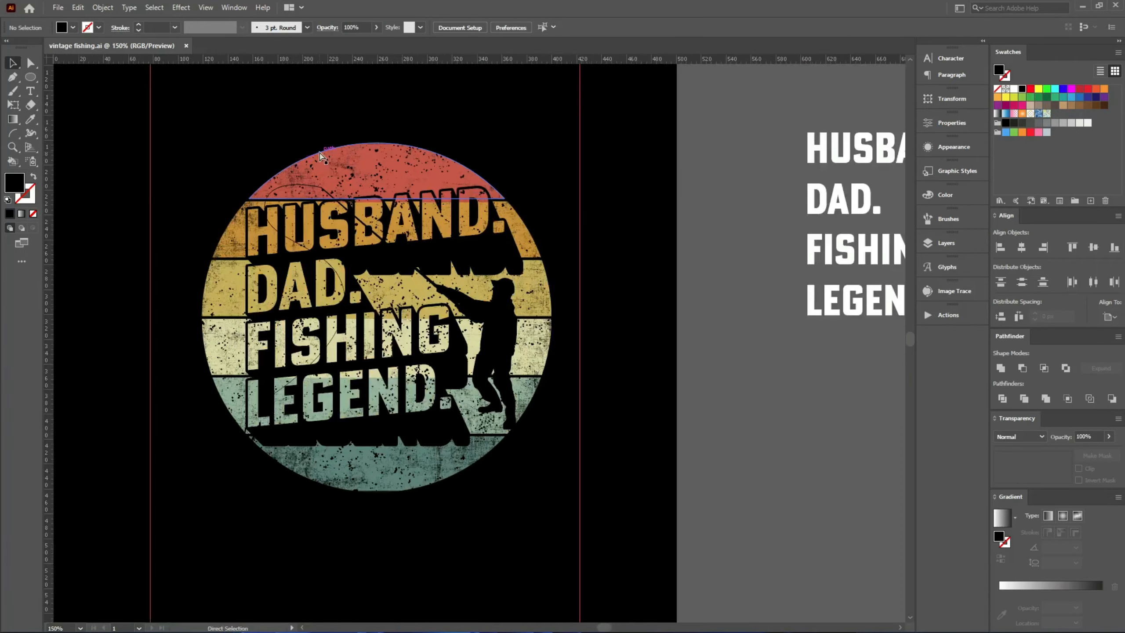
scroll(322, 156, "up", 6)
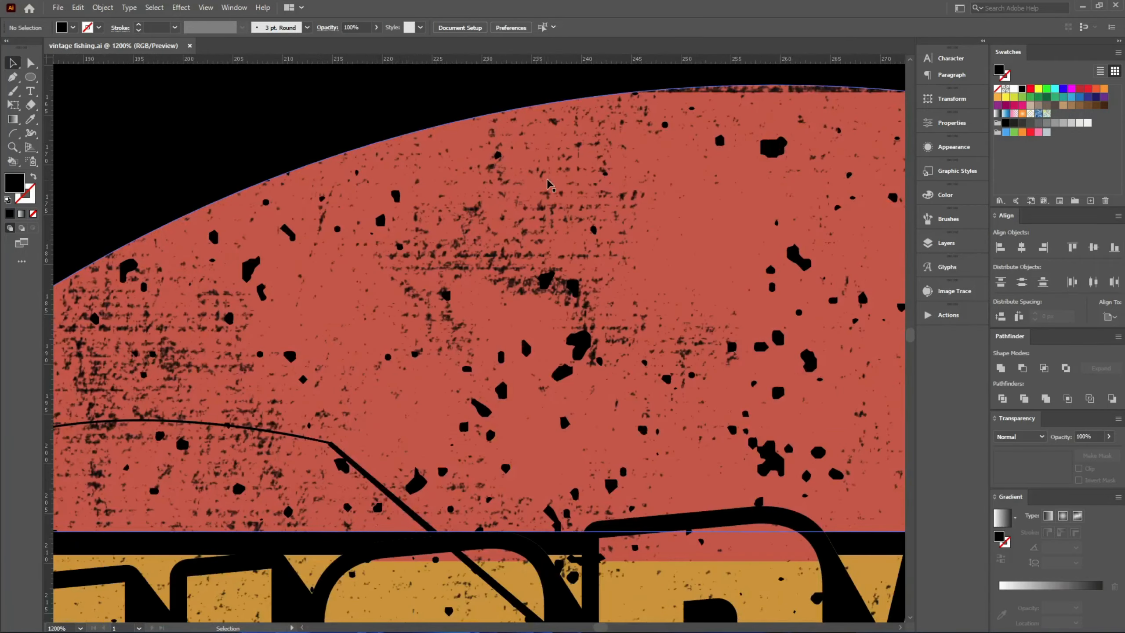
scroll(470, 198, "down", 6)
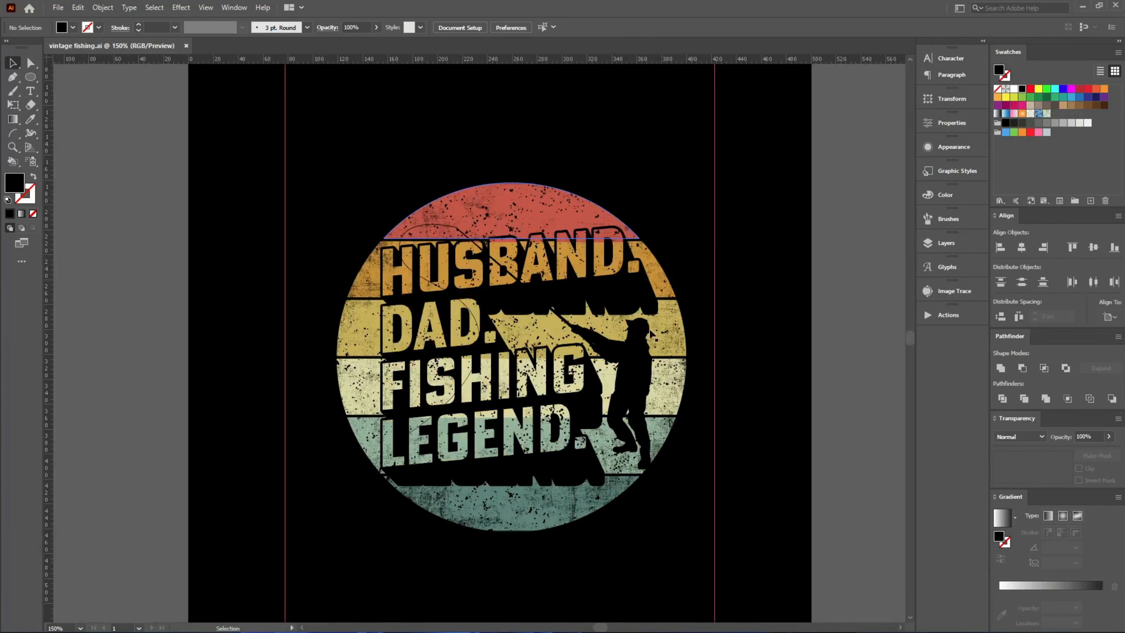
left_click_drag(717, 444, 614, 403)
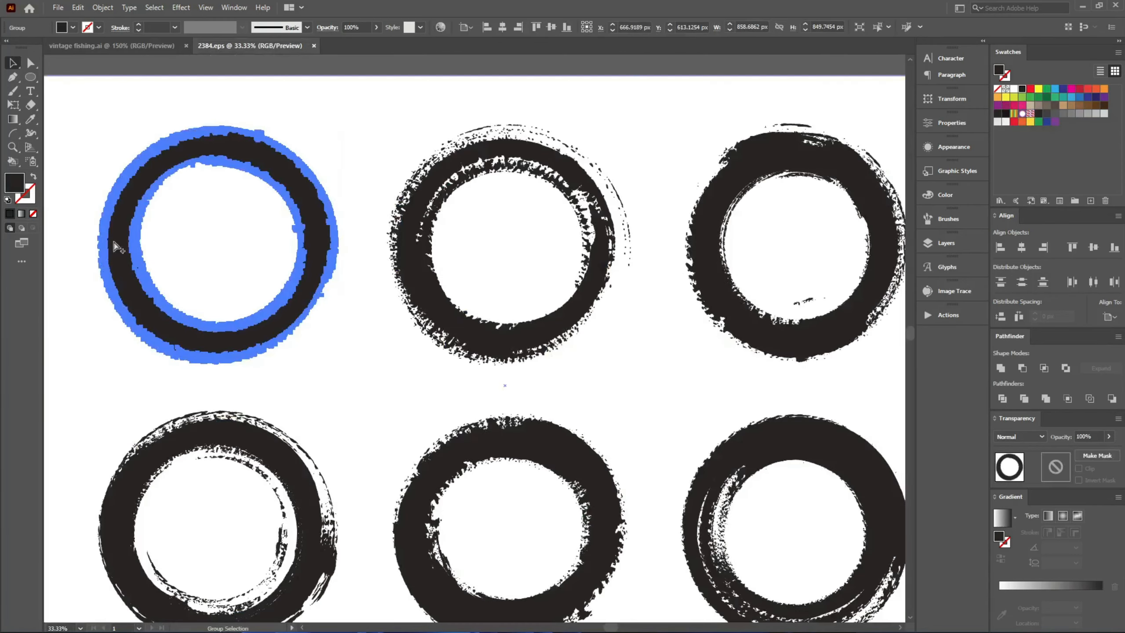
- Copy the upper-left rough brush ring from 2384.eps into vintage fishing.ai and fill it with black
scroll(162, 122, "up", 2)
left_click_drag(162, 122, 122, 45)
key("ctrl+v")
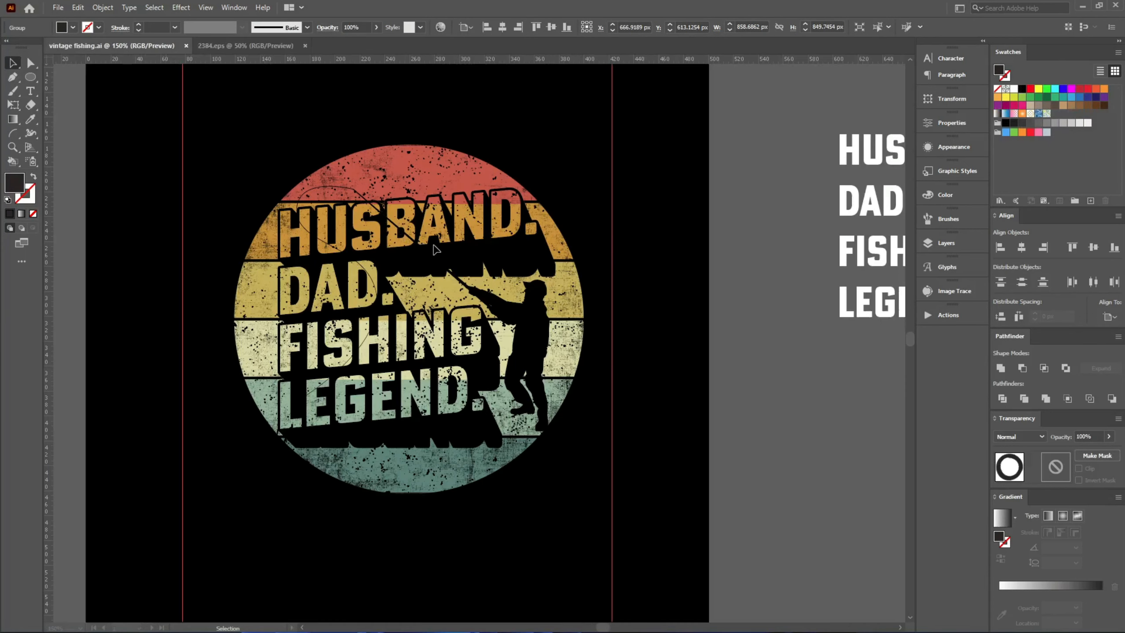
left_click(1022, 89)
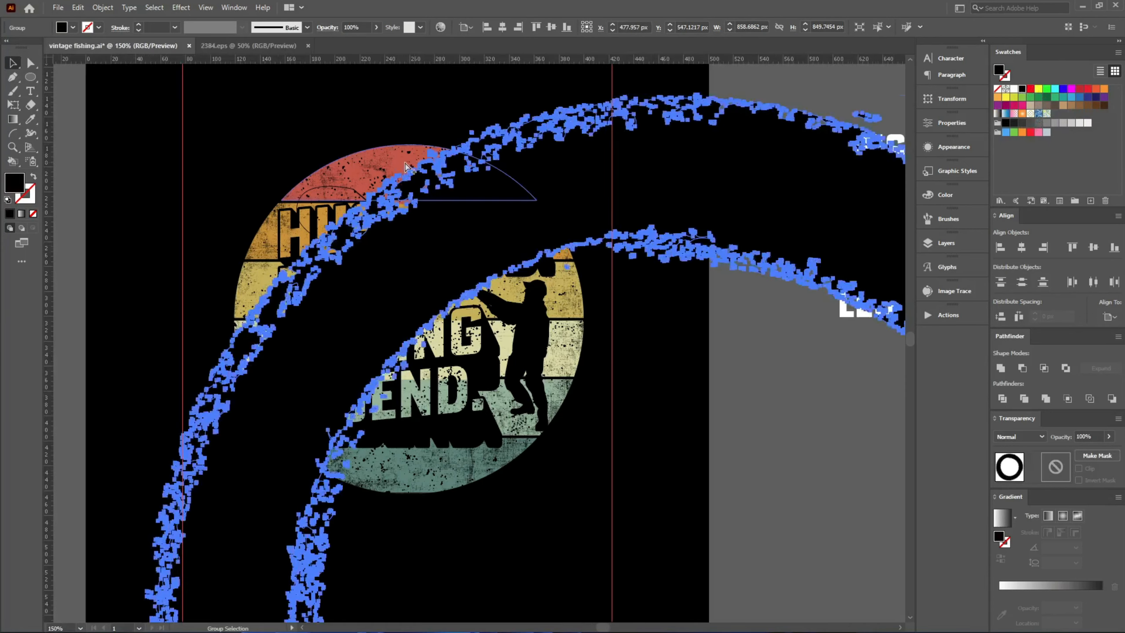
- Scale the brush ring down to about 286.4 × 283.5 px and centre it on the sun horizontally and vertically
scroll(406, 163, "down", 4)
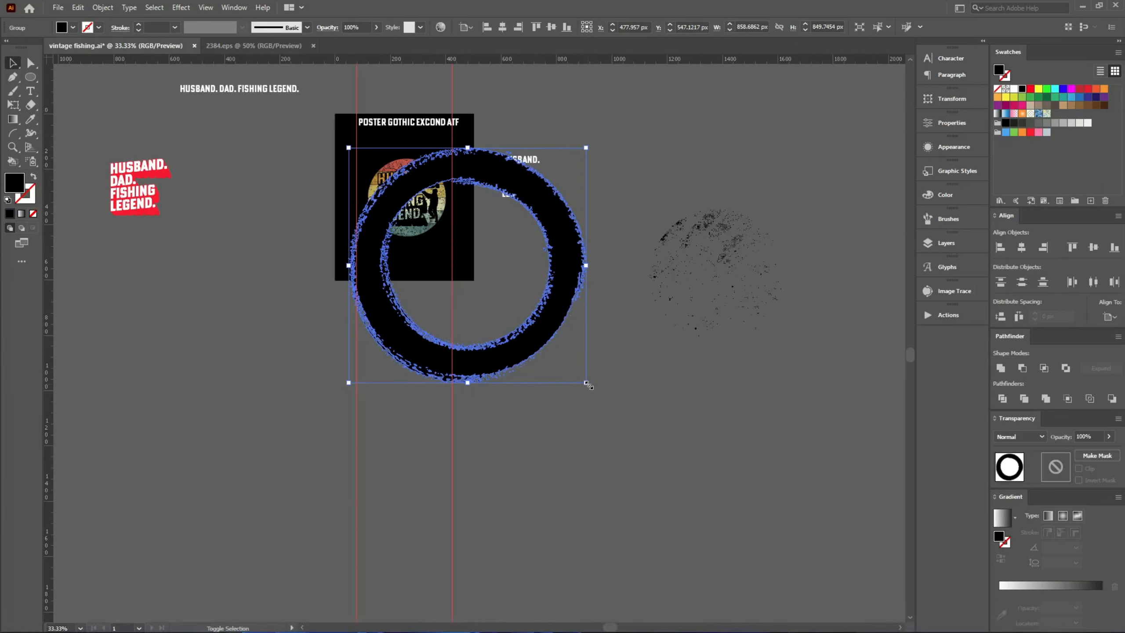
left_click_drag(587, 383, 467, 226)
scroll(426, 183, "up", 1)
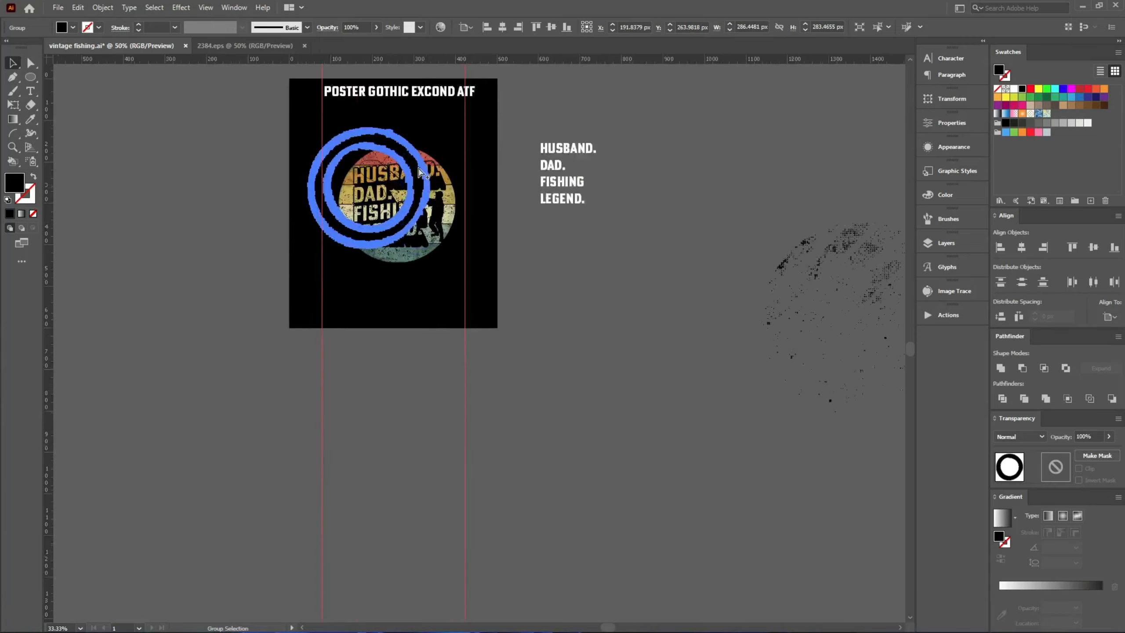
scroll(421, 173, "up", 3)
left_click(498, 248, "shift")
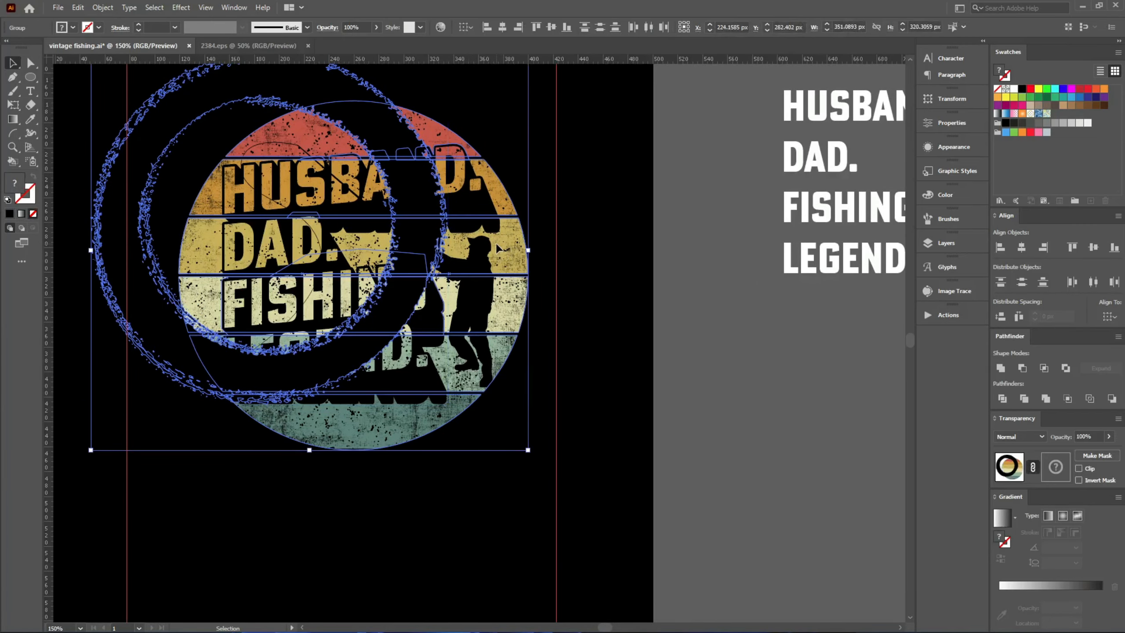
left_click(503, 28)
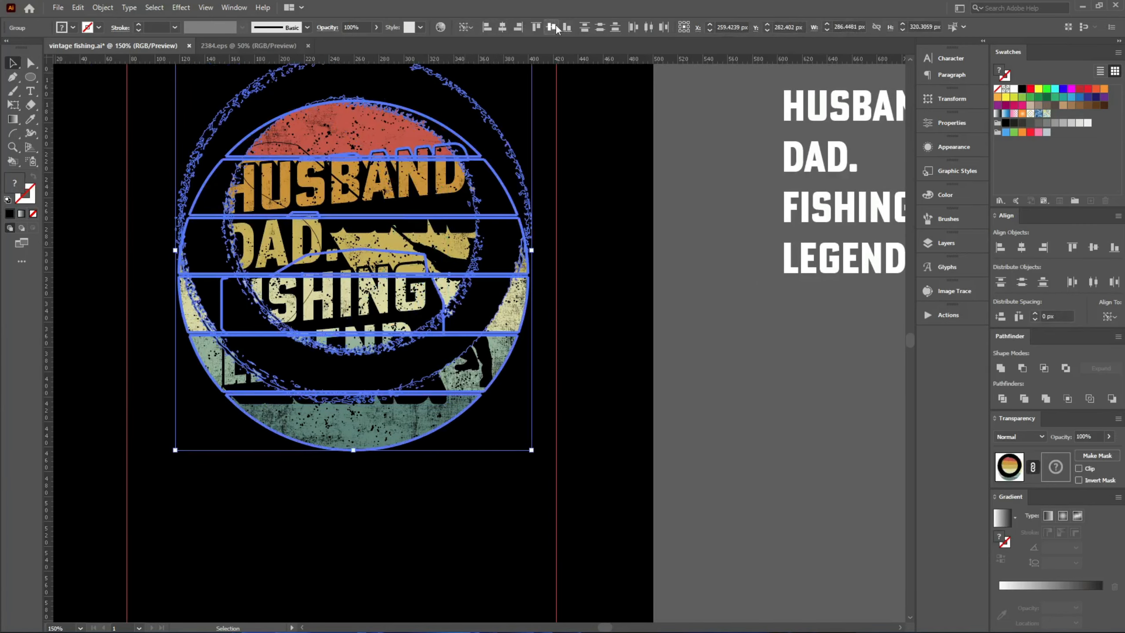
left_click(554, 27)
left_click(577, 240)
- Cut the brush ring and paste it in place inside the sun's opacity mask
left_click(516, 245)
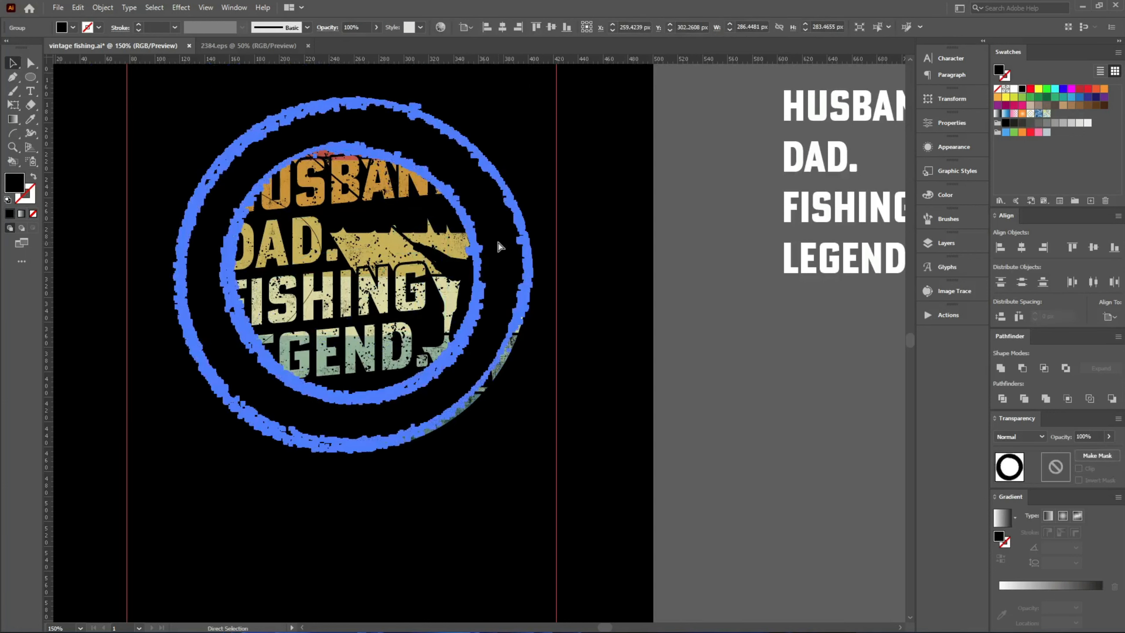
key("ctrl+x")
left_click(402, 242)
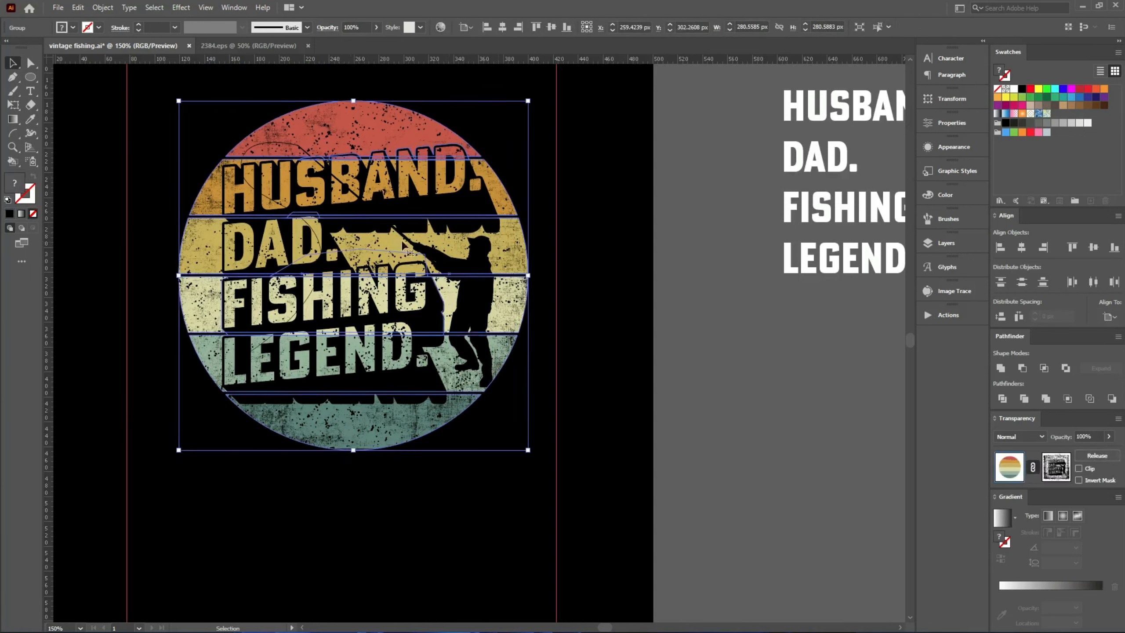
left_click(1055, 469)
left_click(671, 408)
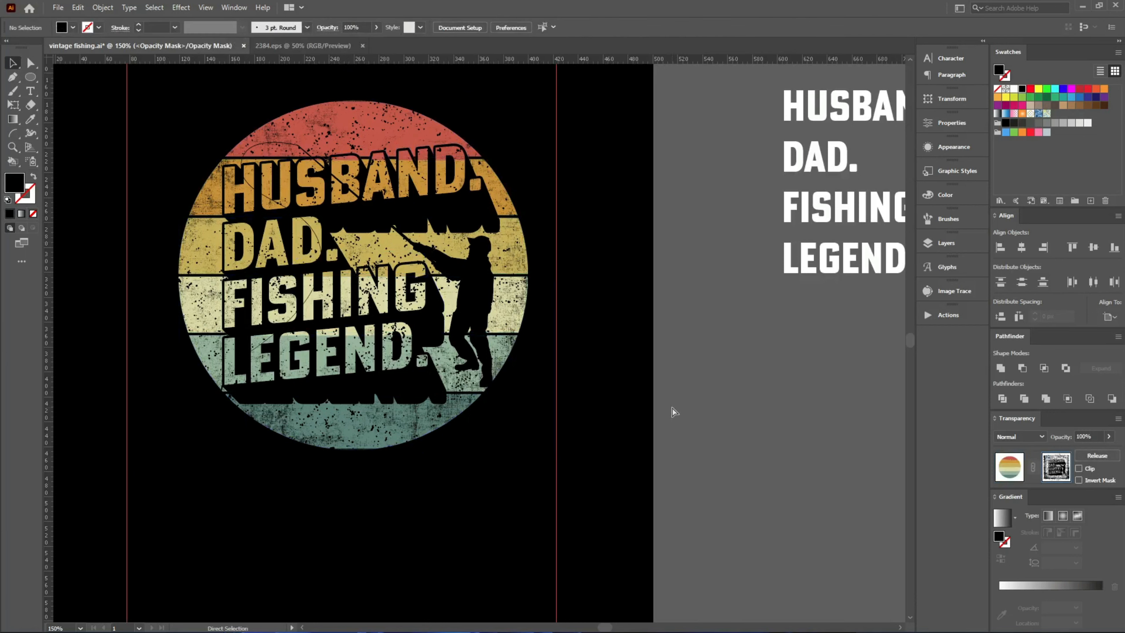
key("ctrl+f")
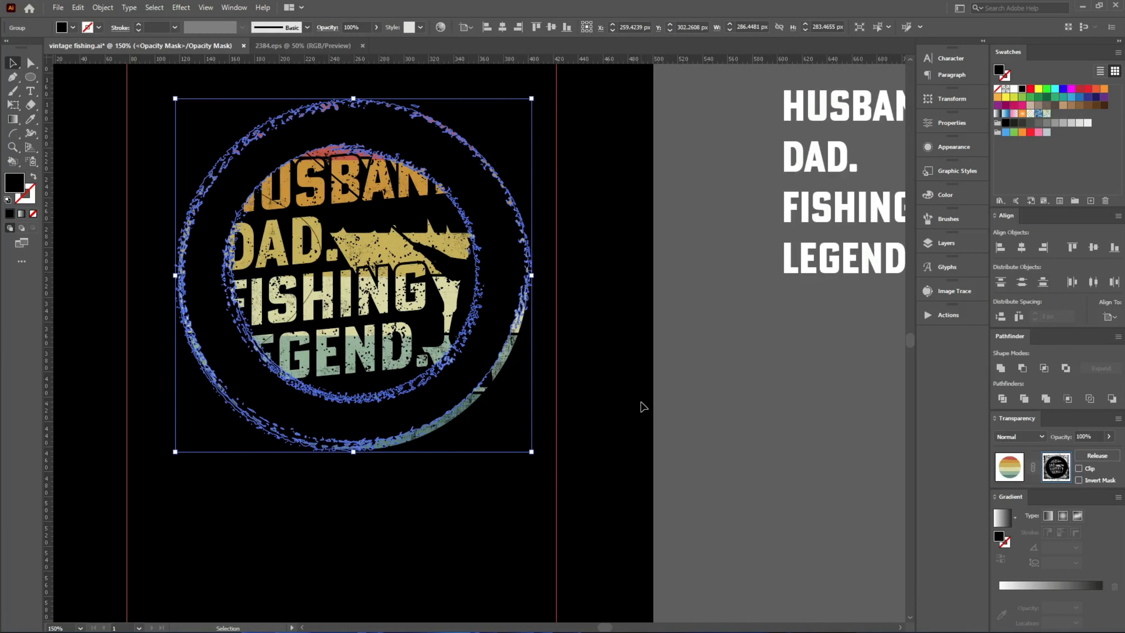
- Enlarge the masked brush ring to about 388.2 × 380.9 px so its inner edge roughens the sun's outline
left_click_drag(531, 276, 597, 276)
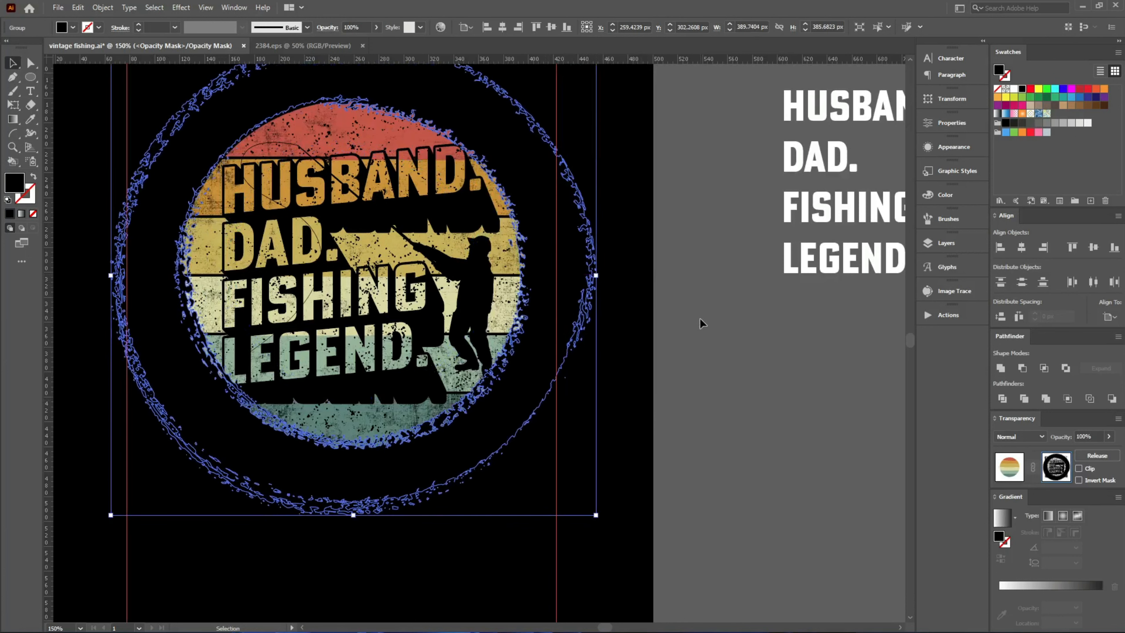
left_click(699, 318)
left_click(299, 91)
scroll(186, 140, "up", 3)
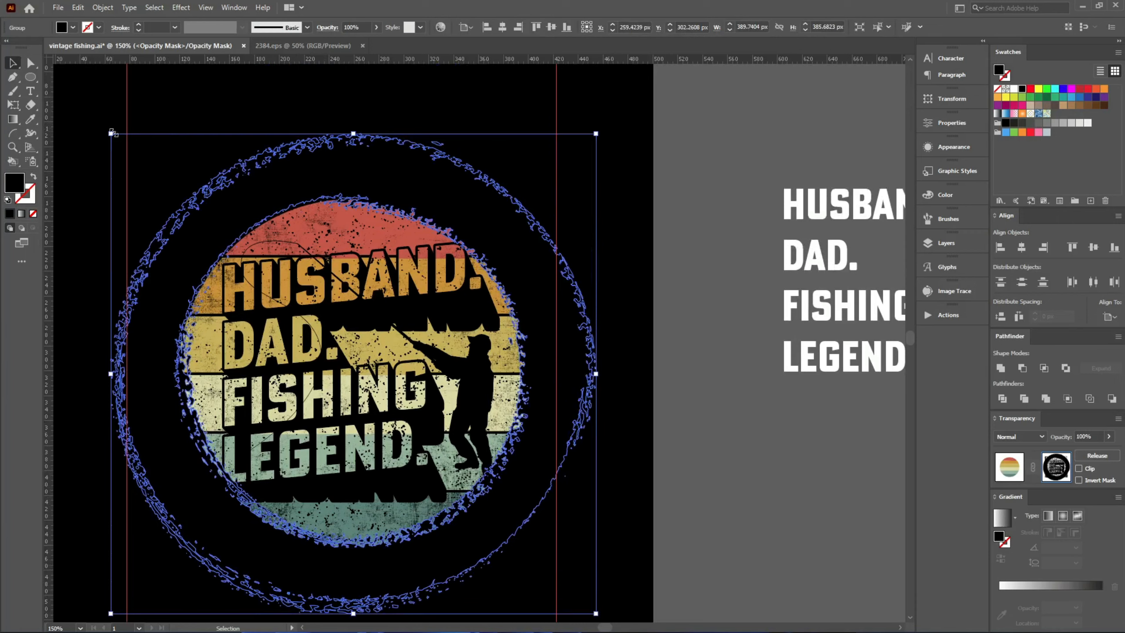
left_click_drag(111, 134, 113, 141)
scroll(115, 147, "down", 4)
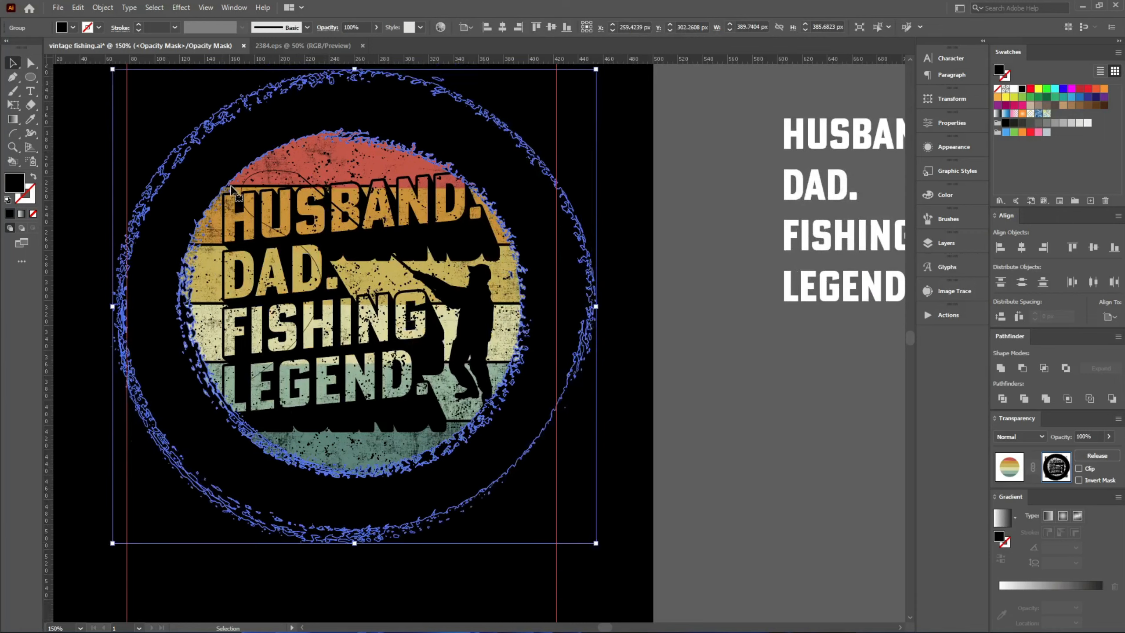
- Stretch the masked ring outward at its lower-left corner to about 399.8 × 392.3 px, clear of the word LEGEND
scroll(222, 341, "up", 6)
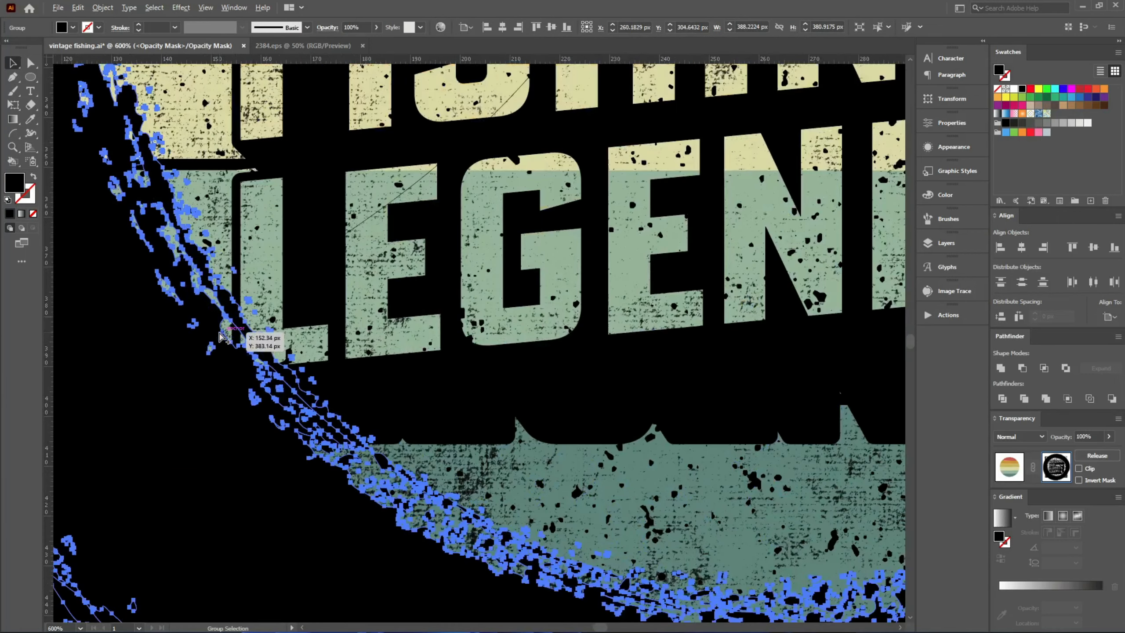
scroll(271, 366, "down", 6)
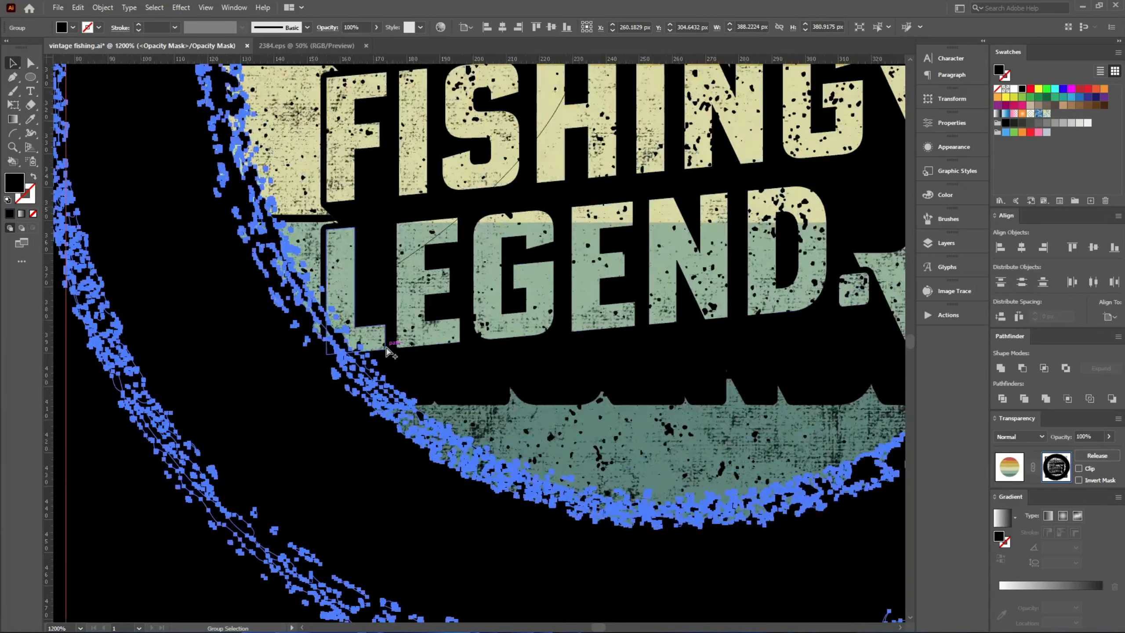
scroll(251, 487, "up", 1)
key("v")
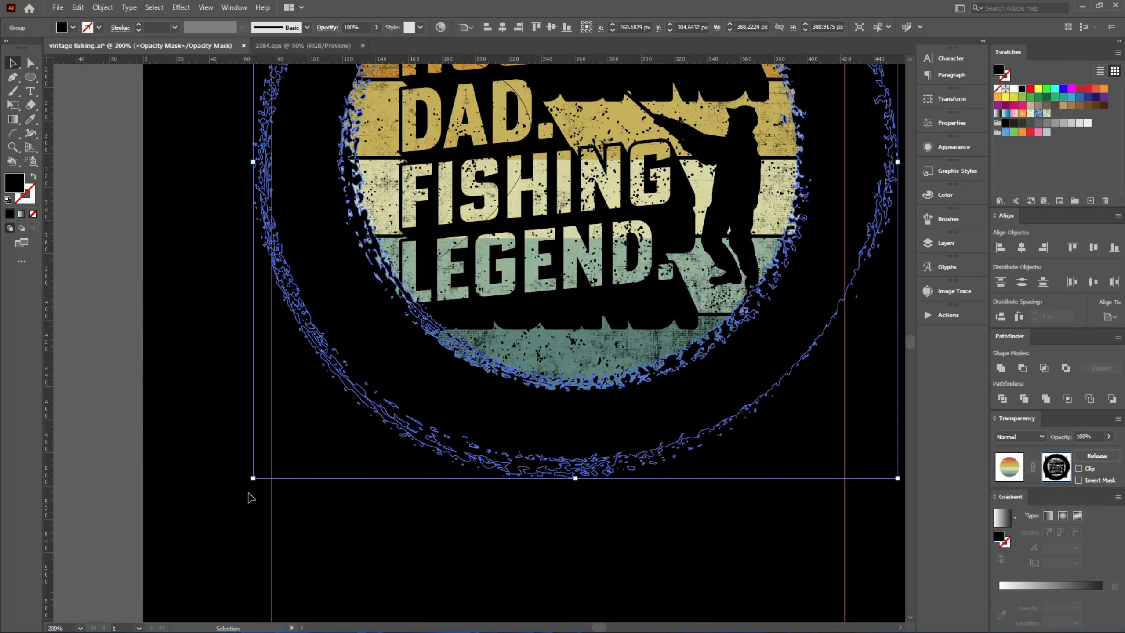
left_click_drag(252, 479, 233, 496)
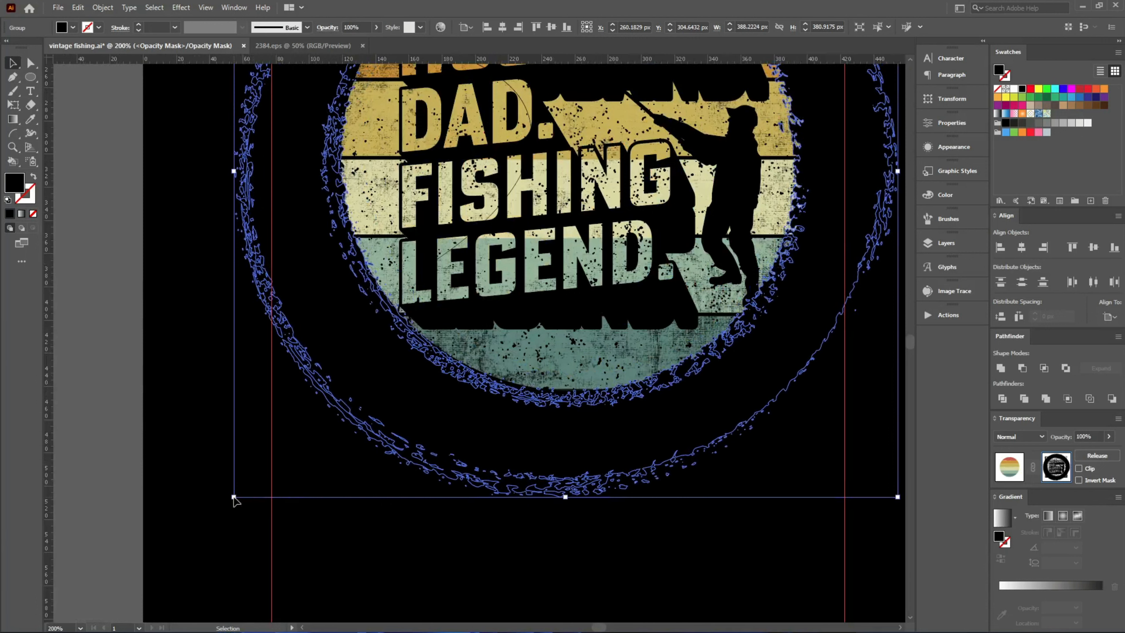
left_click(343, 567)
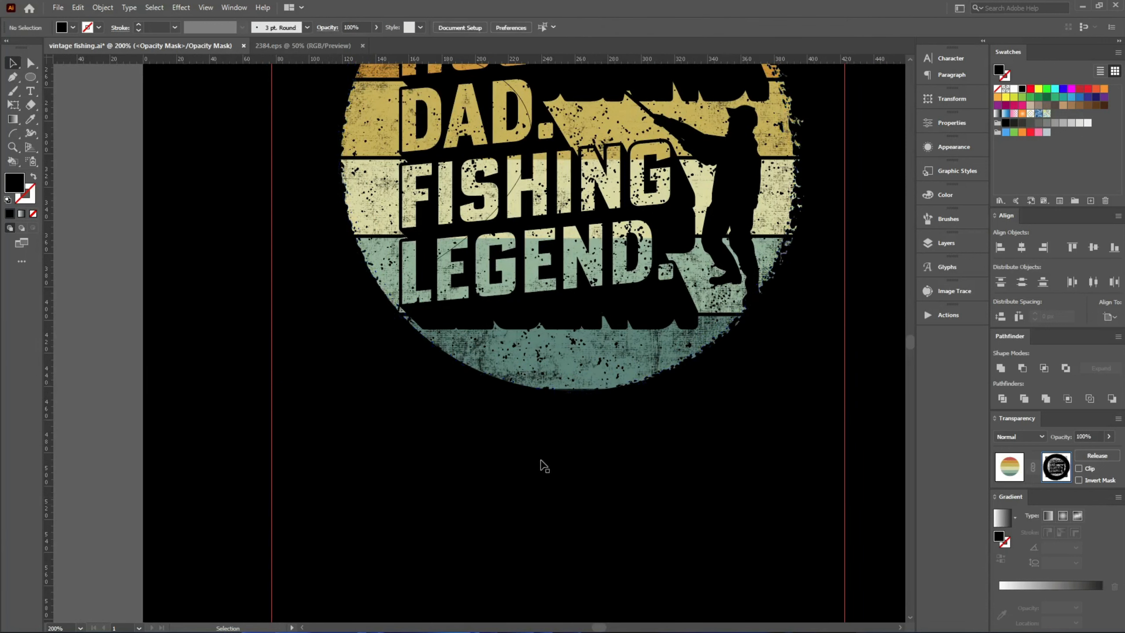
- Reduce the masked brush ring to about 396.5 × 385 px so its inner edge erodes the sun's lower rim
left_click(491, 385)
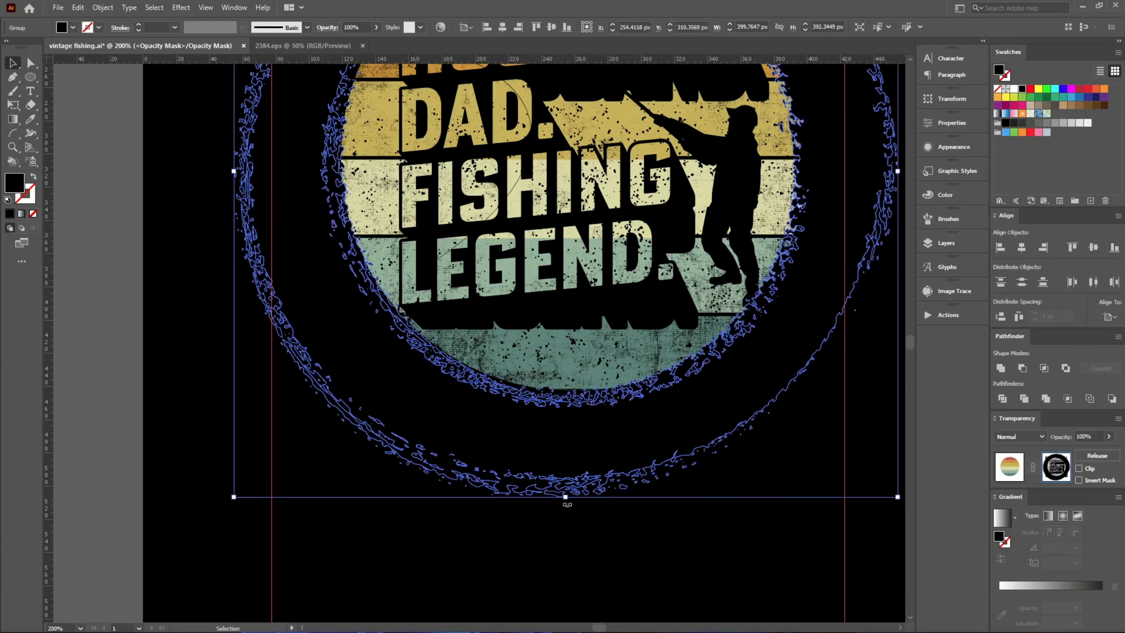
left_click_drag(565, 499, 567, 486)
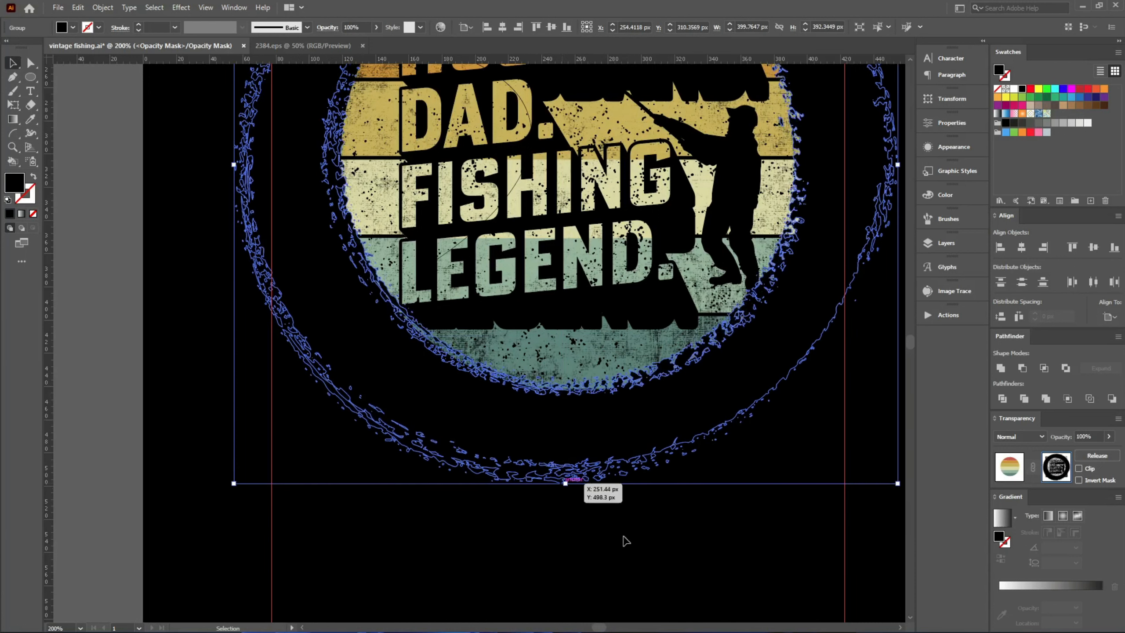
left_click(686, 548)
scroll(398, 536, "down", 1)
scroll(604, 503, "up", 5)
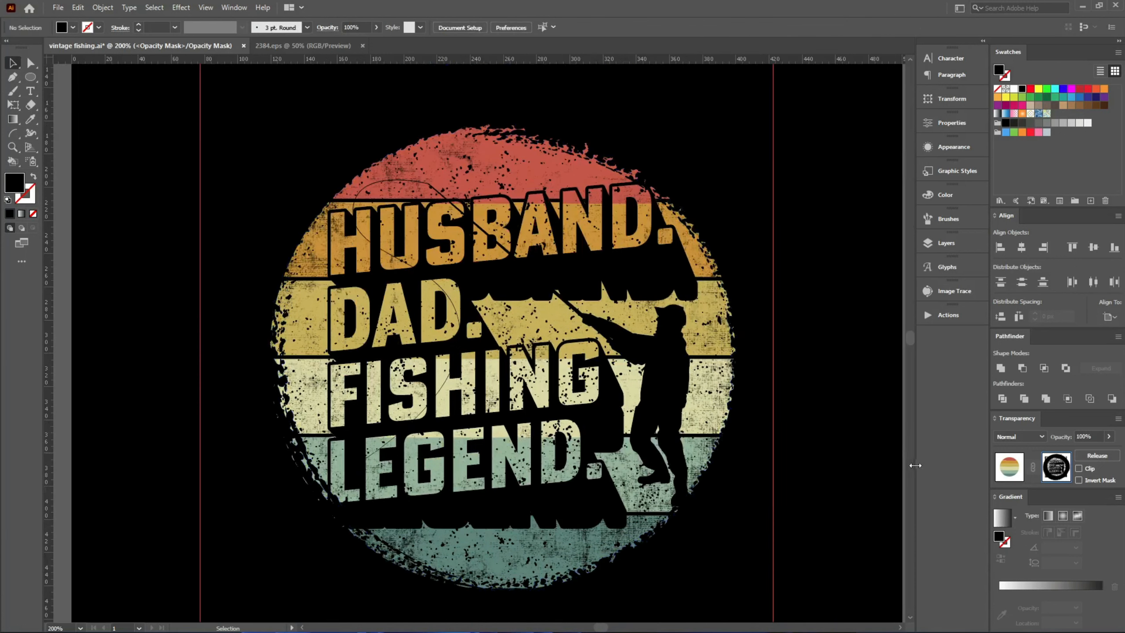
scroll(724, 482, "down", 2)
left_click(684, 480)
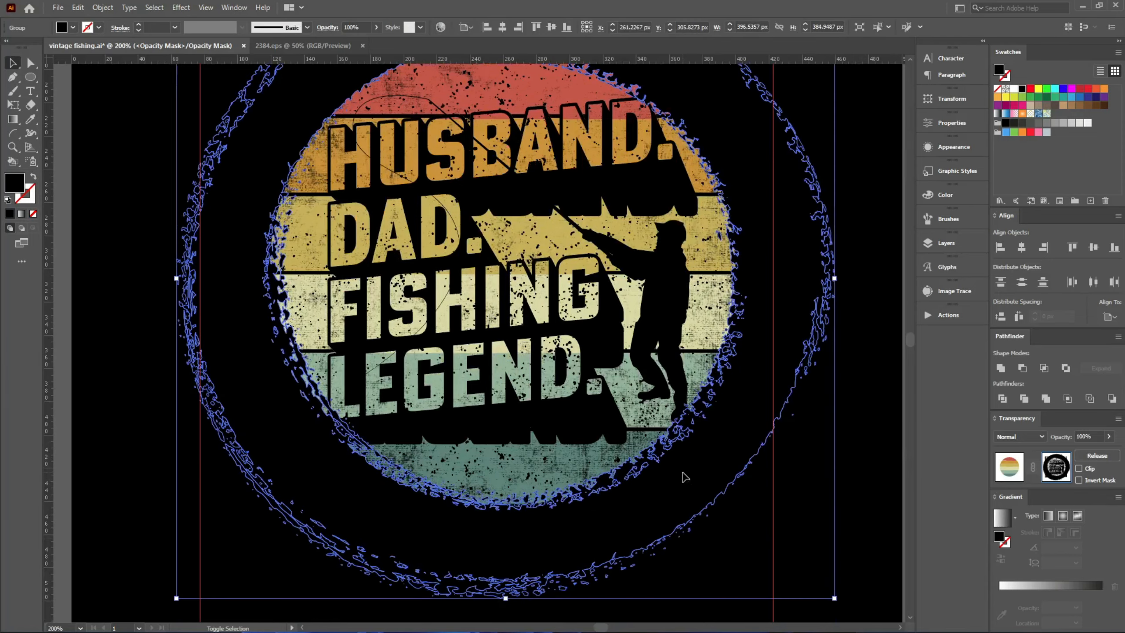
- Try to erase the masked ring's inner edge along the sun's lower-right rim, beside the fisherman's foot
key("shift+e")
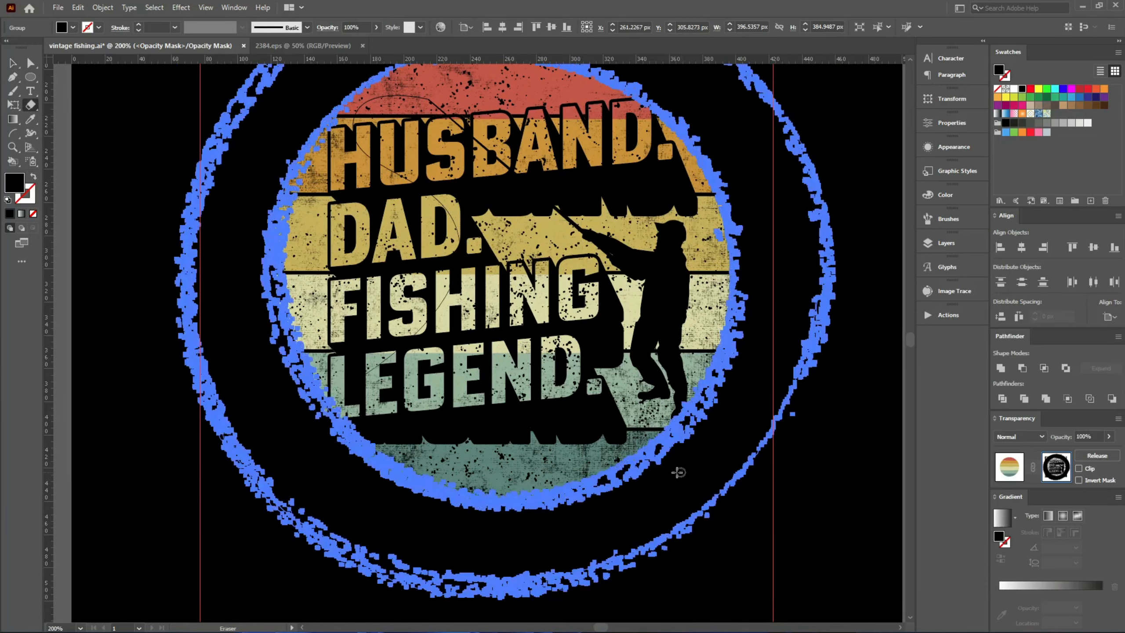
scroll(629, 461, "up", 4)
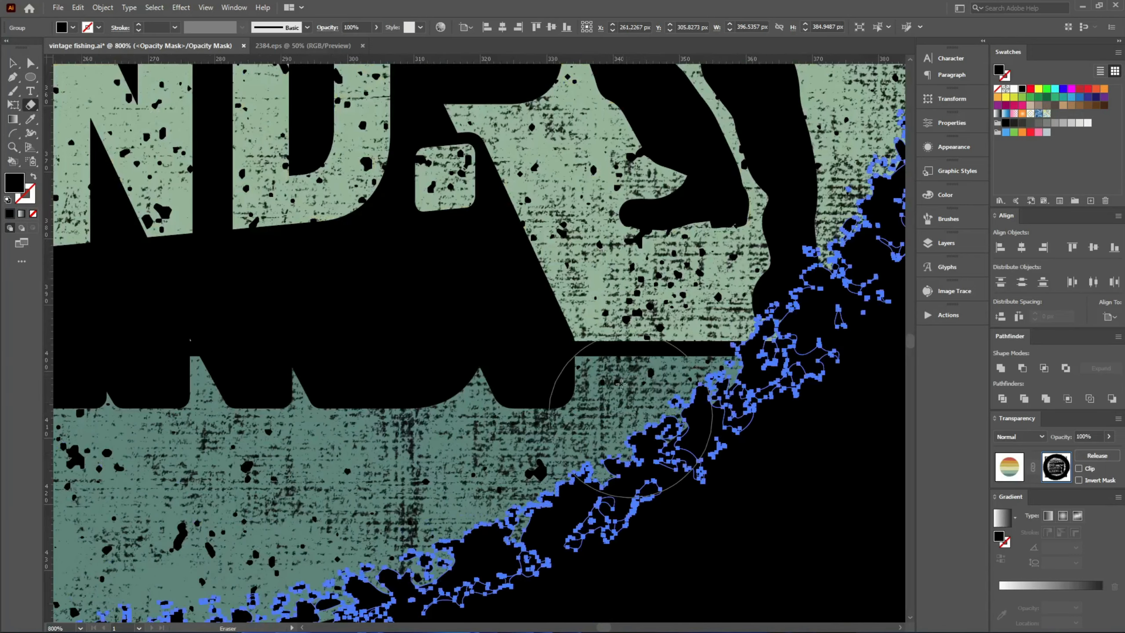
mouse_move(620, 384)
left_mouse_down()
mouse_move(739, 261)
mouse_move(764, 174)
left_mouse_up()
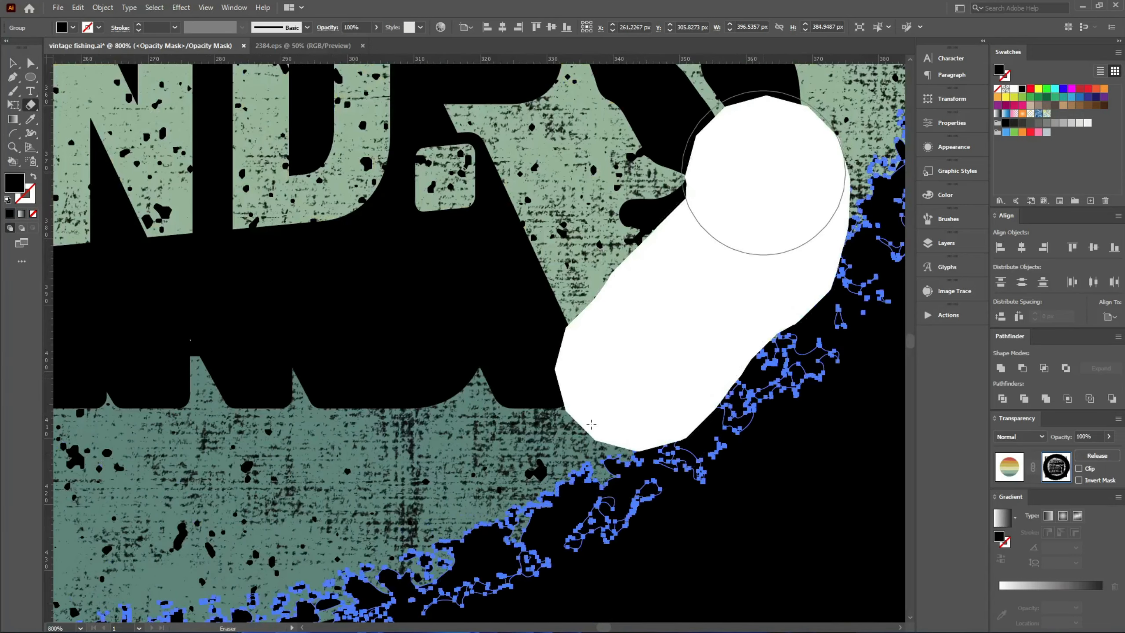
left_click_drag(567, 436, 362, 440)
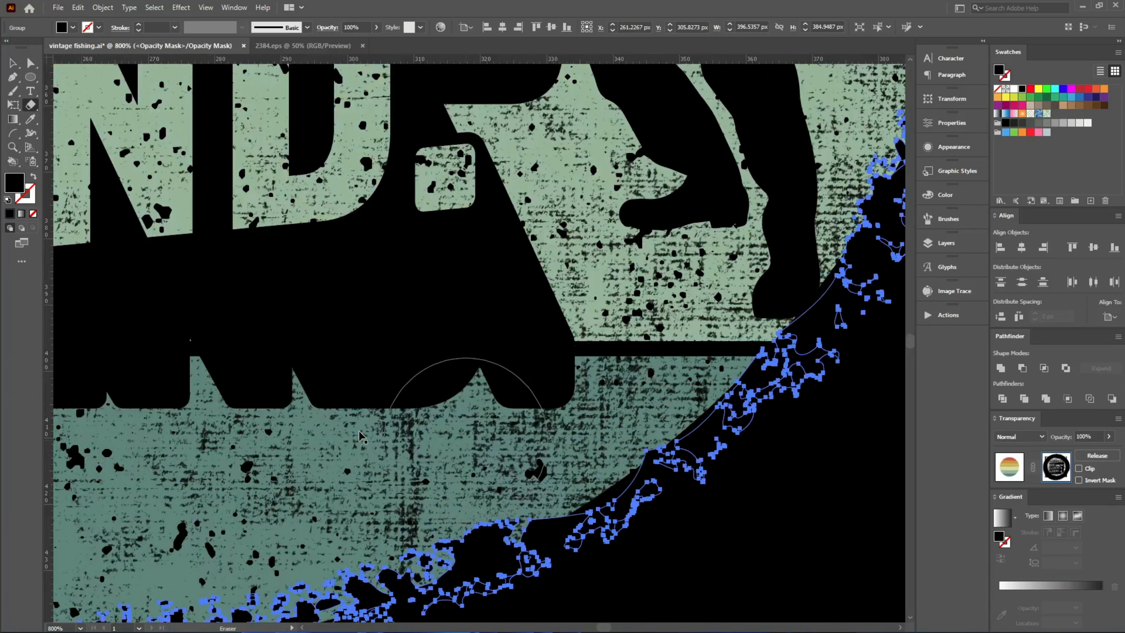
key("ctrl+z")
key("ctrl+z")
scroll(387, 462, "down", 6)
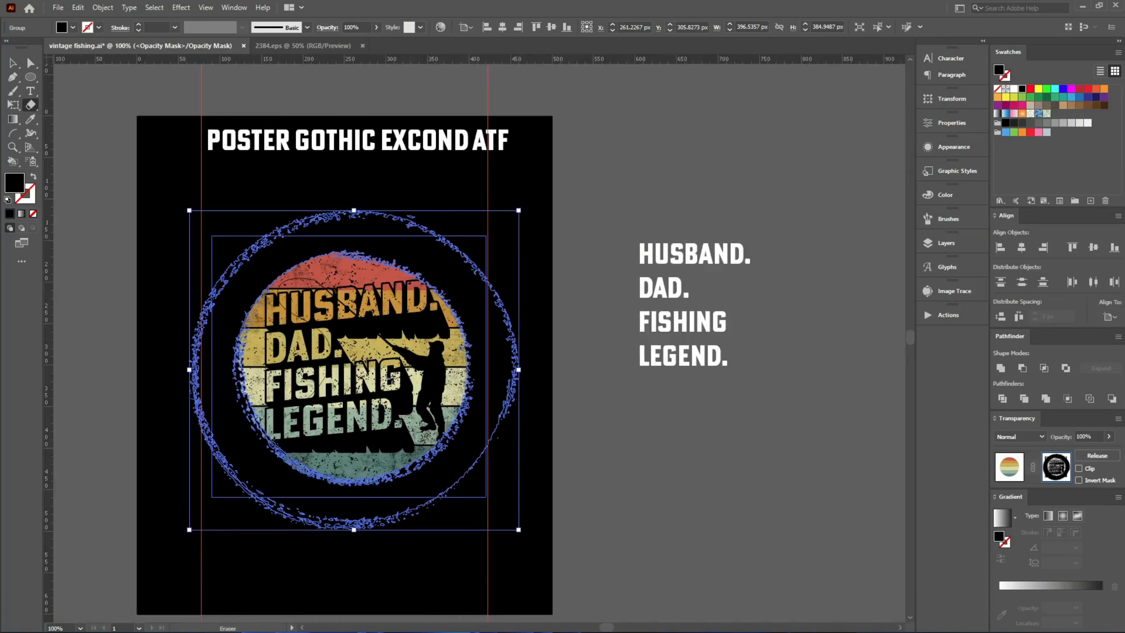
- Erase the part of the masked ring that covers the lower-left corner of the L in LEGEND
scroll(269, 444, "up", 8)
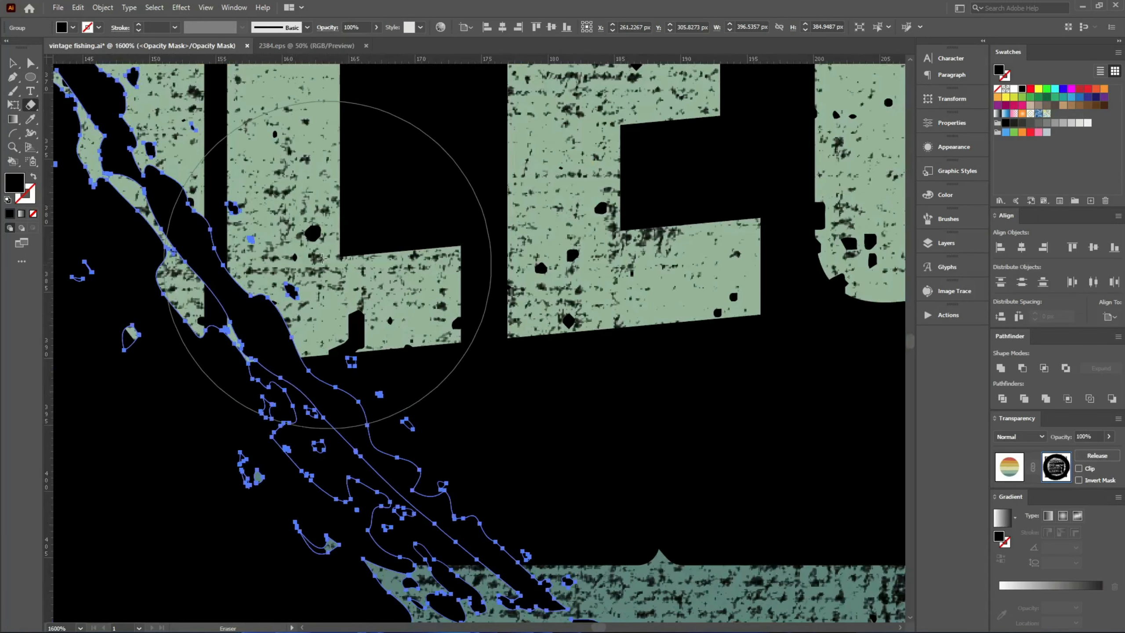
mouse_move(350, 228)
left_mouse_down()
mouse_move(349, 279)
mouse_move(373, 318)
mouse_move(459, 403)
mouse_move(703, 417)
left_mouse_up()
scroll(650, 398, "down", 5)
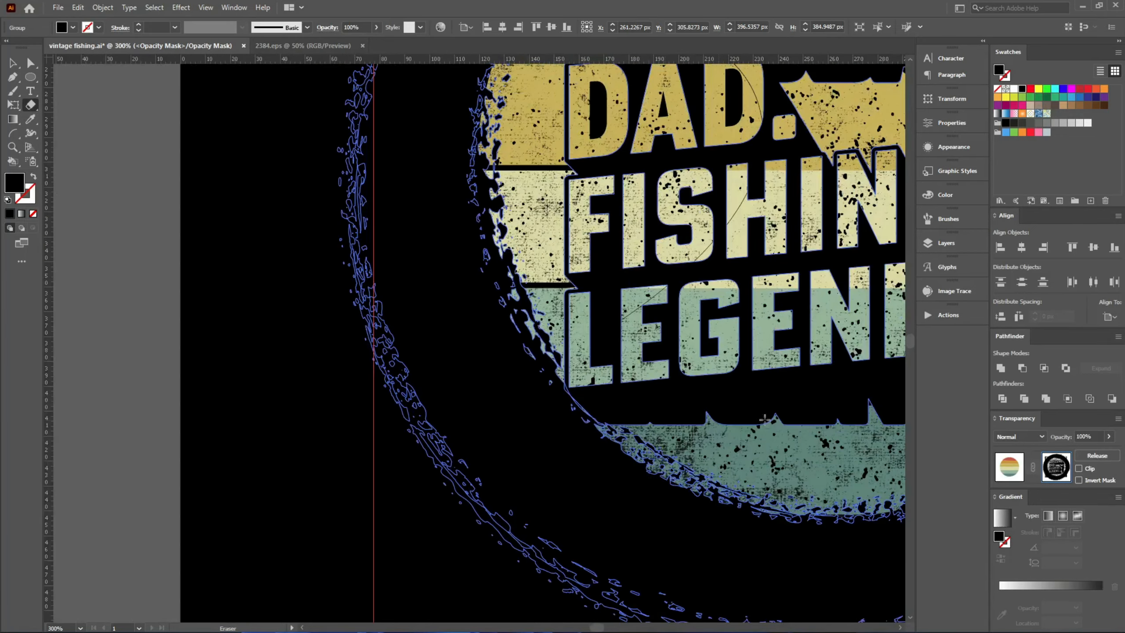
- Erase the part of the masked ring that touches the upper-right corner of the D in HUSBAND
left_click_drag(610, 371, 493, 536)
left_click_drag(682, 348, 496, 454)
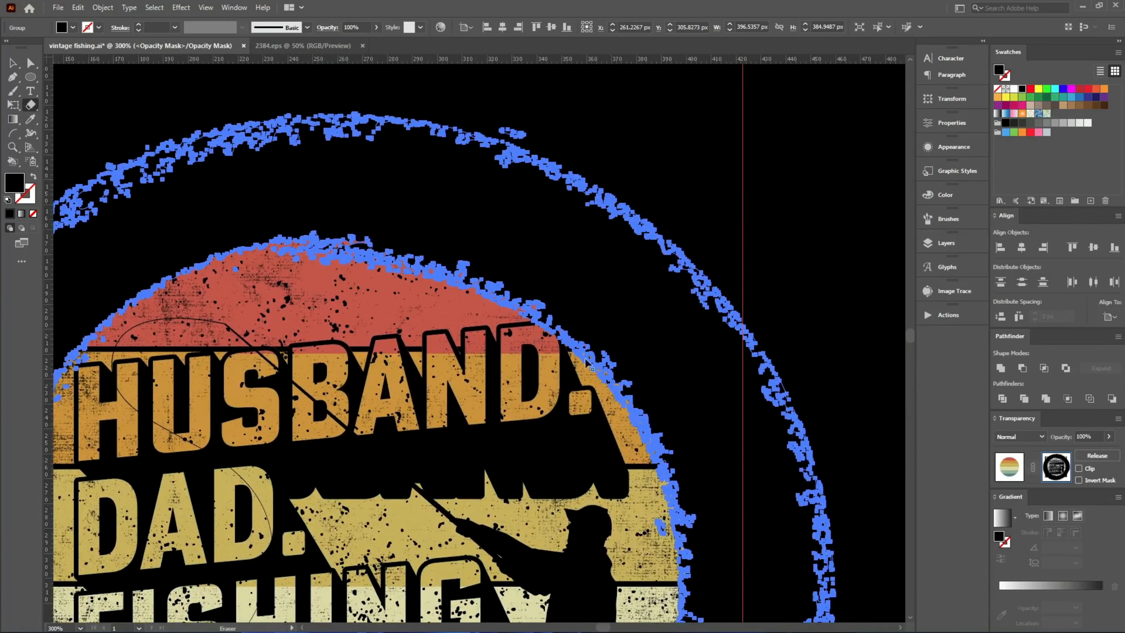
scroll(547, 341, "up", 6)
mouse_move(284, 400)
left_mouse_down()
mouse_move(319, 420)
mouse_move(367, 478)
mouse_move(366, 502)
mouse_move(270, 489)
left_mouse_up()
scroll(416, 424, "down", 7)
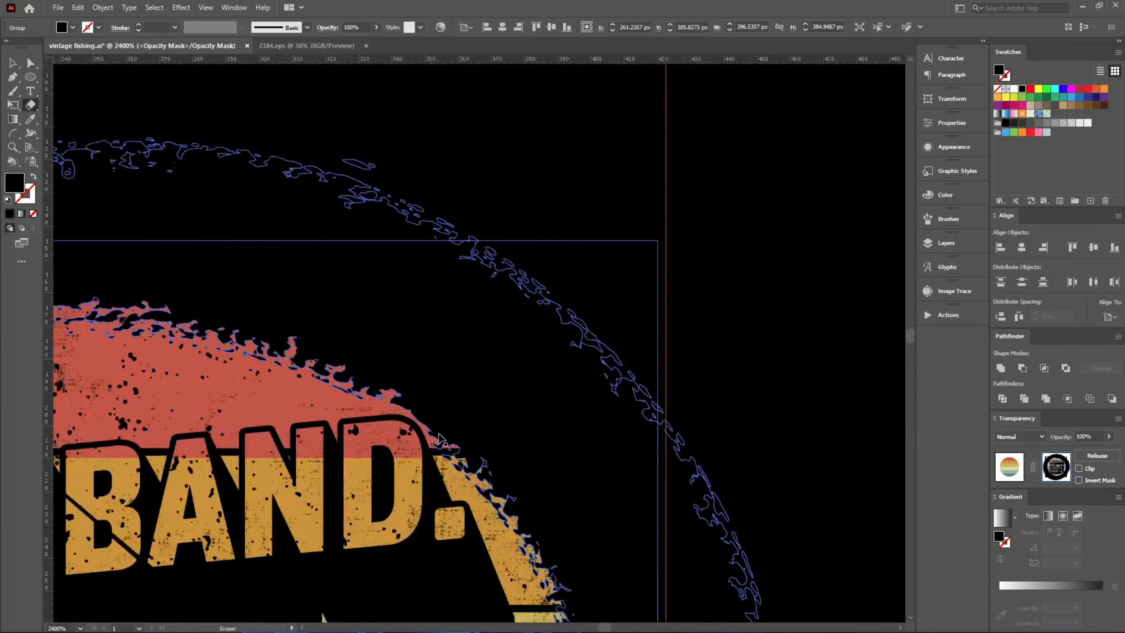
- Leave opacity mask editing, return to the sun artwork and deselect it
key("v")
left_click(1014, 470)
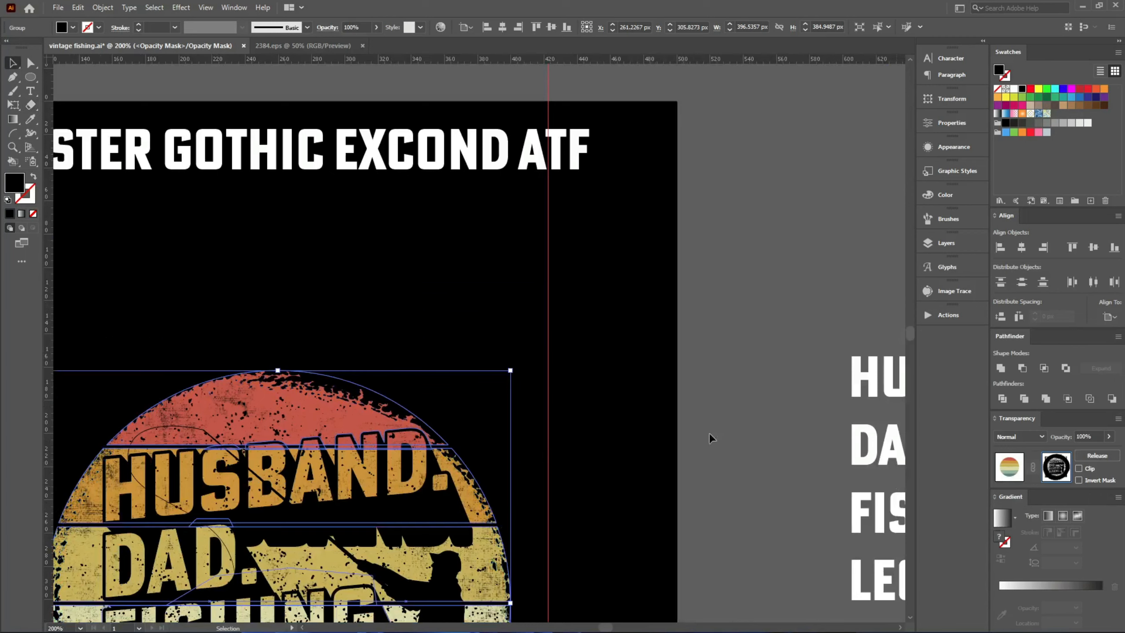
left_click(685, 378)
scroll(665, 368, "down", 5)
left_click_drag(640, 324, 749, 309)
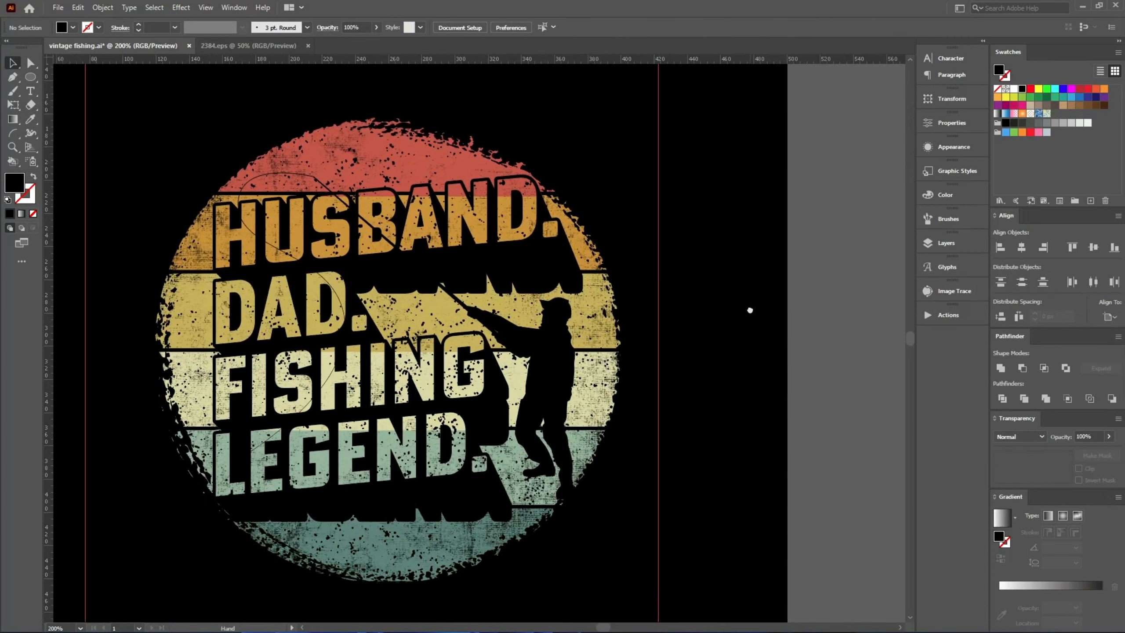
scroll(375, 124, "up", 4)
scroll(408, 99, "down", 6)
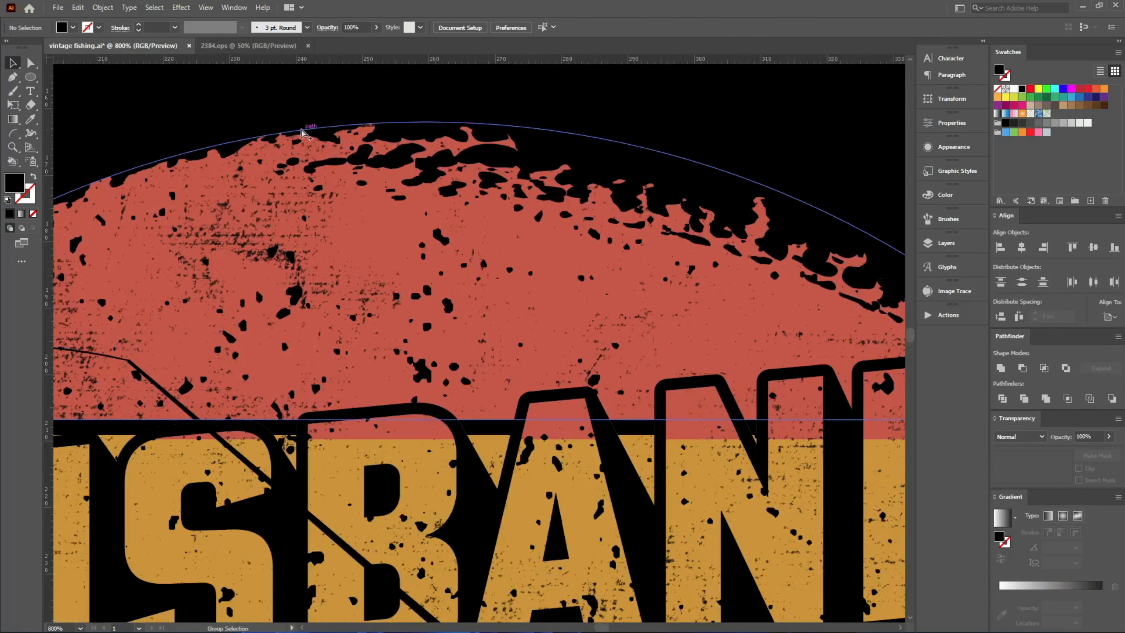
scroll(412, 190, "up", 1)
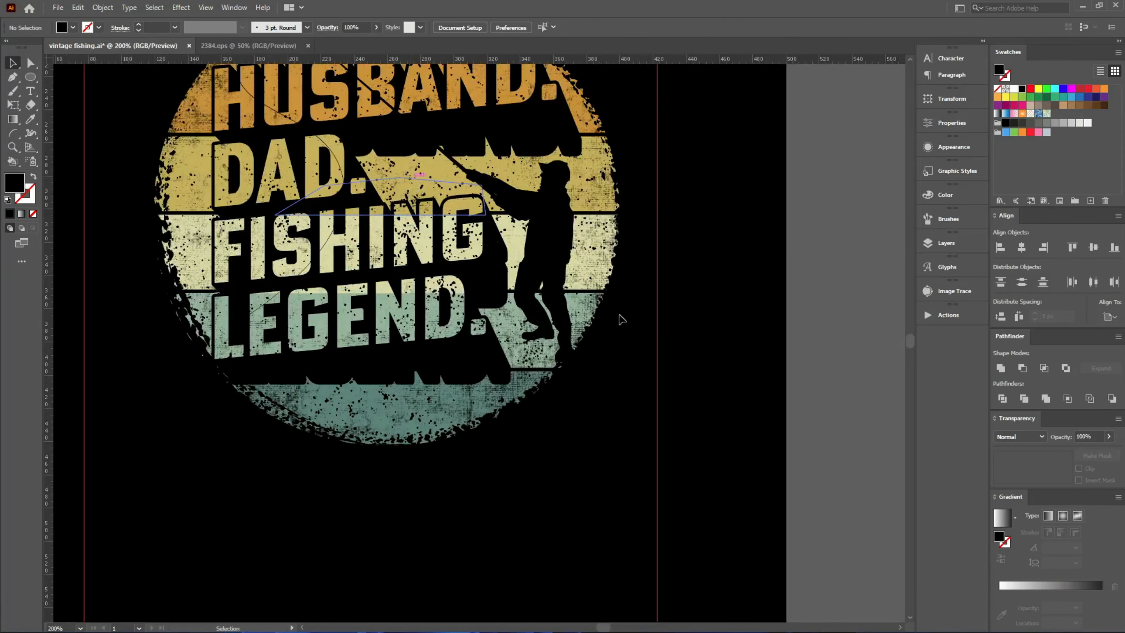
scroll(703, 345, "up", 3)
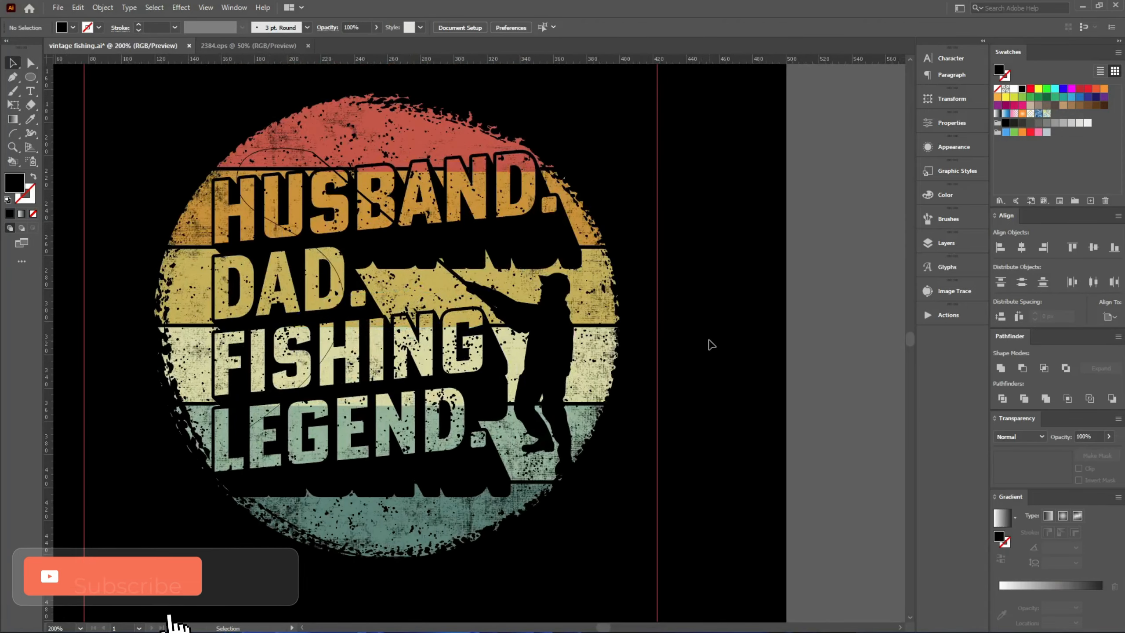